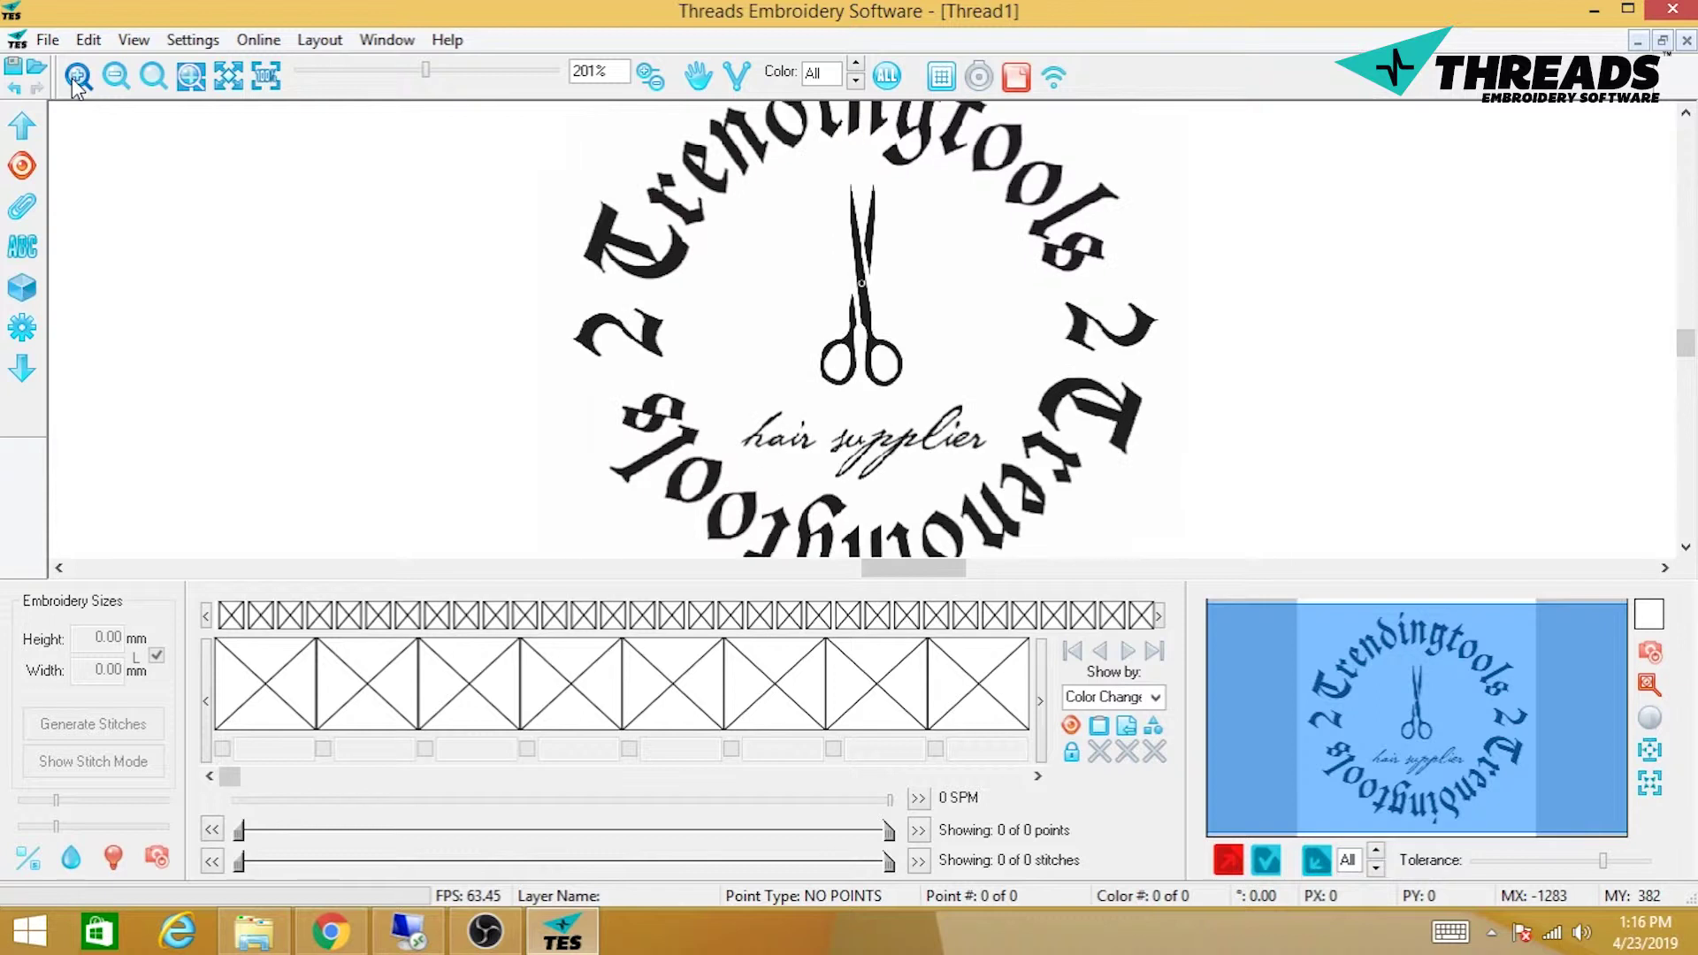
# Step: Show the drawing area full screen and examine the scissors artwork closely in the logo's centre
pyautogui.scroll(-2, 803, 288)
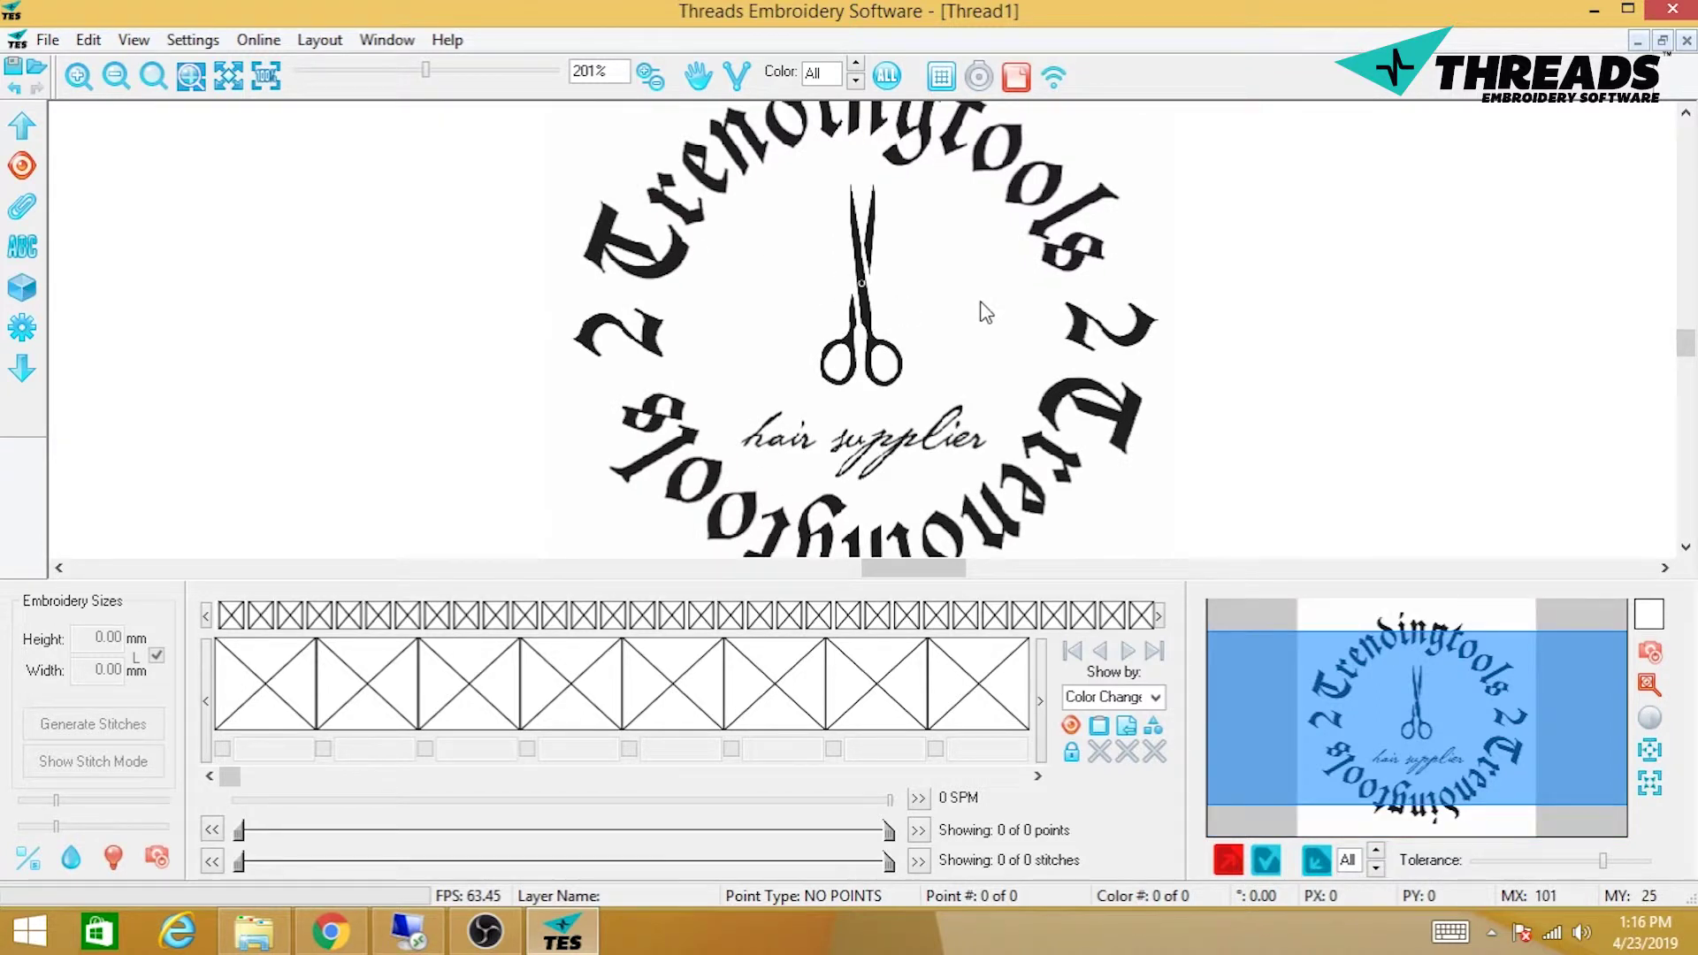
pyautogui.press('F11')
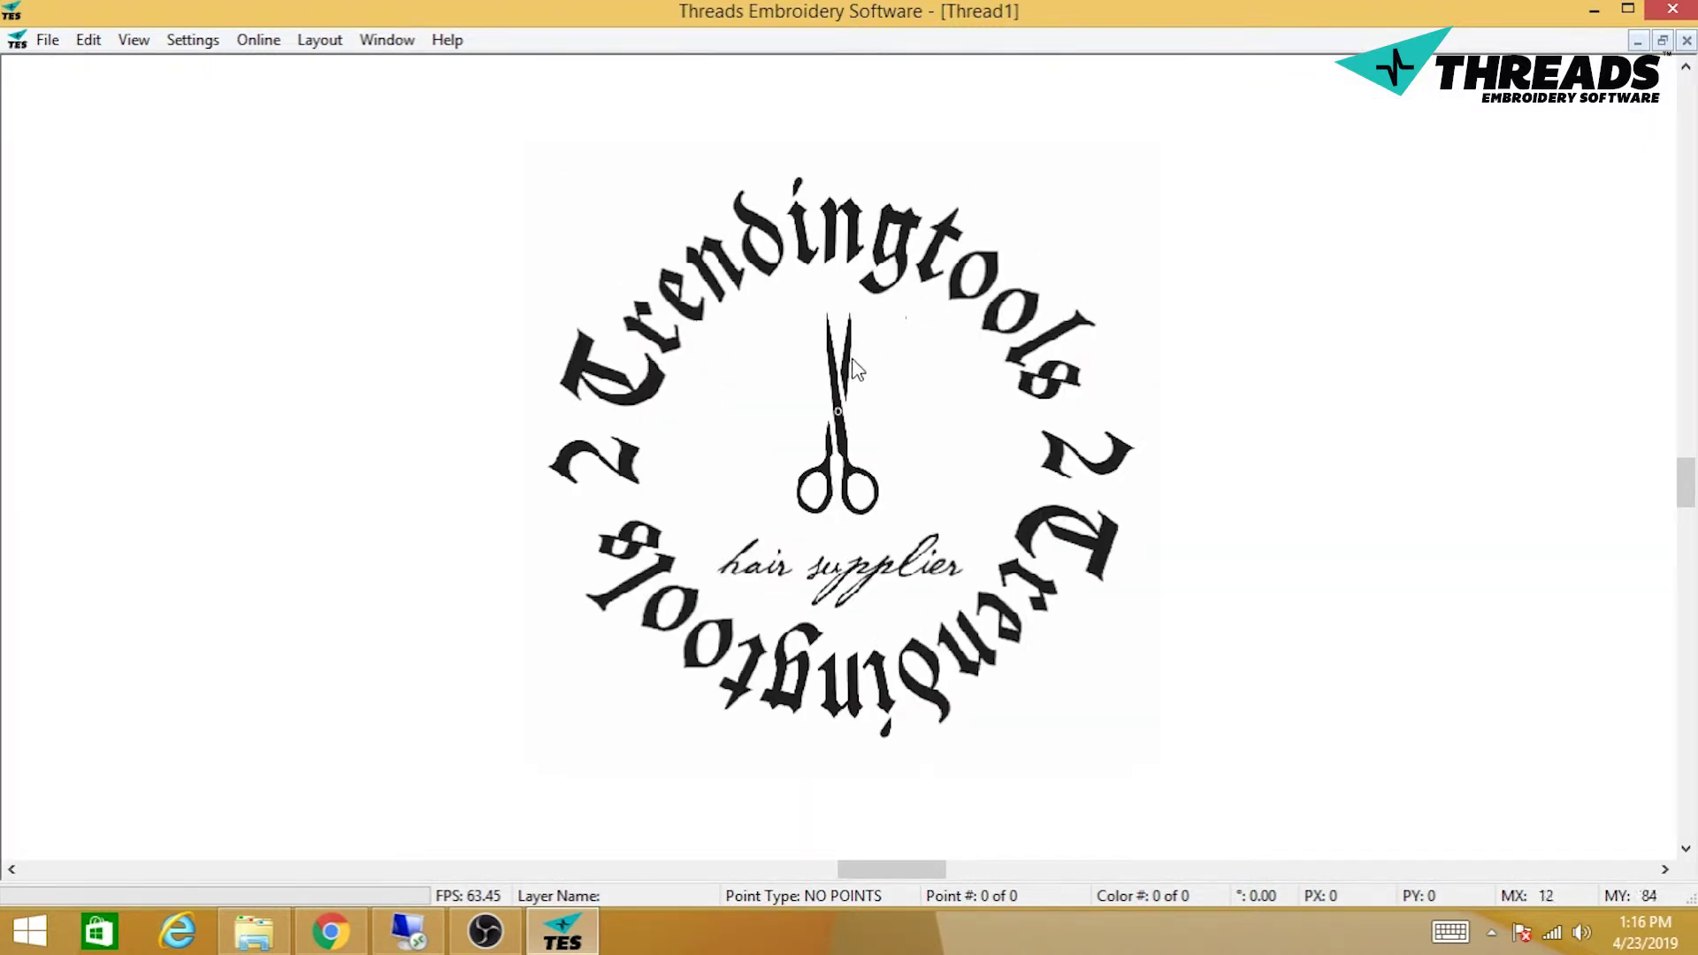
pyautogui.scroll(4, 821, 348)
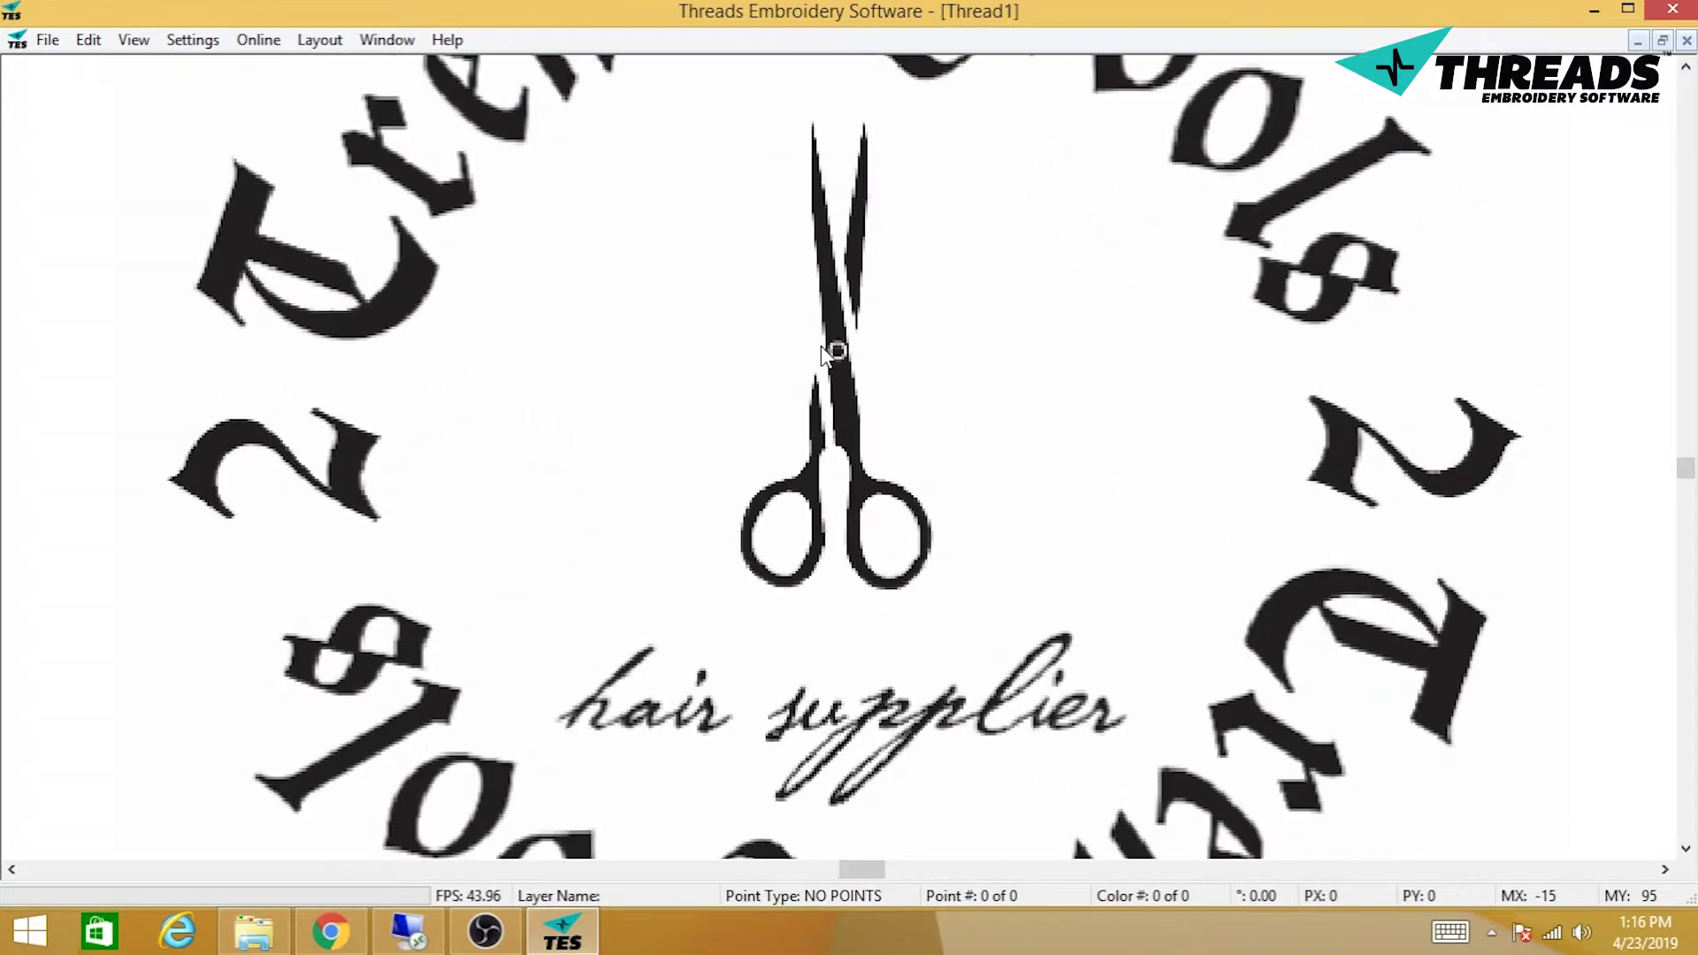
pyautogui.scroll(4, 821, 347)
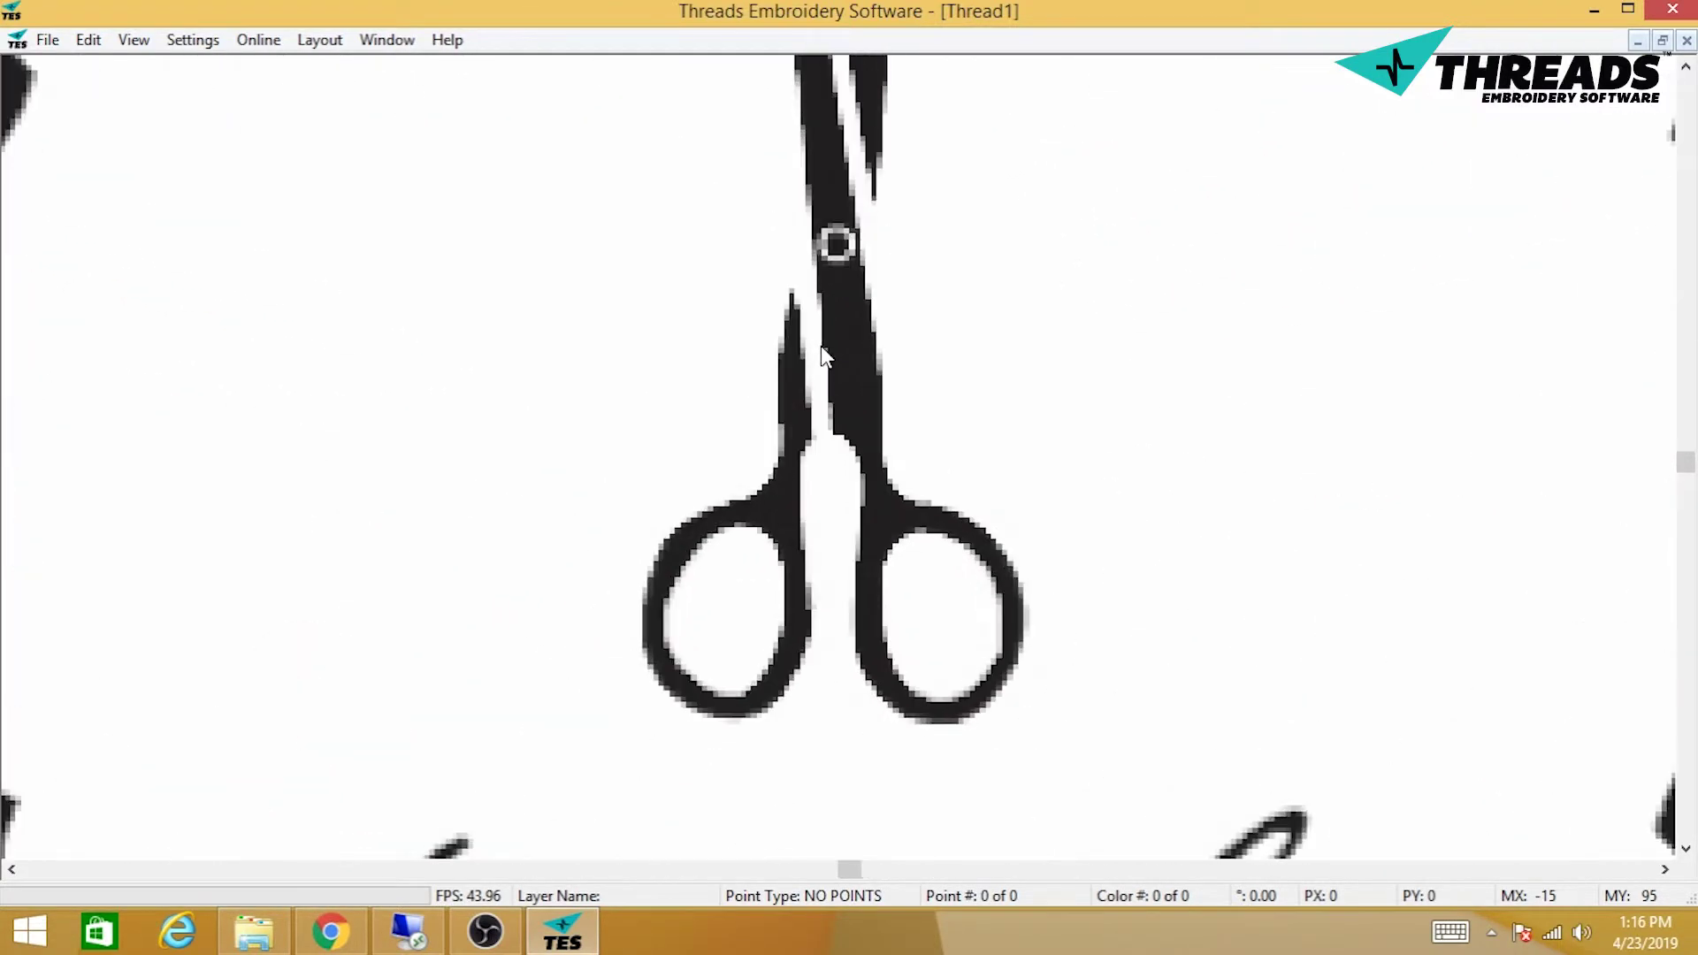
pyautogui.scroll(2, 821, 347)
pyautogui.scroll(-5, 821, 346)
pyautogui.scroll(-3, 821, 347)
pyautogui.scroll(2, 821, 347)
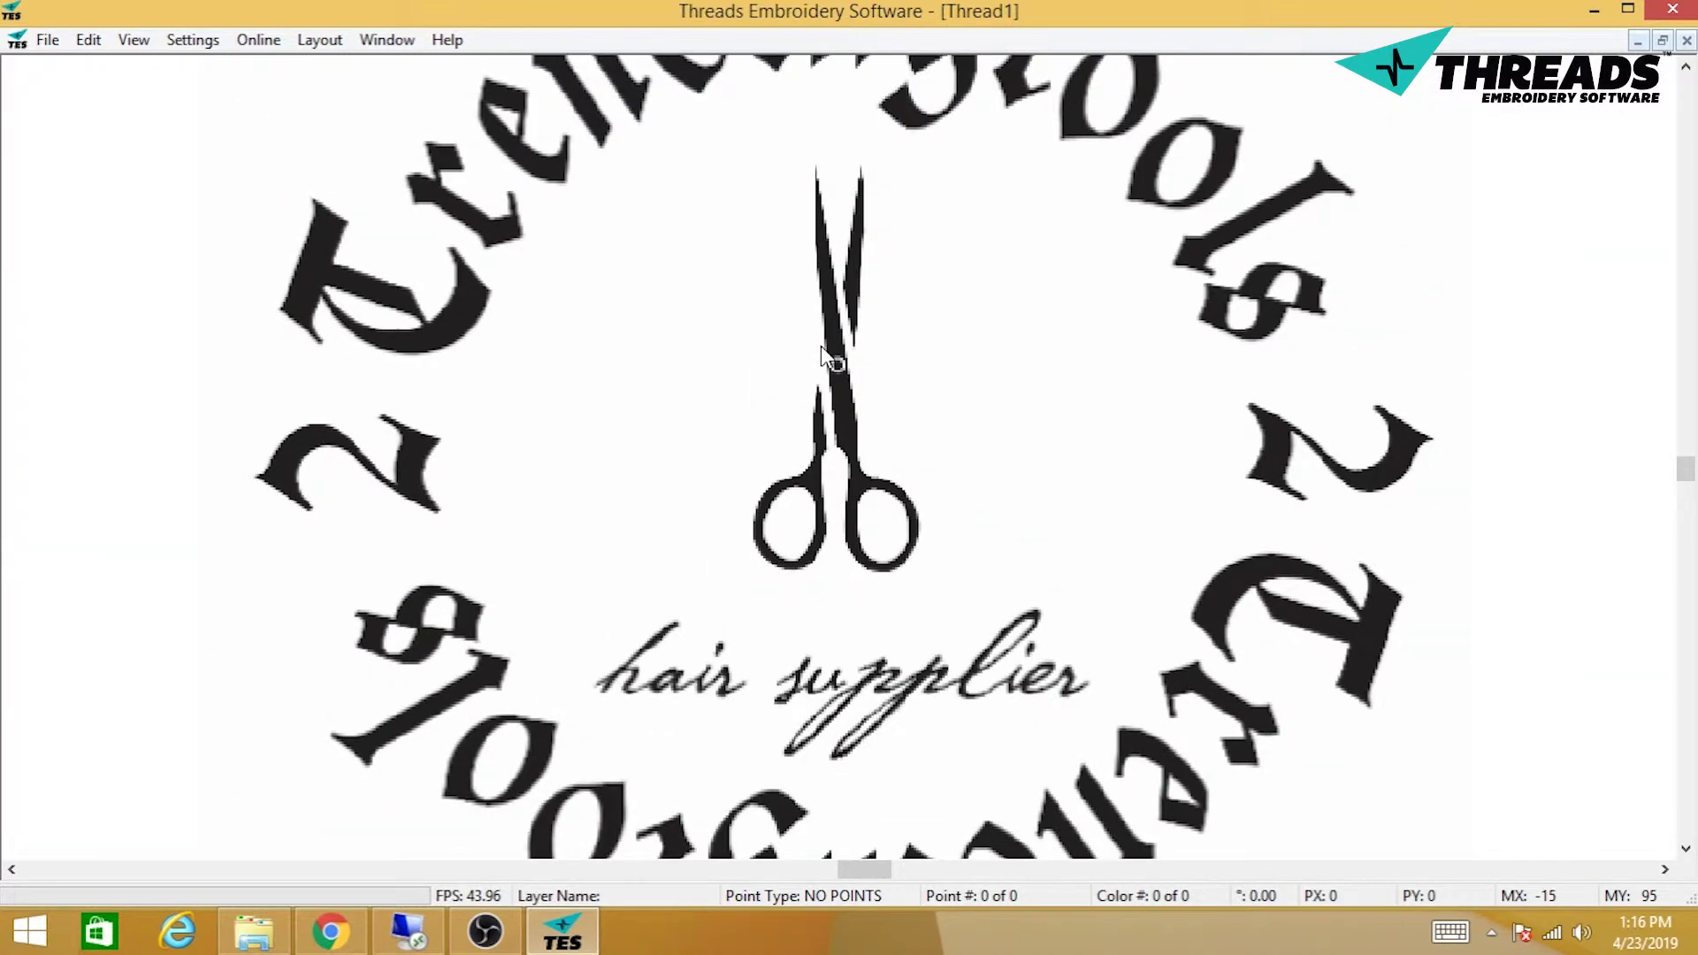
pyautogui.scroll(-3, 821, 347)
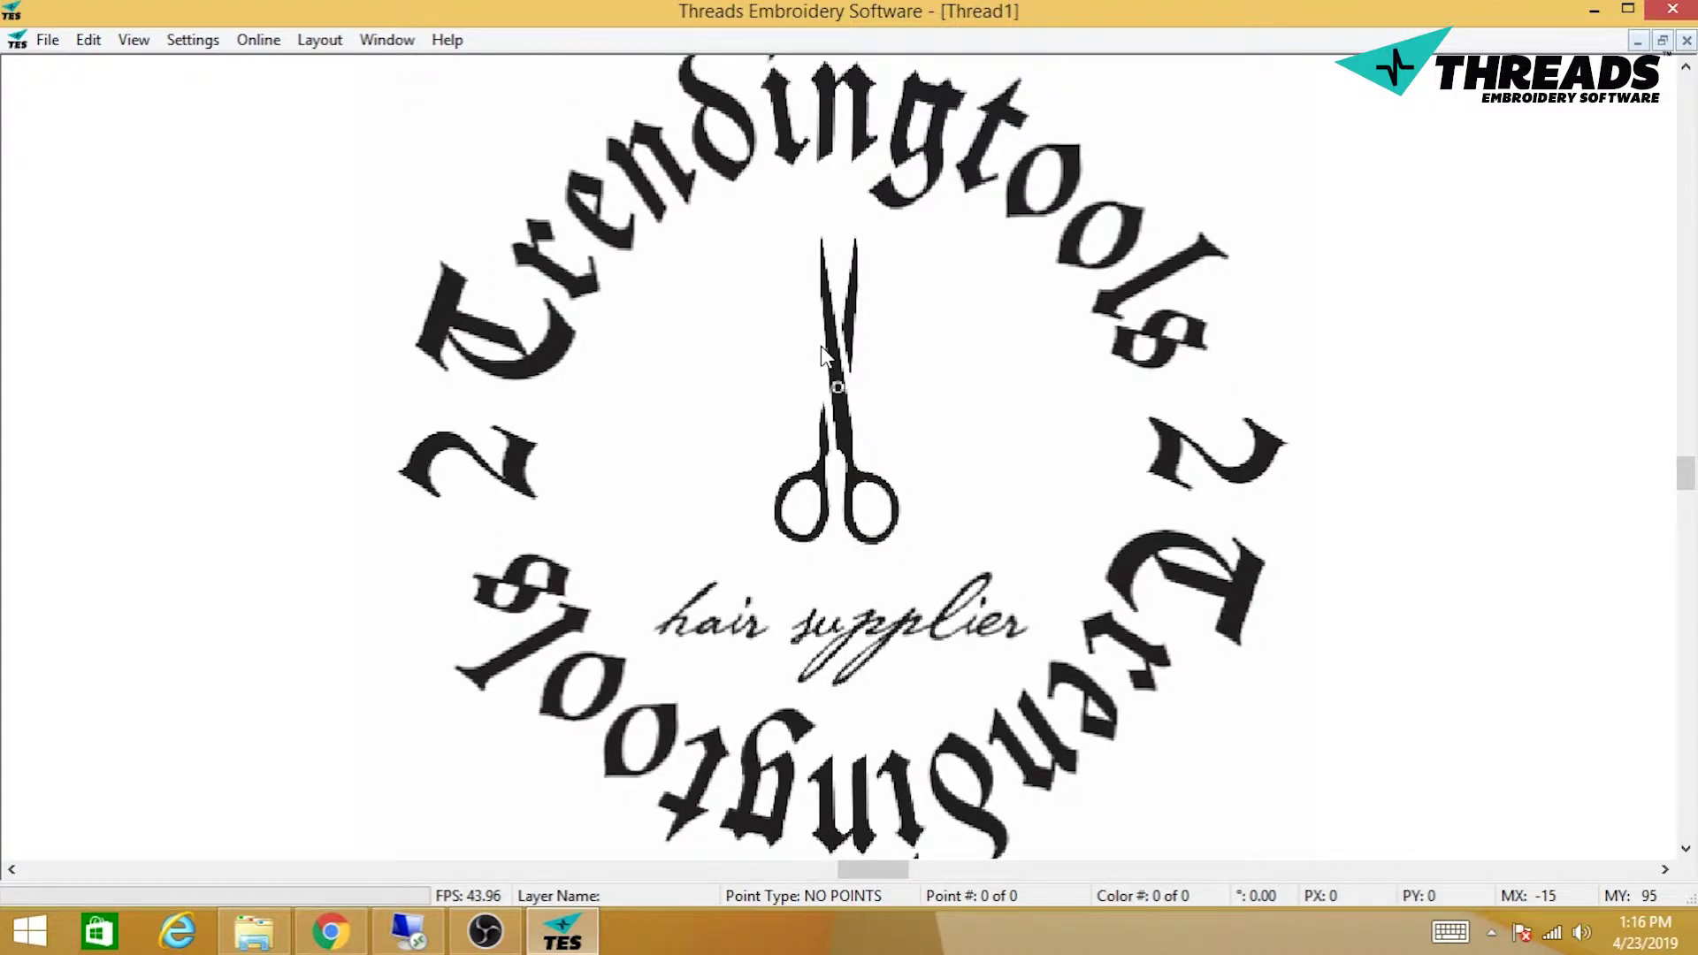
pyautogui.scroll(4, 821, 346)
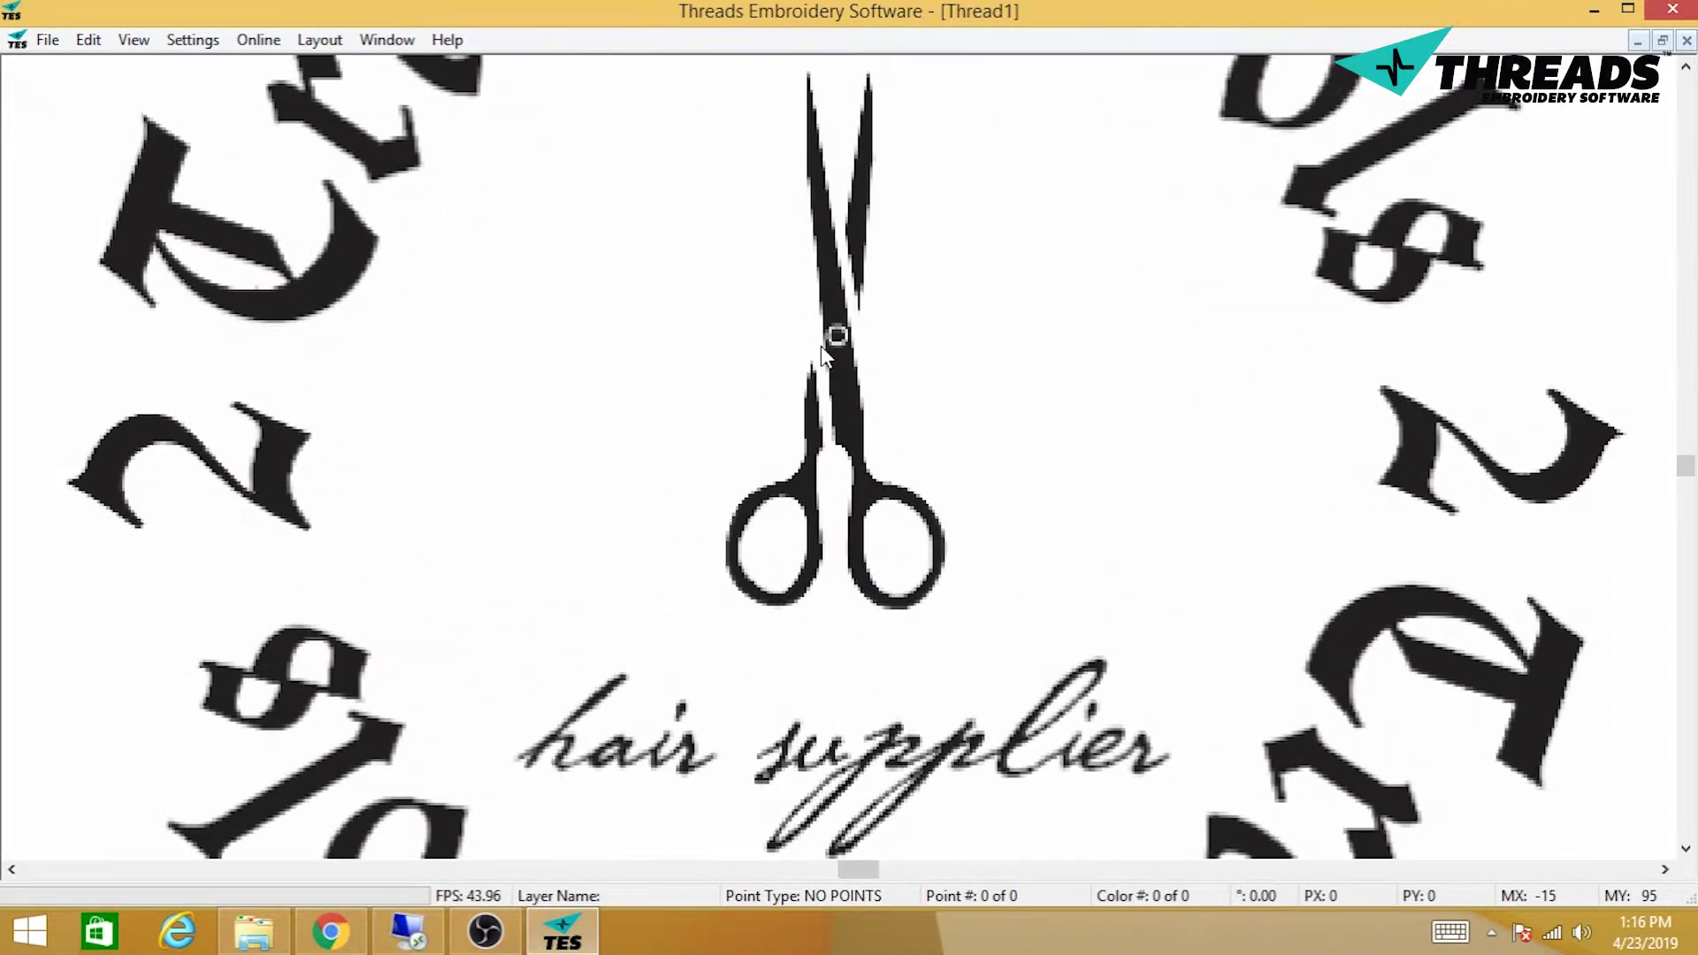
pyautogui.scroll(-2, 810, 403)
pyautogui.scroll(2, 798, 458)
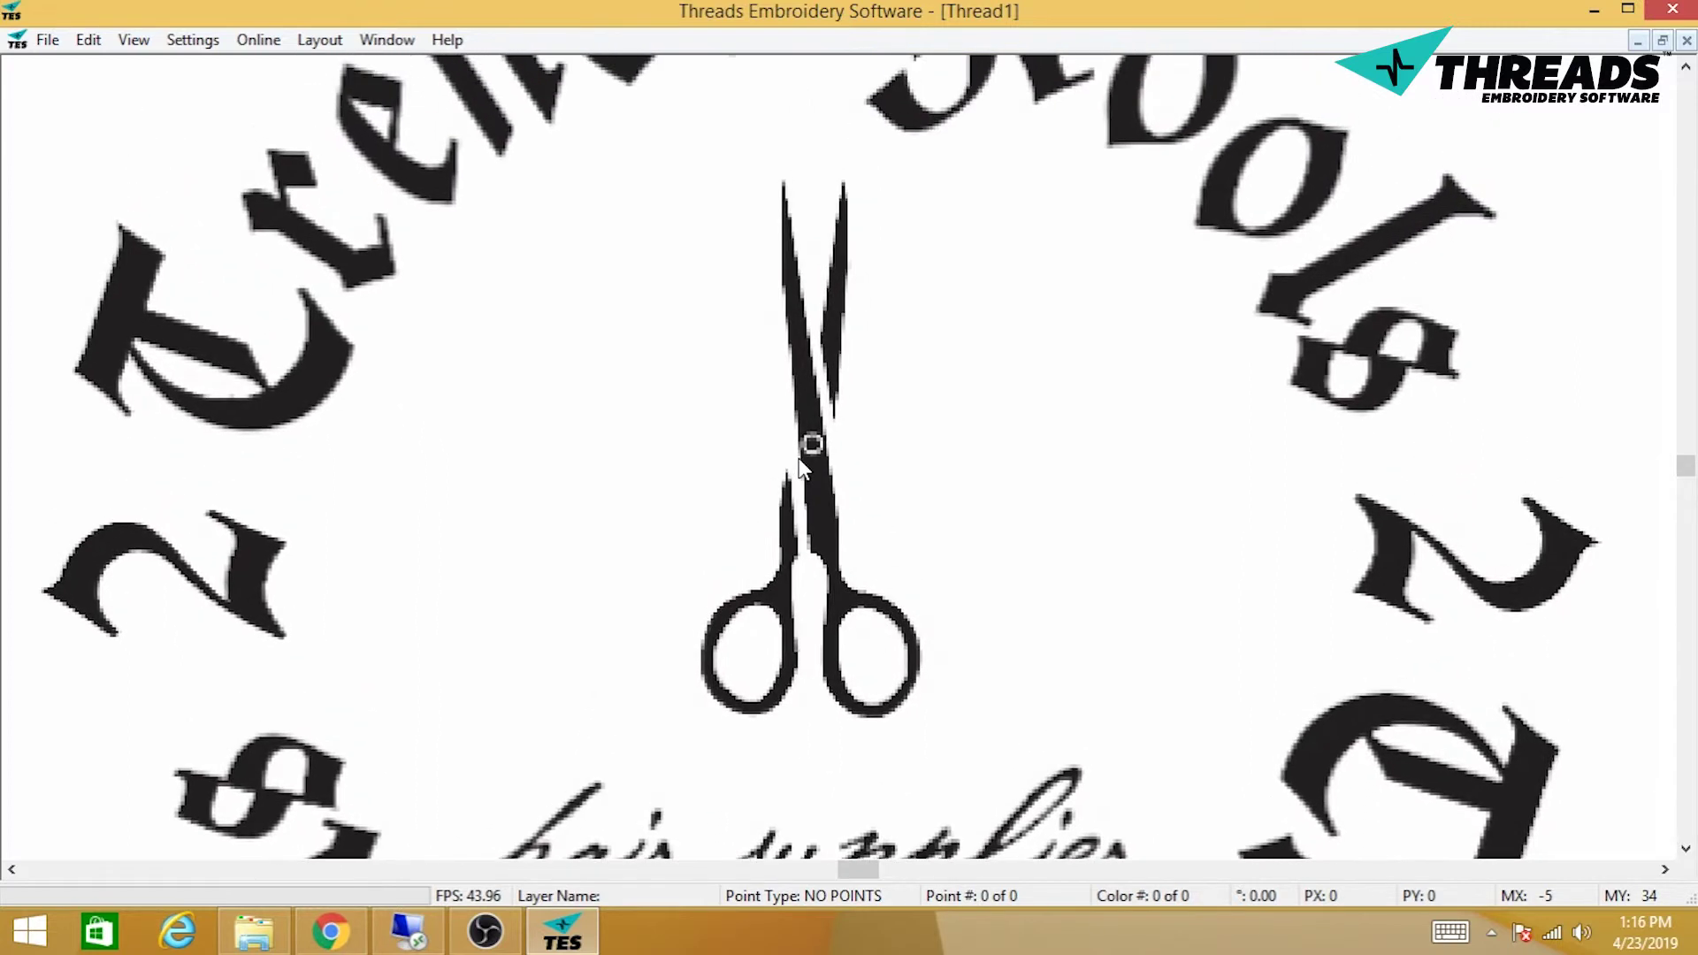
pyautogui.scroll(2, 799, 458)
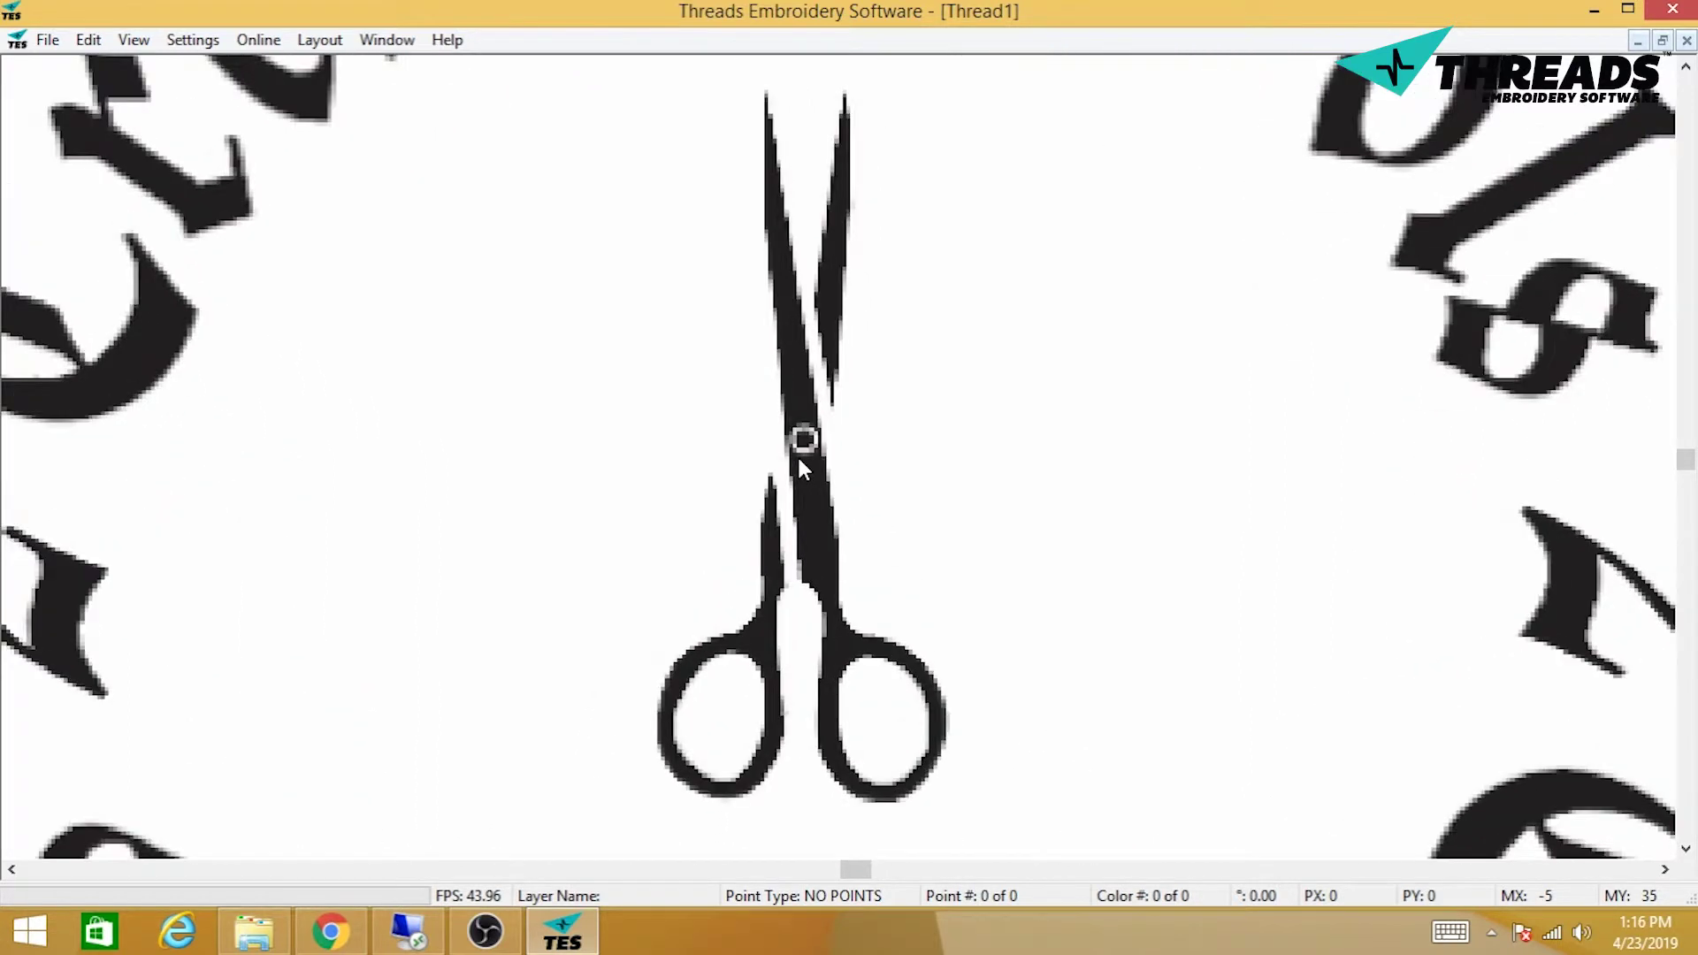
pyautogui.scroll(-1, 834, 474)
pyautogui.scroll(1, 864, 448)
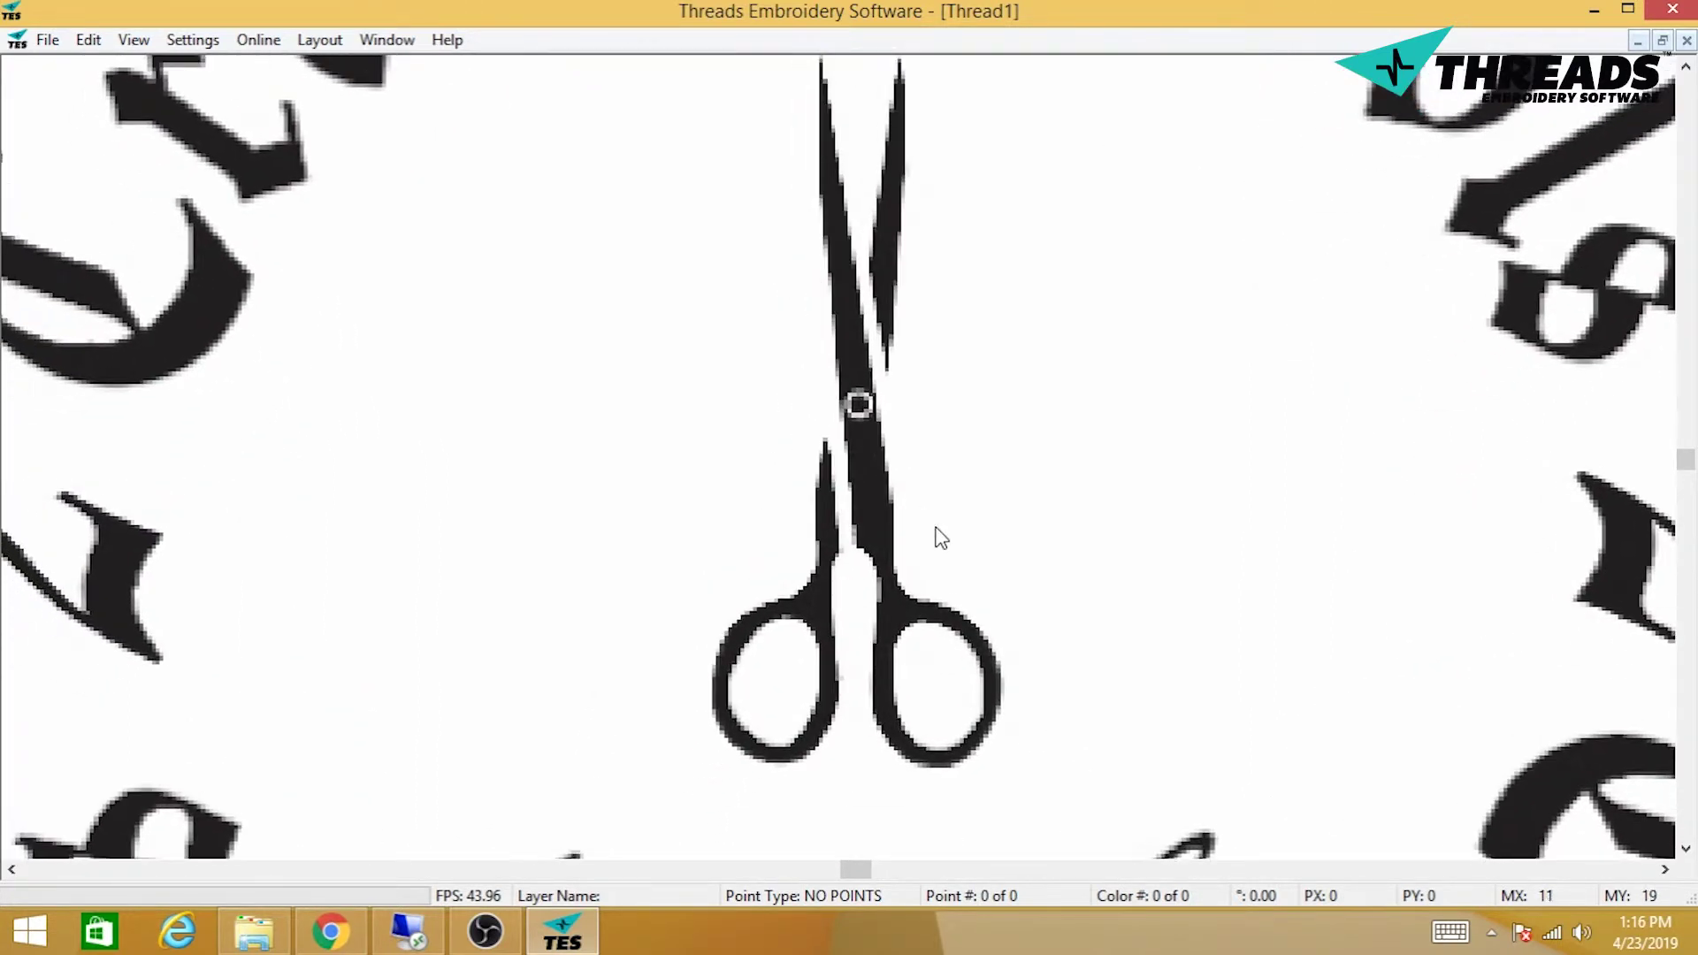
# Step: Start a Normal stitch run with short tie-in points where the scissors' left finger ring meets its shank
pyautogui.rightClick(963, 534)
pyautogui.moveTo(992, 543)
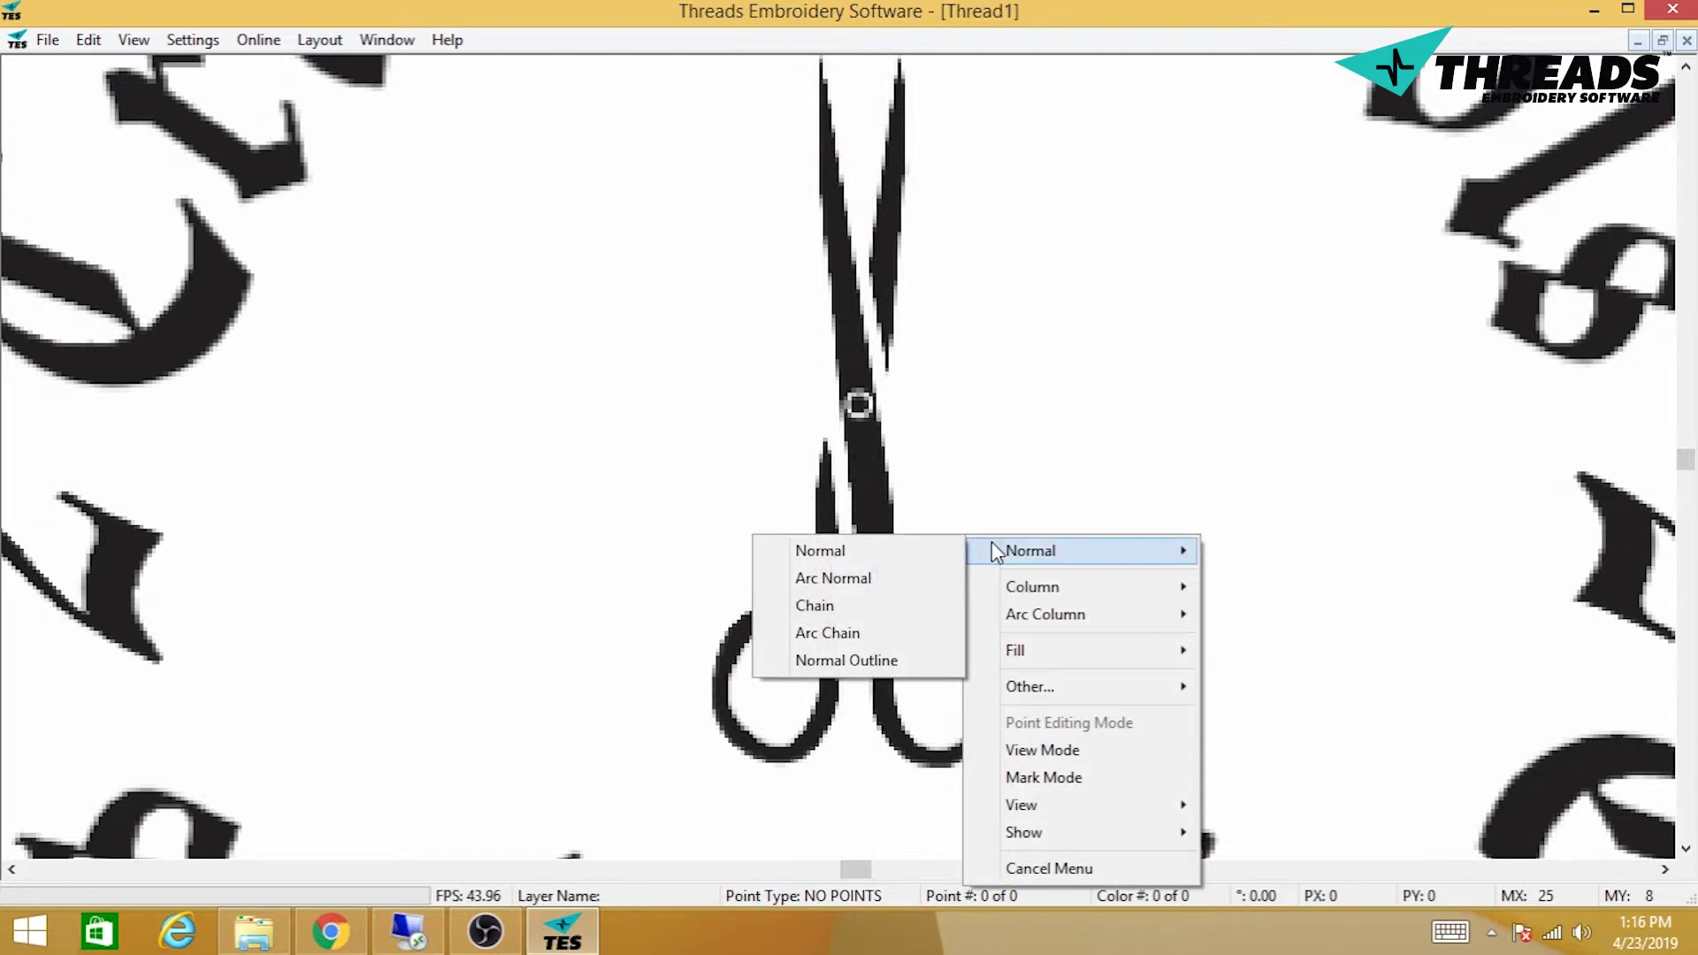
pyautogui.click(926, 551)
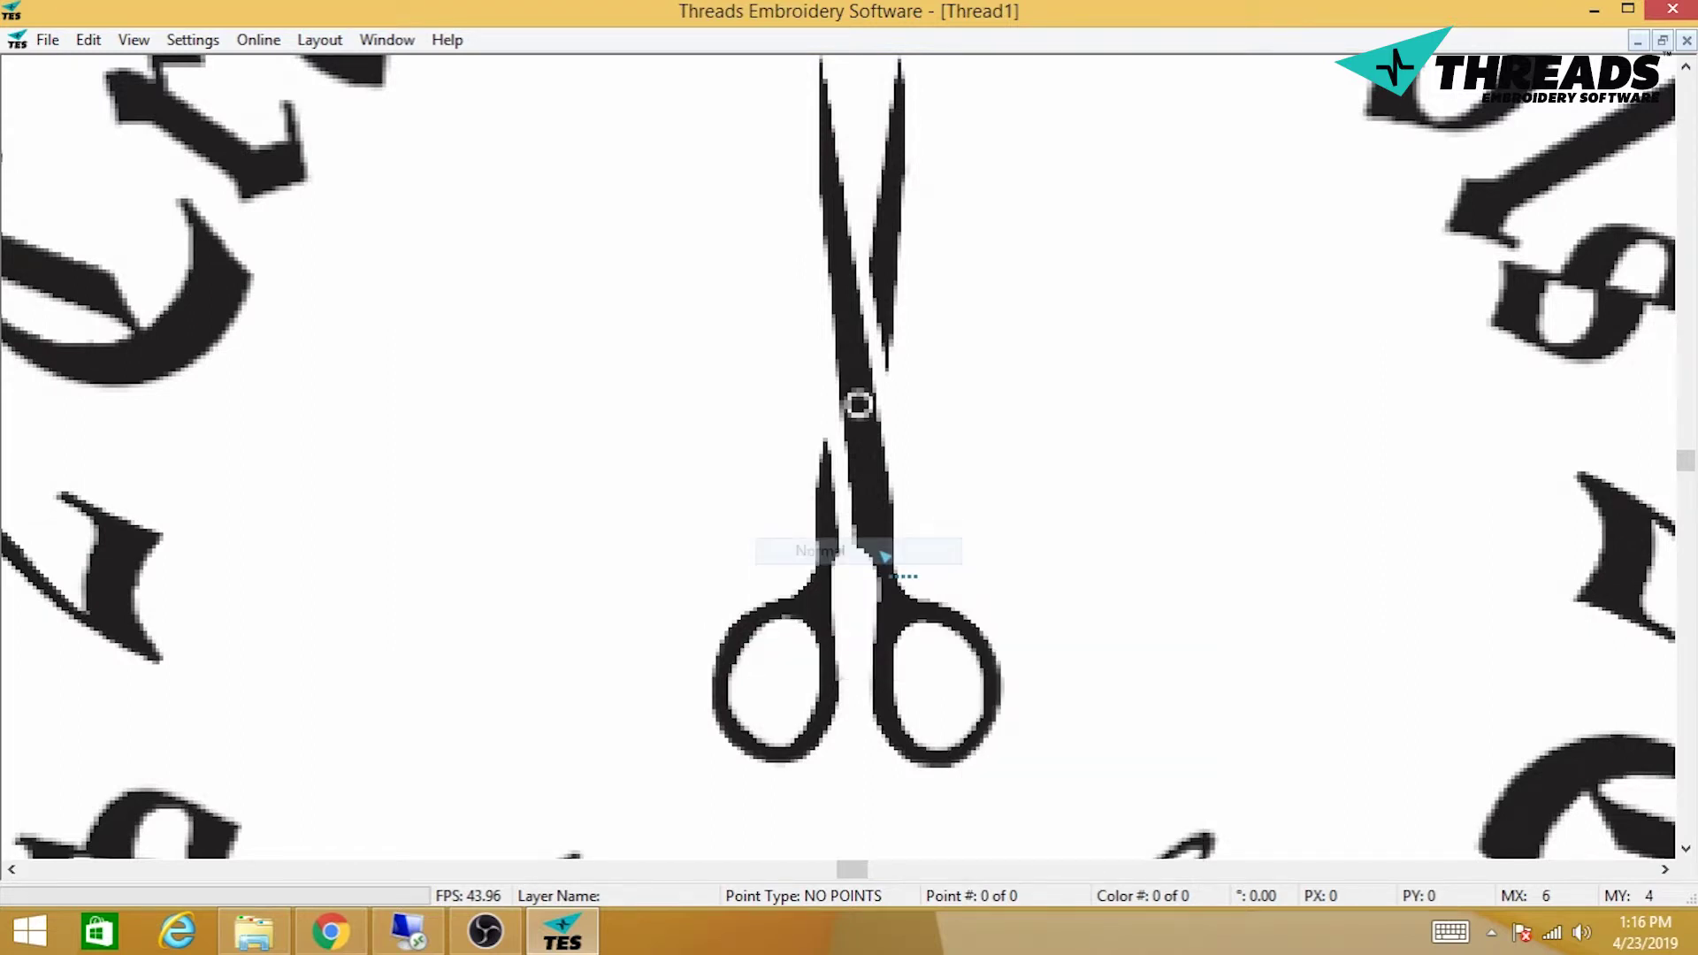
pyautogui.click(822, 604)
pyautogui.click(815, 588)
pyautogui.click(811, 607)
pyautogui.click(808, 595)
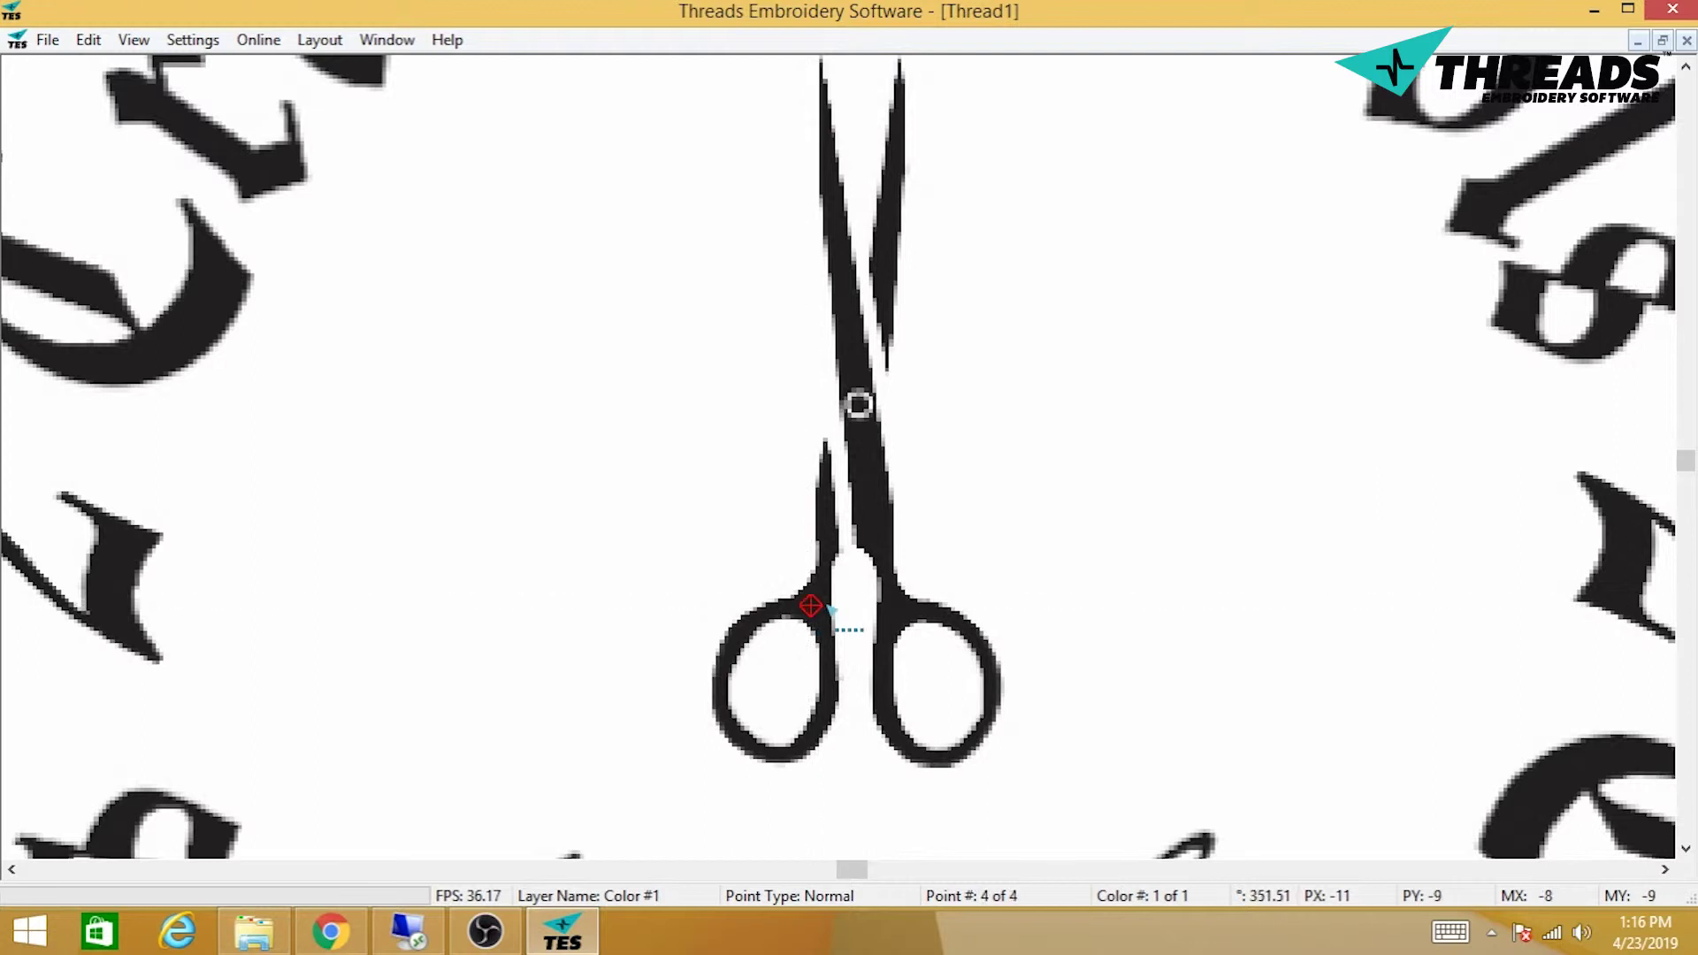
pyautogui.click(825, 604)
pyautogui.click(822, 623)
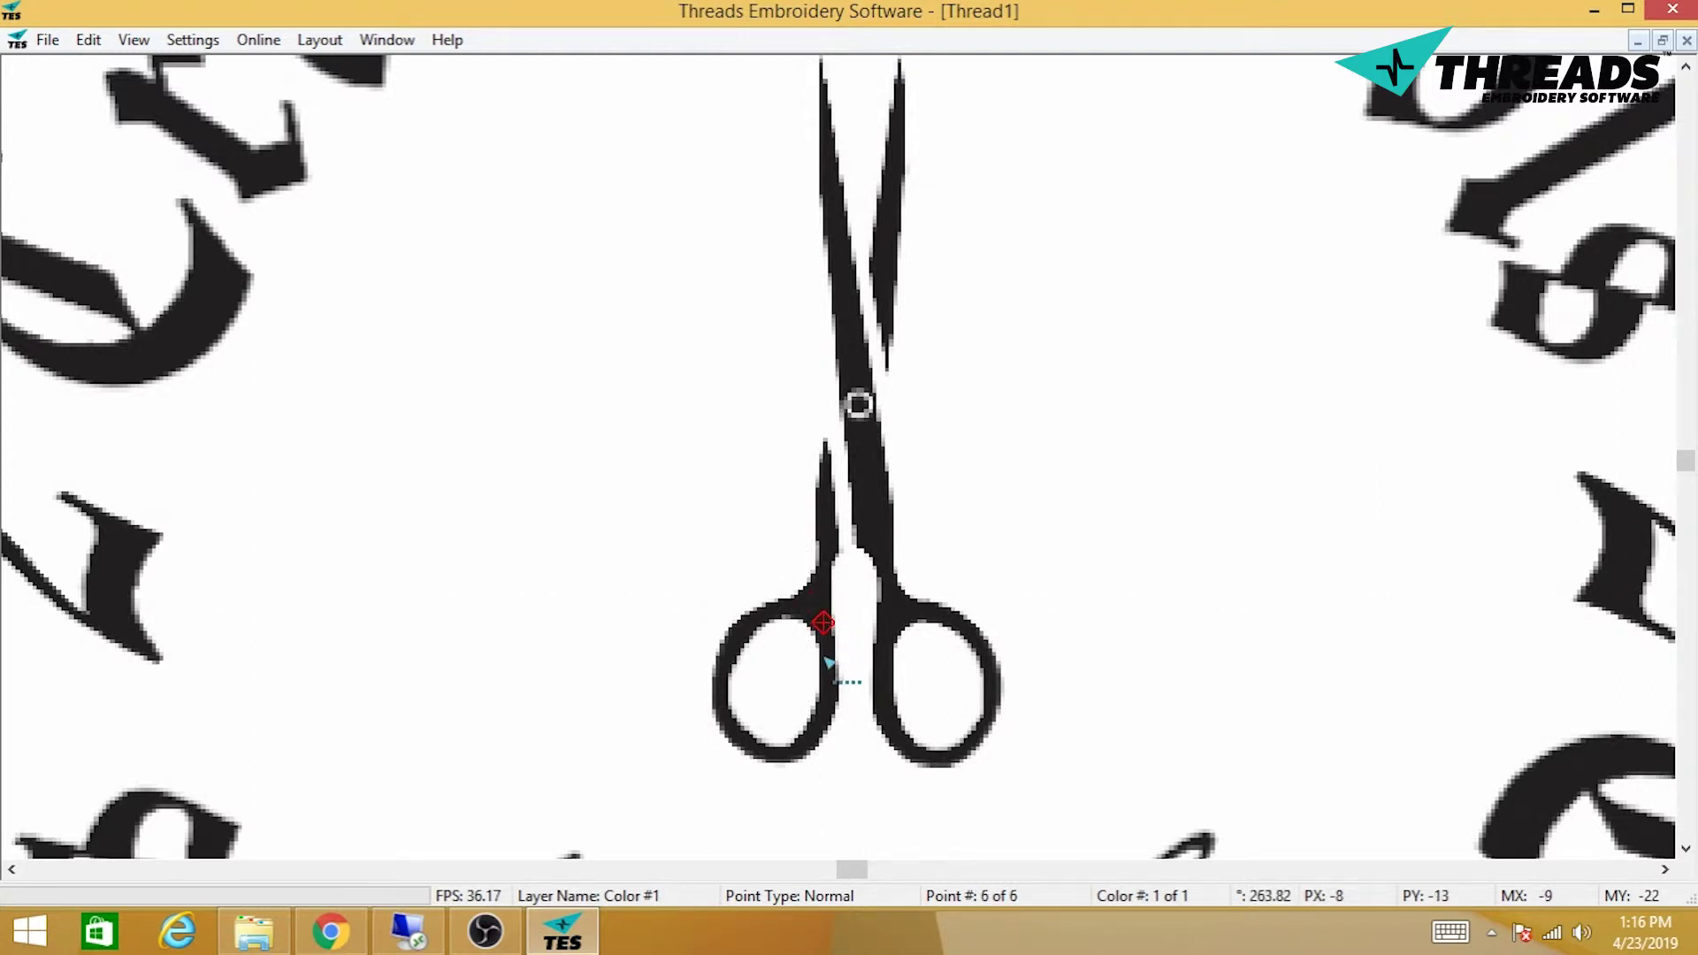
# Step: Continue the Normal run clockwise along the middle of the left finger ring, back to its starting junction
pyautogui.click(827, 666)
pyautogui.click(828, 703)
pyautogui.click(814, 733)
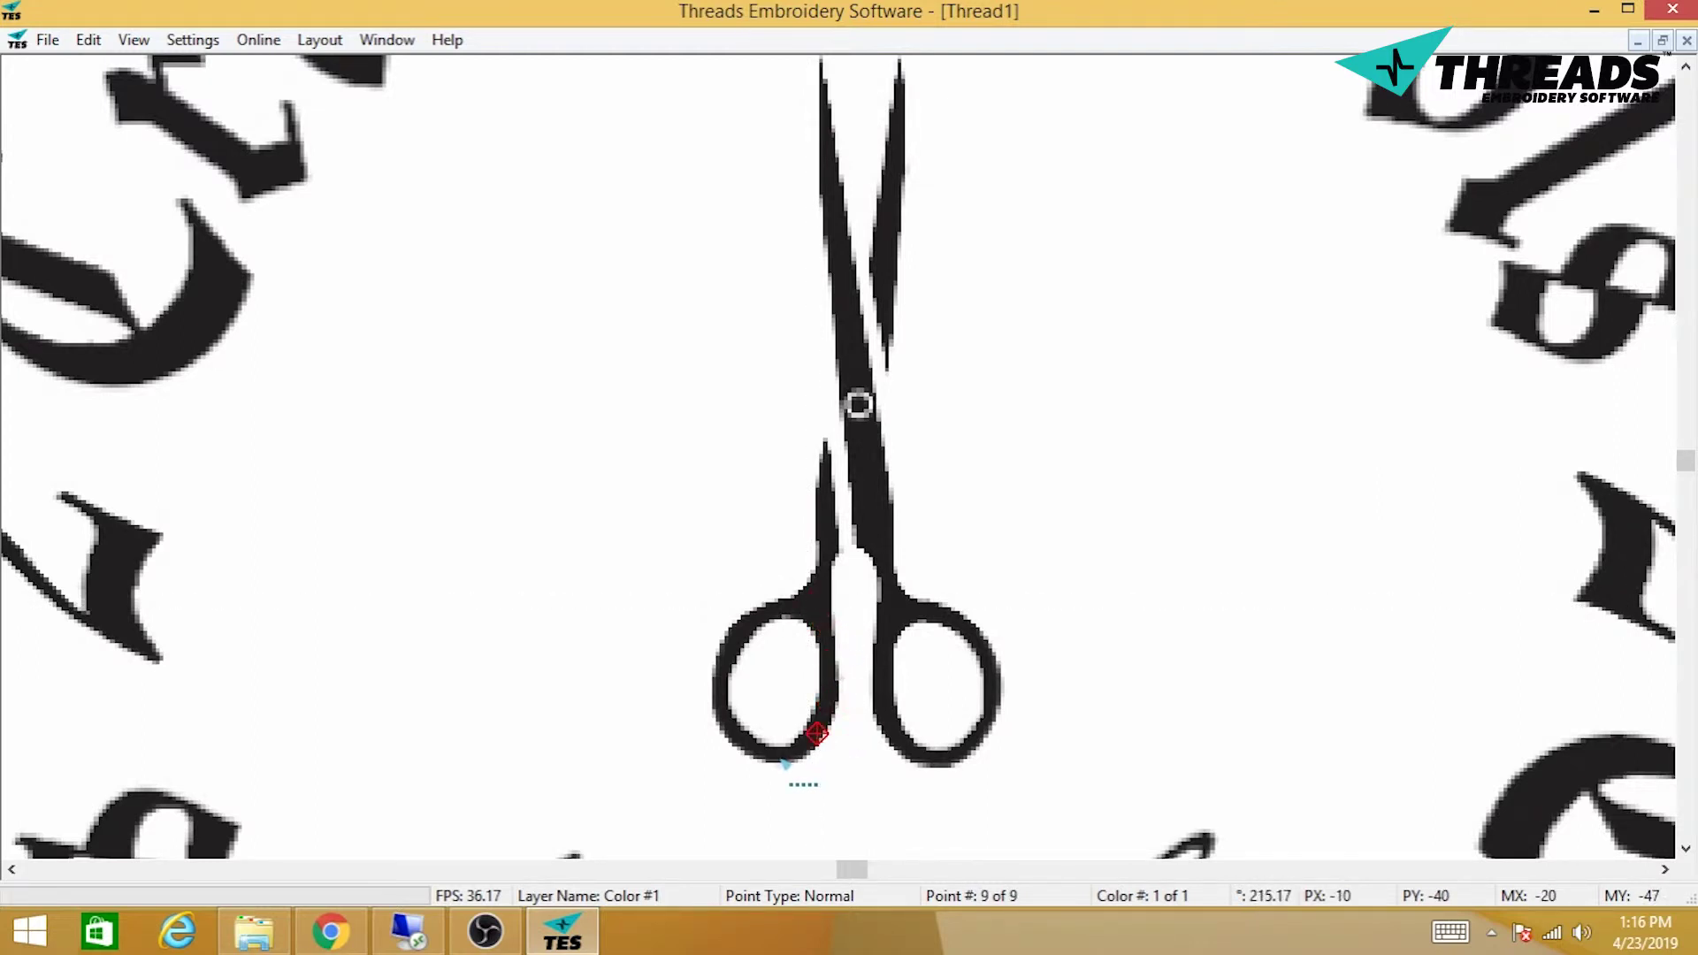
pyautogui.click(781, 758)
pyautogui.click(746, 741)
pyautogui.click(723, 715)
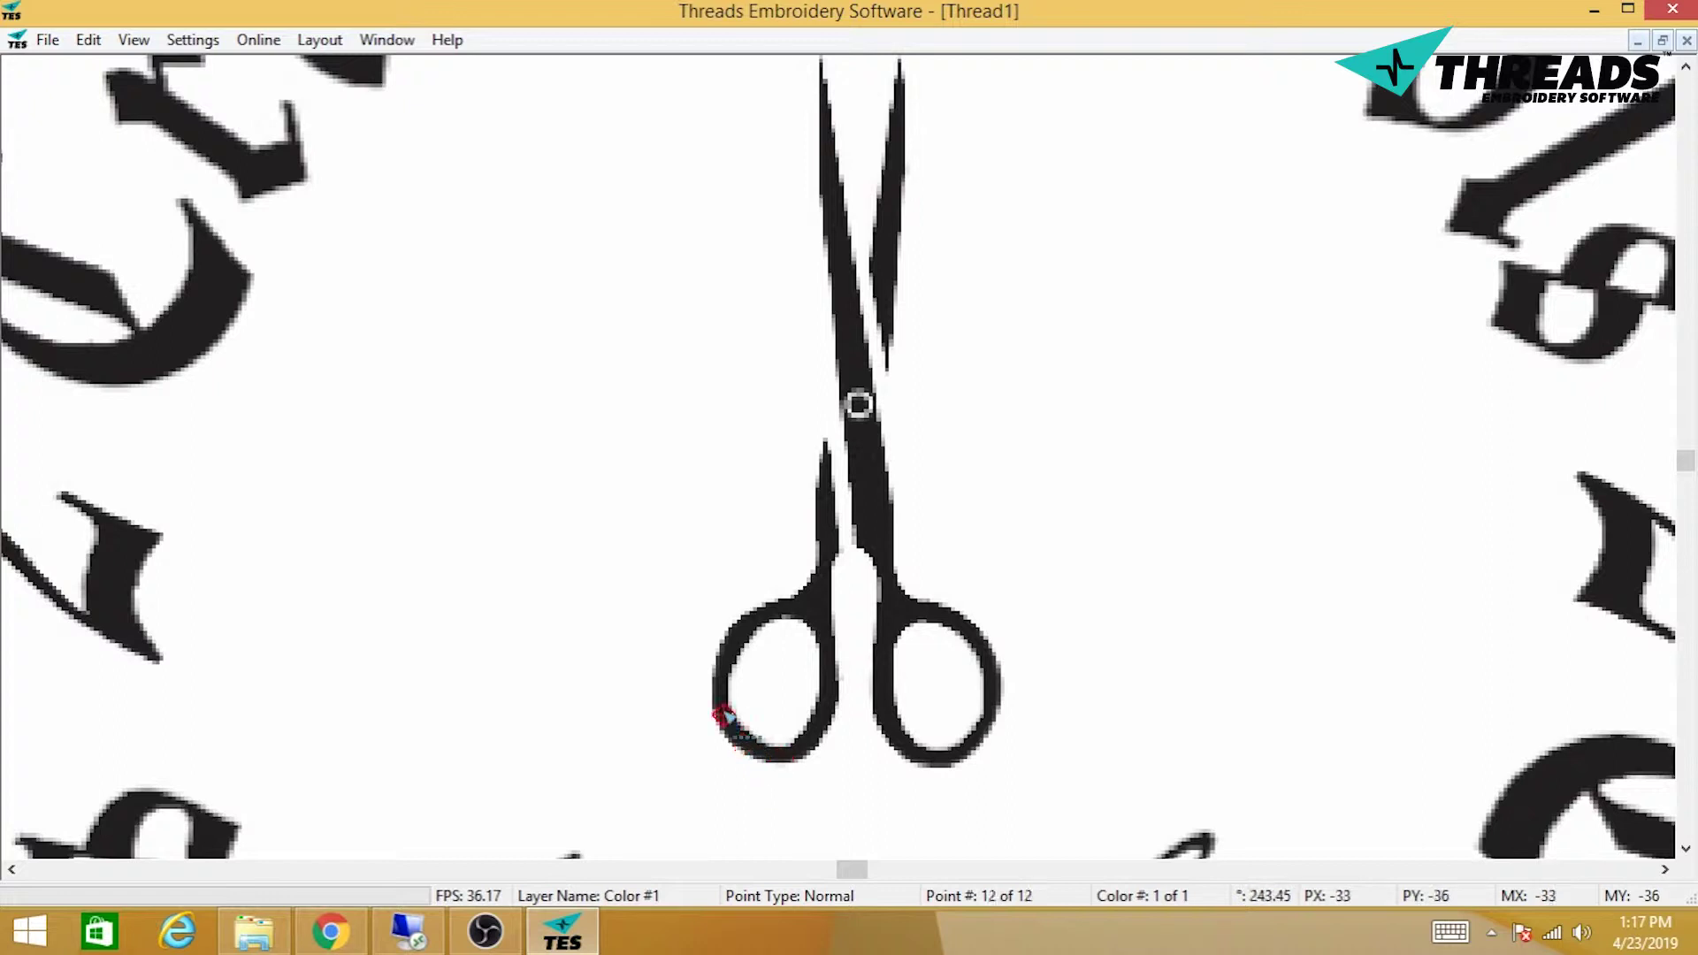
pyautogui.click(716, 696)
pyautogui.click(720, 678)
pyautogui.click(730, 643)
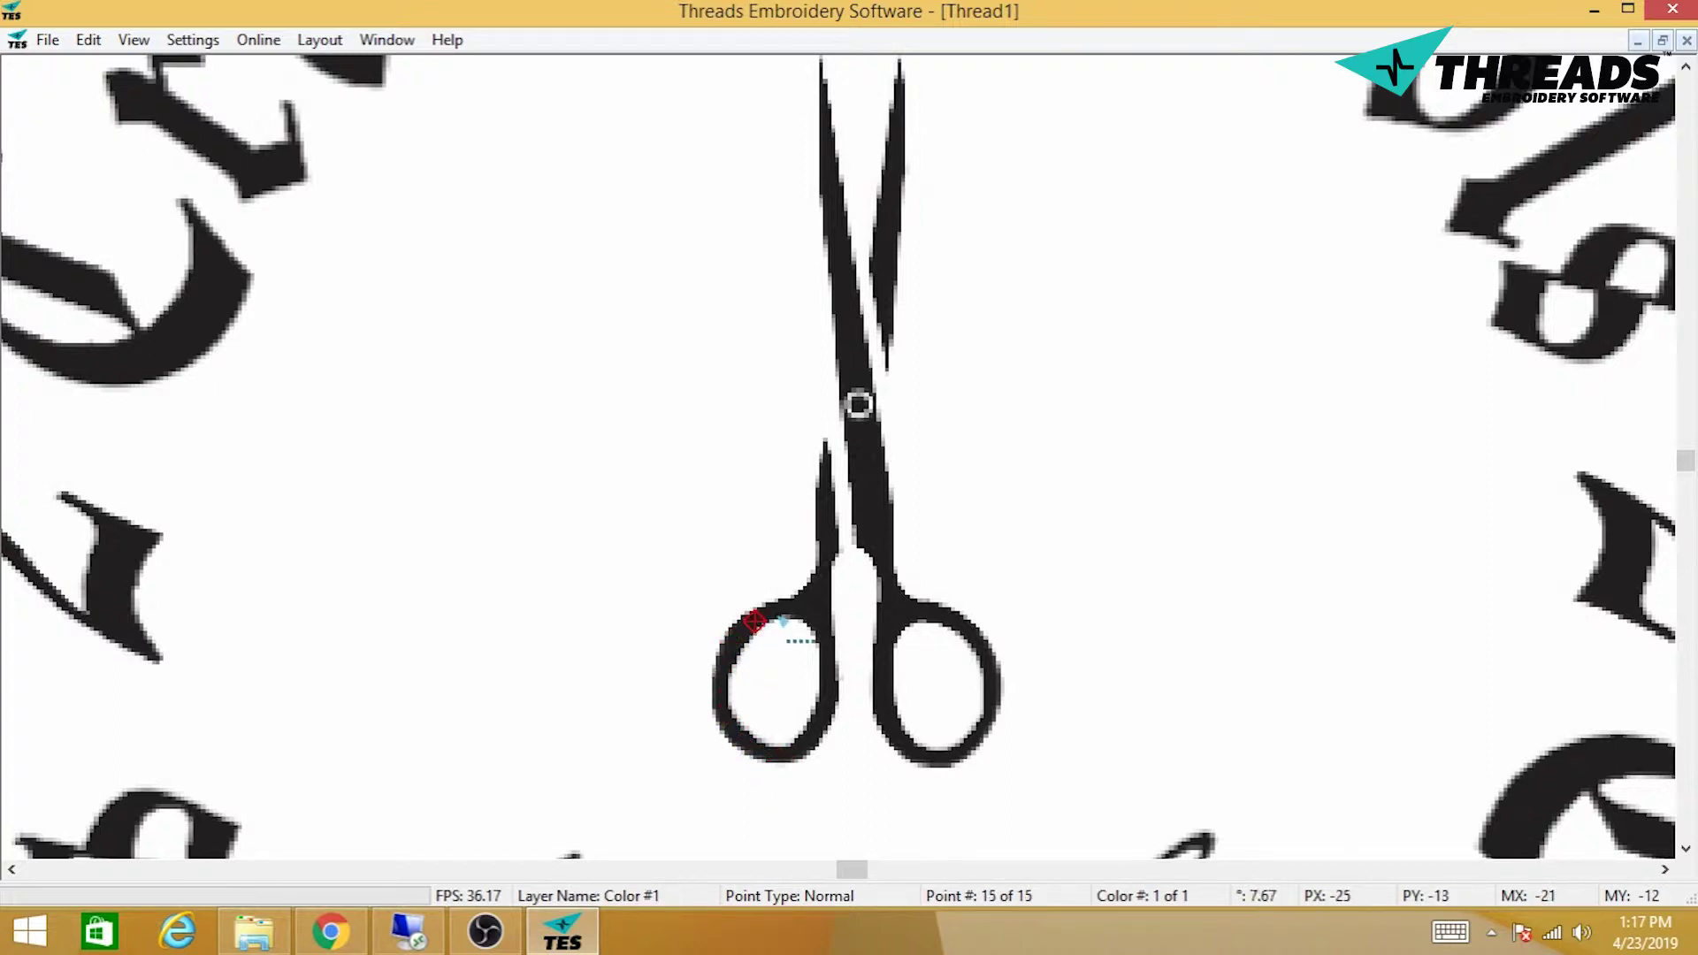
pyautogui.click(785, 610)
pyautogui.click(811, 605)
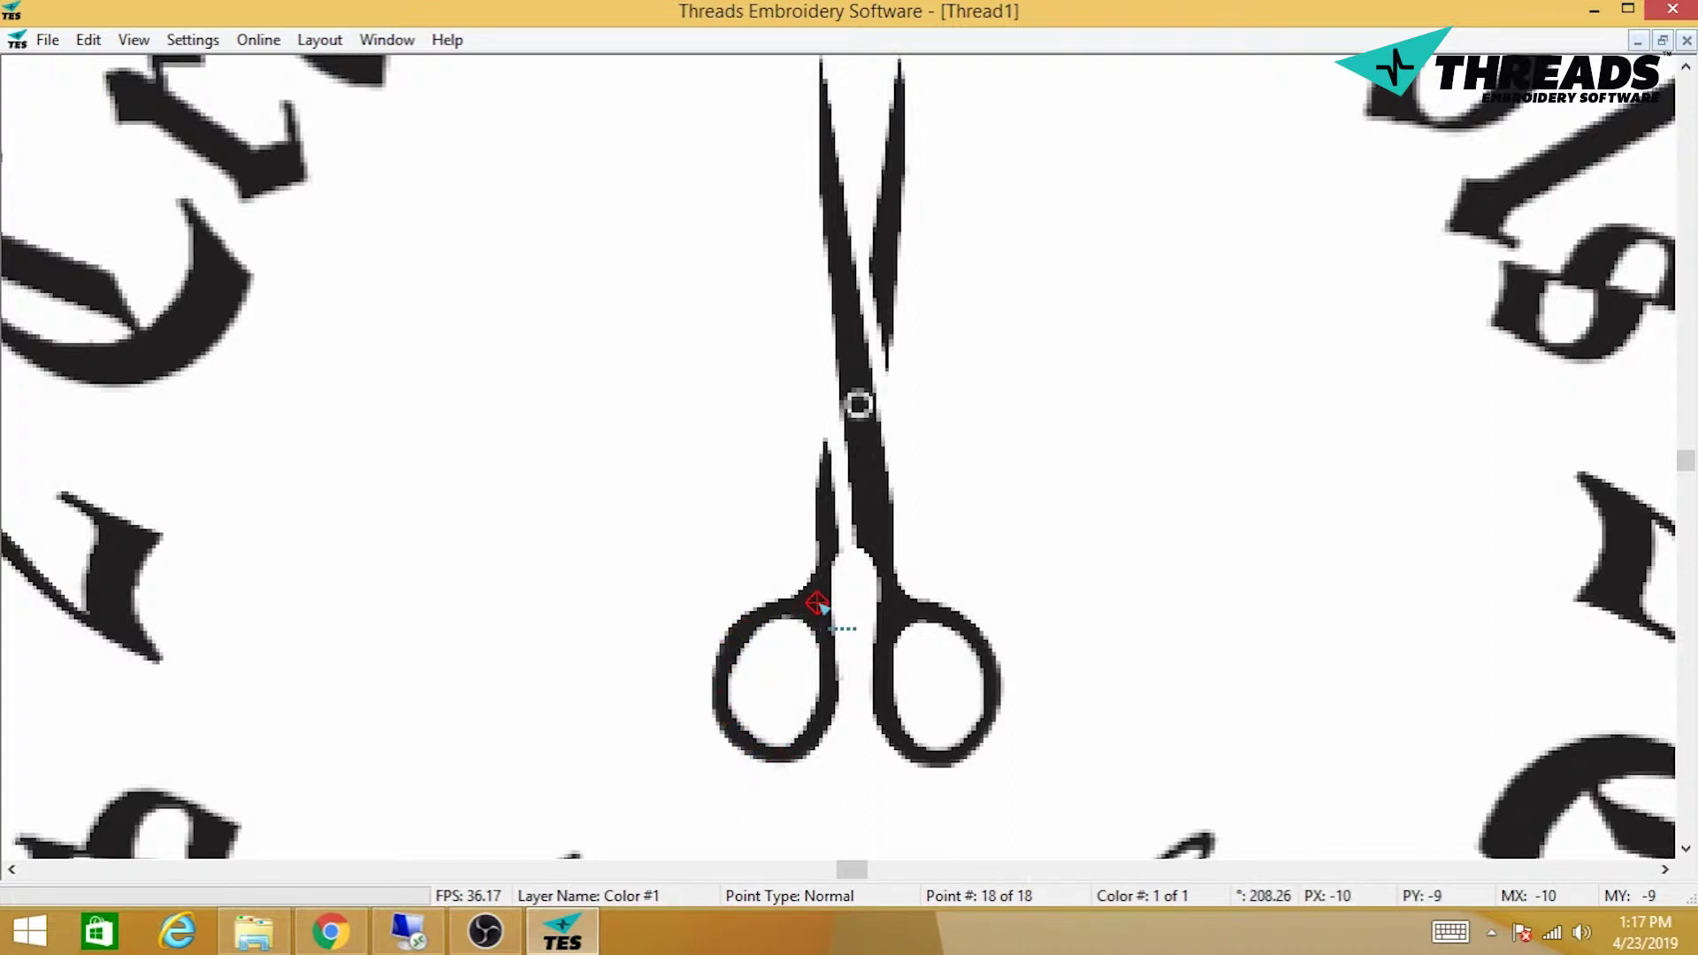
# Step: Turn on Show Inverted so the stitch line contrasts with the black artwork
pyautogui.rightClick(819, 605)
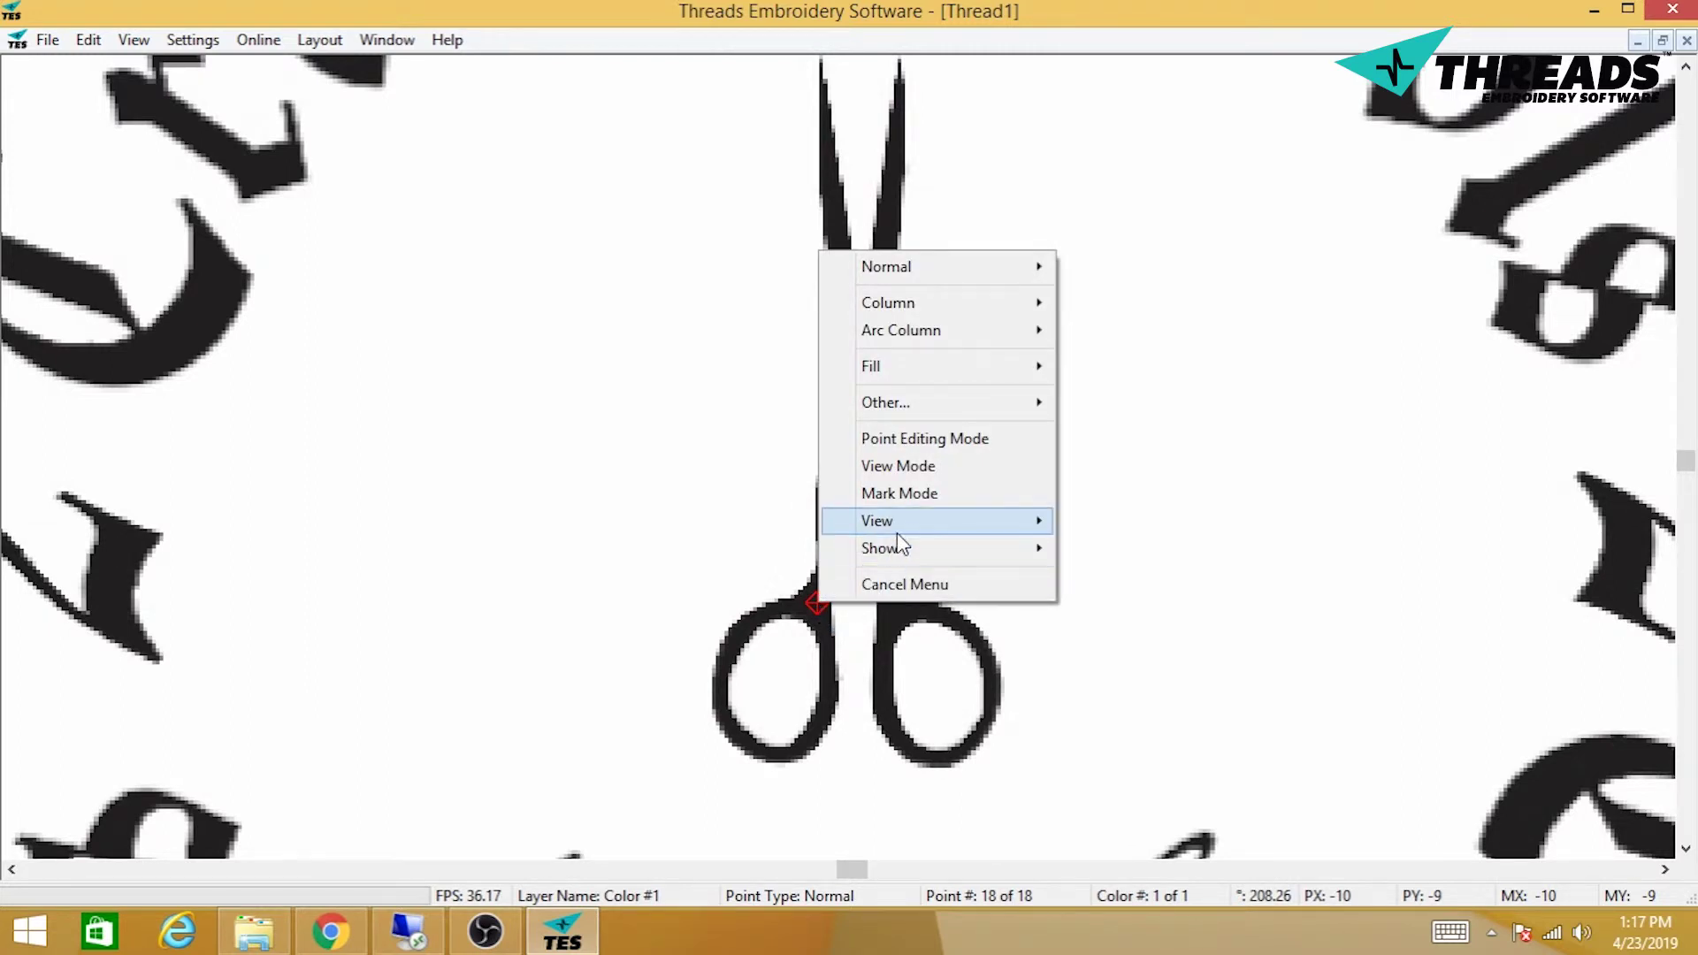
pyautogui.moveTo(897, 532)
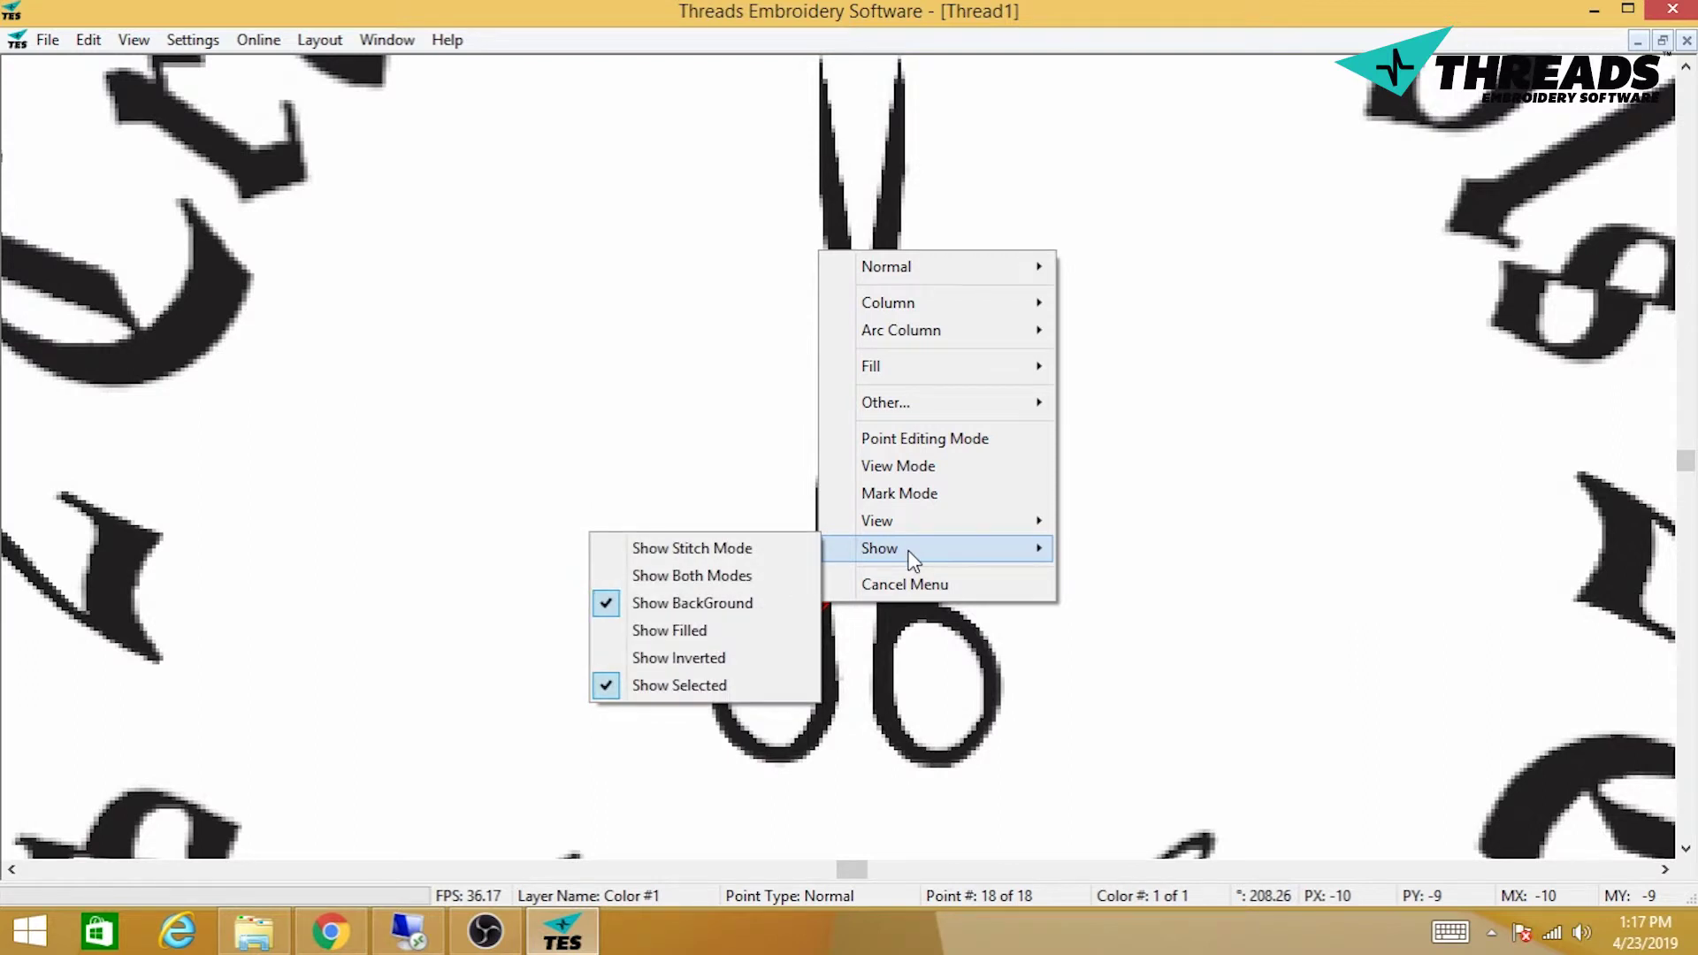
pyautogui.click(733, 658)
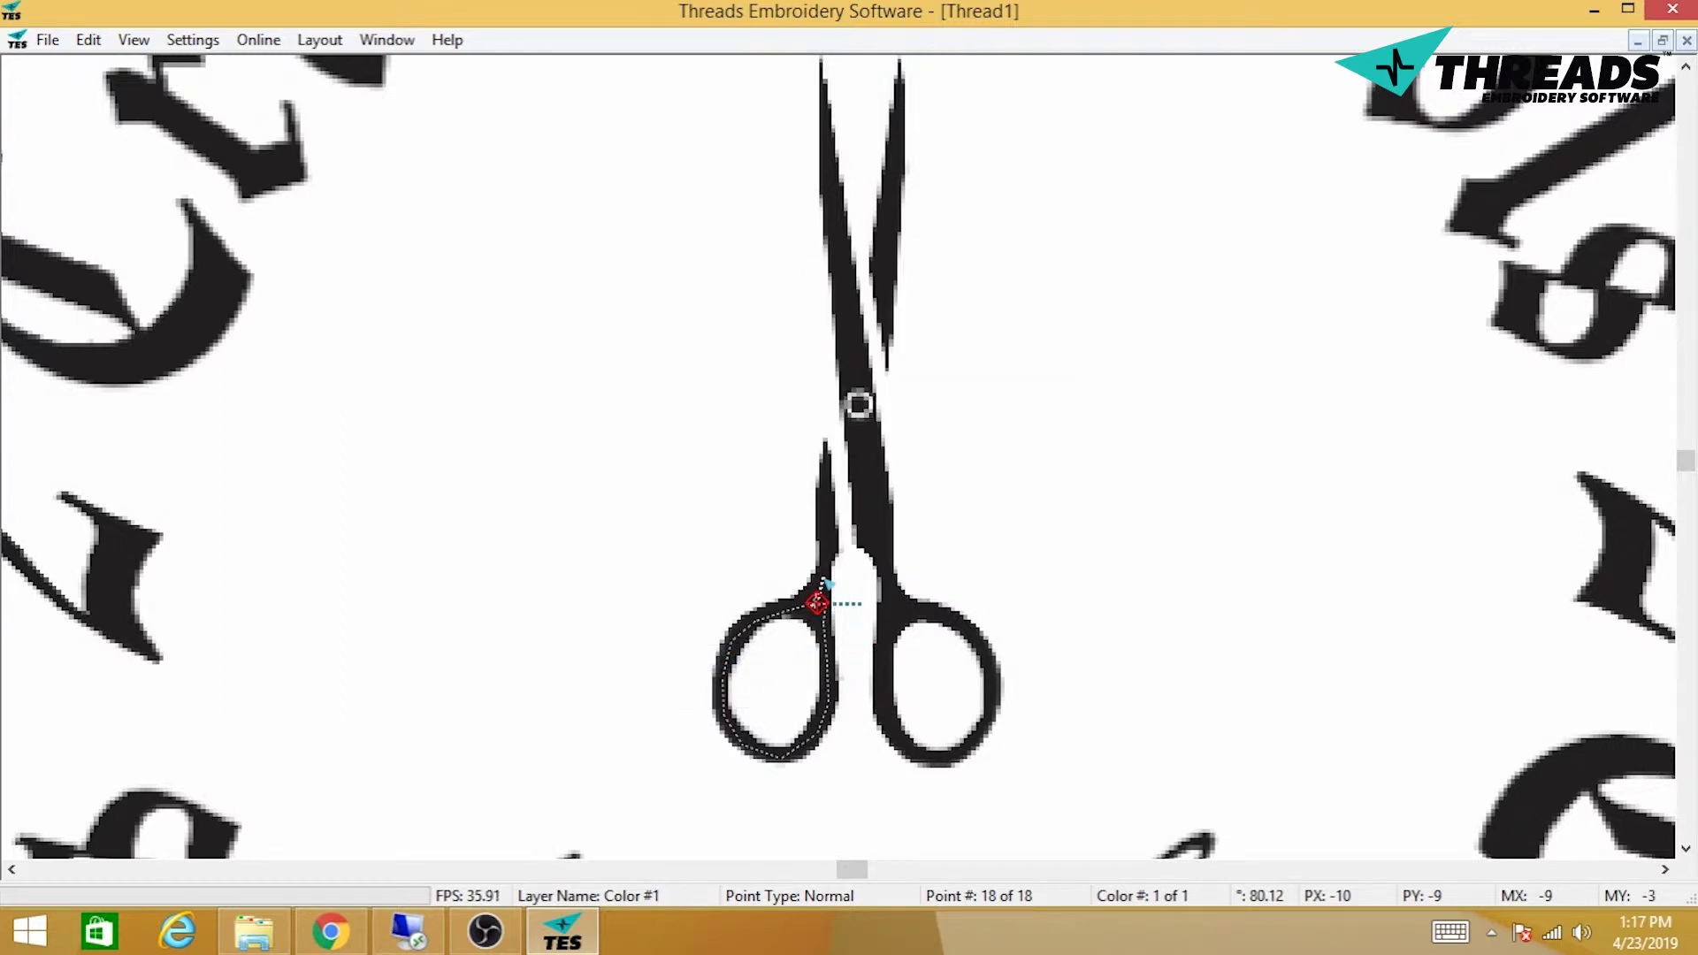
# Step: Extend the Normal run up the left shank to near its tip and back down to the ring junction
pyautogui.click(825, 561)
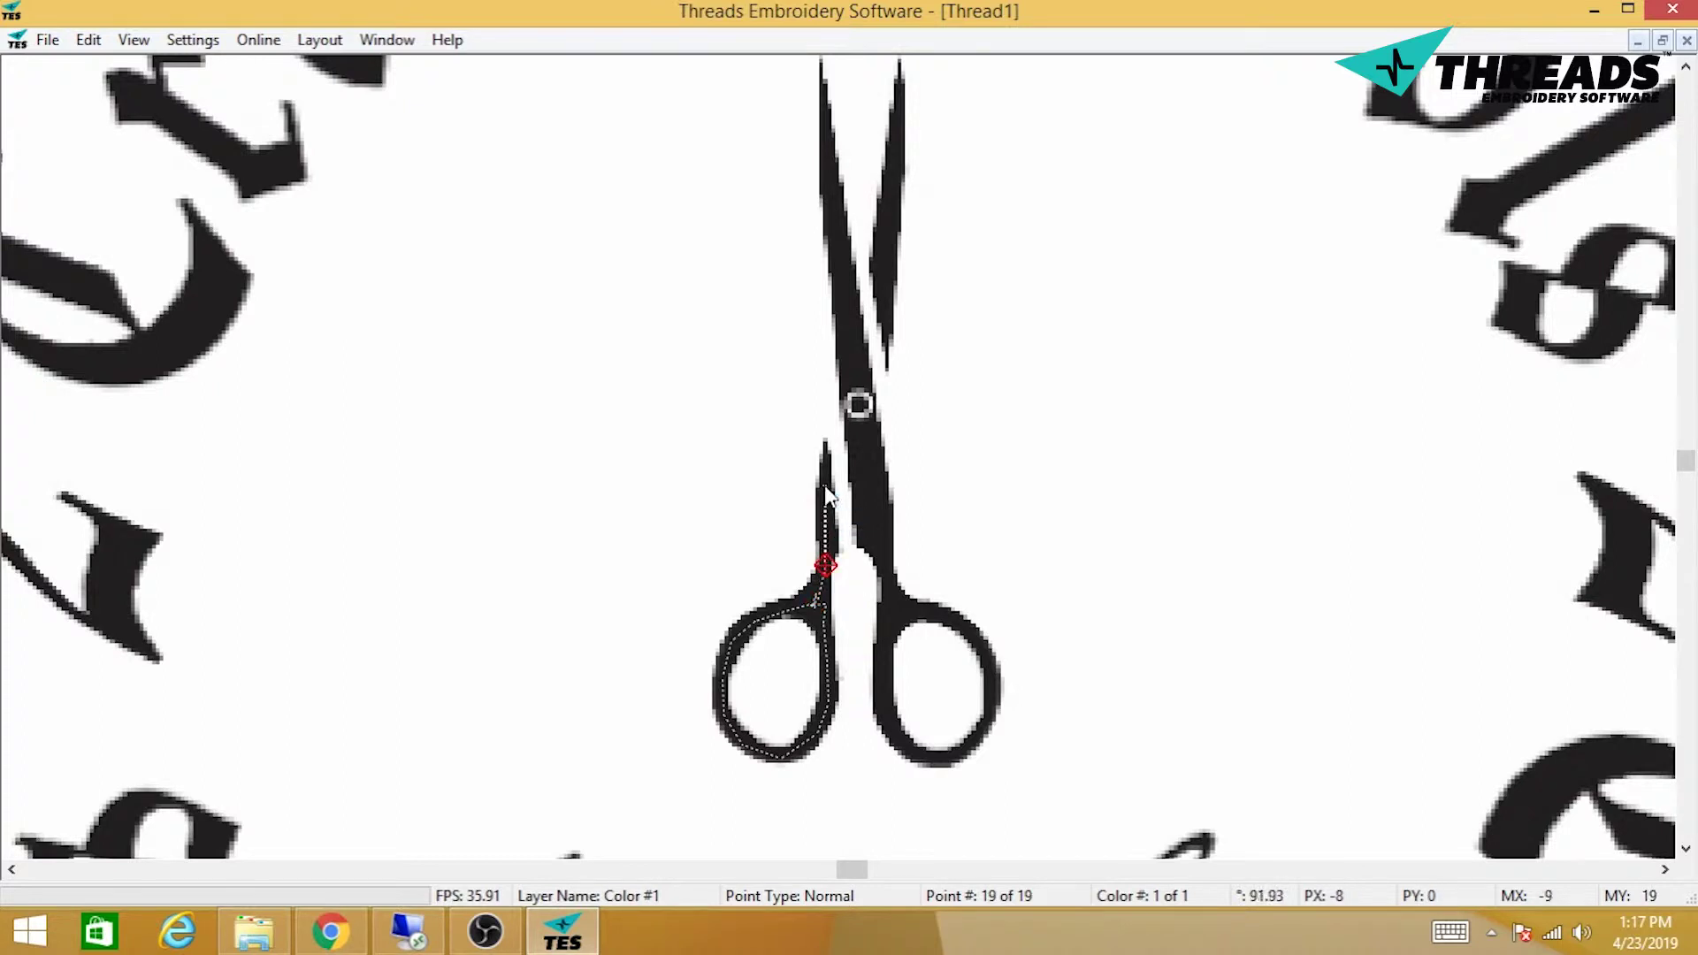
pyautogui.click(824, 480)
pyautogui.click(825, 535)
pyautogui.click(824, 590)
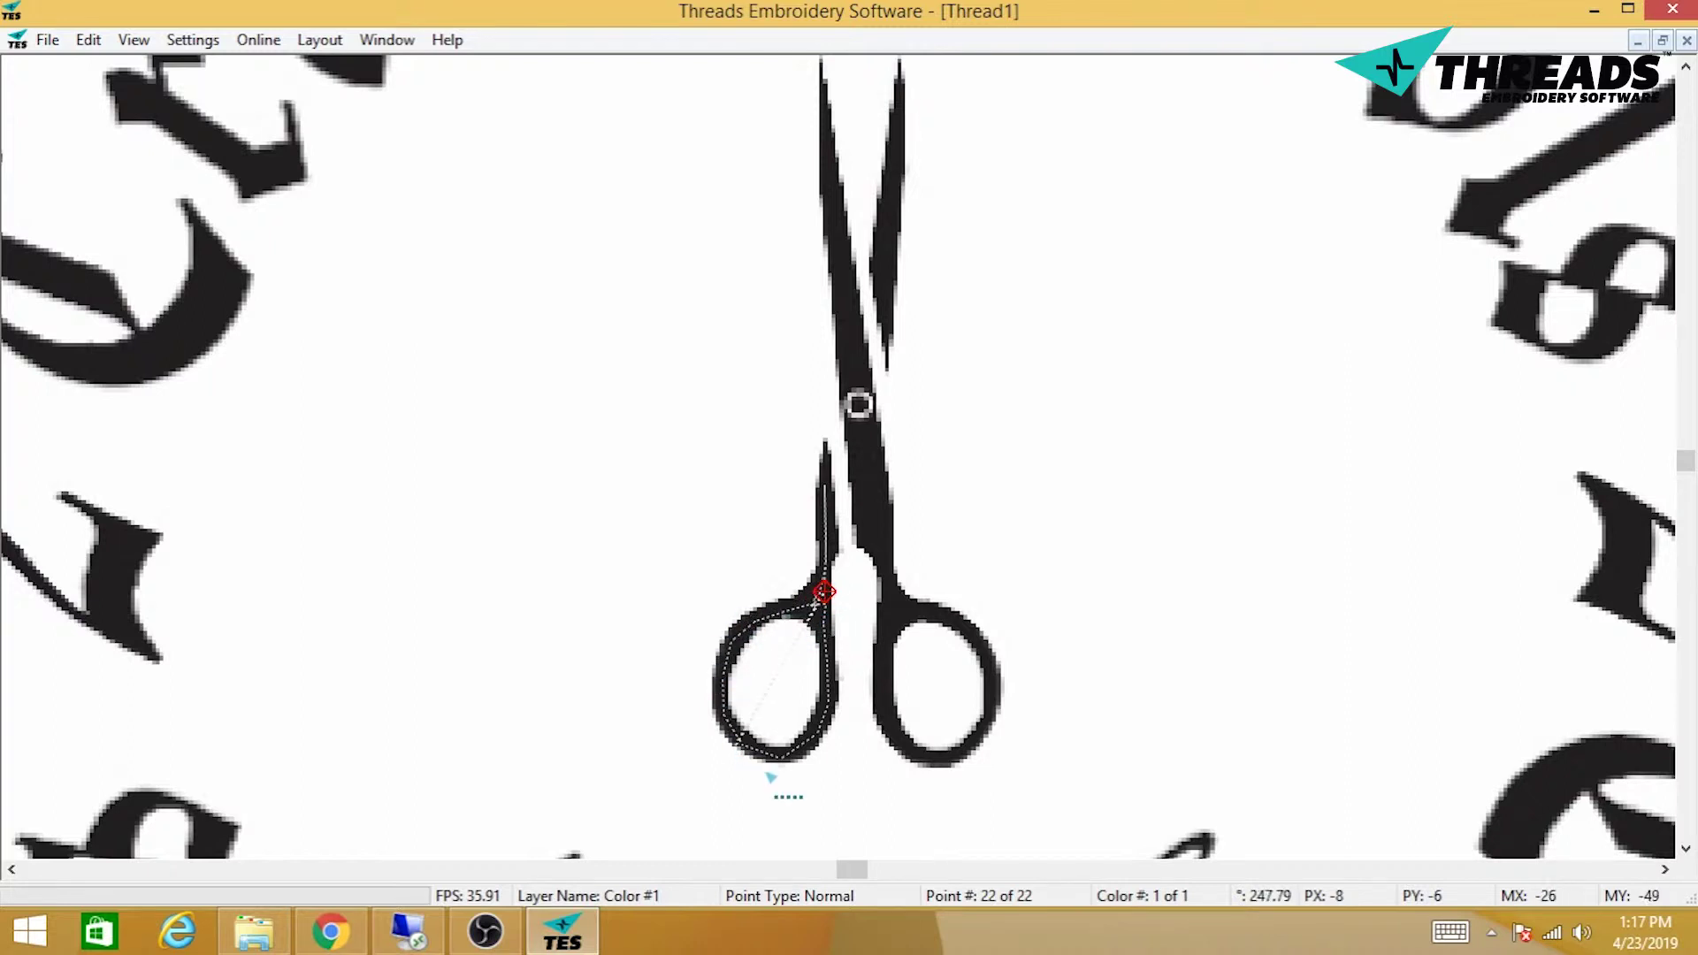
# Step: Digitize an Arc Column from the left shank junction over the finger ring's top to its outer left side, placing paired edge points
pyautogui.rightClick(815, 617)
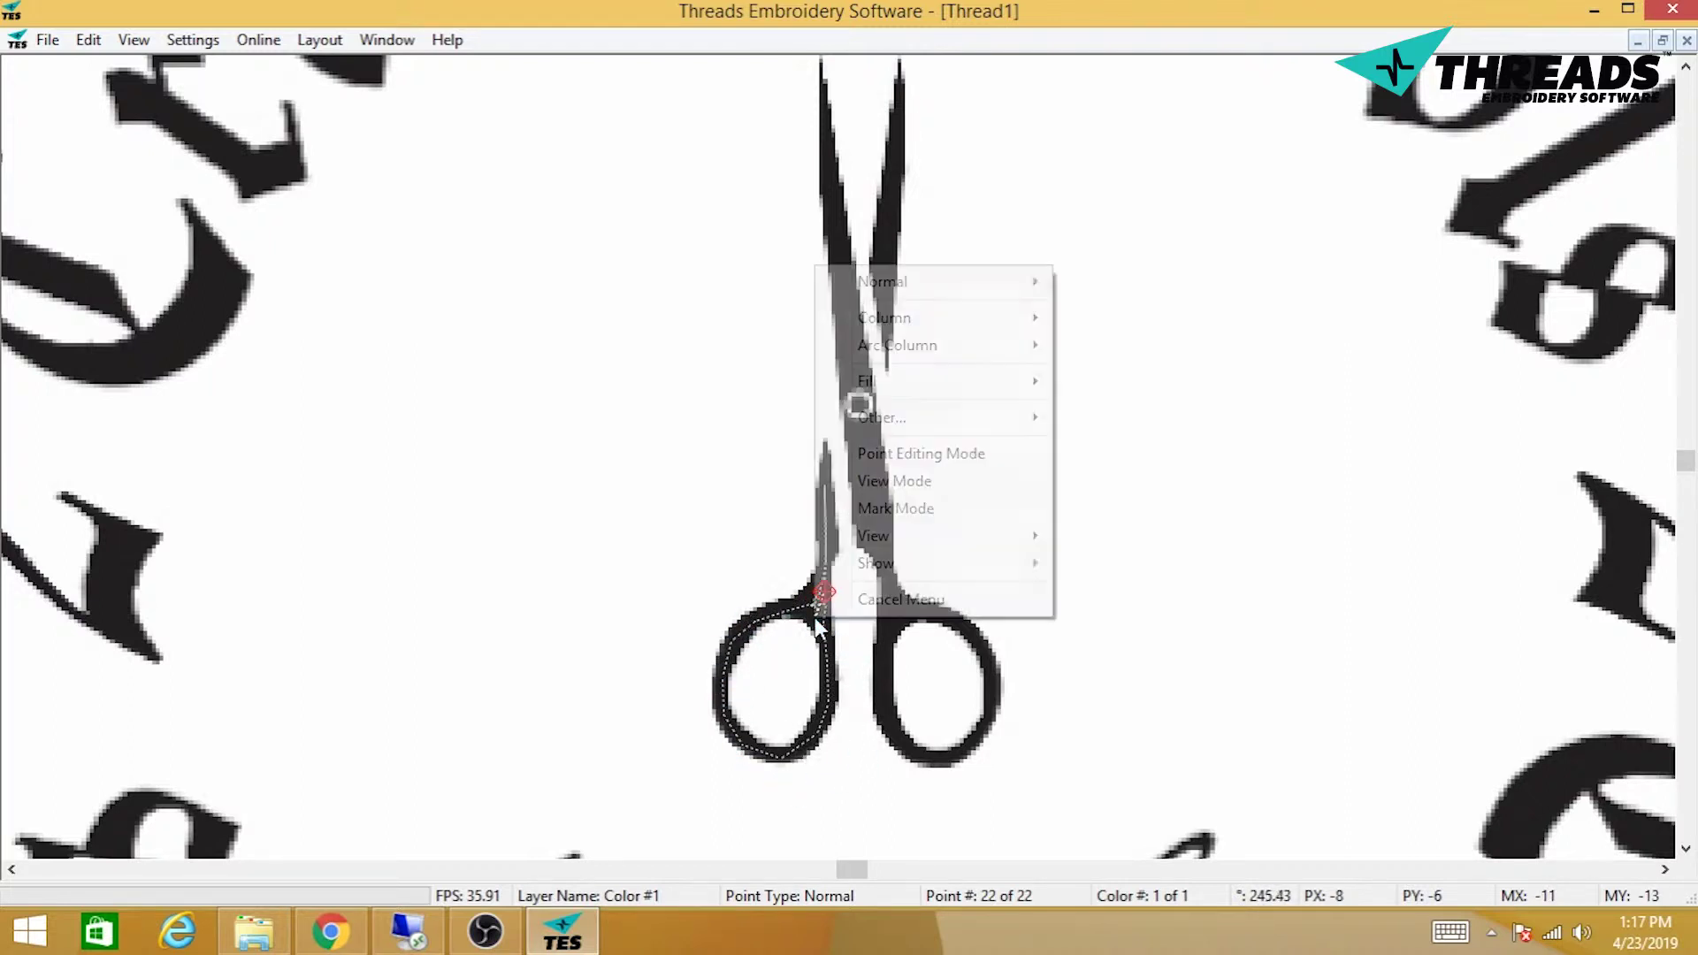
pyautogui.moveTo(918, 345)
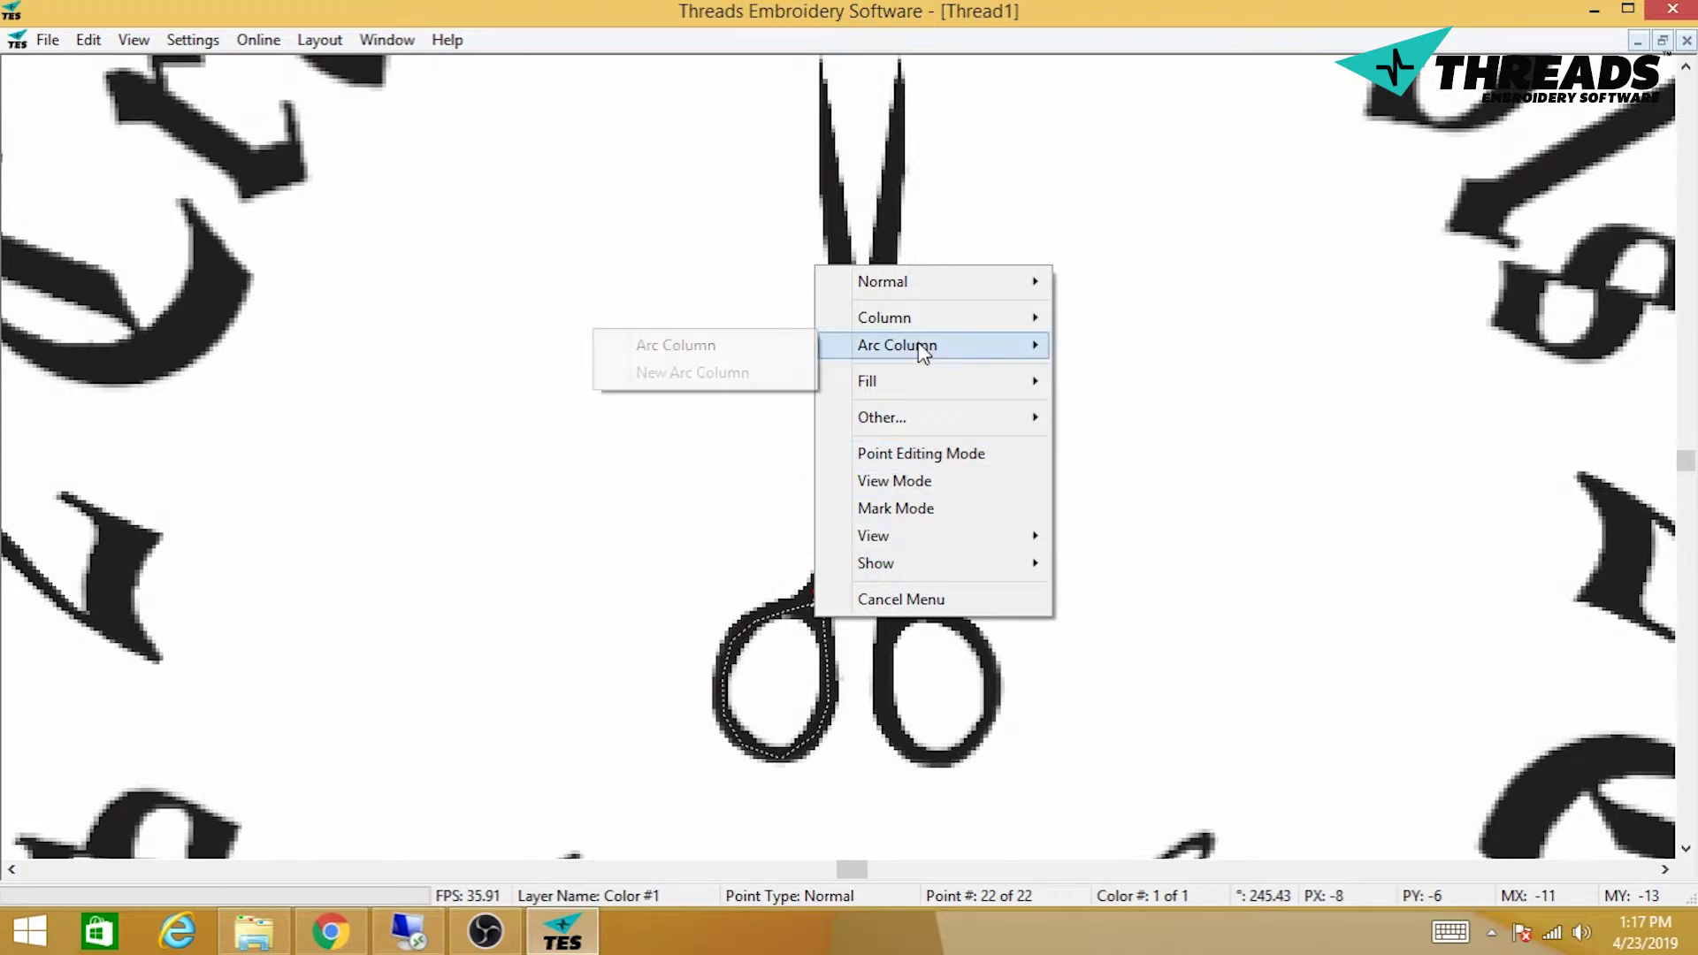
pyautogui.click(766, 352)
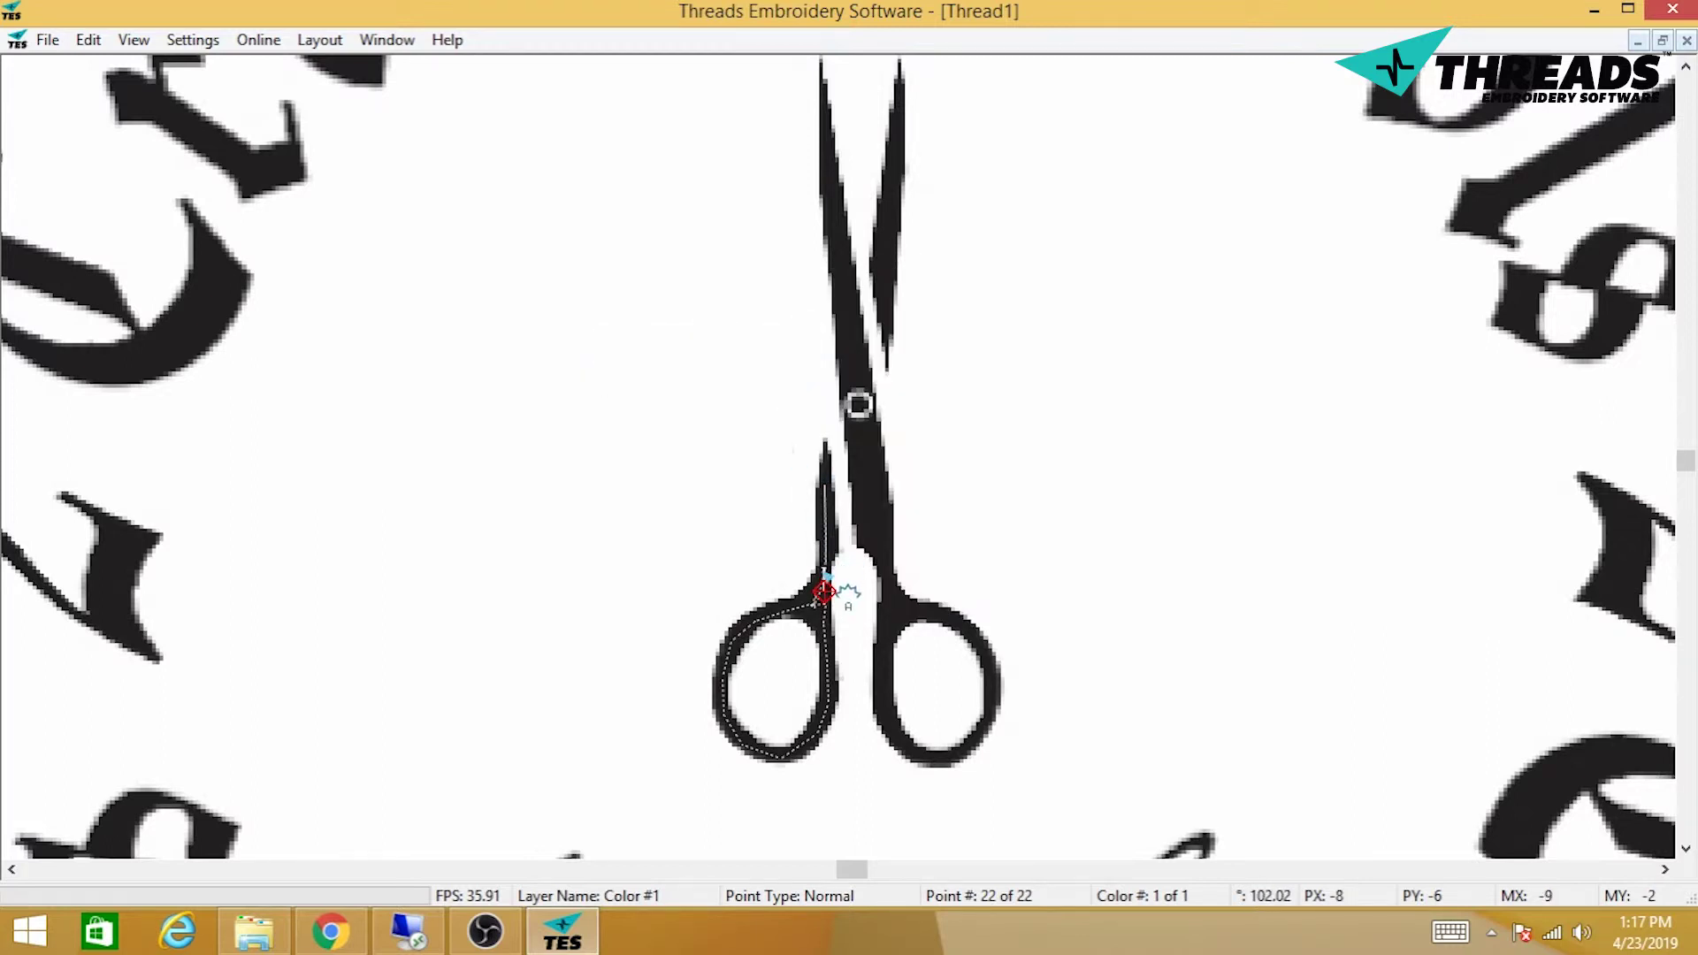
pyautogui.click(814, 576)
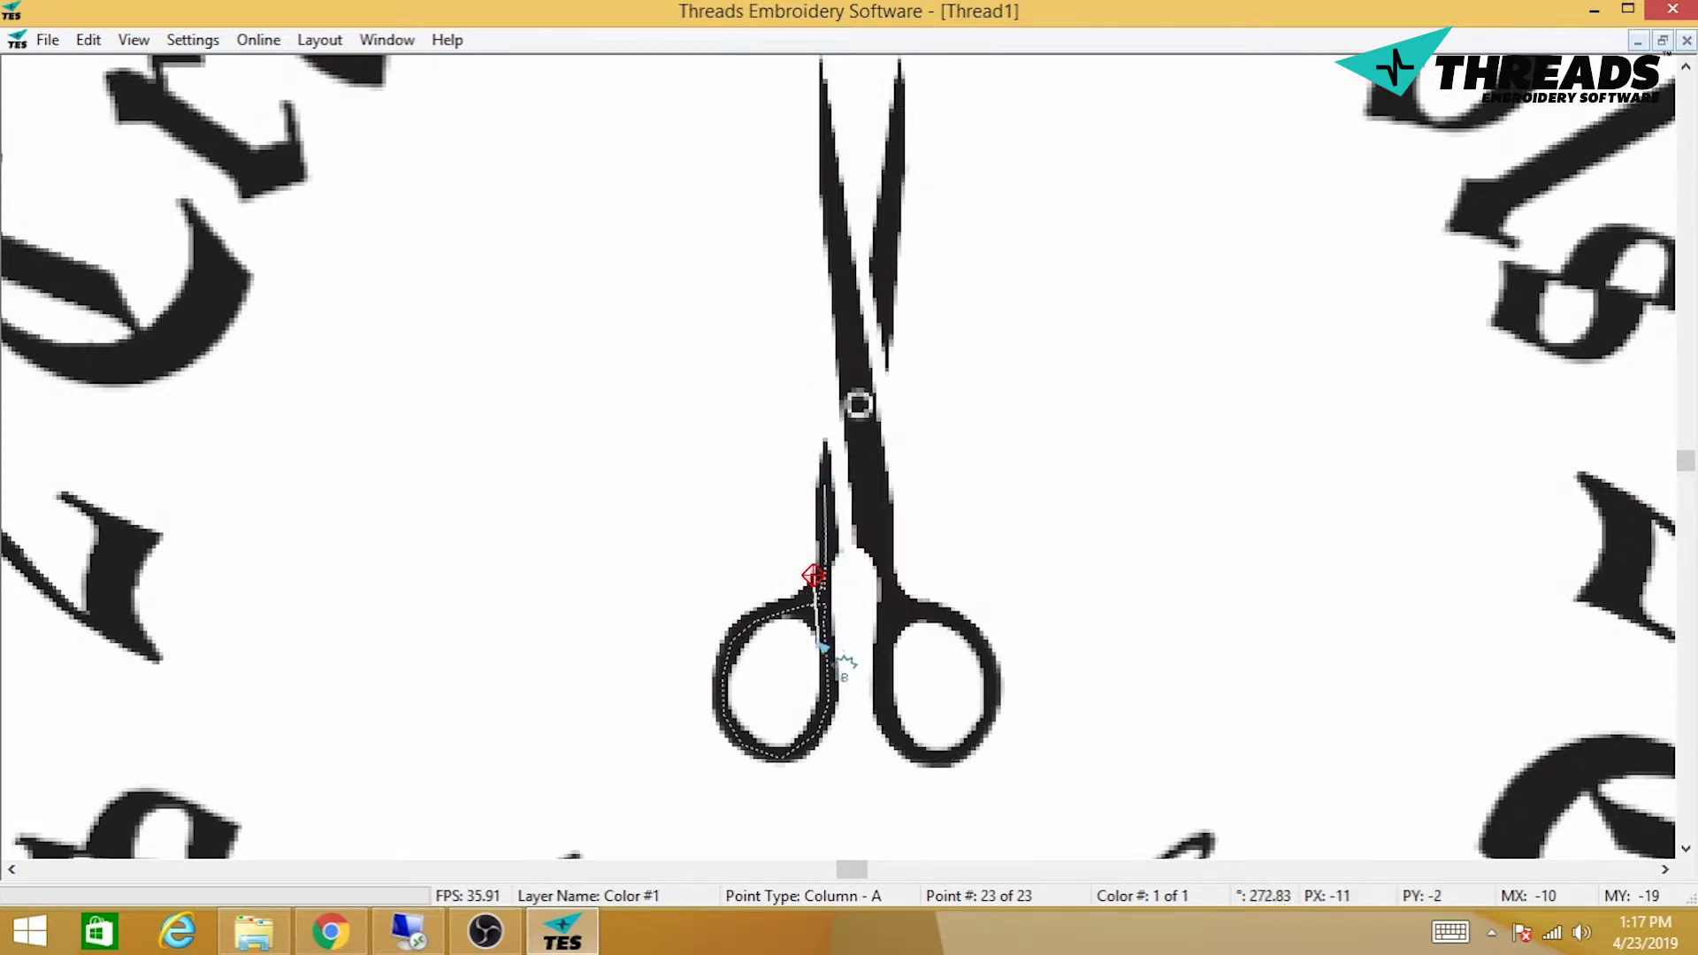
pyautogui.click(800, 590)
pyautogui.click(802, 625)
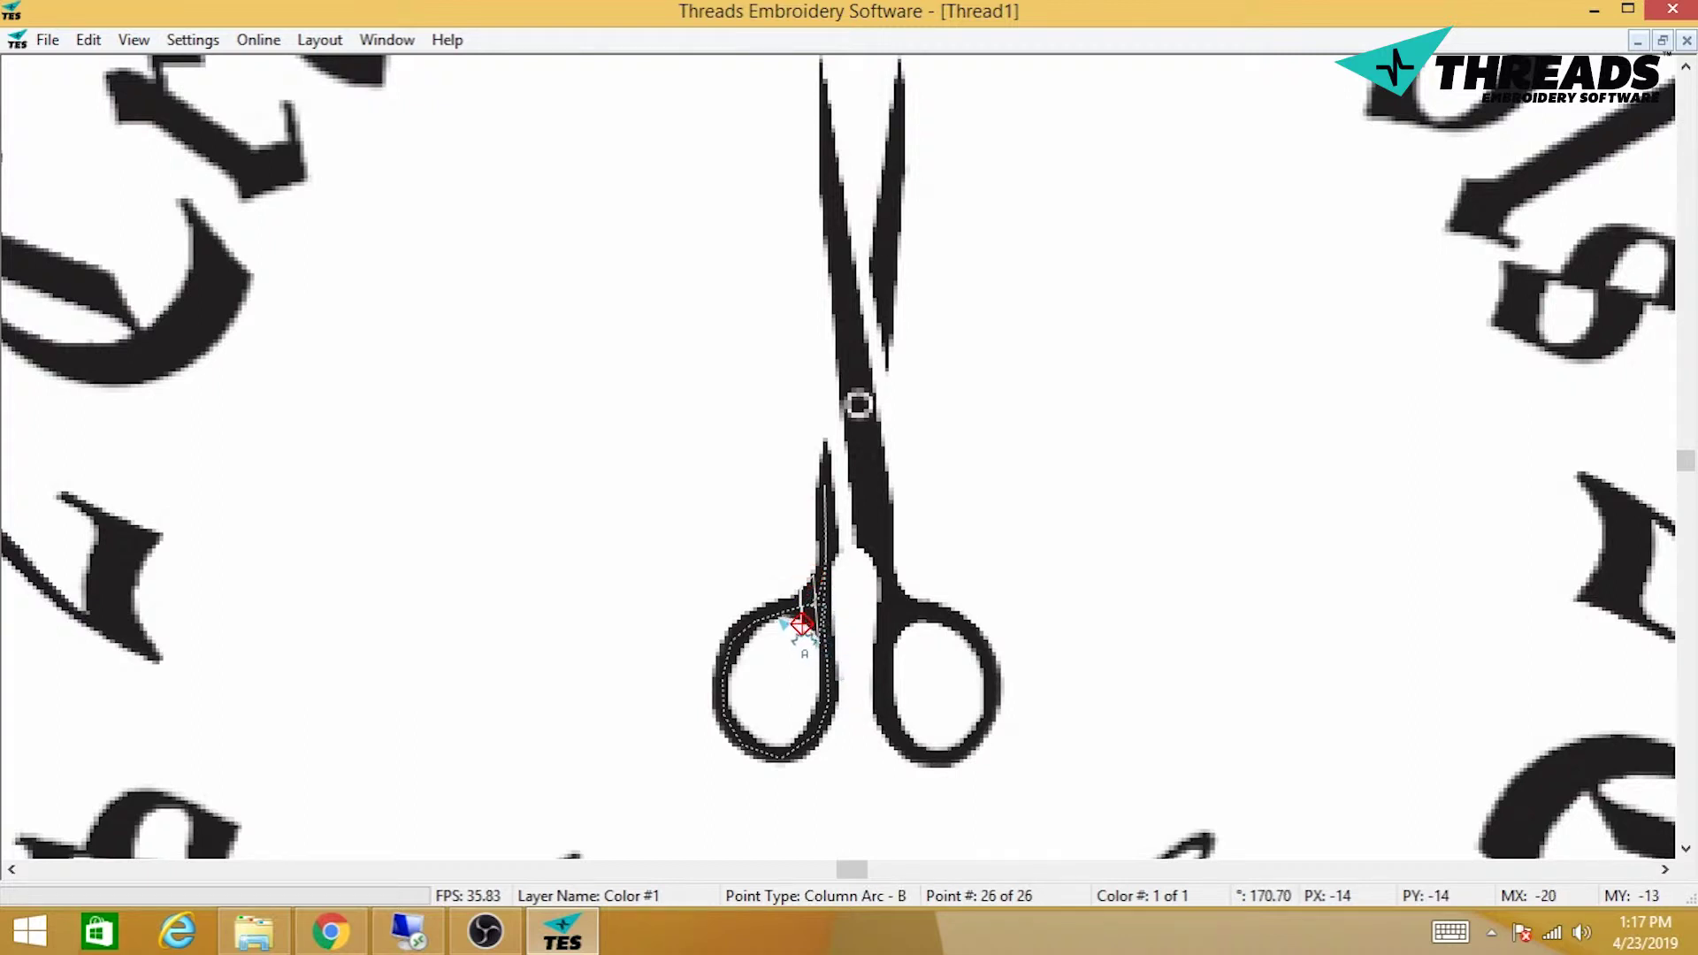
pyautogui.click(779, 617)
pyautogui.click(770, 600)
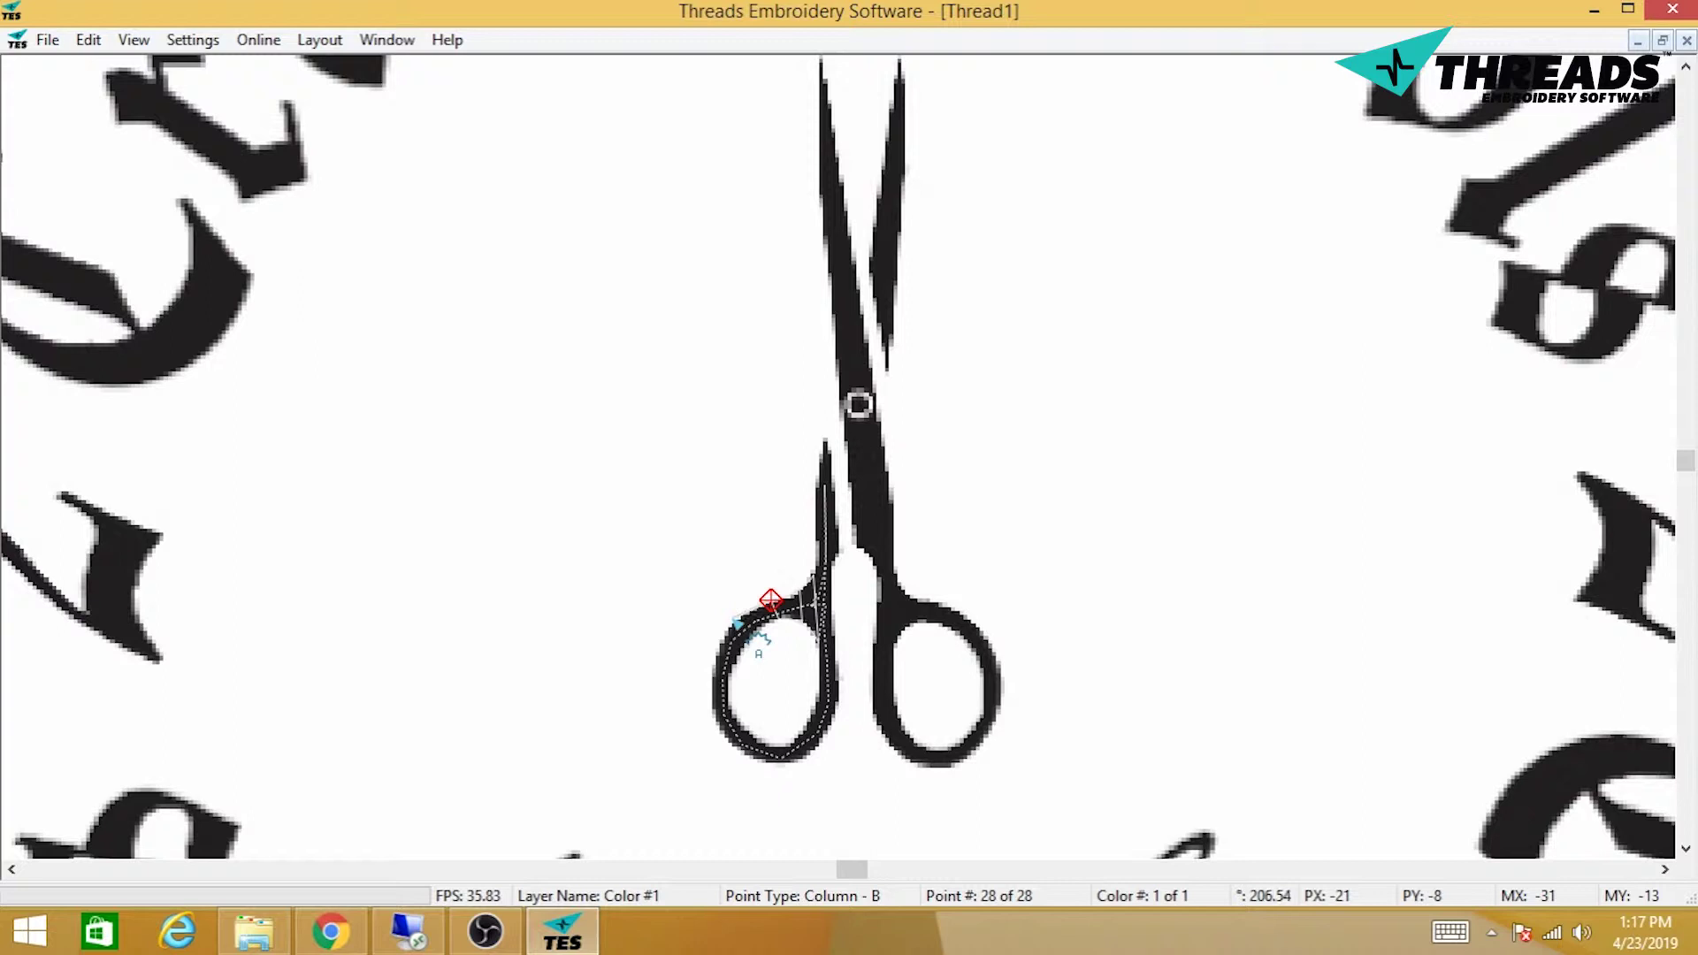
pyautogui.click(732, 620)
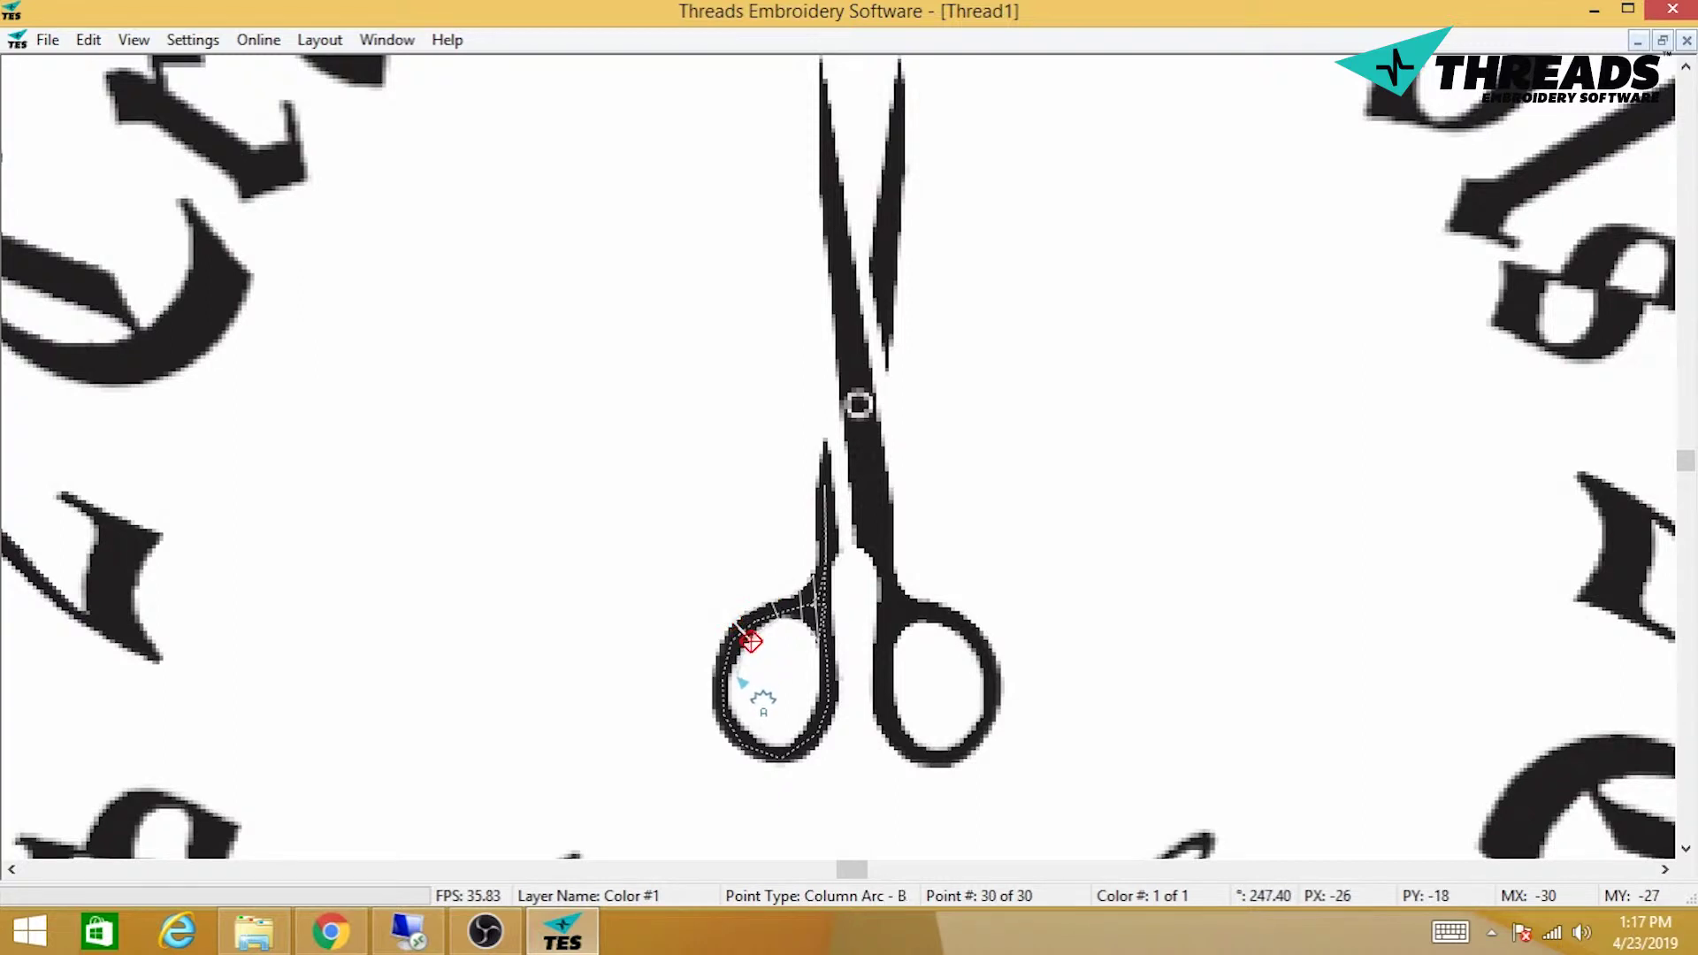
pyautogui.click(735, 682)
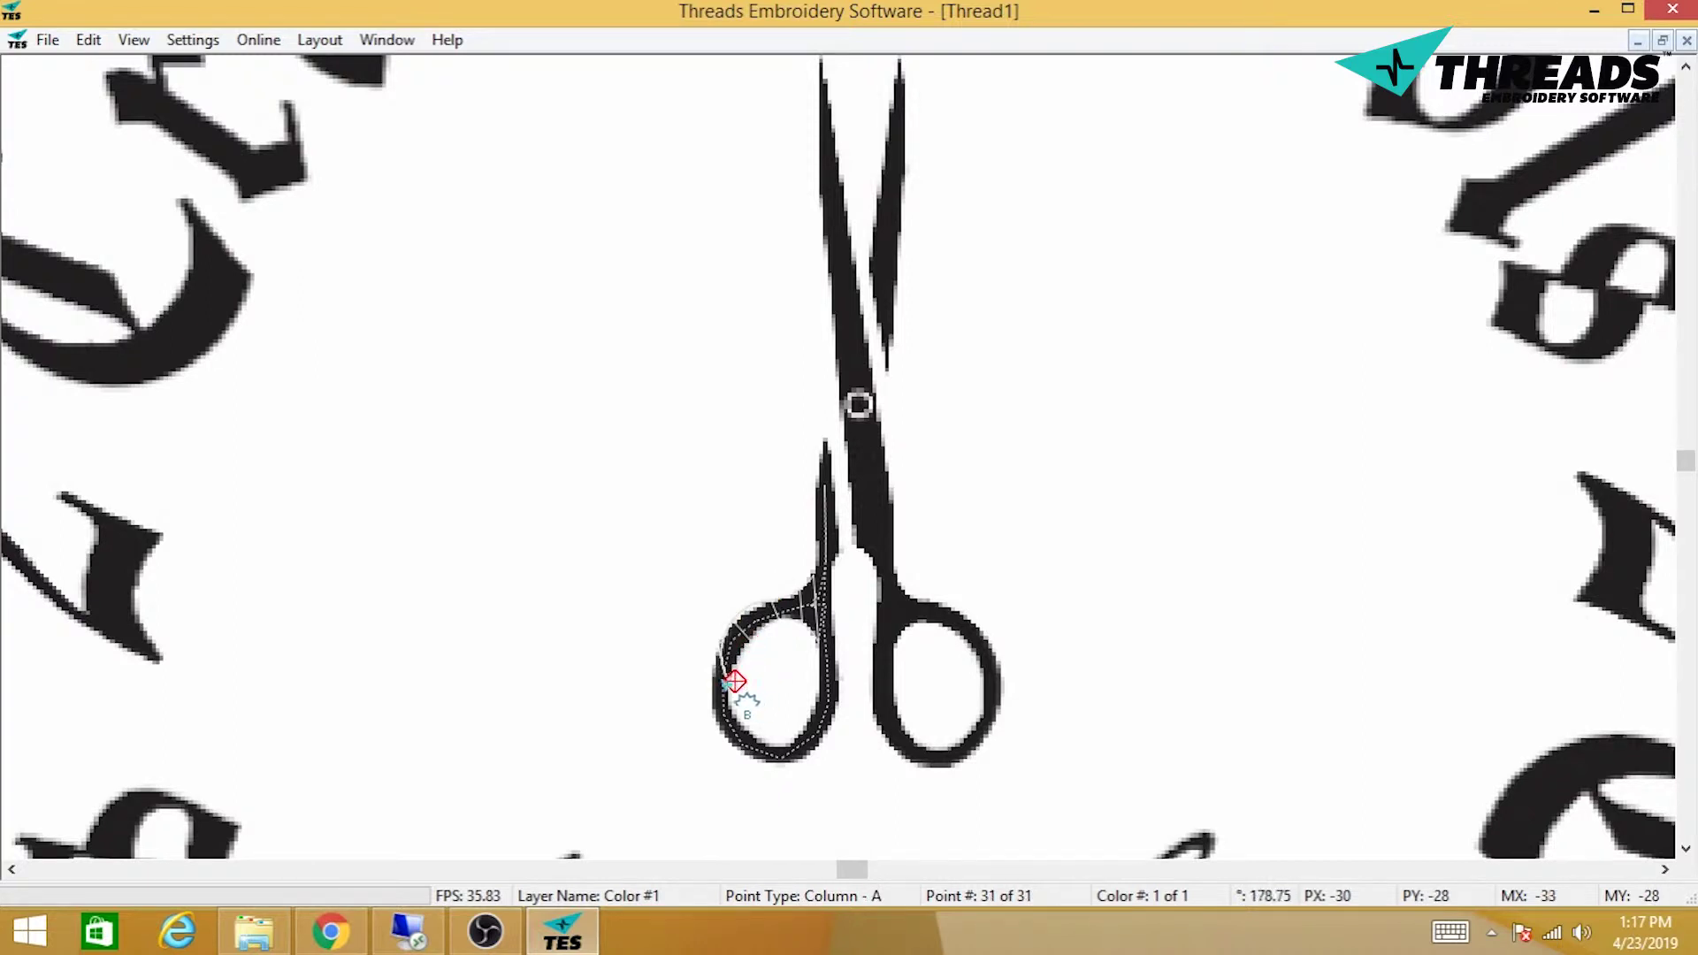
pyautogui.click(713, 680)
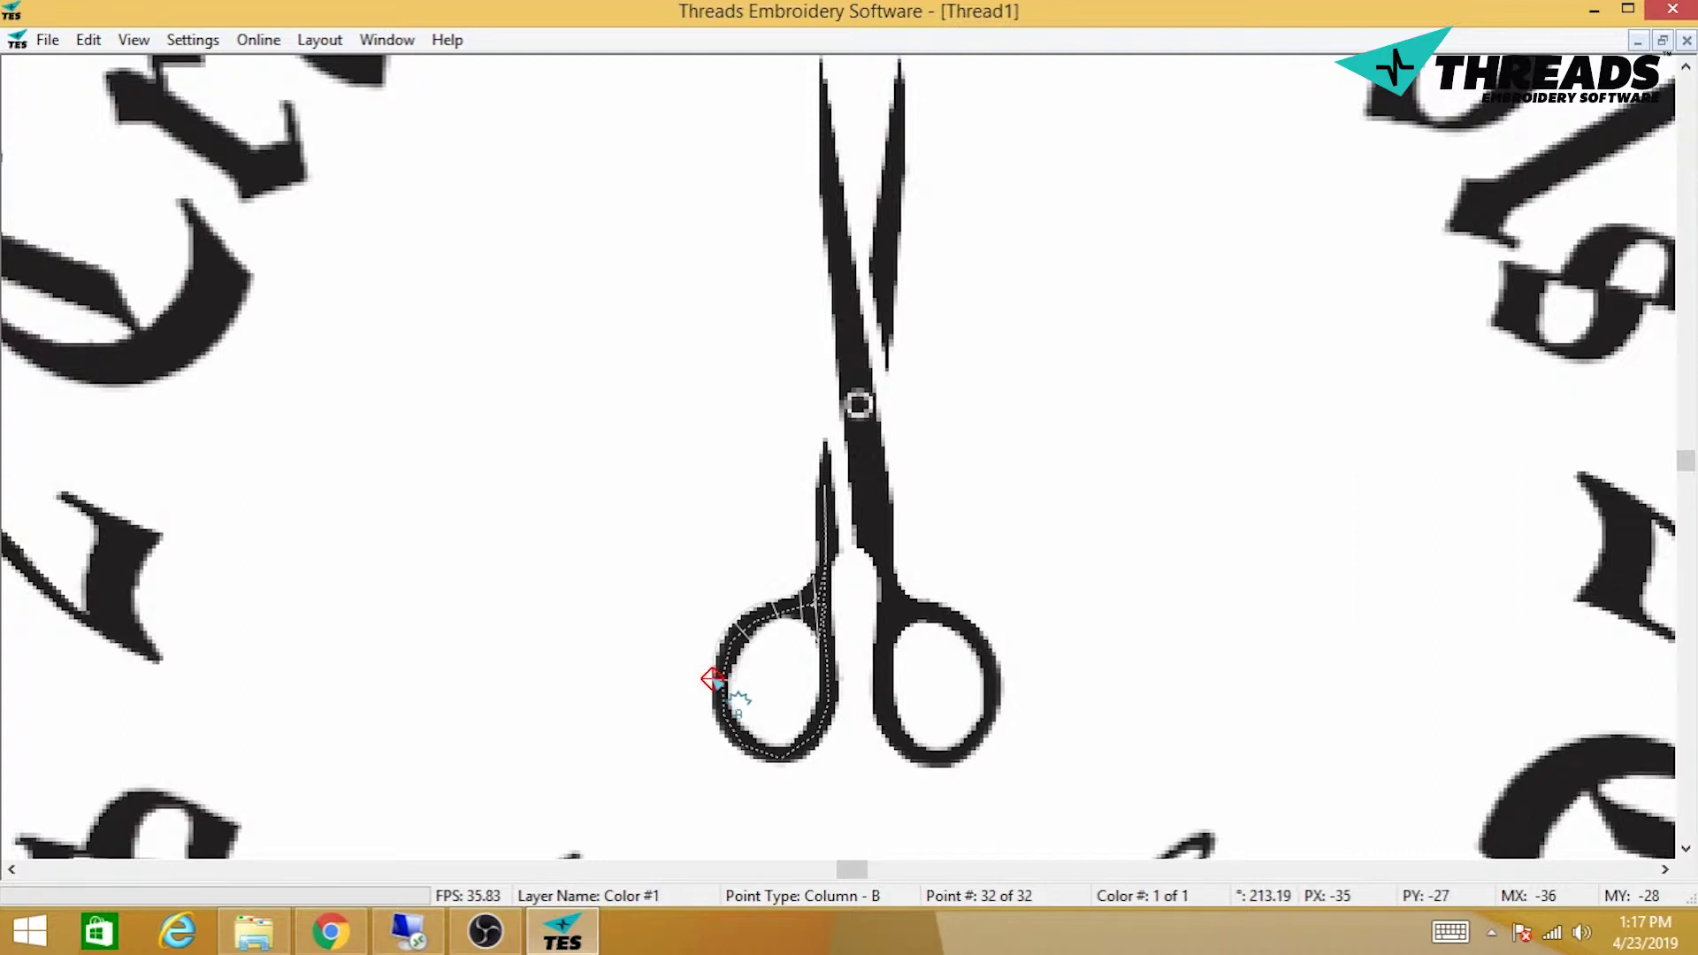
# Step: Change the thread color of Color #1 to pure red (255, 0, 0) and return to the full-screen design view
pyautogui.press('Return')
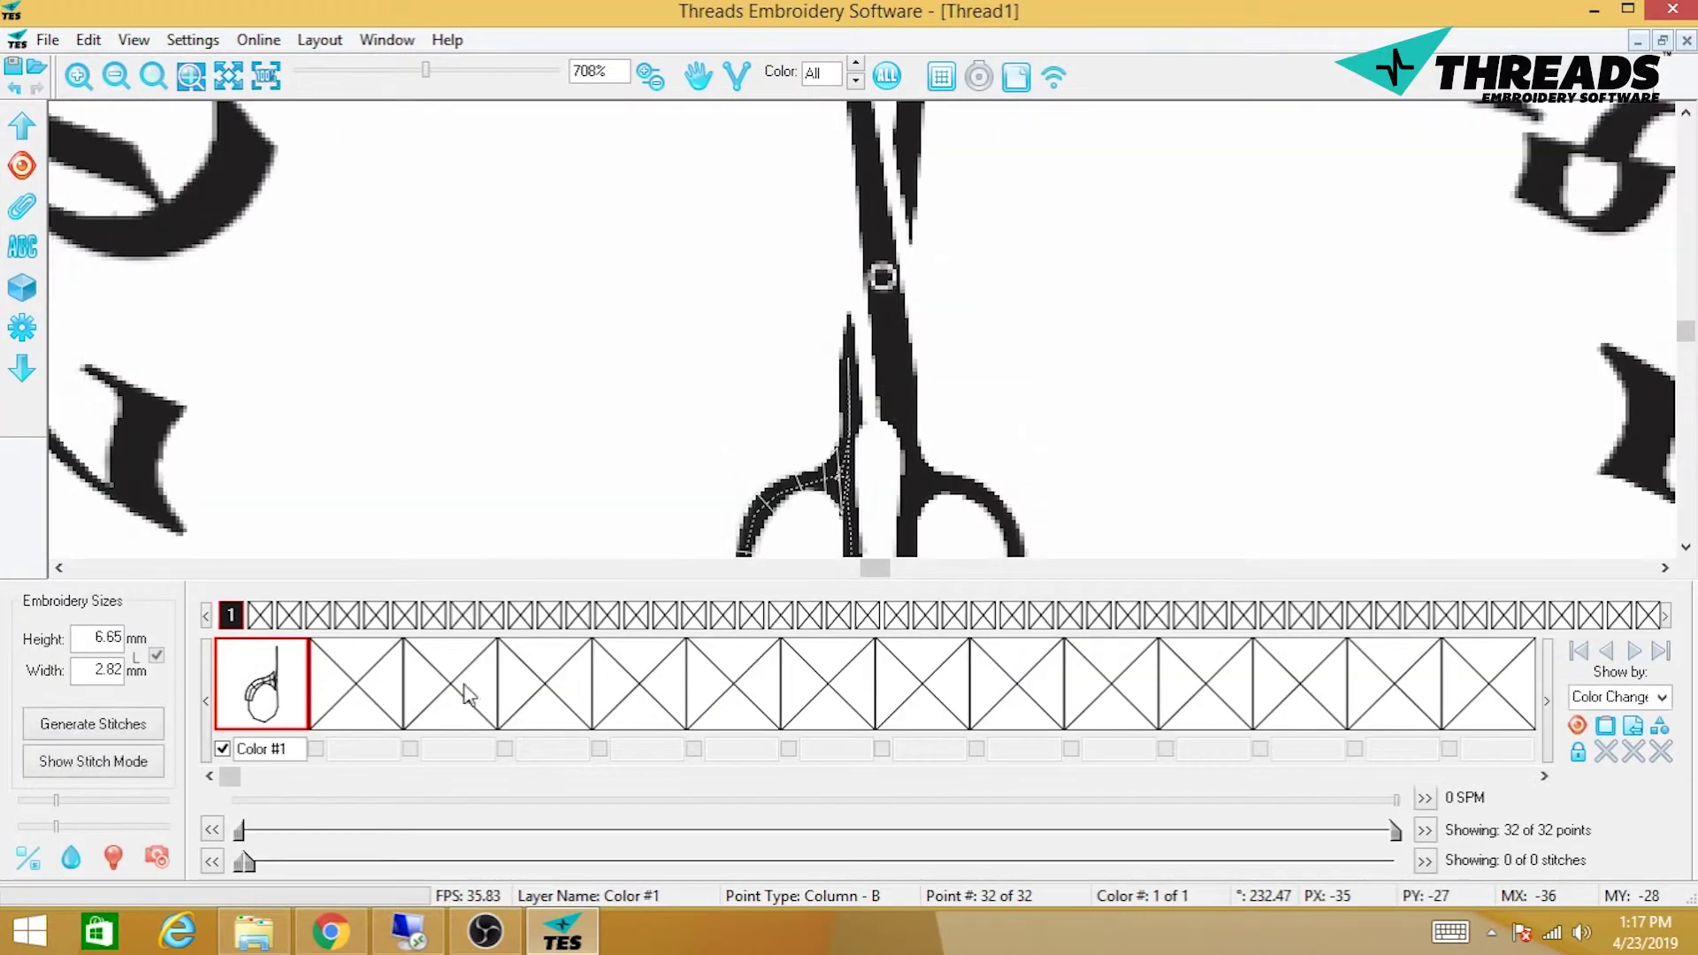
pyautogui.click(231, 617)
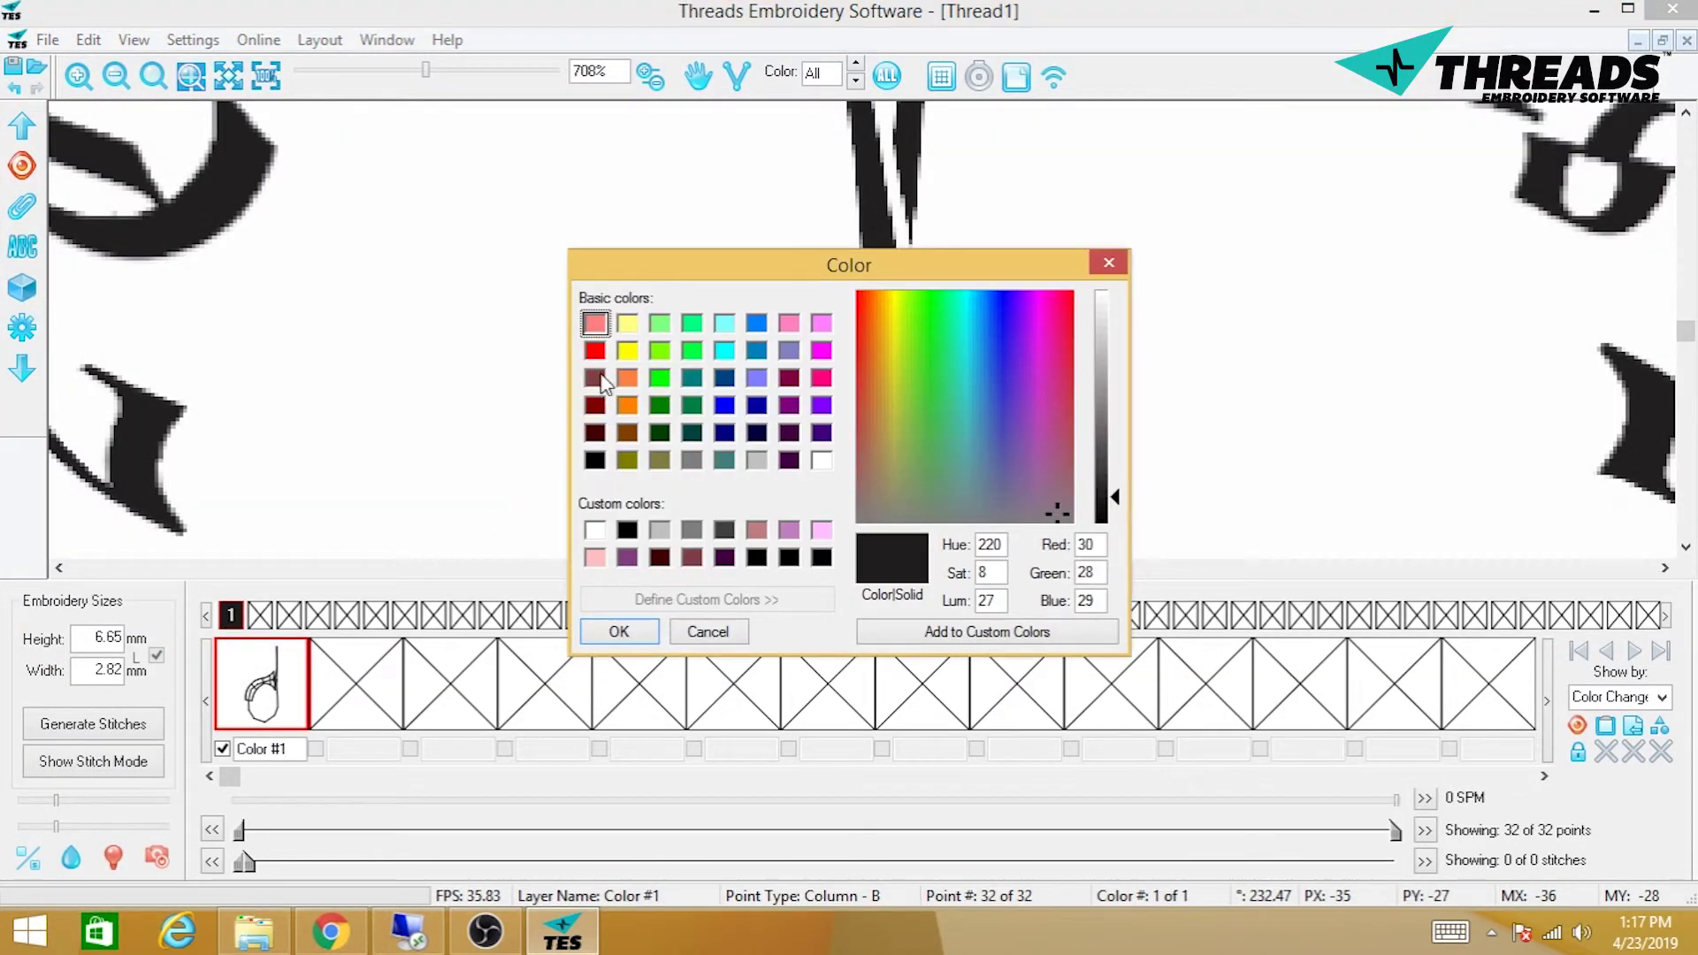
pyautogui.click(594, 351)
pyautogui.click(724, 405)
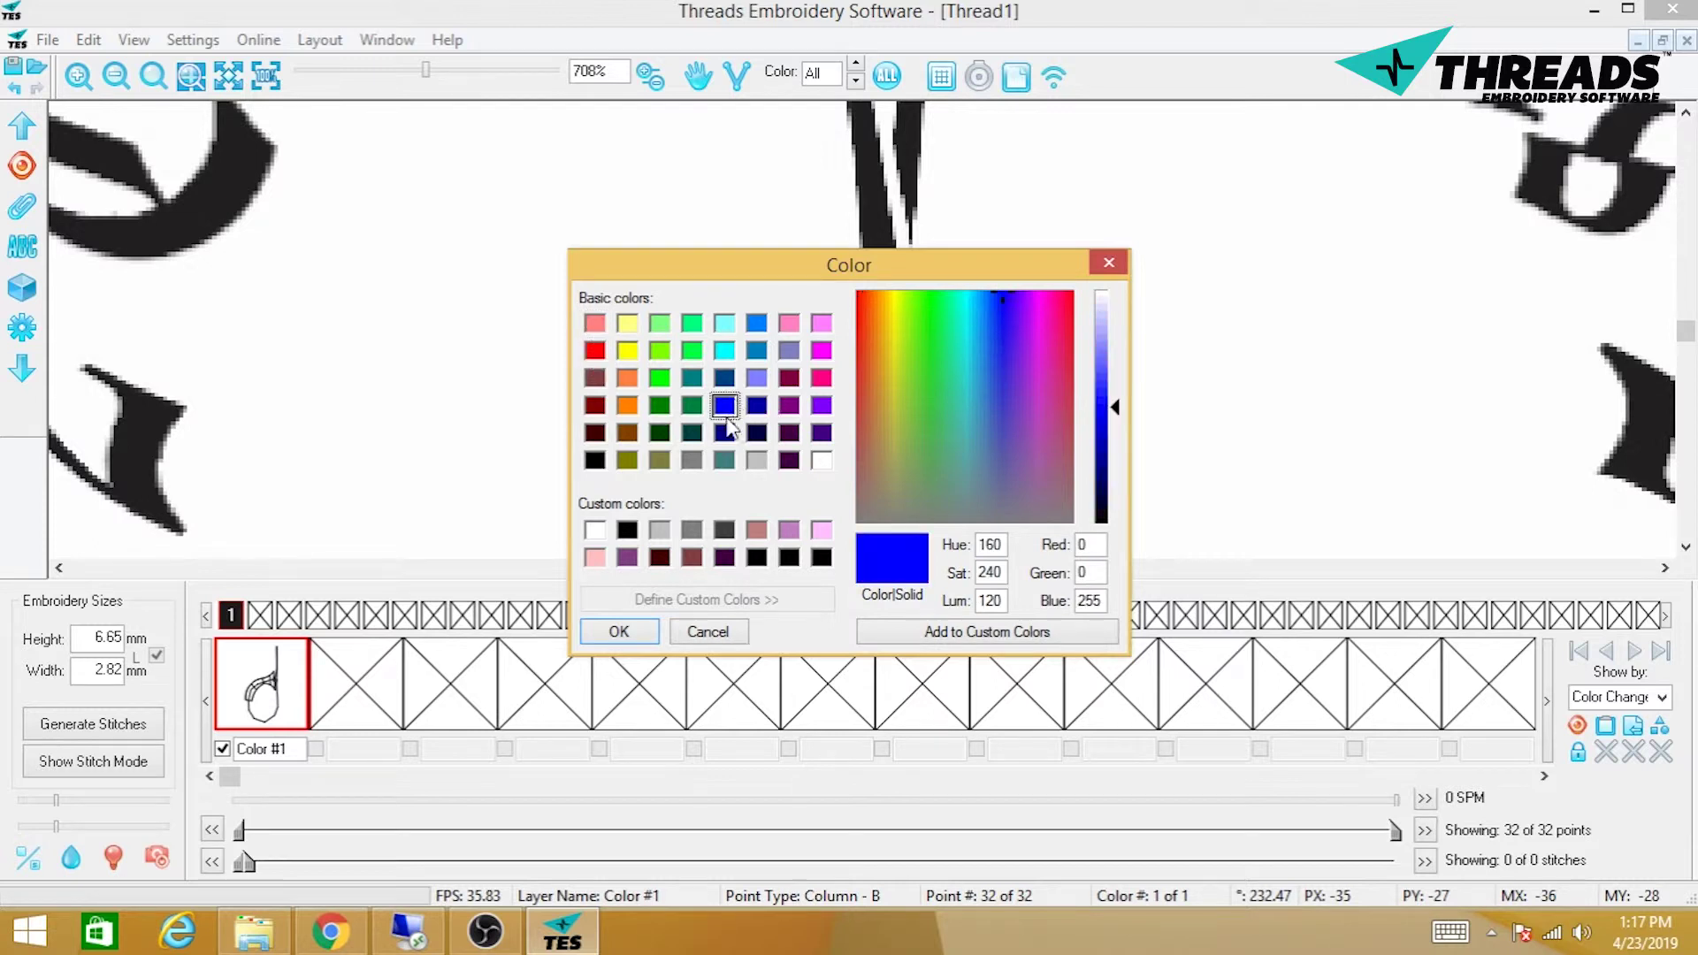
pyautogui.click(595, 351)
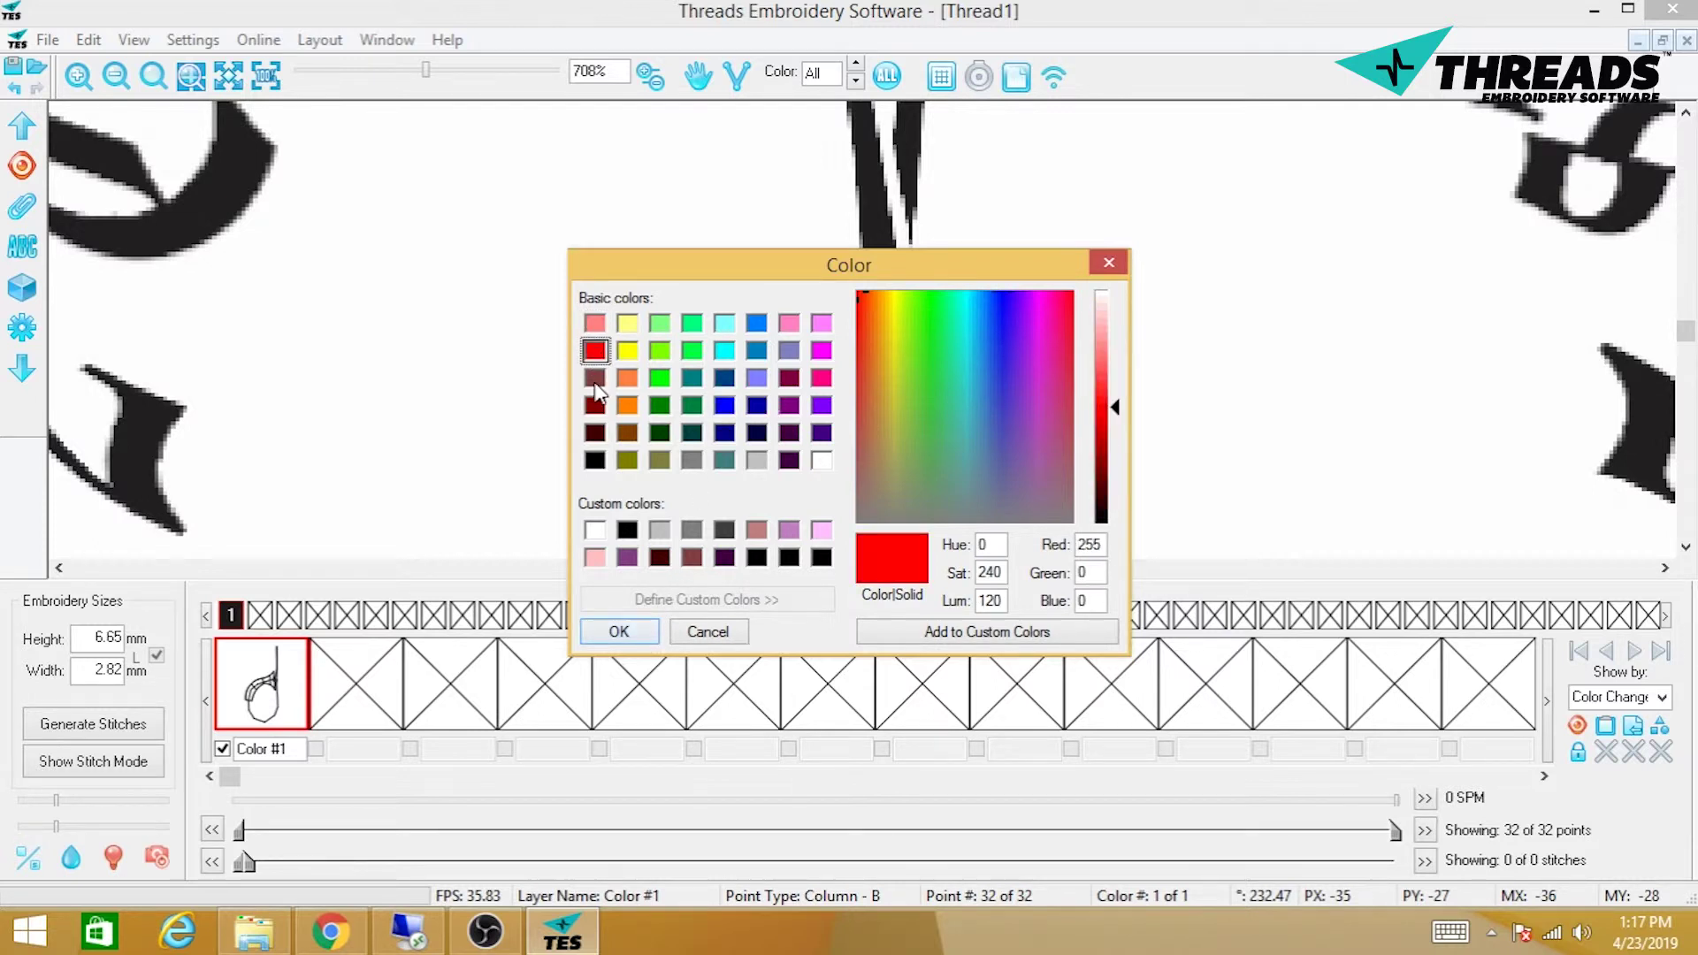
pyautogui.click(618, 633)
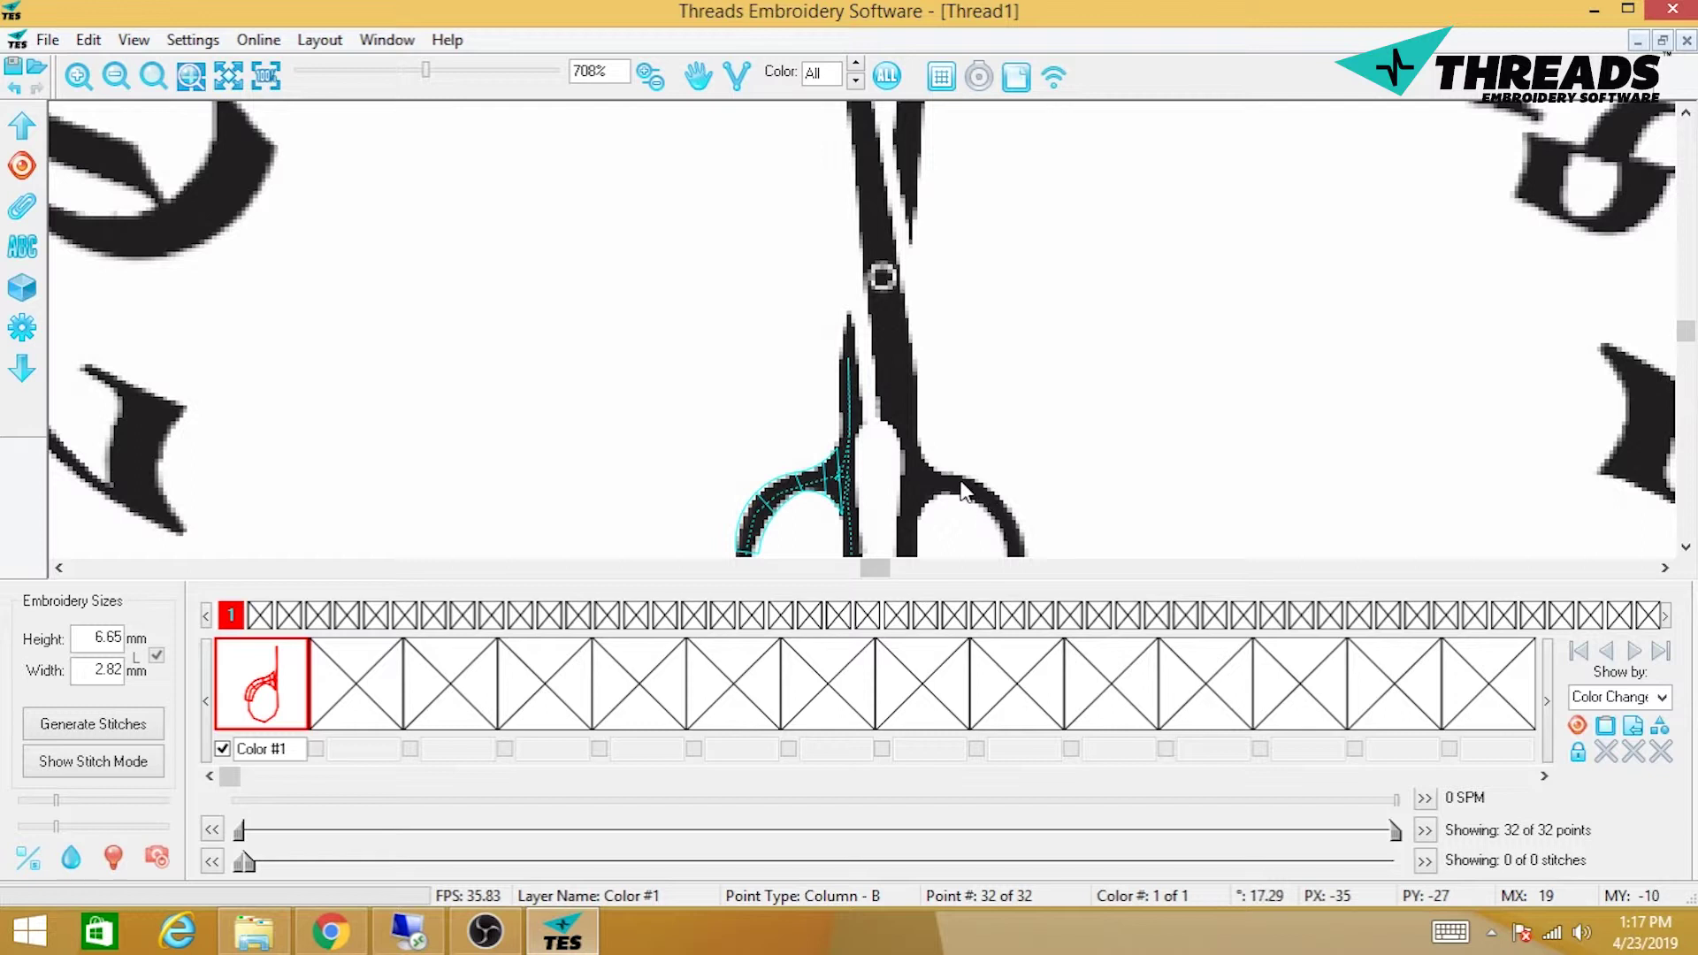
pyautogui.press('F11')
# Step: Continue the Arc Column from the left finger ring's outer left side around to its bottom, placing paired outer and inner edge points
pyautogui.rightClick(718, 677)
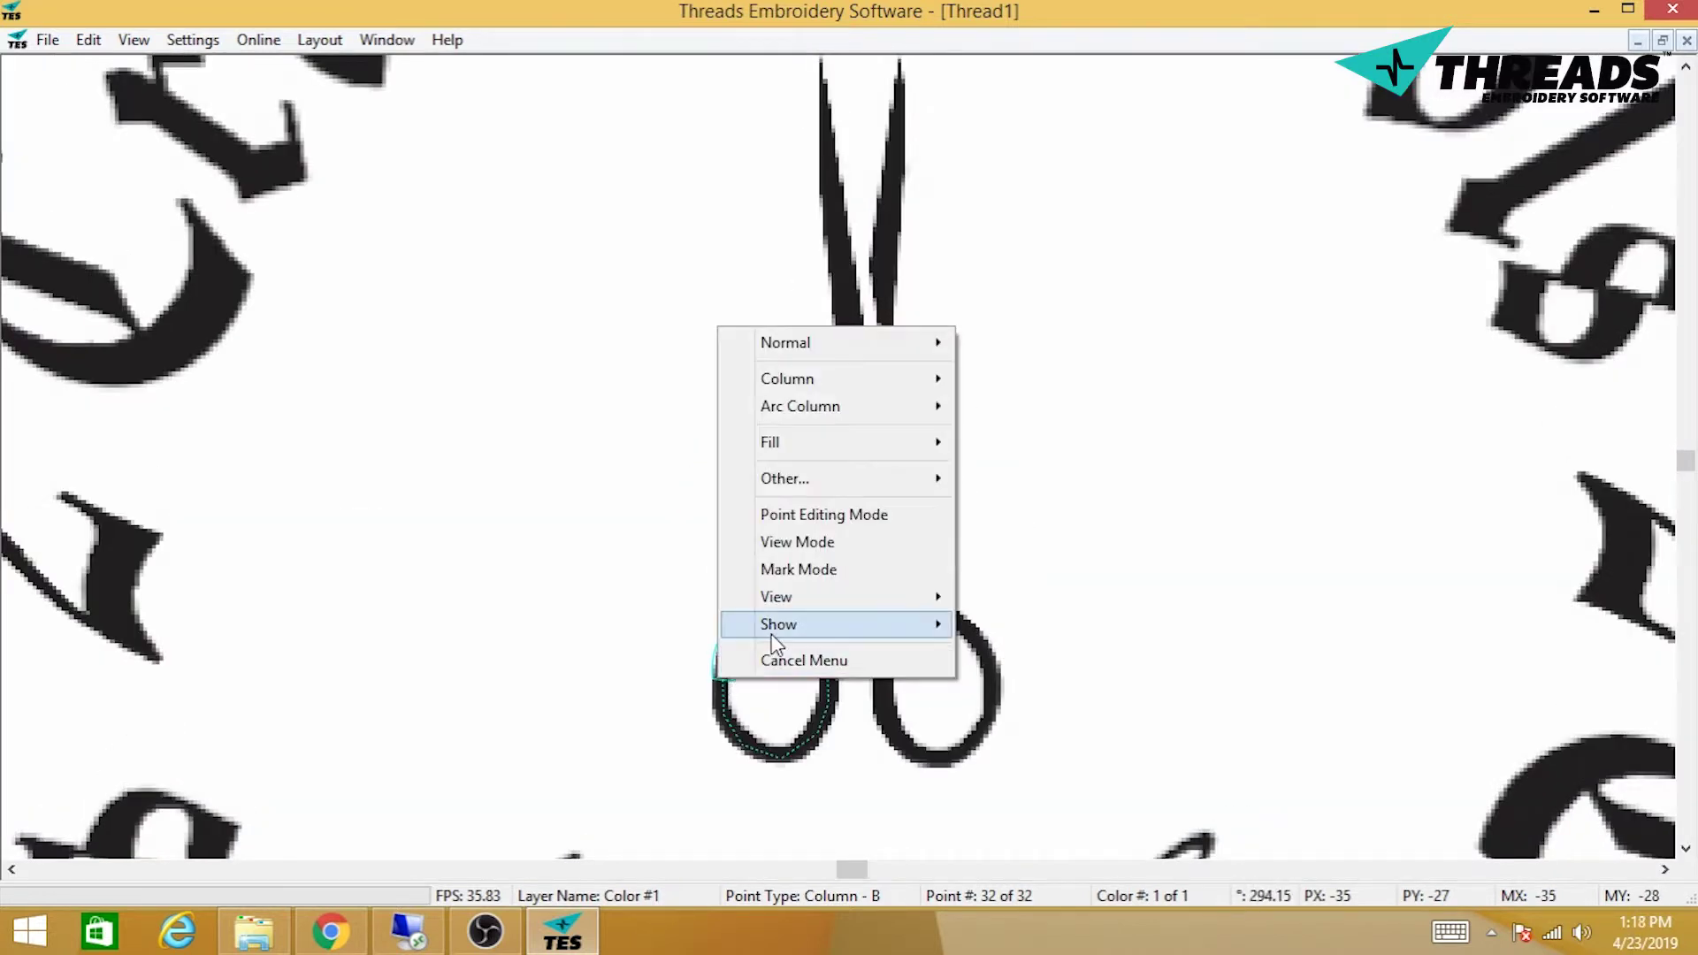
pyautogui.moveTo(799, 405)
pyautogui.click(623, 409)
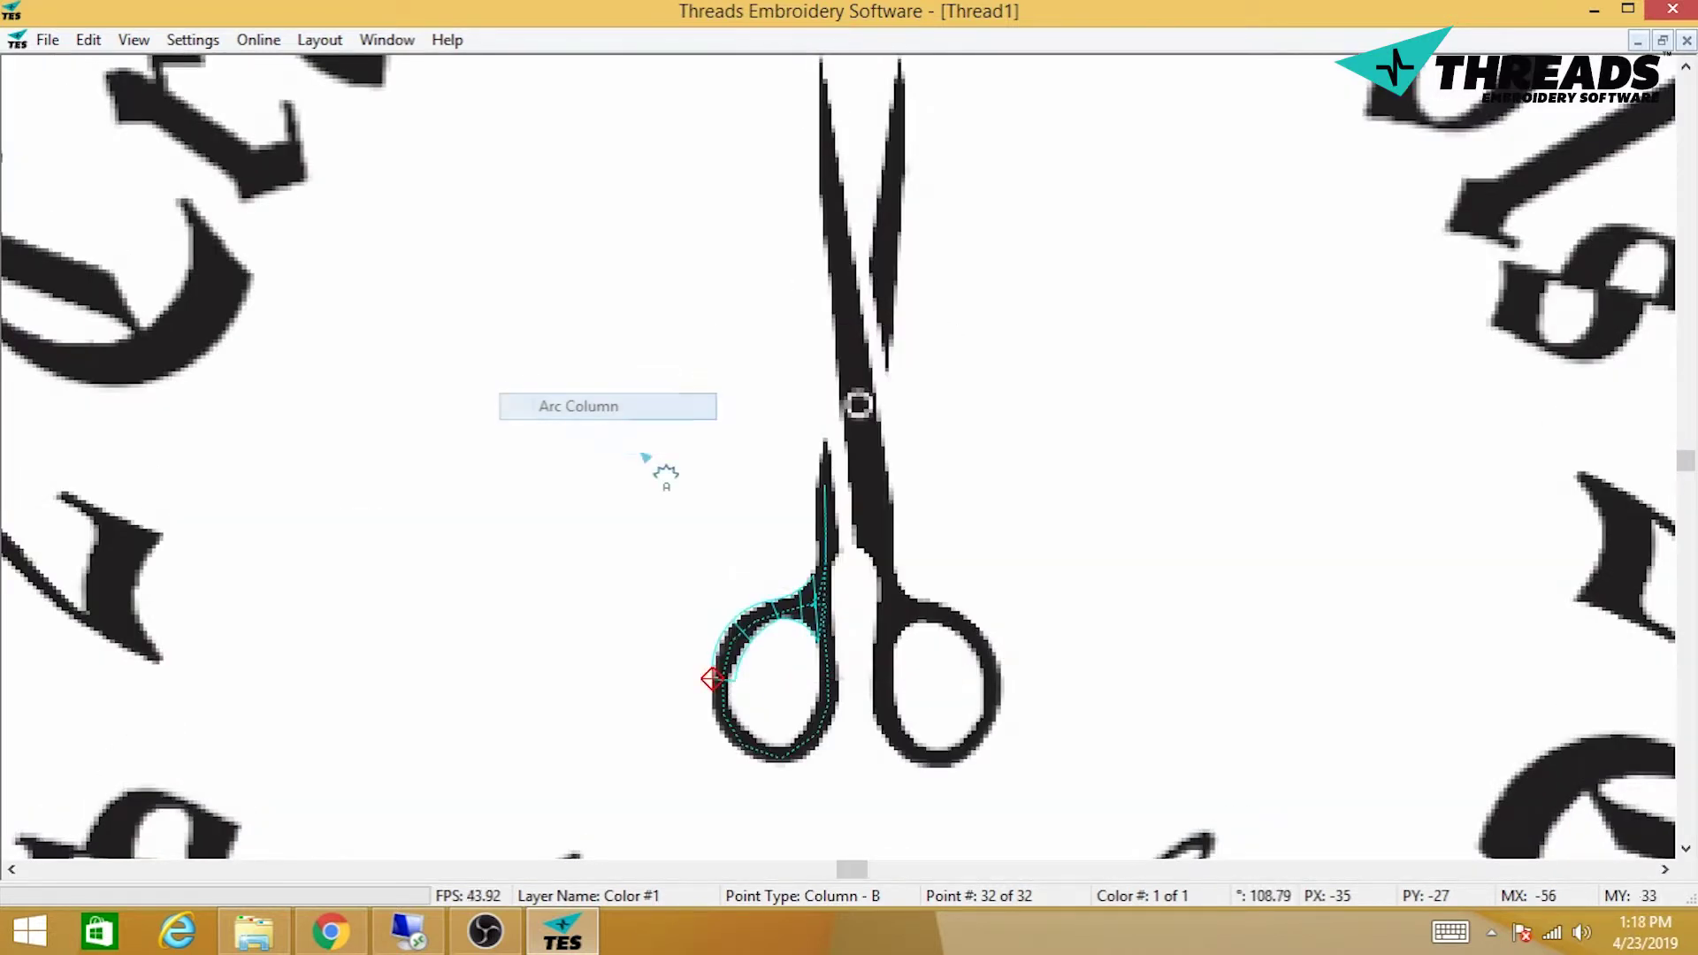
pyautogui.click(713, 716)
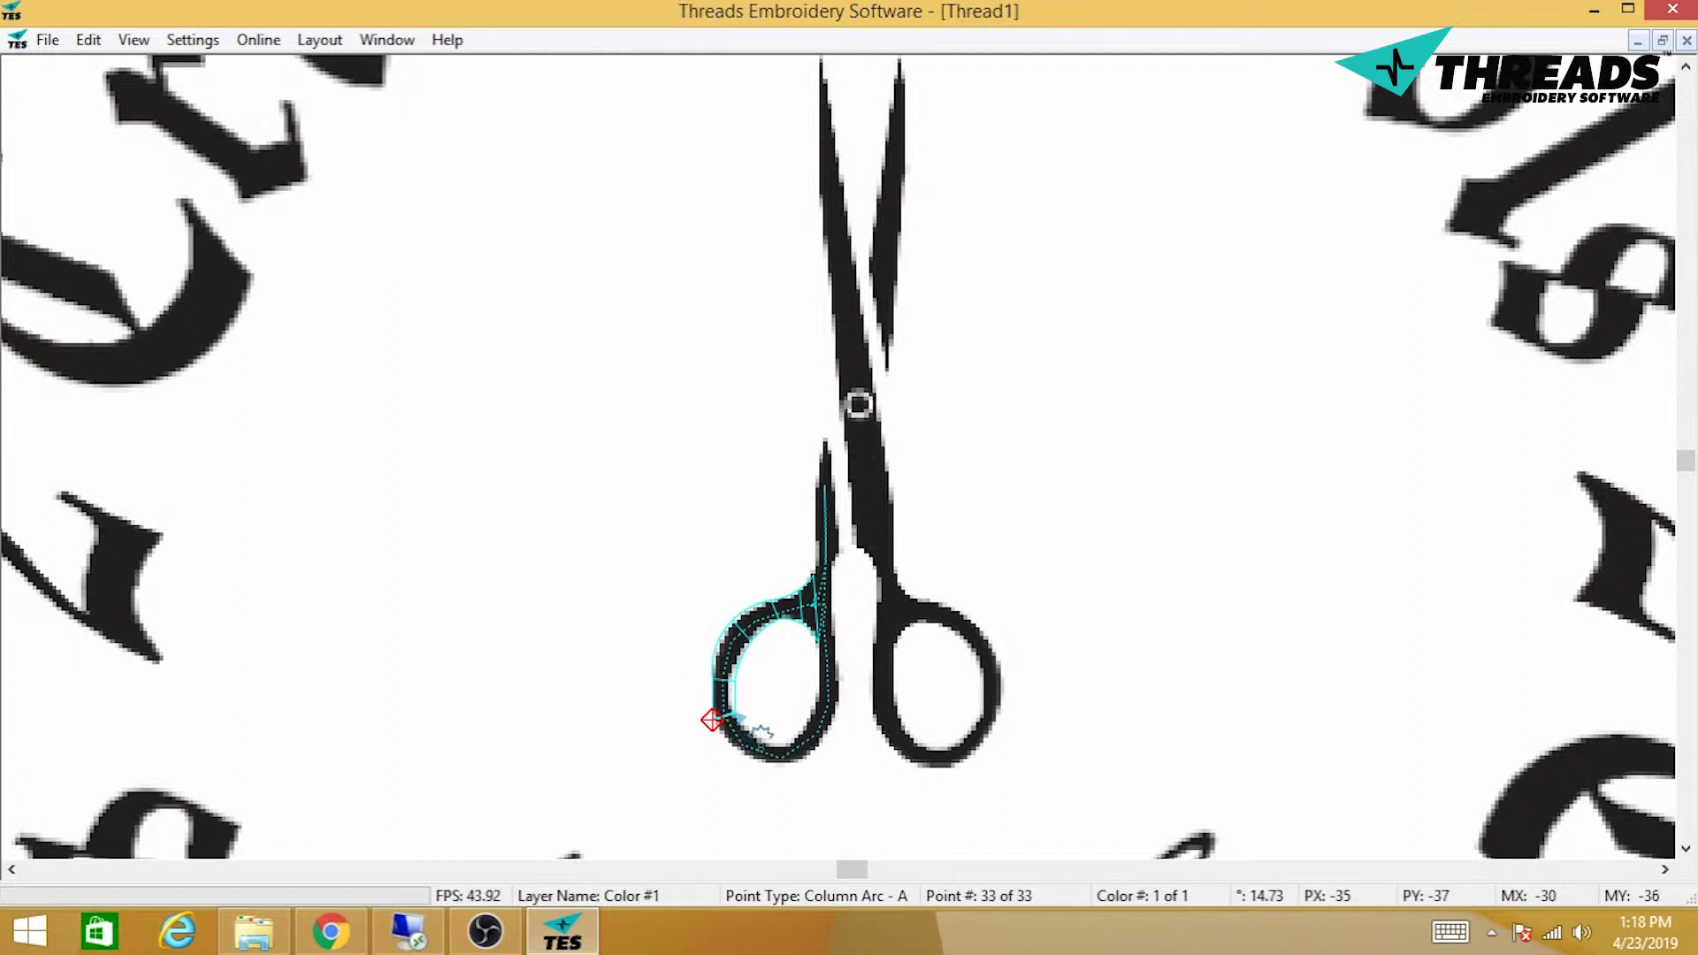
pyautogui.click(734, 712)
pyautogui.click(762, 740)
pyautogui.click(756, 764)
pyautogui.click(795, 764)
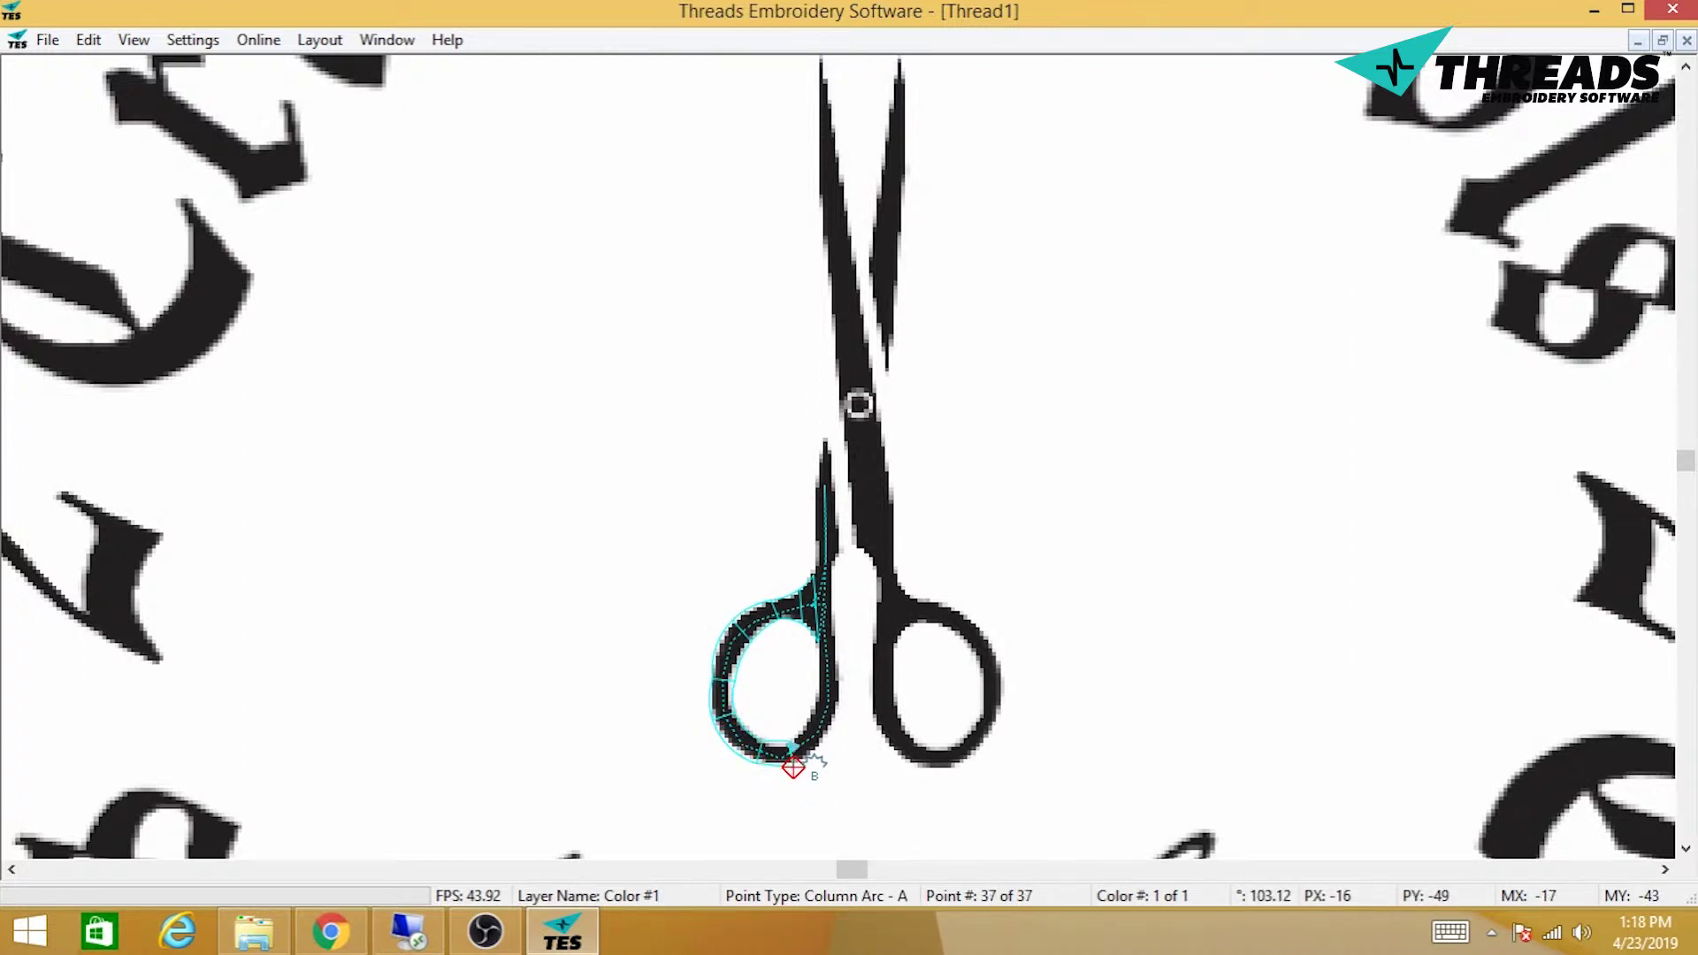
pyautogui.click(787, 740)
# Step: Extend the Arc Column from the ring's bottom up its right side with three more pairs of edge points
pyautogui.click(807, 718)
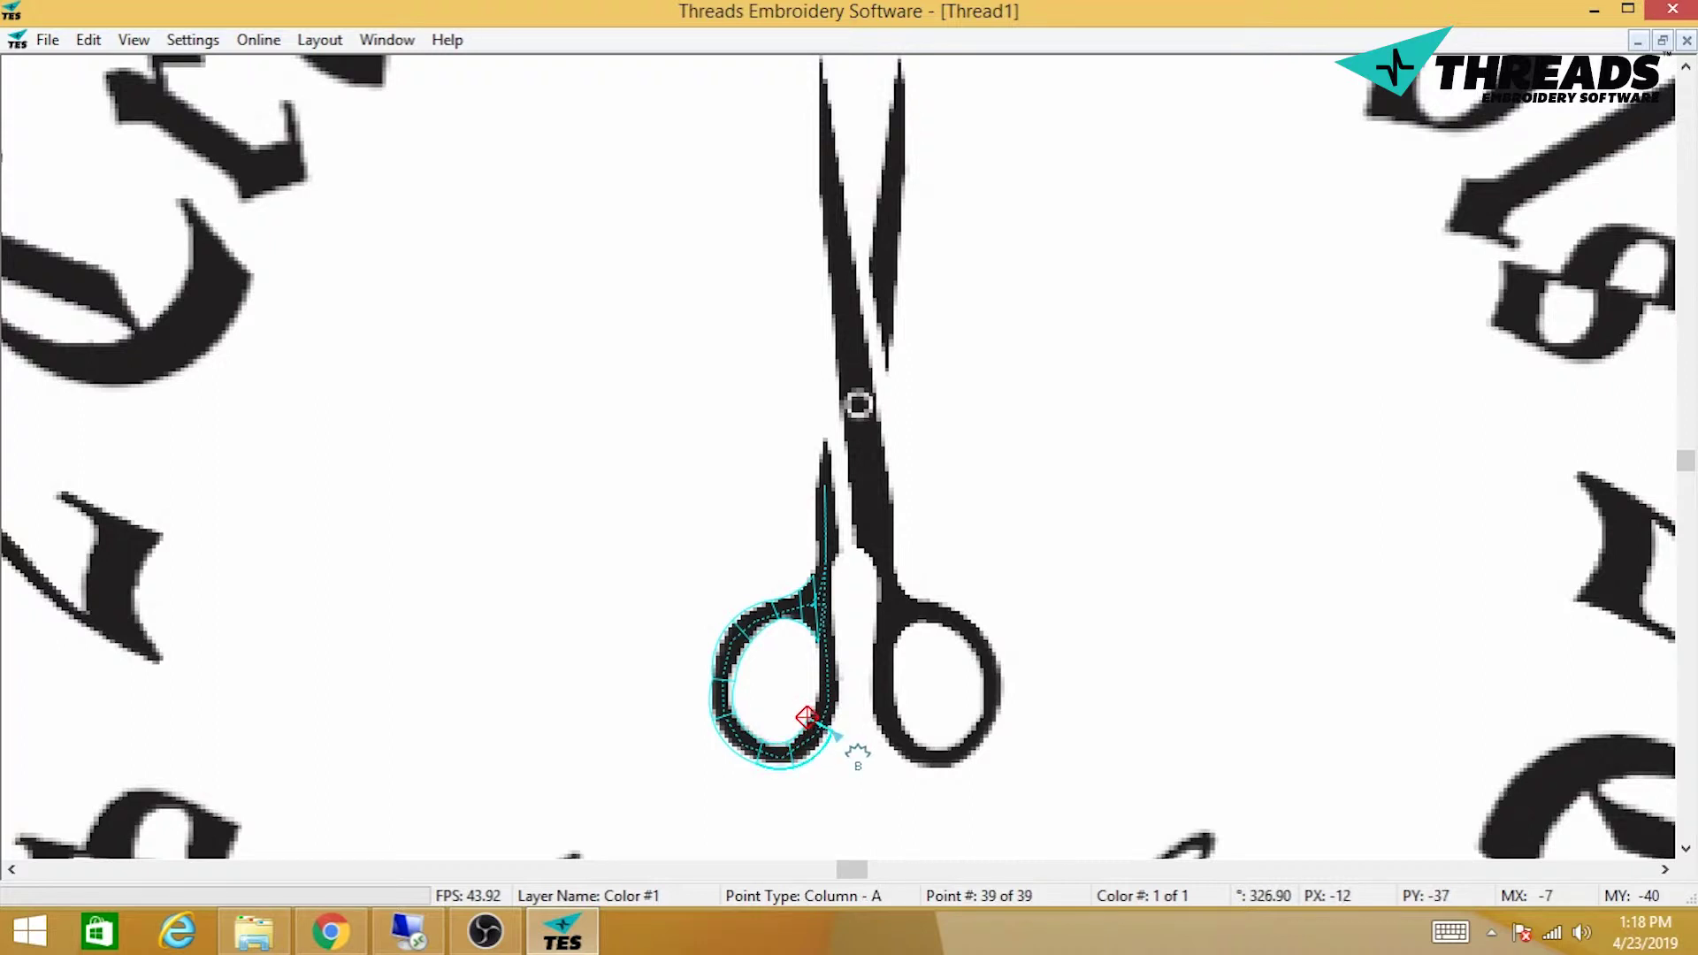
pyautogui.click(831, 727)
pyautogui.click(840, 708)
pyautogui.click(819, 693)
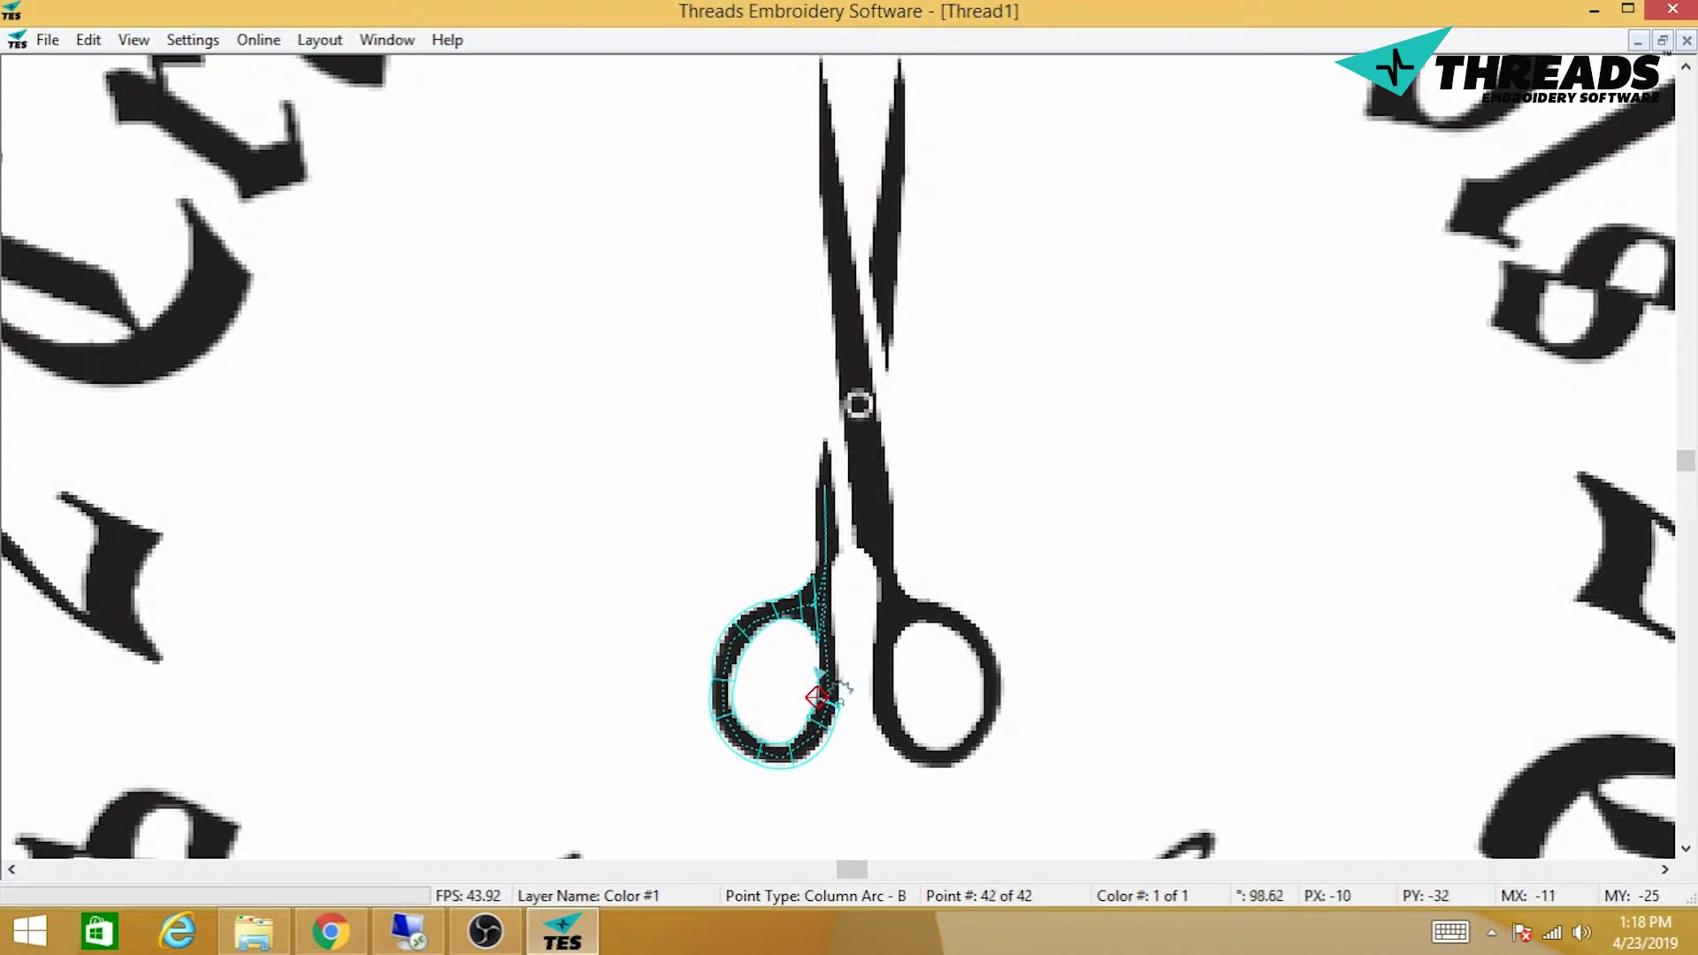
pyautogui.click(815, 667)
pyautogui.click(839, 667)
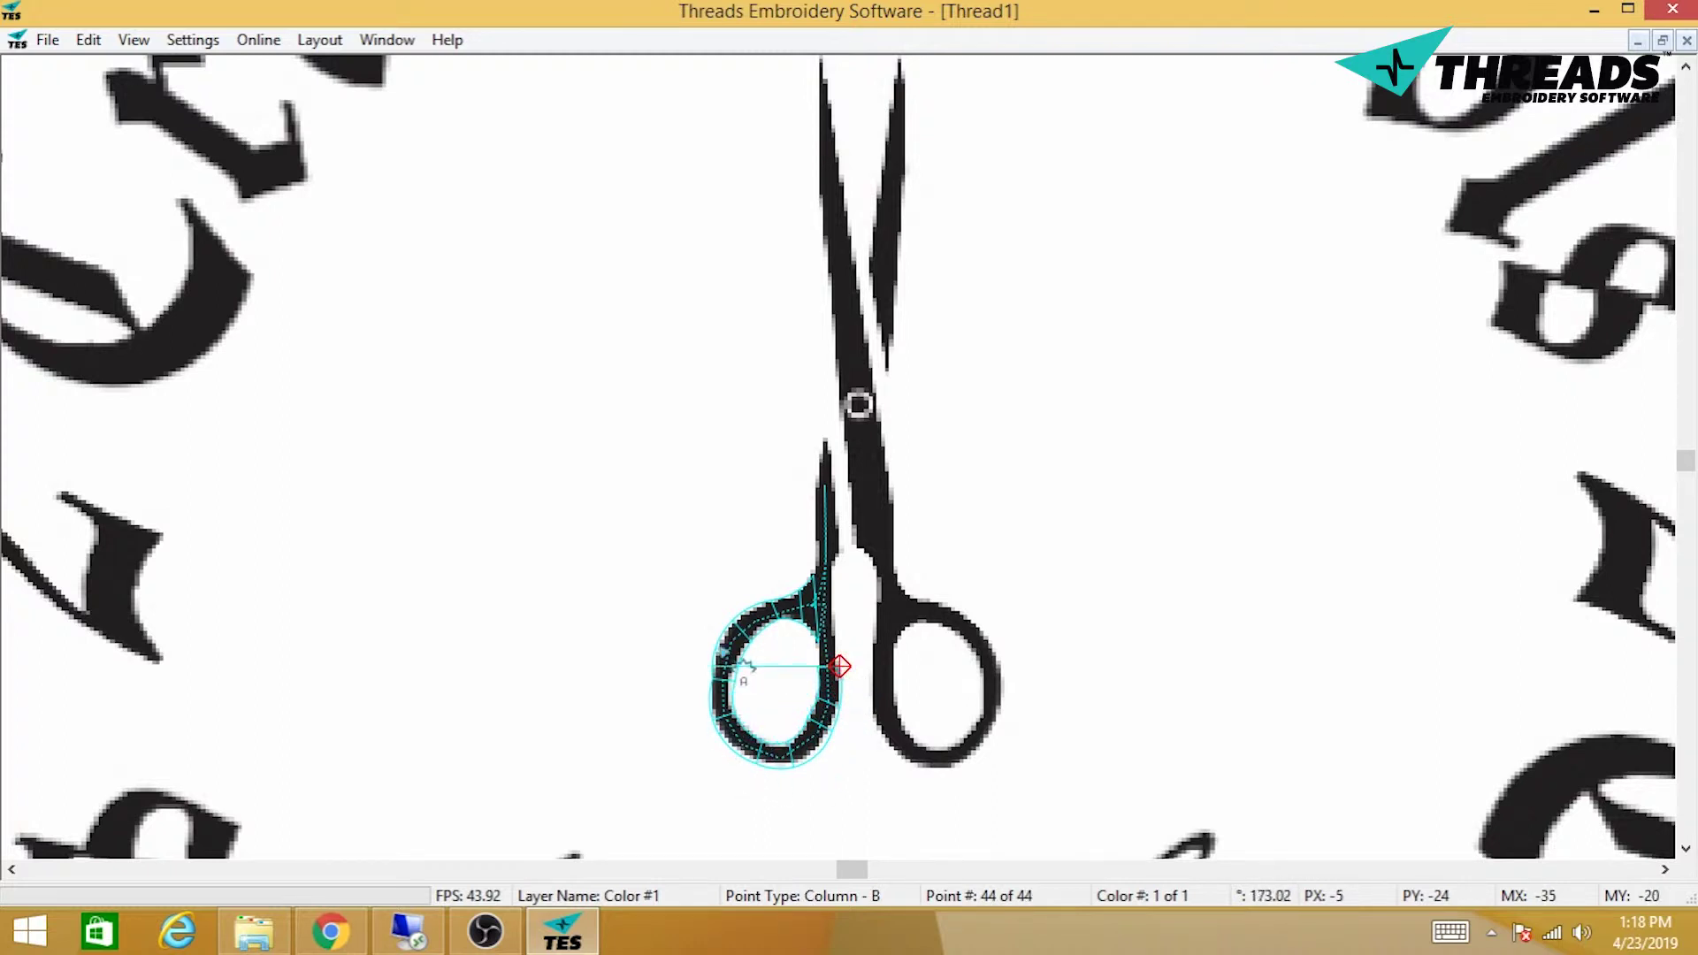
# Step: Switch to straight Column stitches and place paired edge points from the ring's right side up to the shank junction
pyautogui.rightClick(846, 603)
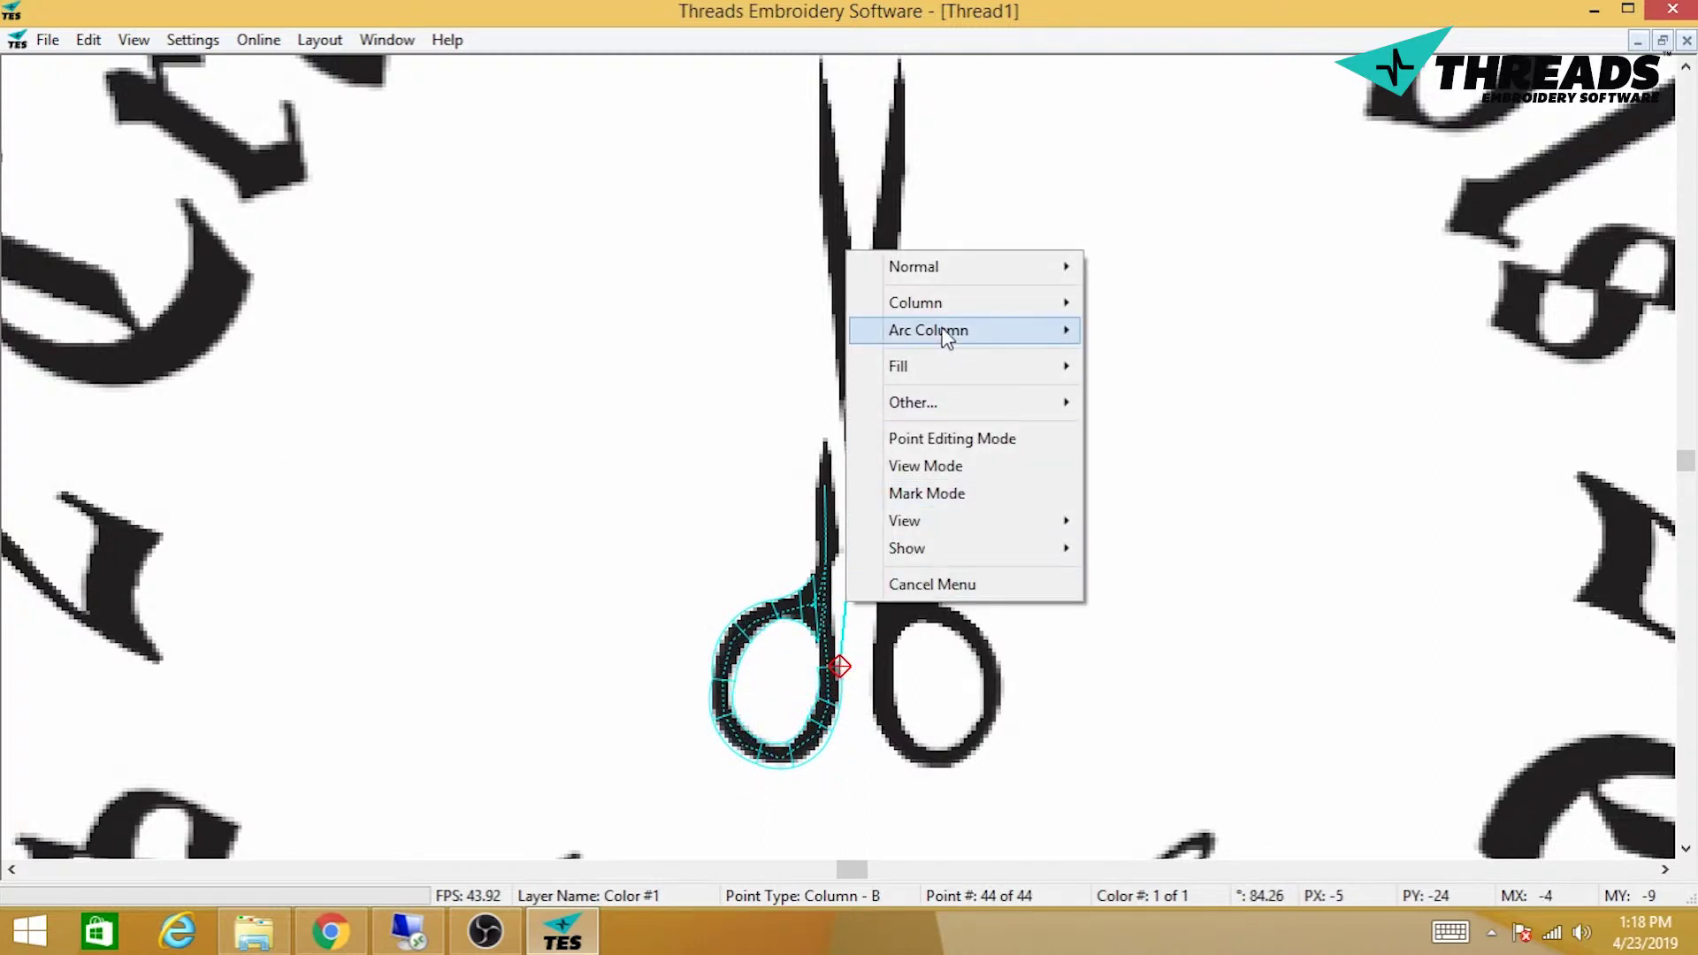
pyautogui.moveTo(941, 305)
pyautogui.click(779, 312)
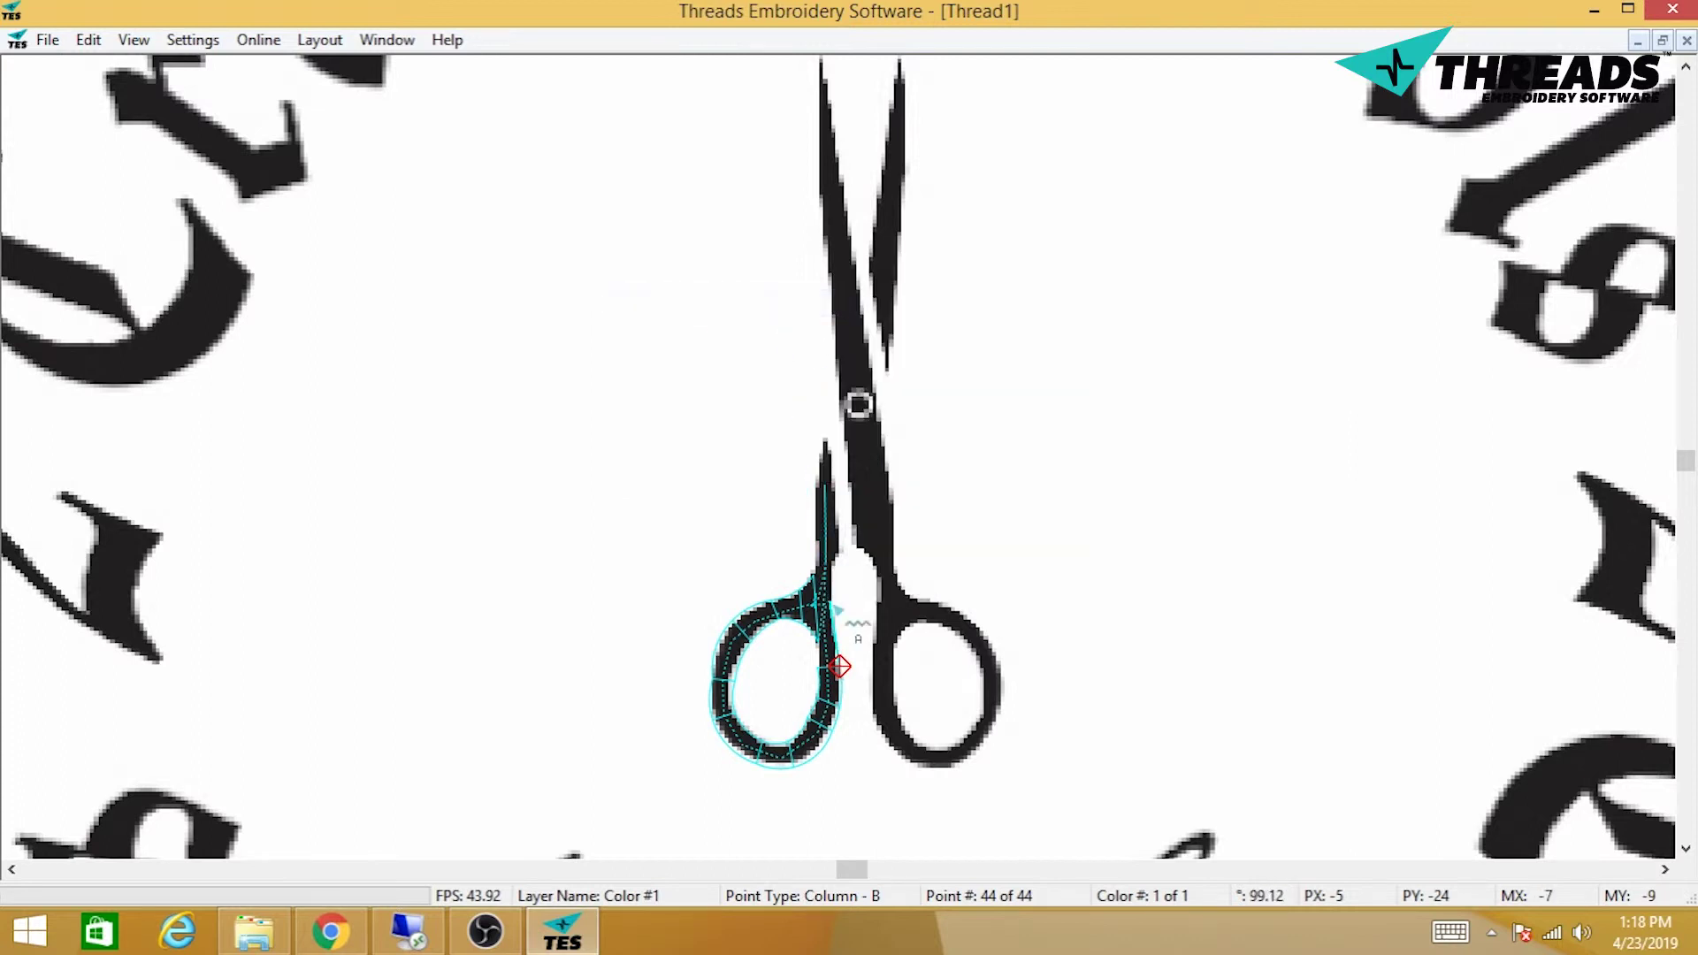
pyautogui.click(815, 650)
pyautogui.click(833, 621)
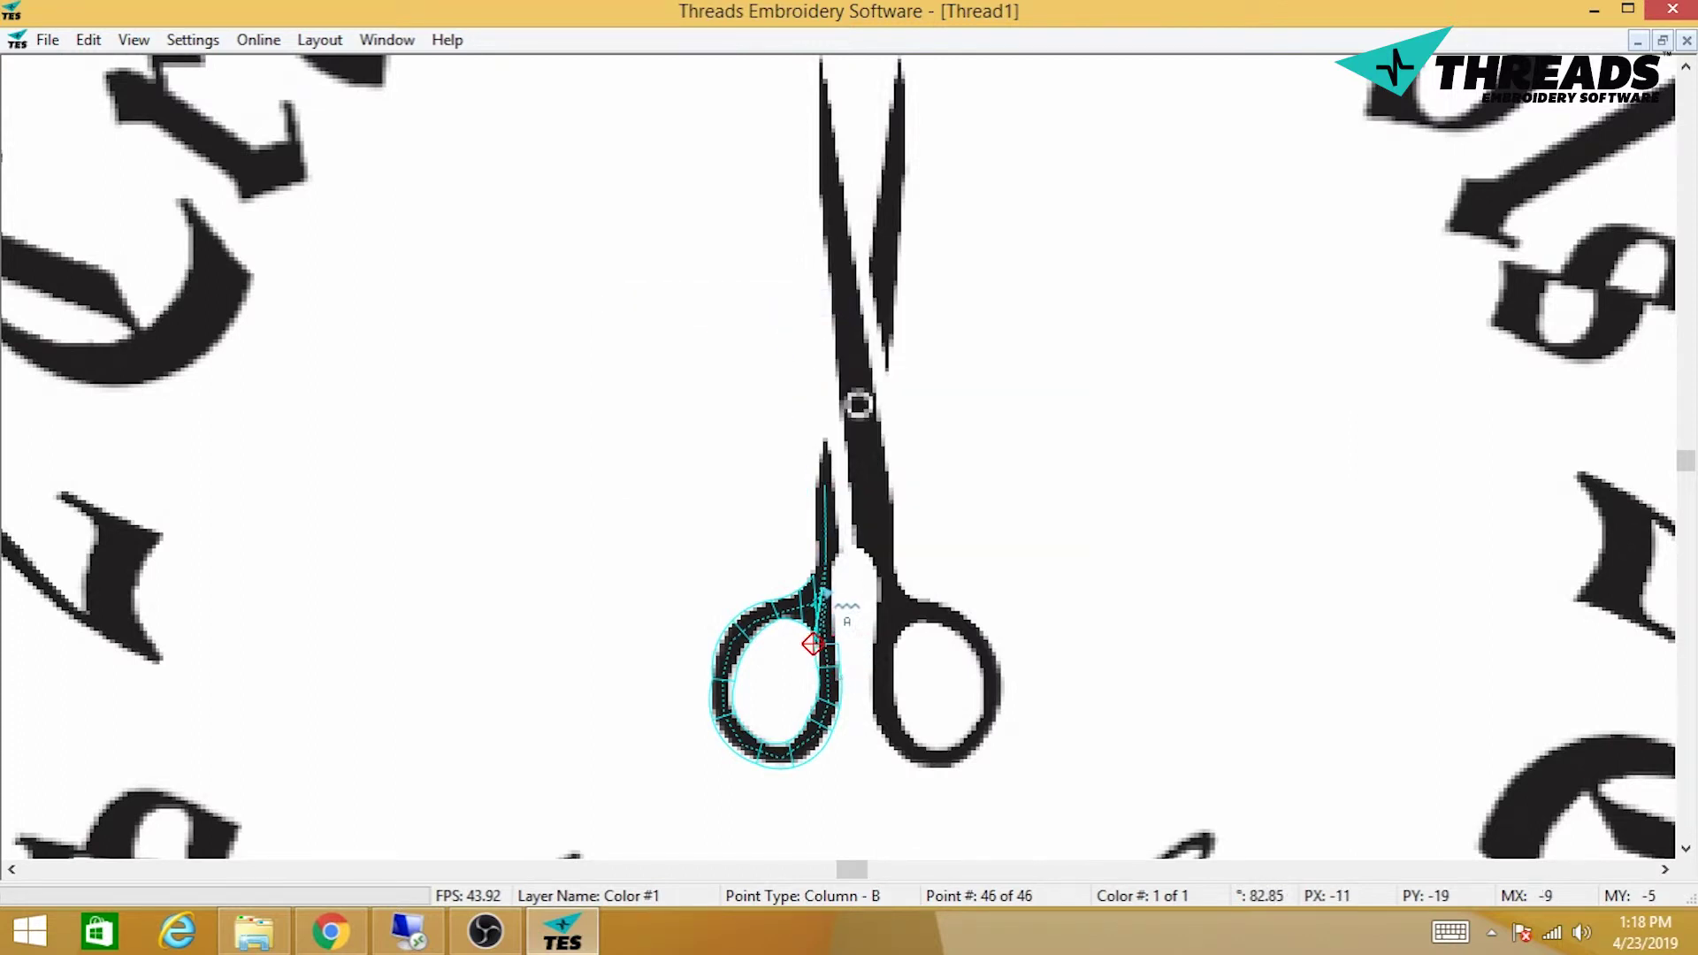
pyautogui.click(814, 588)
pyautogui.click(837, 579)
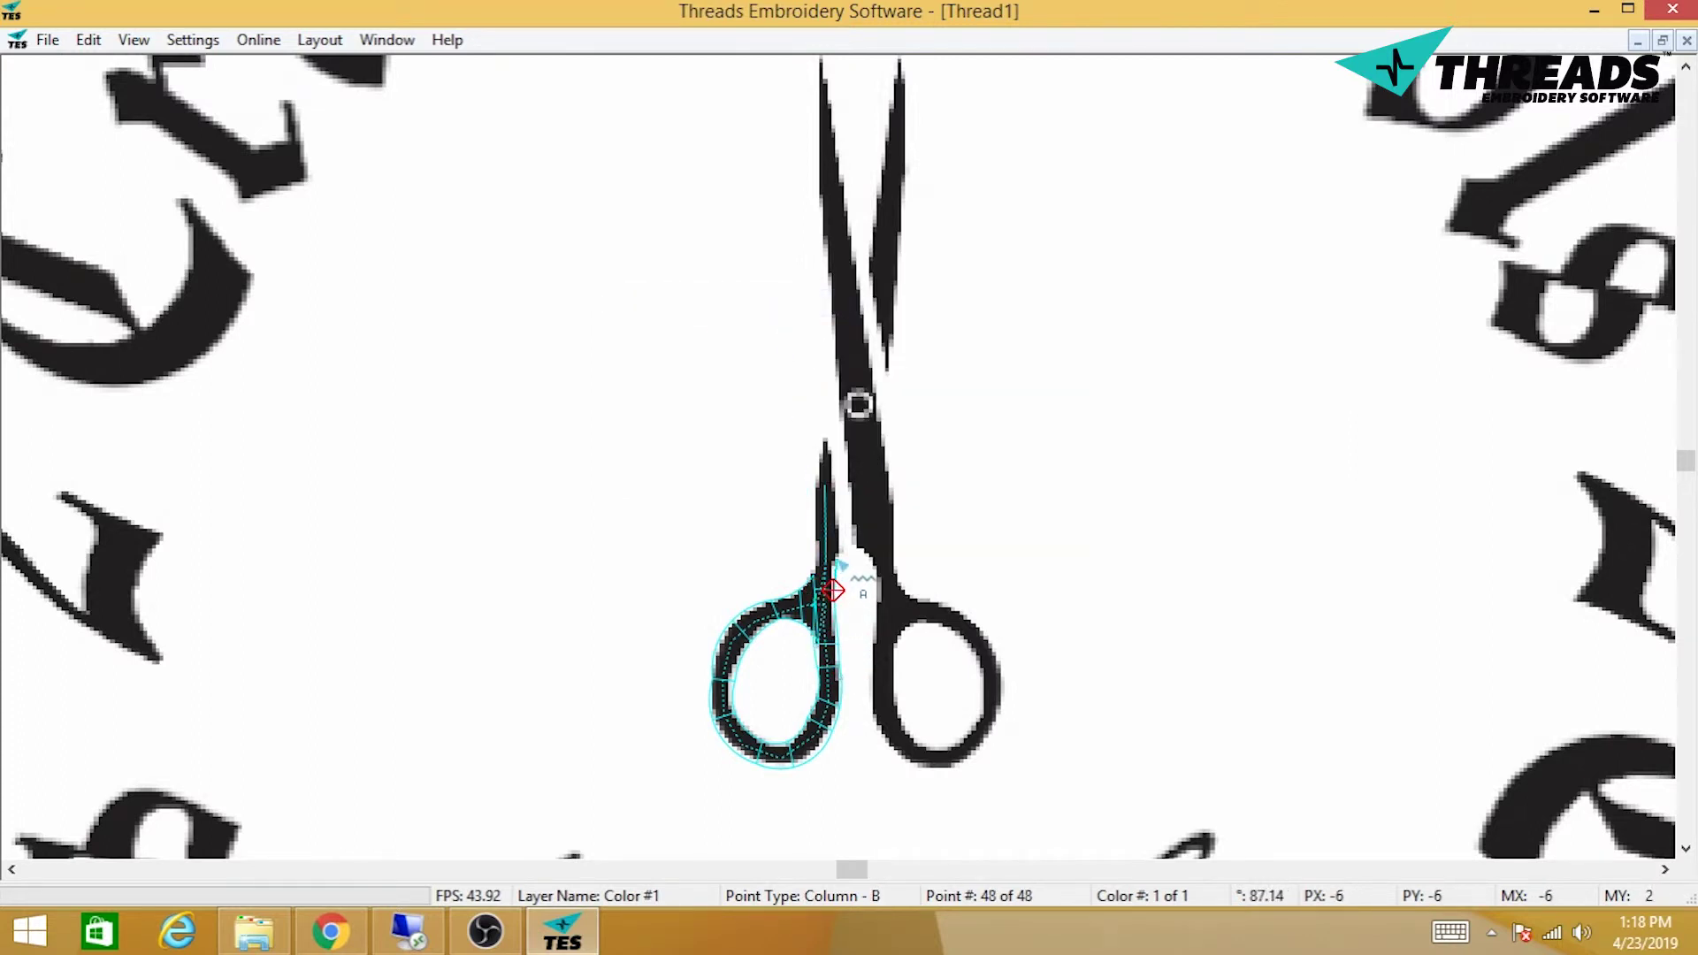
# Step: Extend the straight Column up the left shank with paired edge points, narrowing to its pointed tip
pyautogui.click(815, 571)
pyautogui.click(817, 559)
pyautogui.click(813, 499)
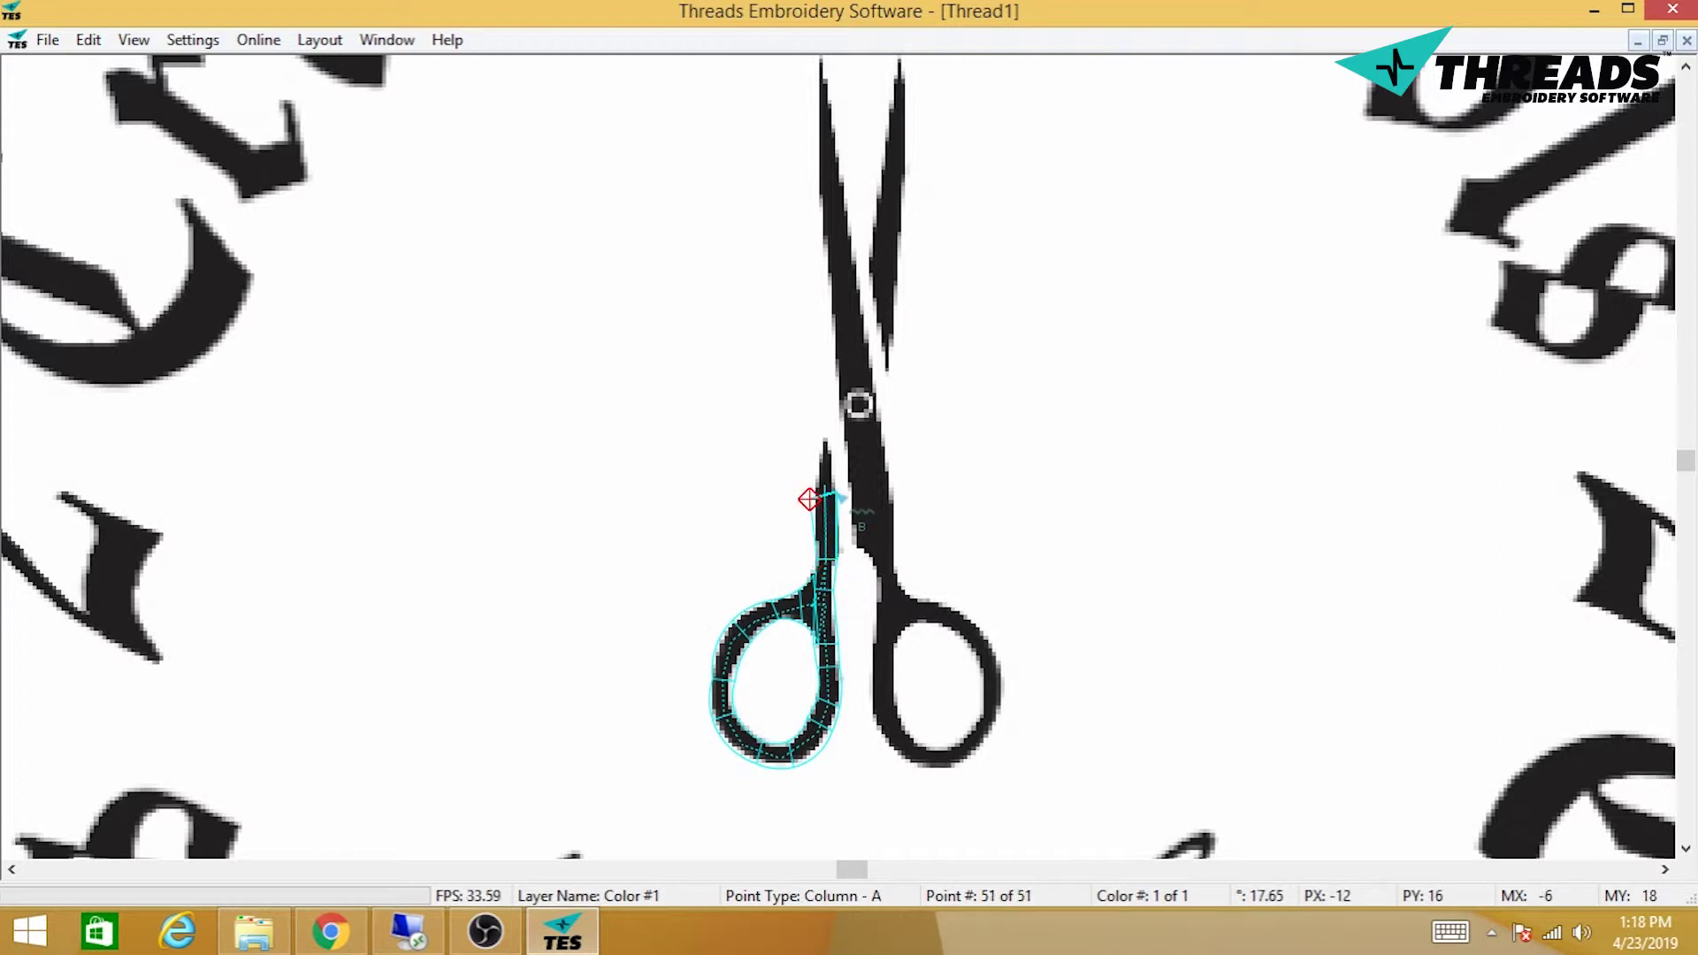
pyautogui.click(836, 491)
pyautogui.click(829, 462)
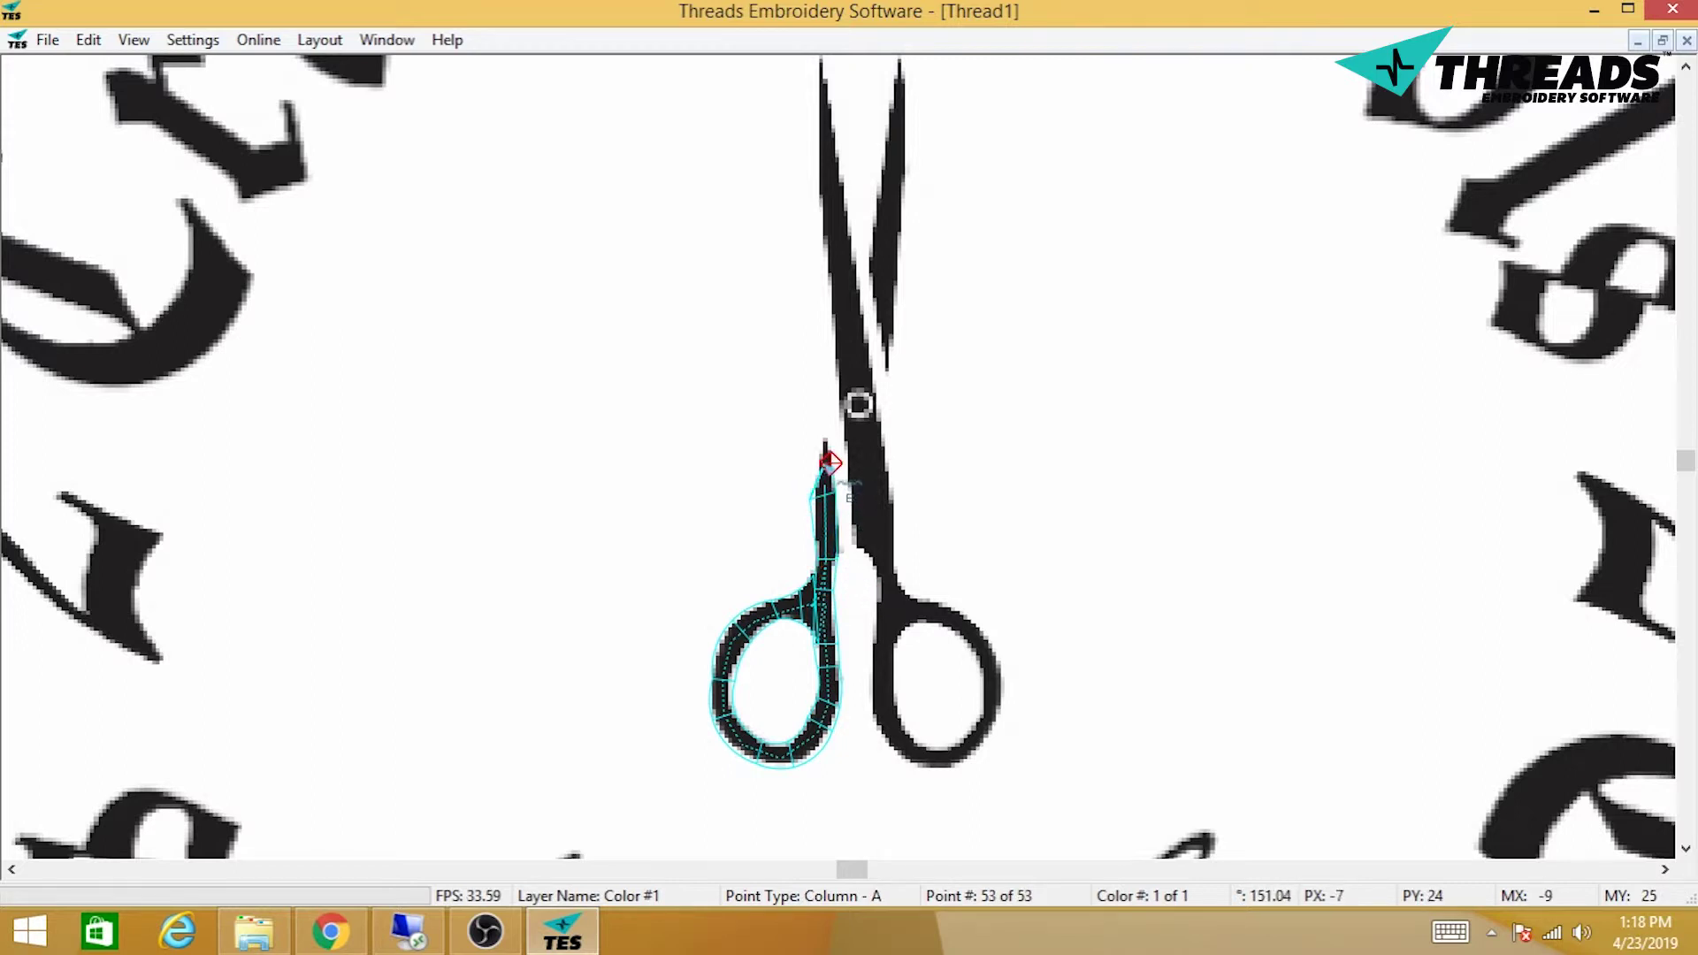
pyautogui.click(814, 463)
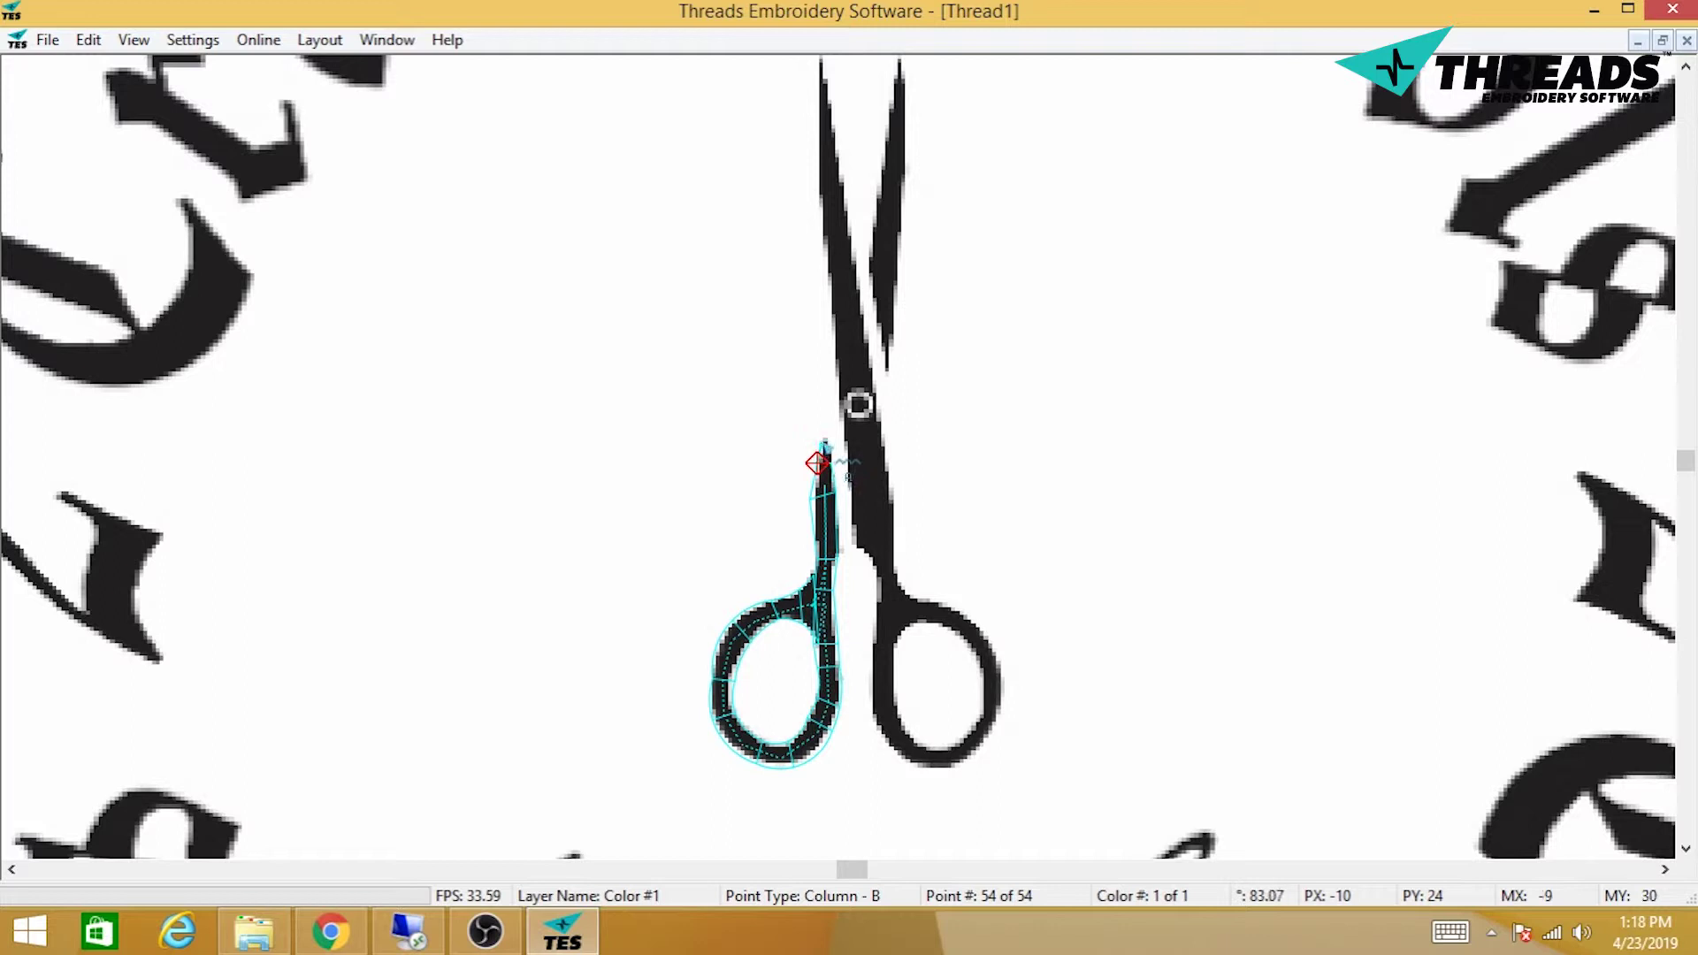
pyautogui.click(822, 442)
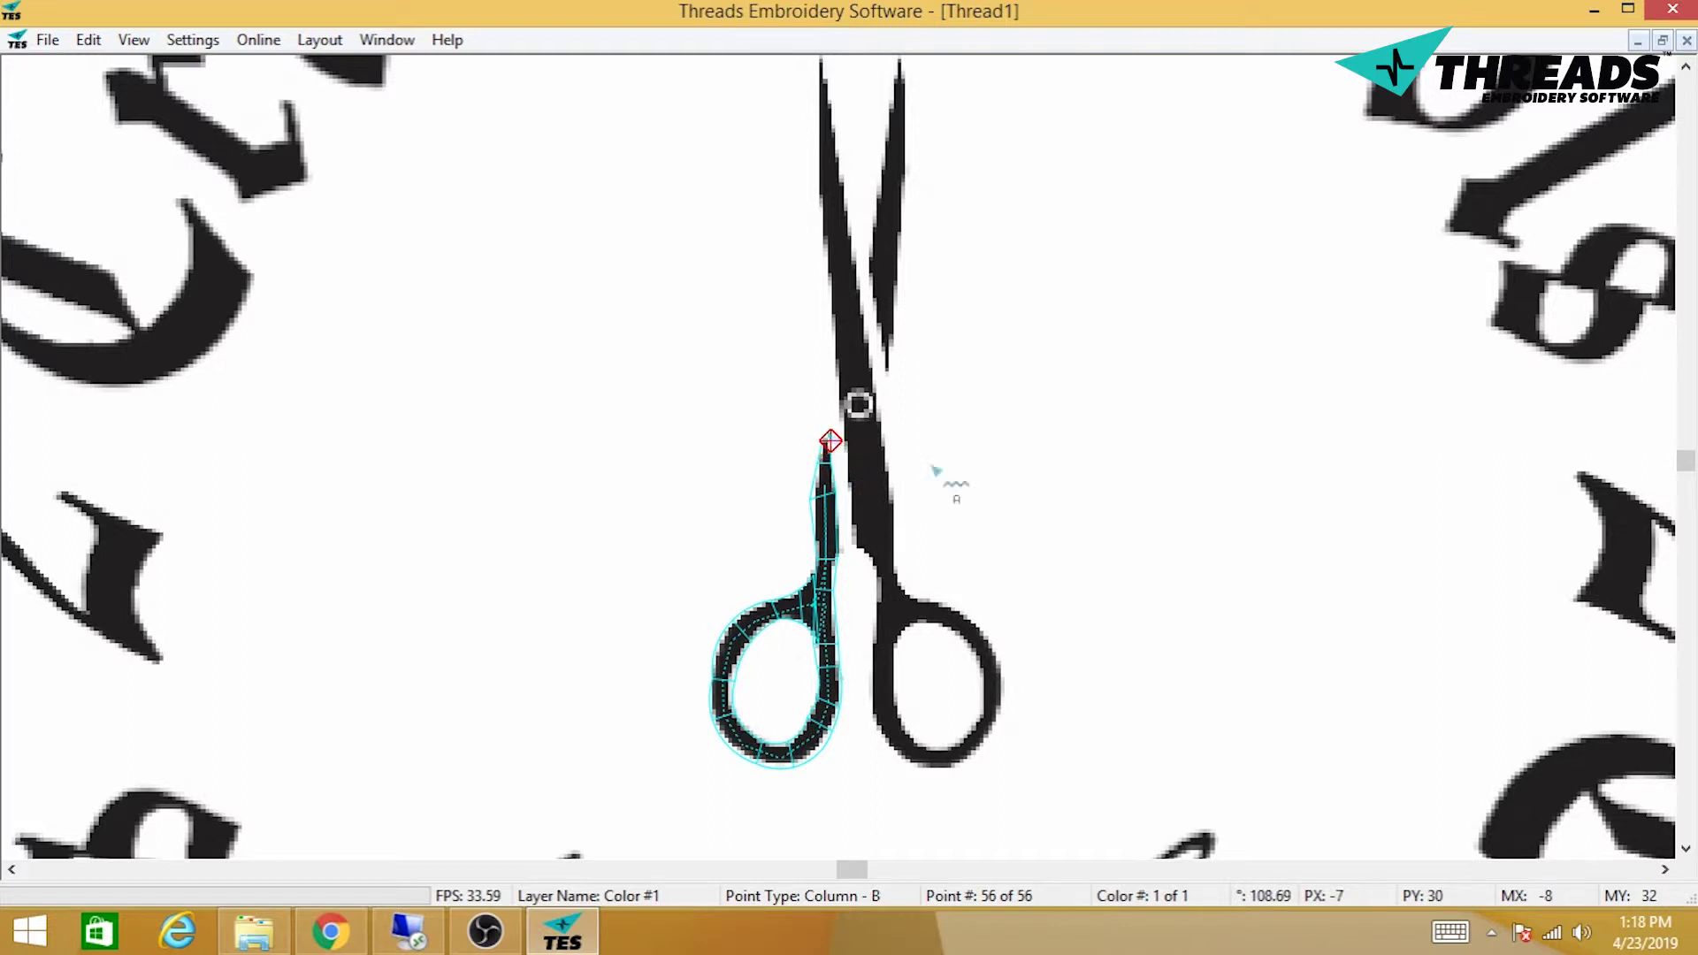
# Step: In Point Editing Mode, move the protruding left edge point on the upper left shank inward to the artwork's edge
pyautogui.press('Return')
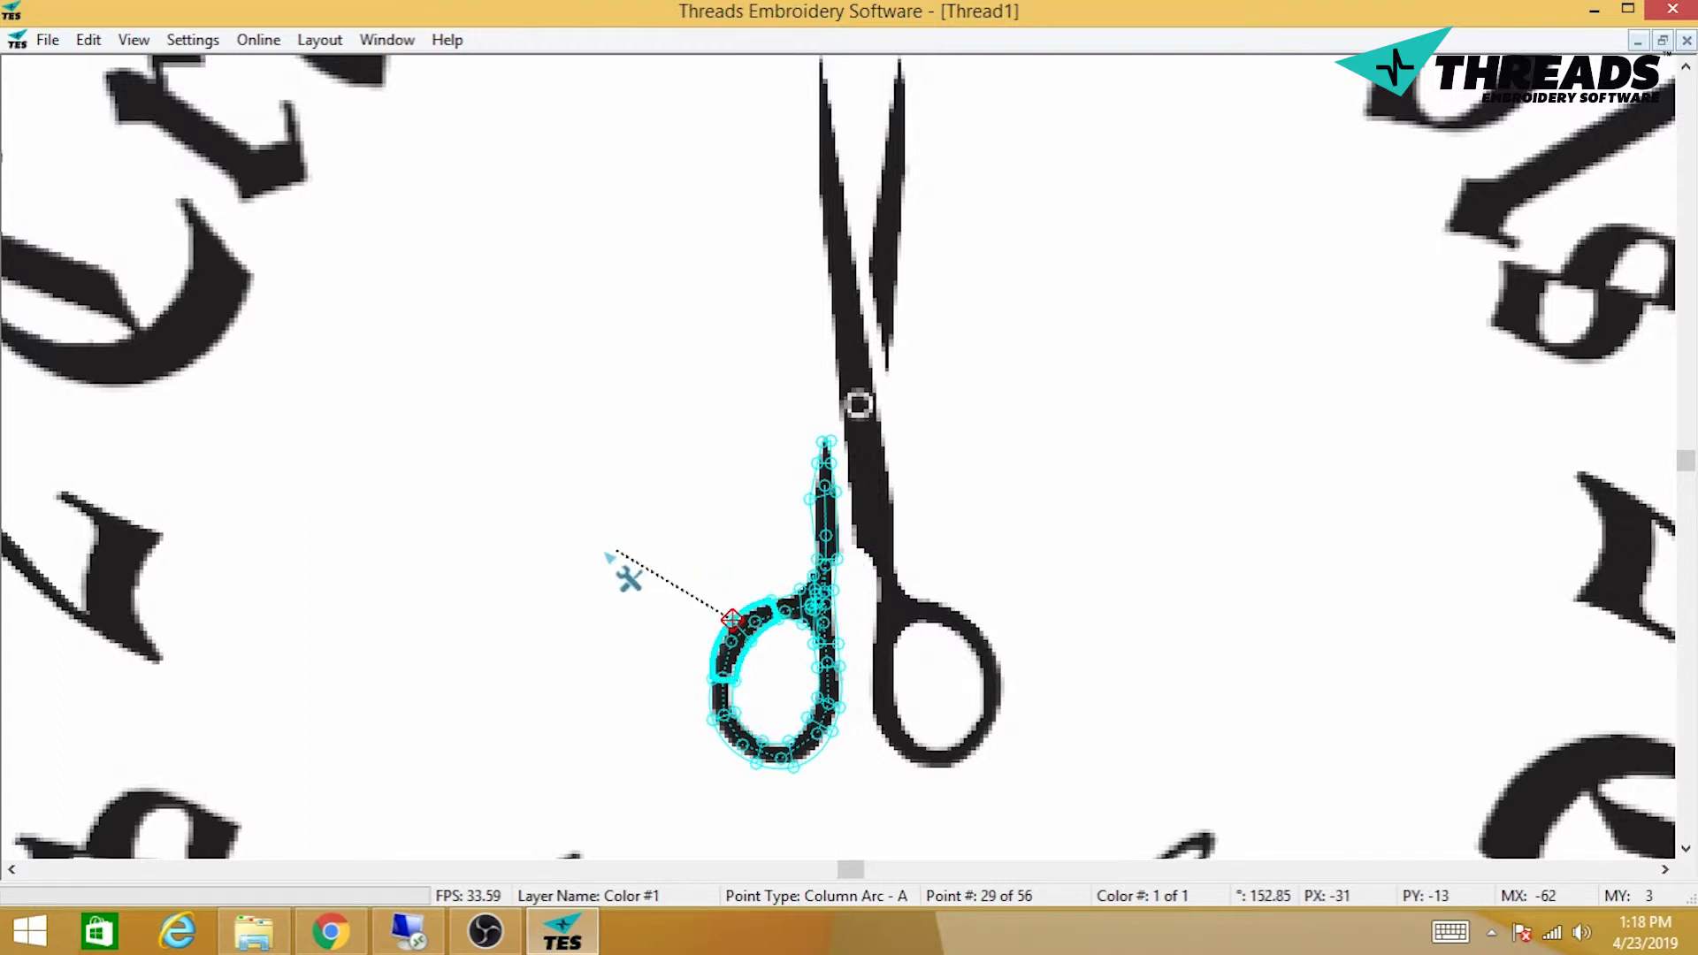
pyautogui.scroll(3, 619, 575)
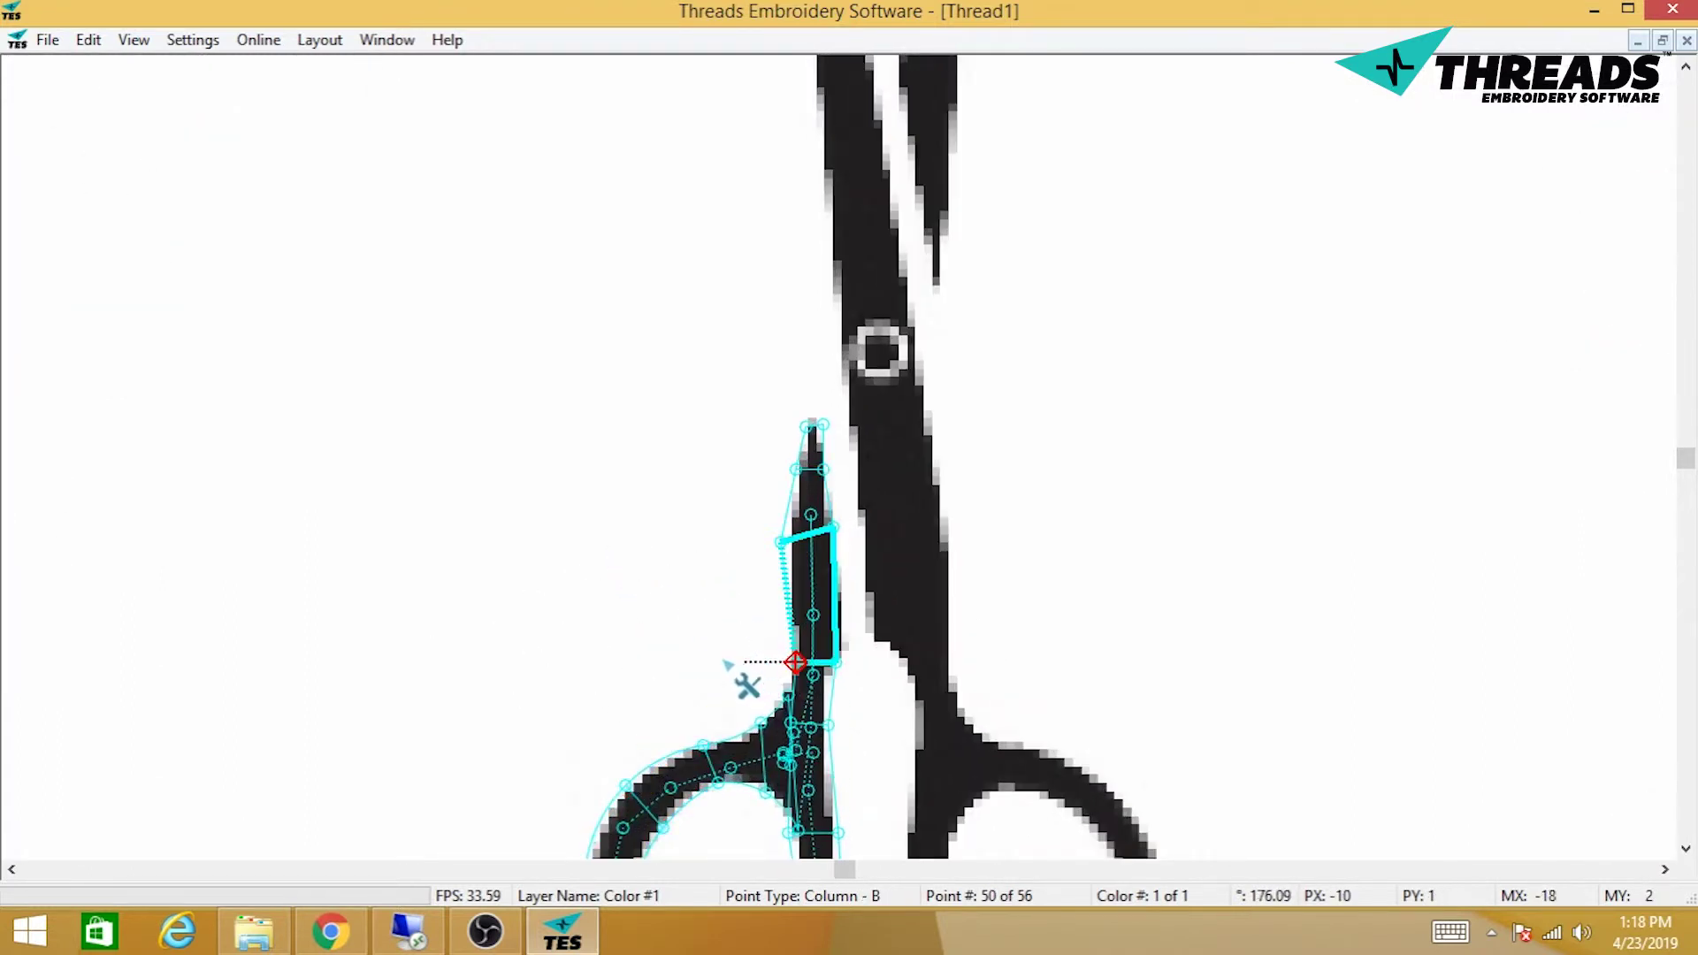
pyautogui.moveTo(698, 629)
pyautogui.mouseDown()
pyautogui.moveTo(786, 418)
pyautogui.moveTo(771, 330)
pyautogui.mouseUp()
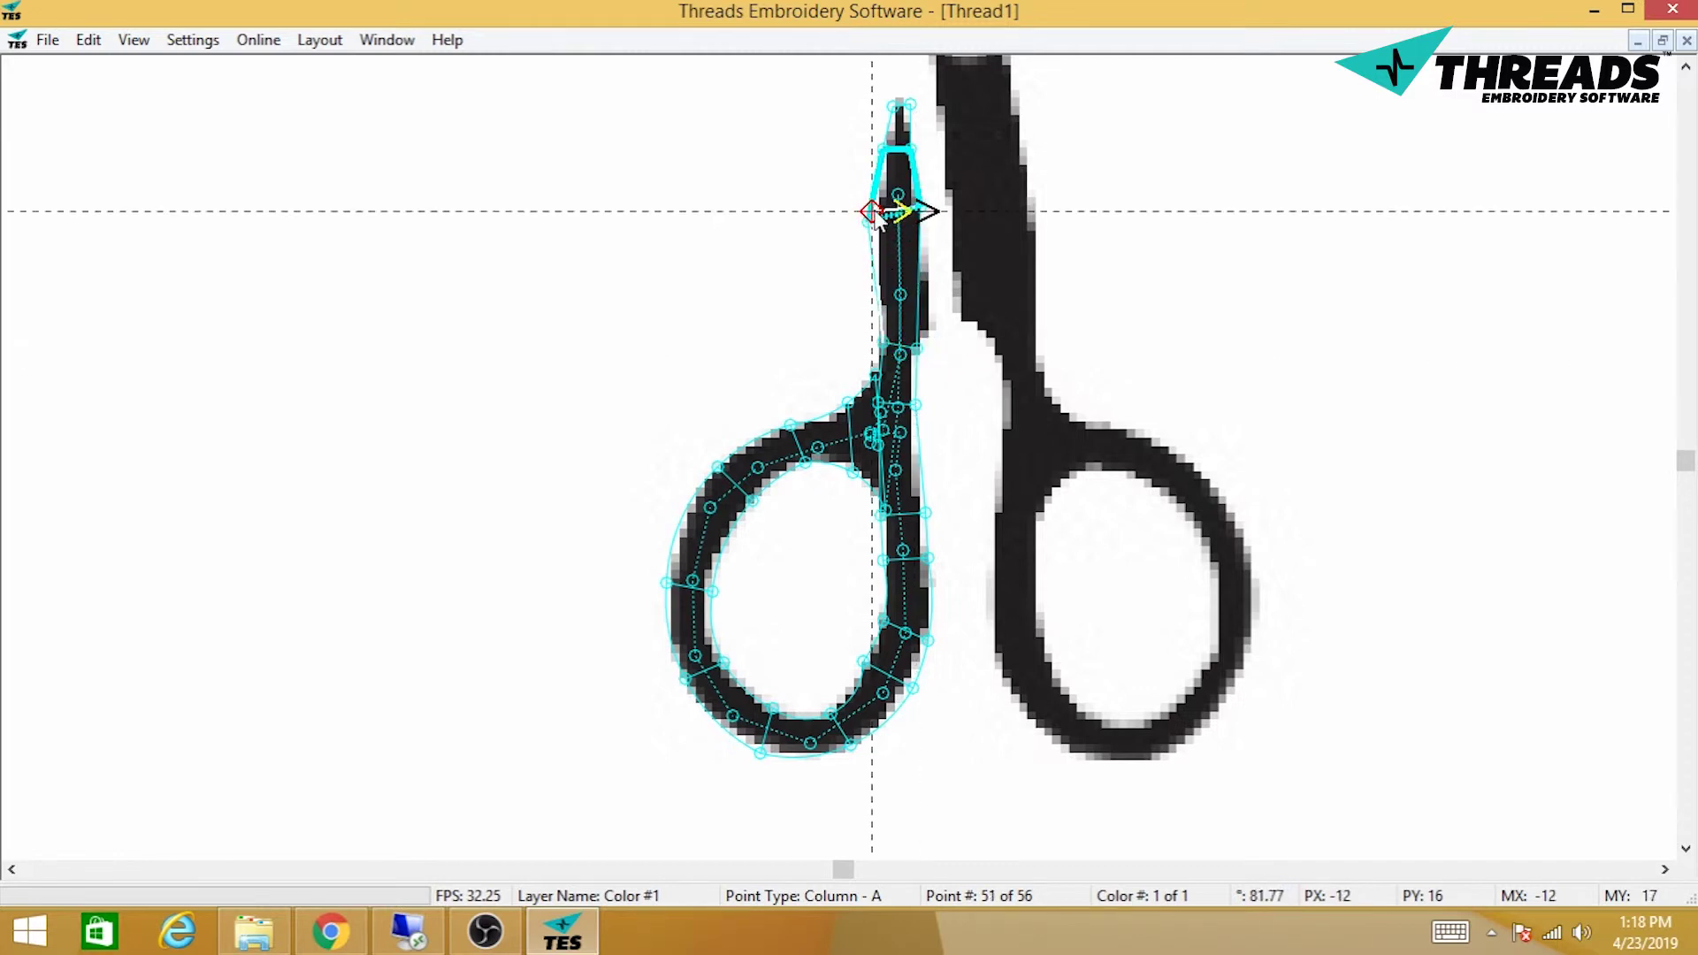
pyautogui.click(876, 212)
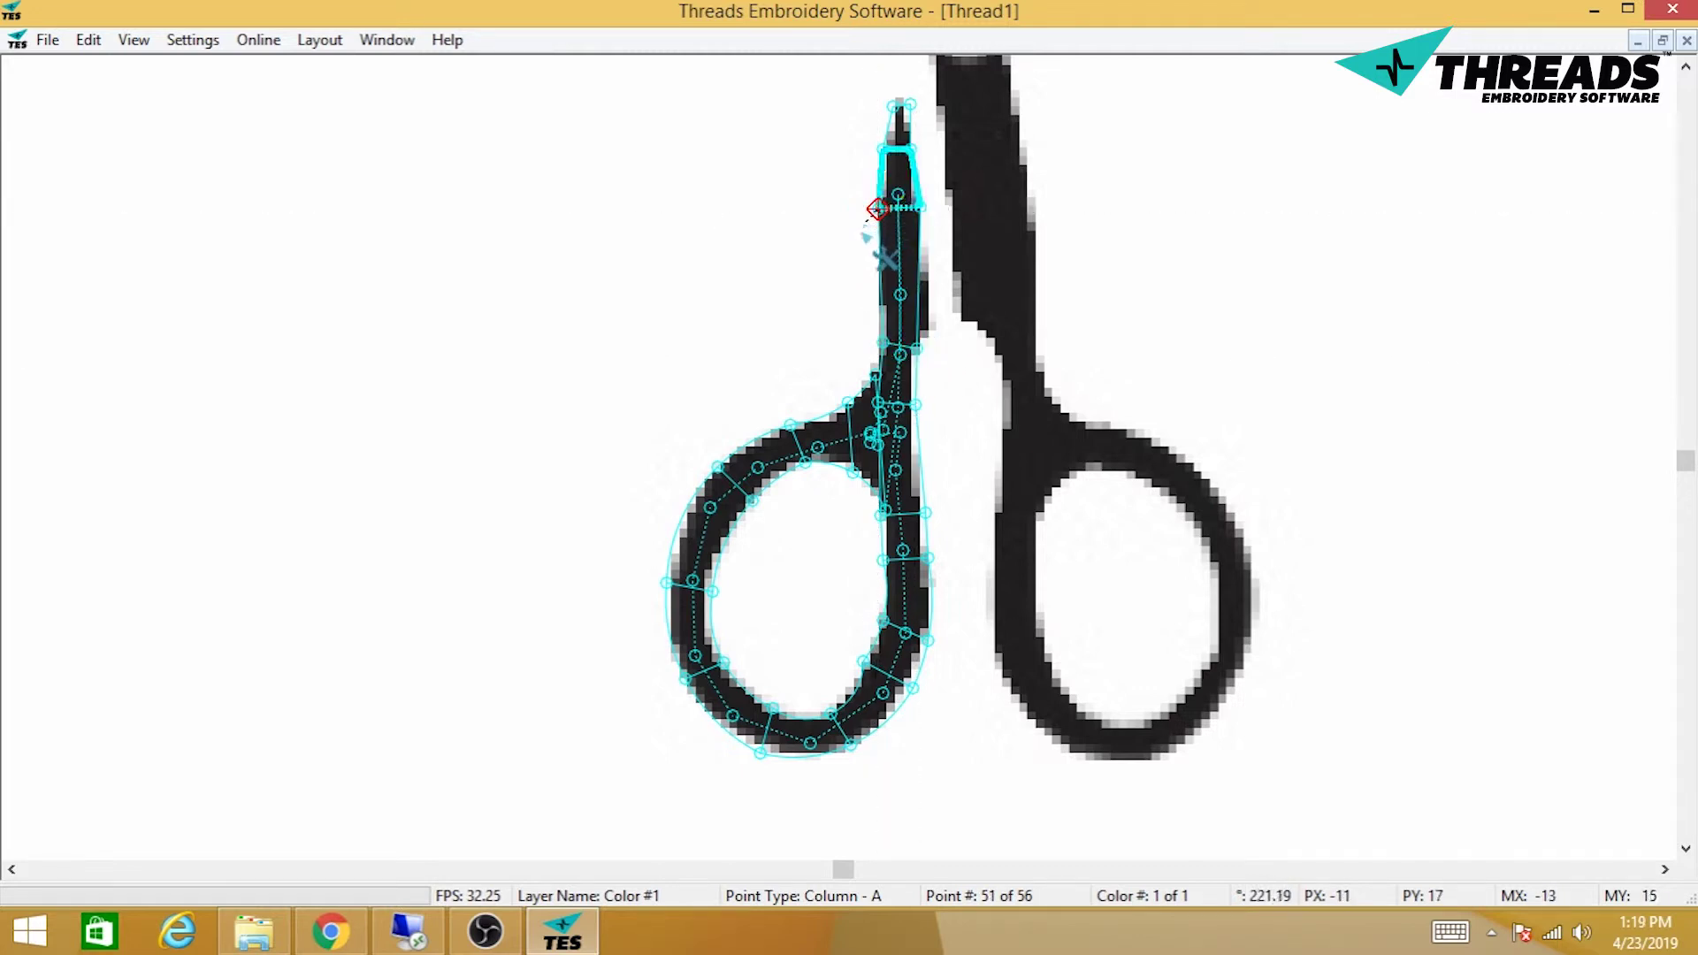
# Step: Turn off Show BackGround so only the digitized outlines are displayed
pyautogui.rightClick(1022, 470)
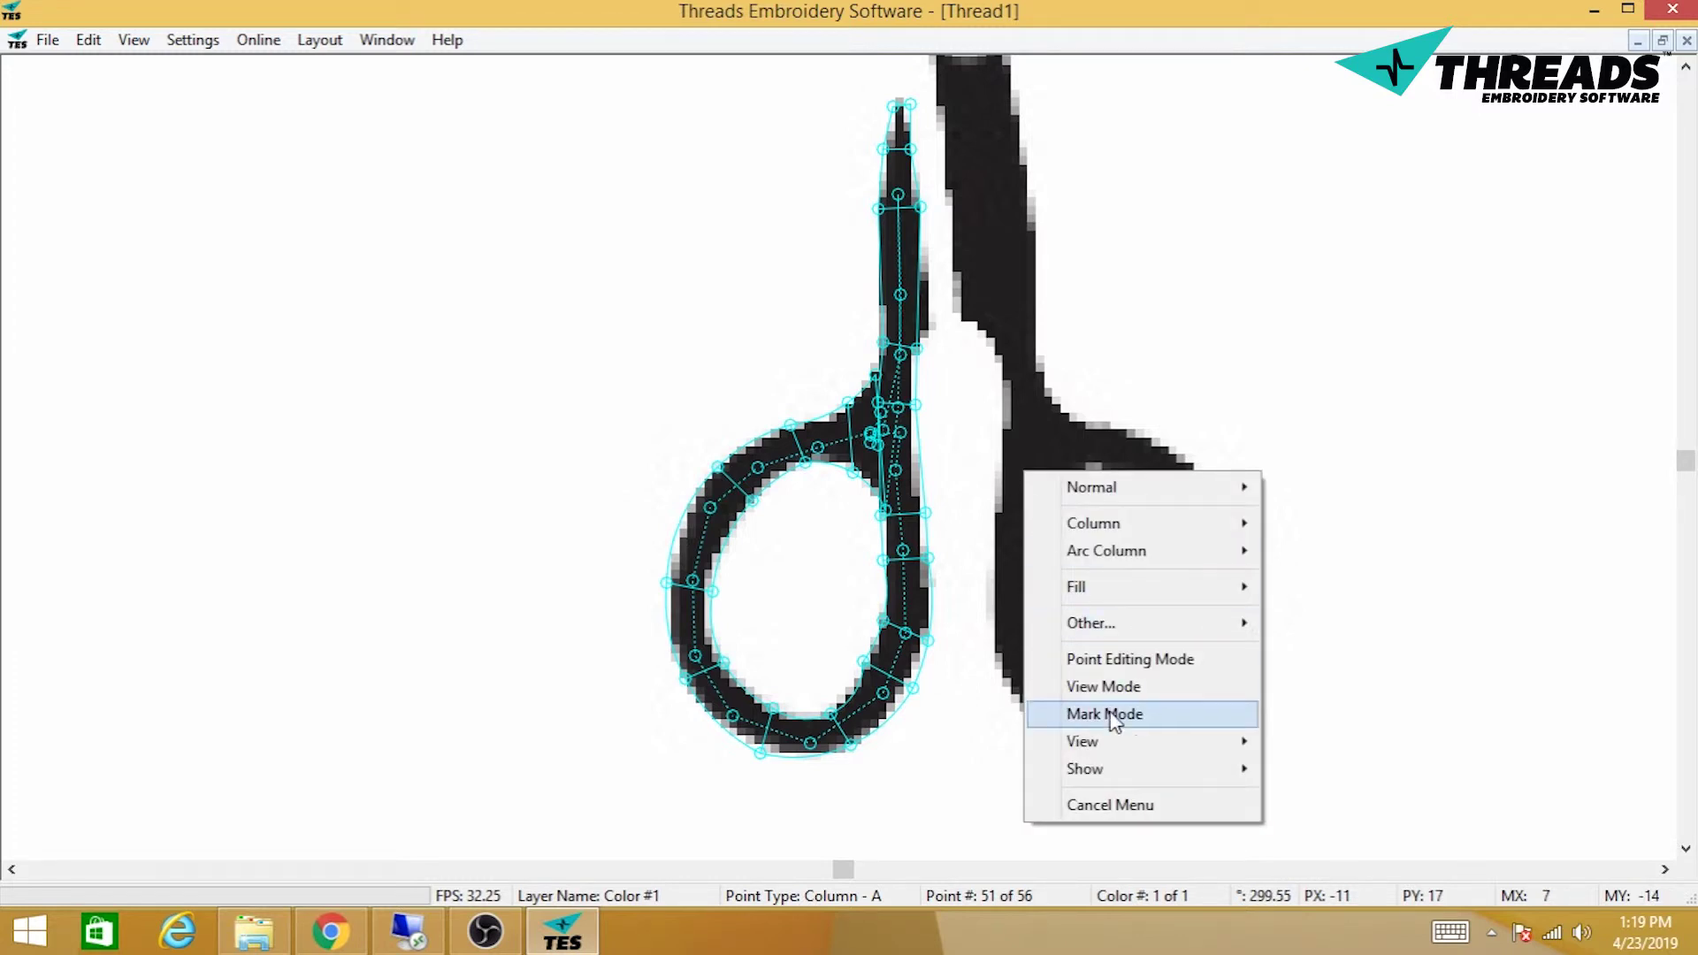
pyautogui.moveTo(1102, 778)
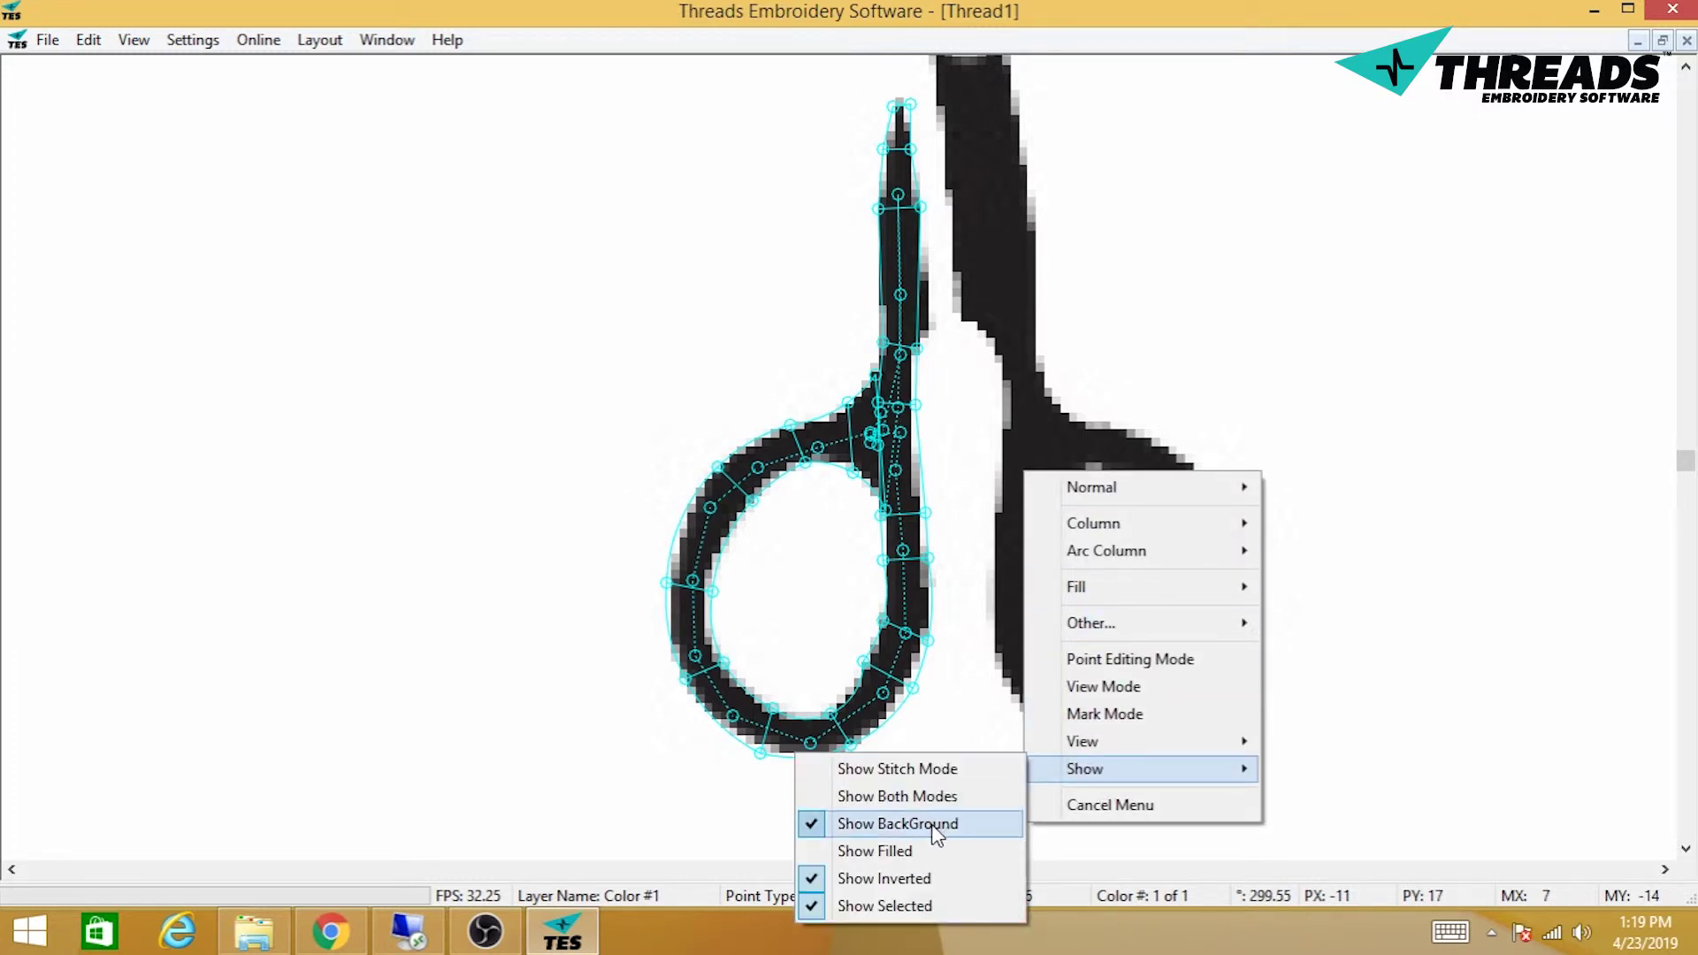
pyautogui.click(940, 822)
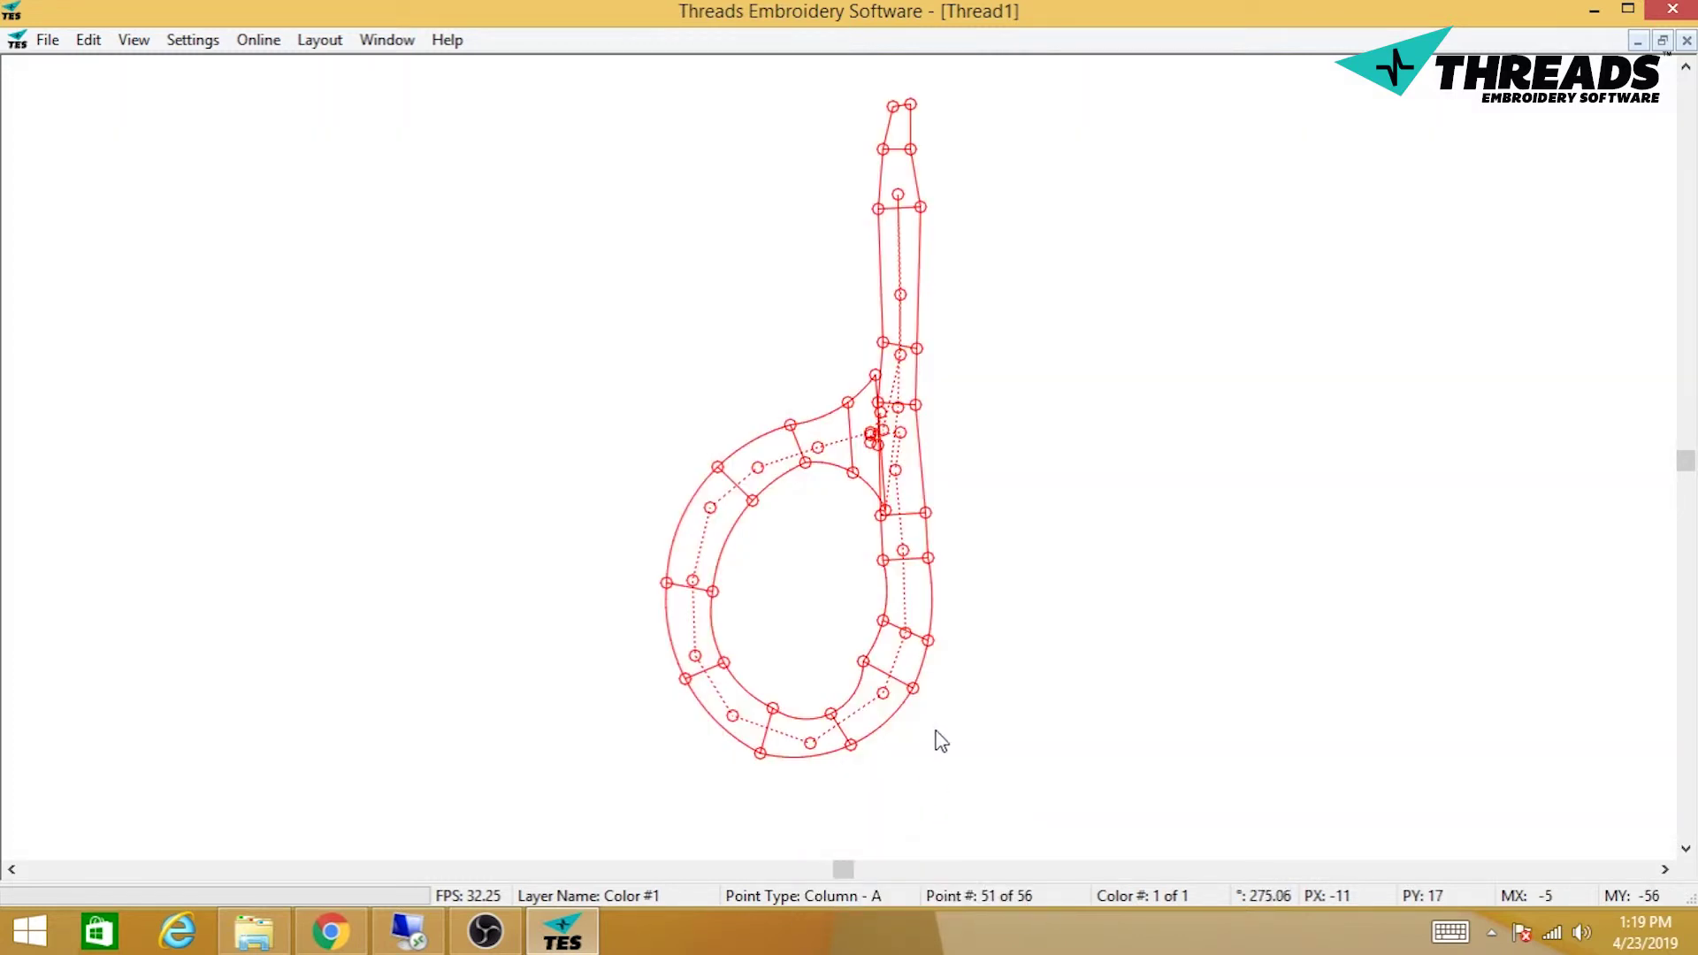
# Step: In Point Editing Mode, reposition the inner edge points at the ring's lower right to smooth the column's inner curve
pyautogui.rightClick(980, 572)
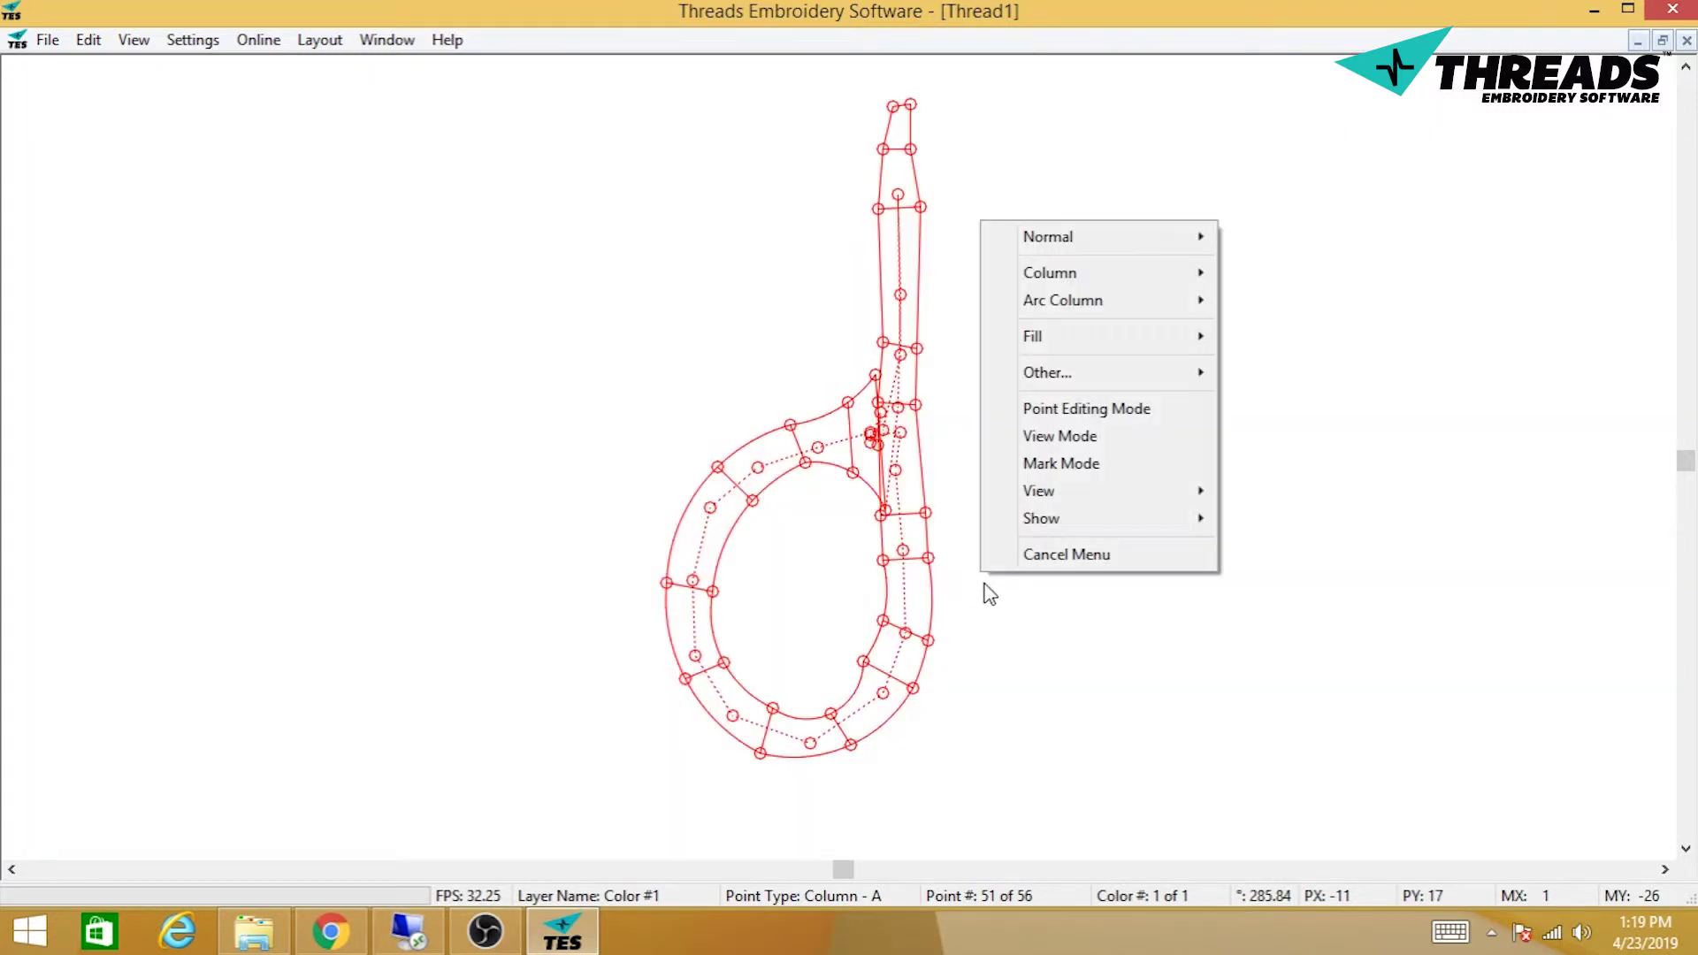
pyautogui.click(1079, 411)
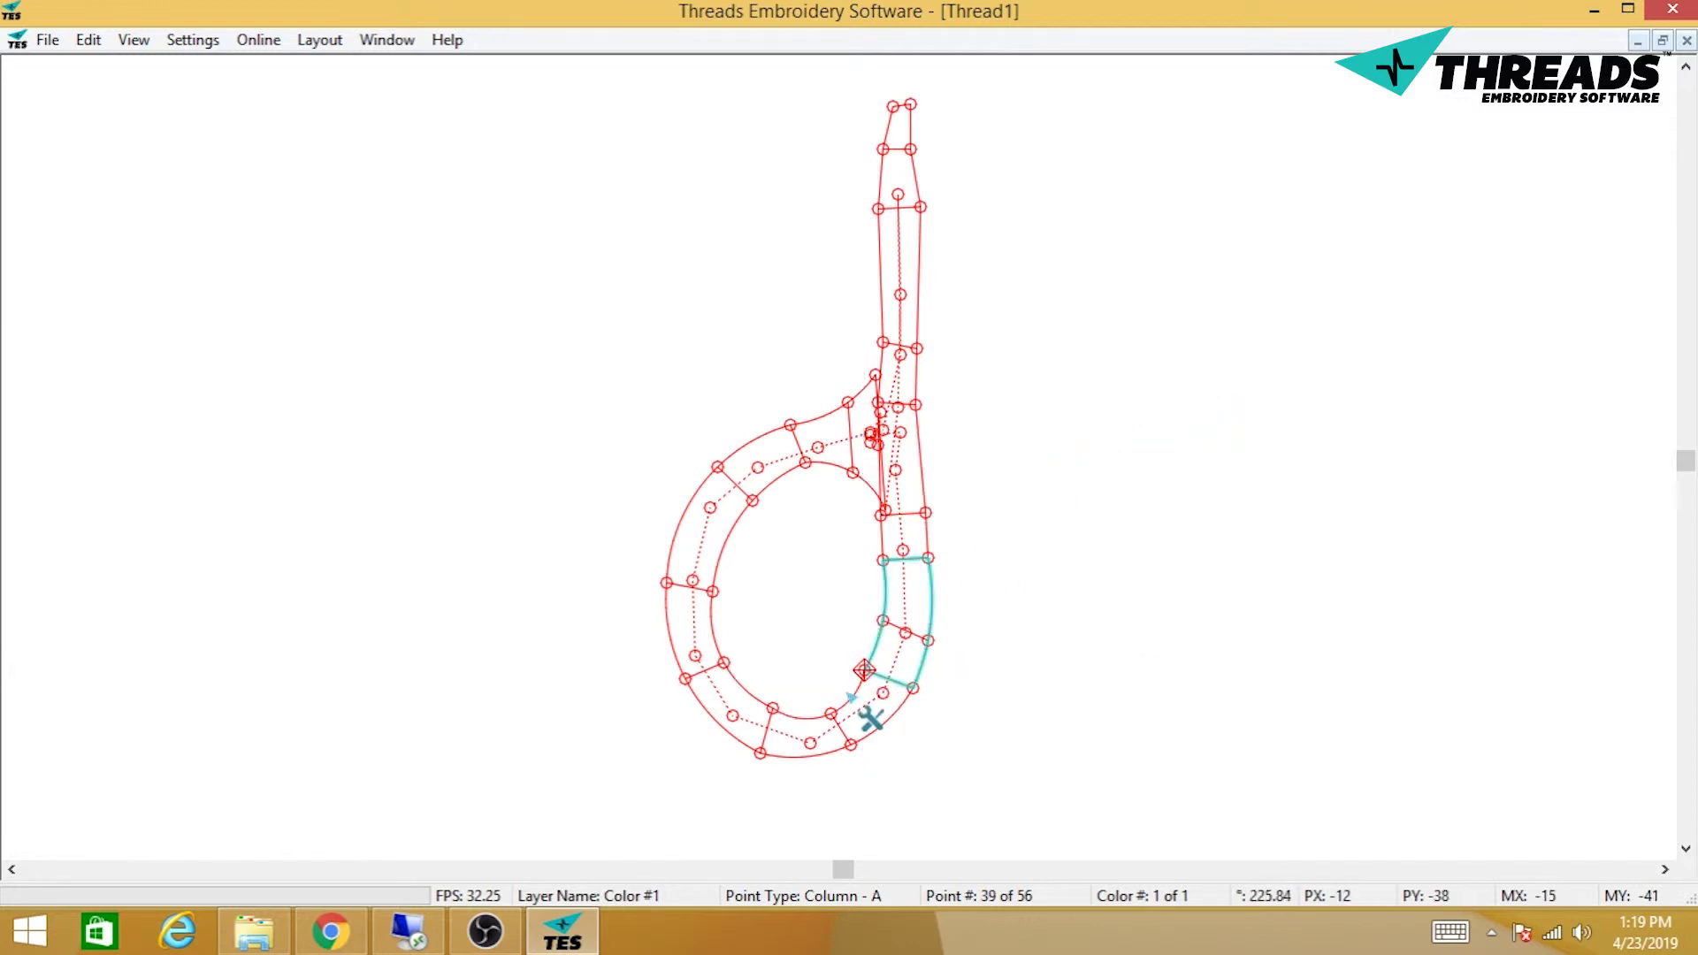
pyautogui.click(823, 710)
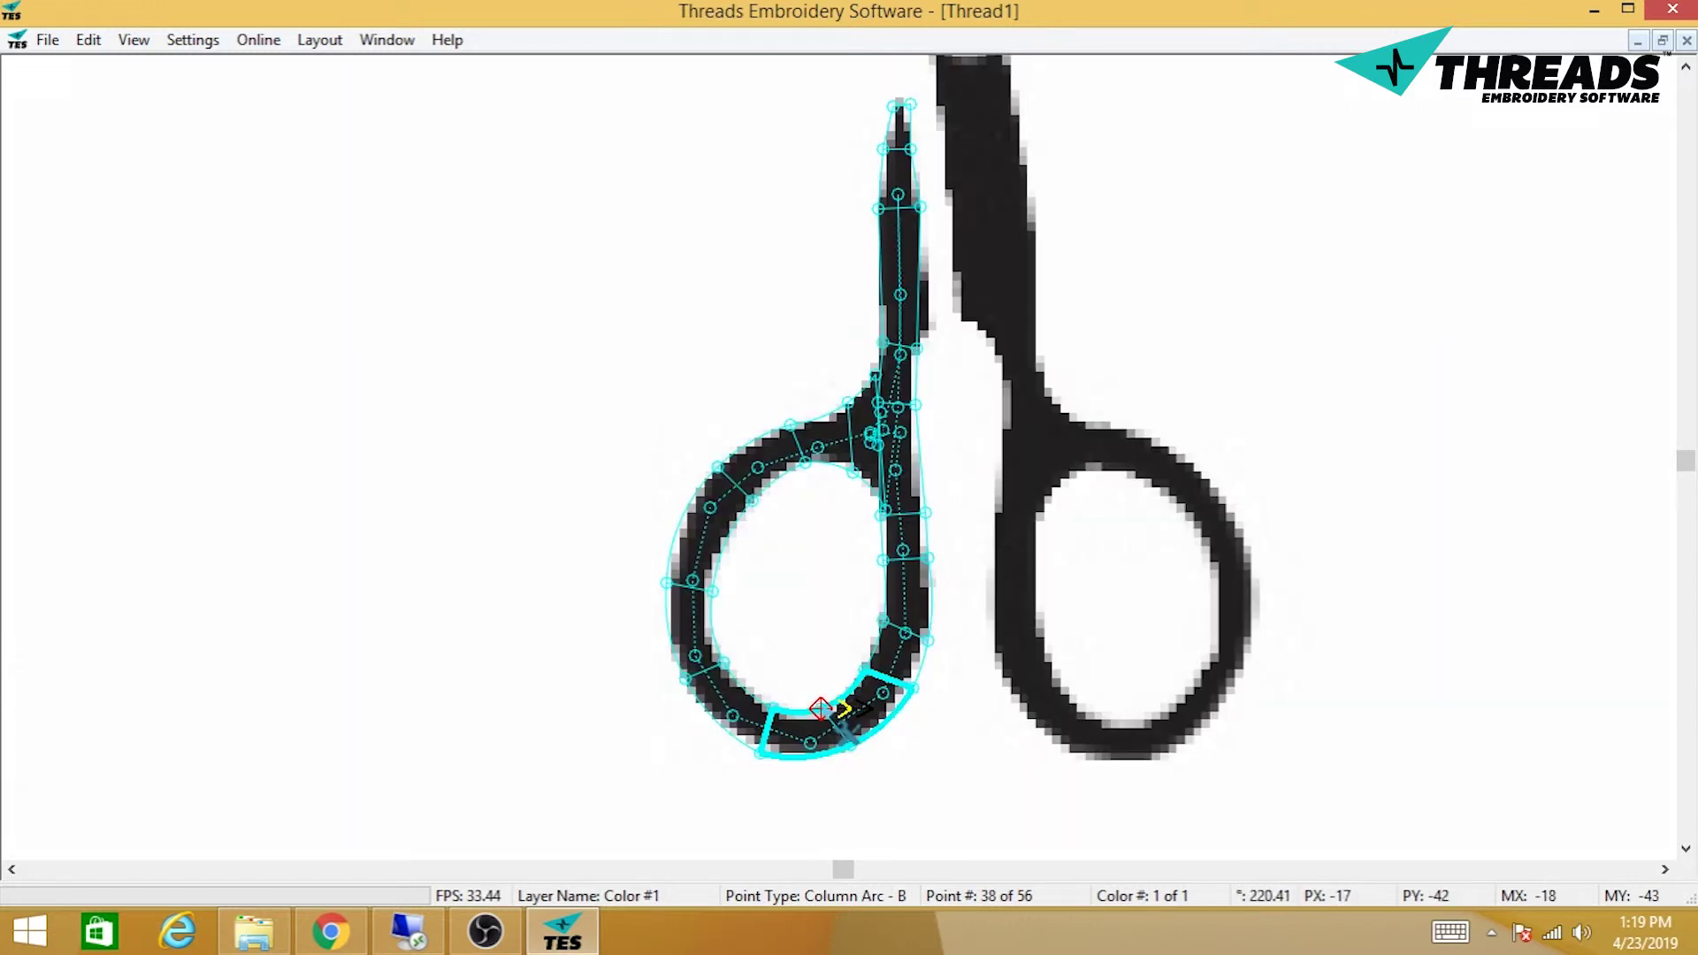
pyautogui.click(814, 645)
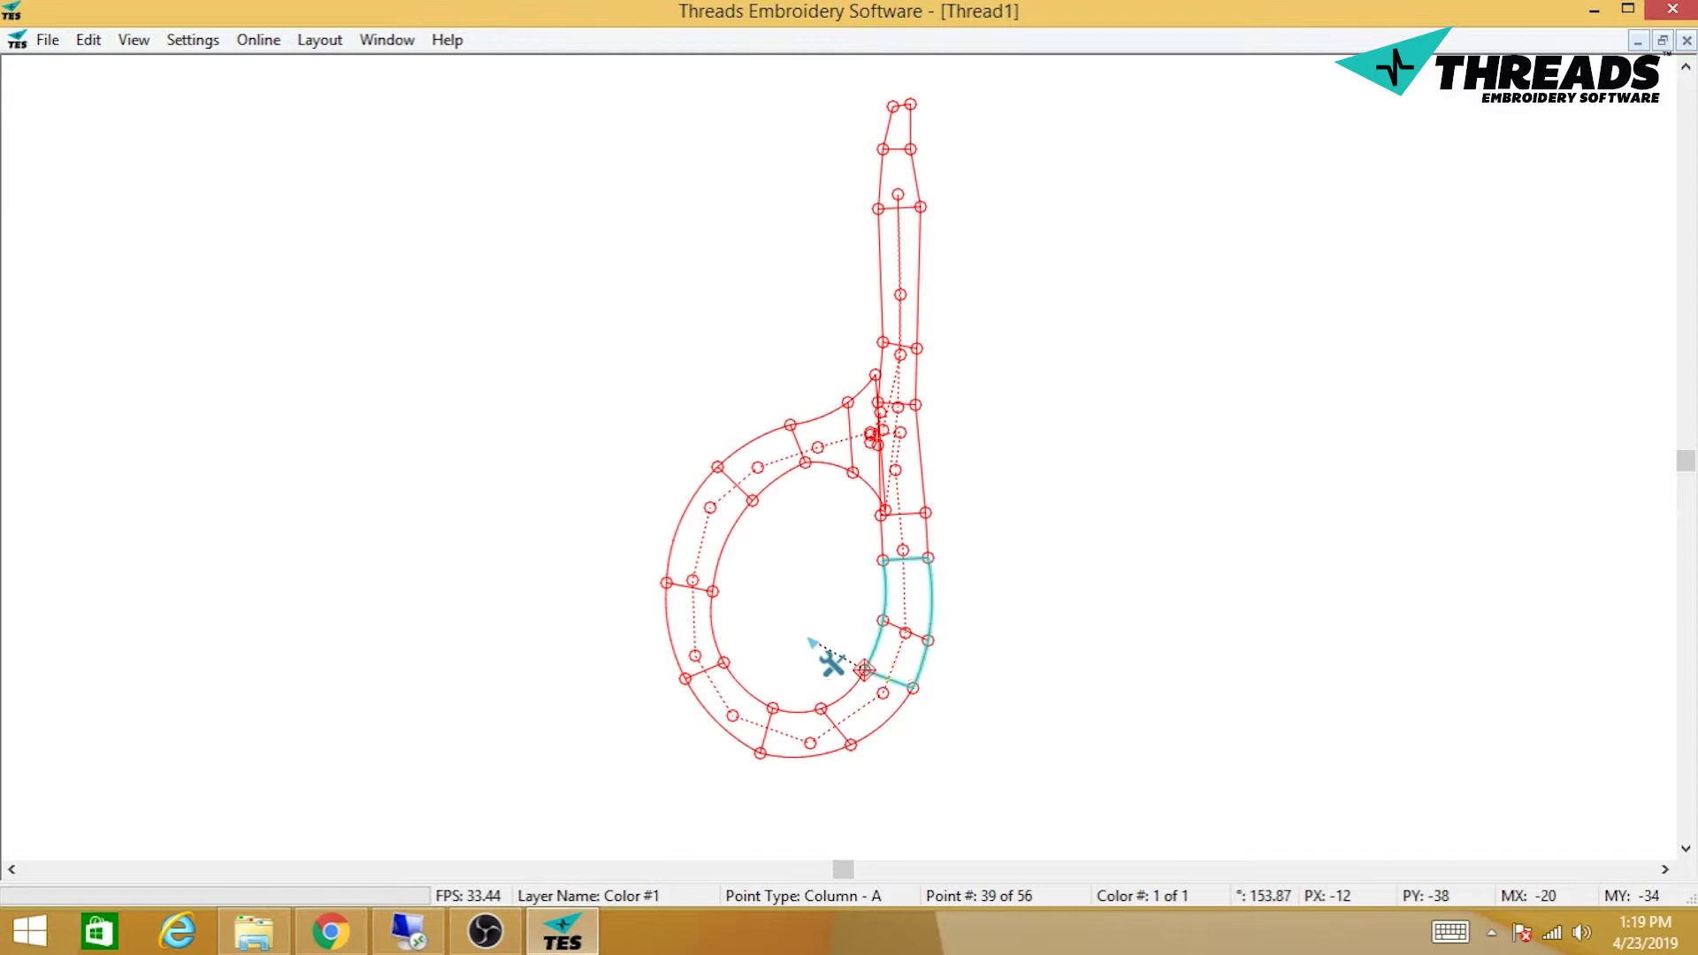
pyautogui.click(864, 607)
pyautogui.click(828, 567)
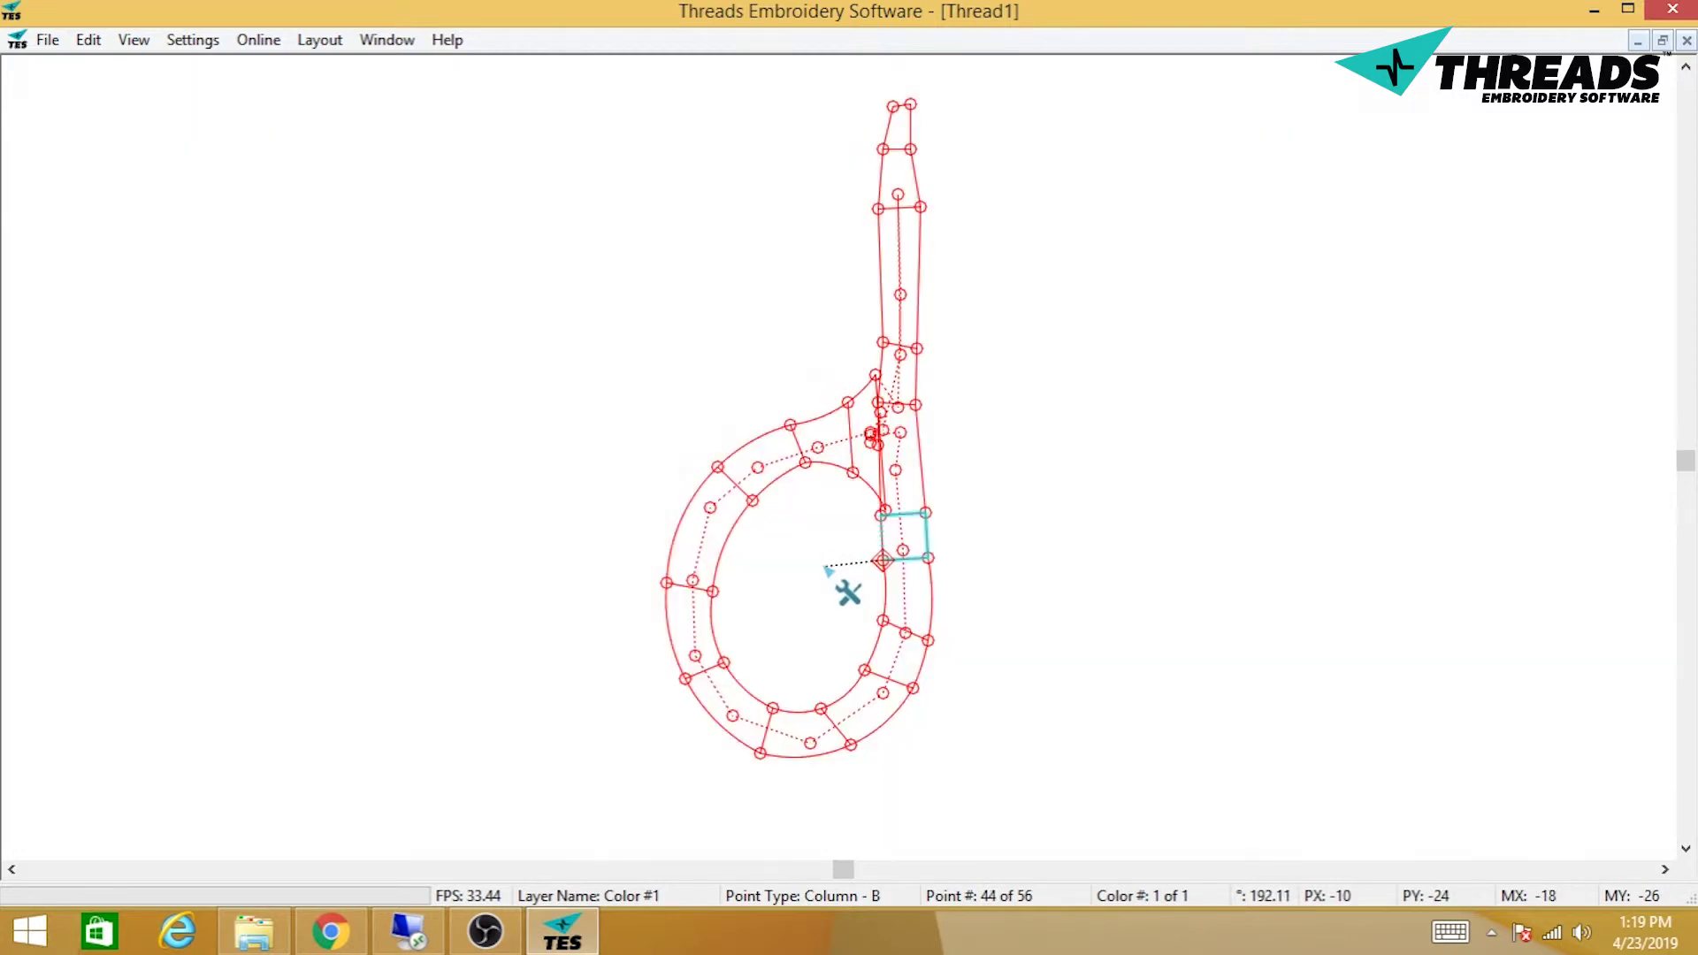
# Step: Leave the full-screen view and show the left scissor handle in Stitch Mode to preview its stitches
pyautogui.scroll(-2, 826, 568)
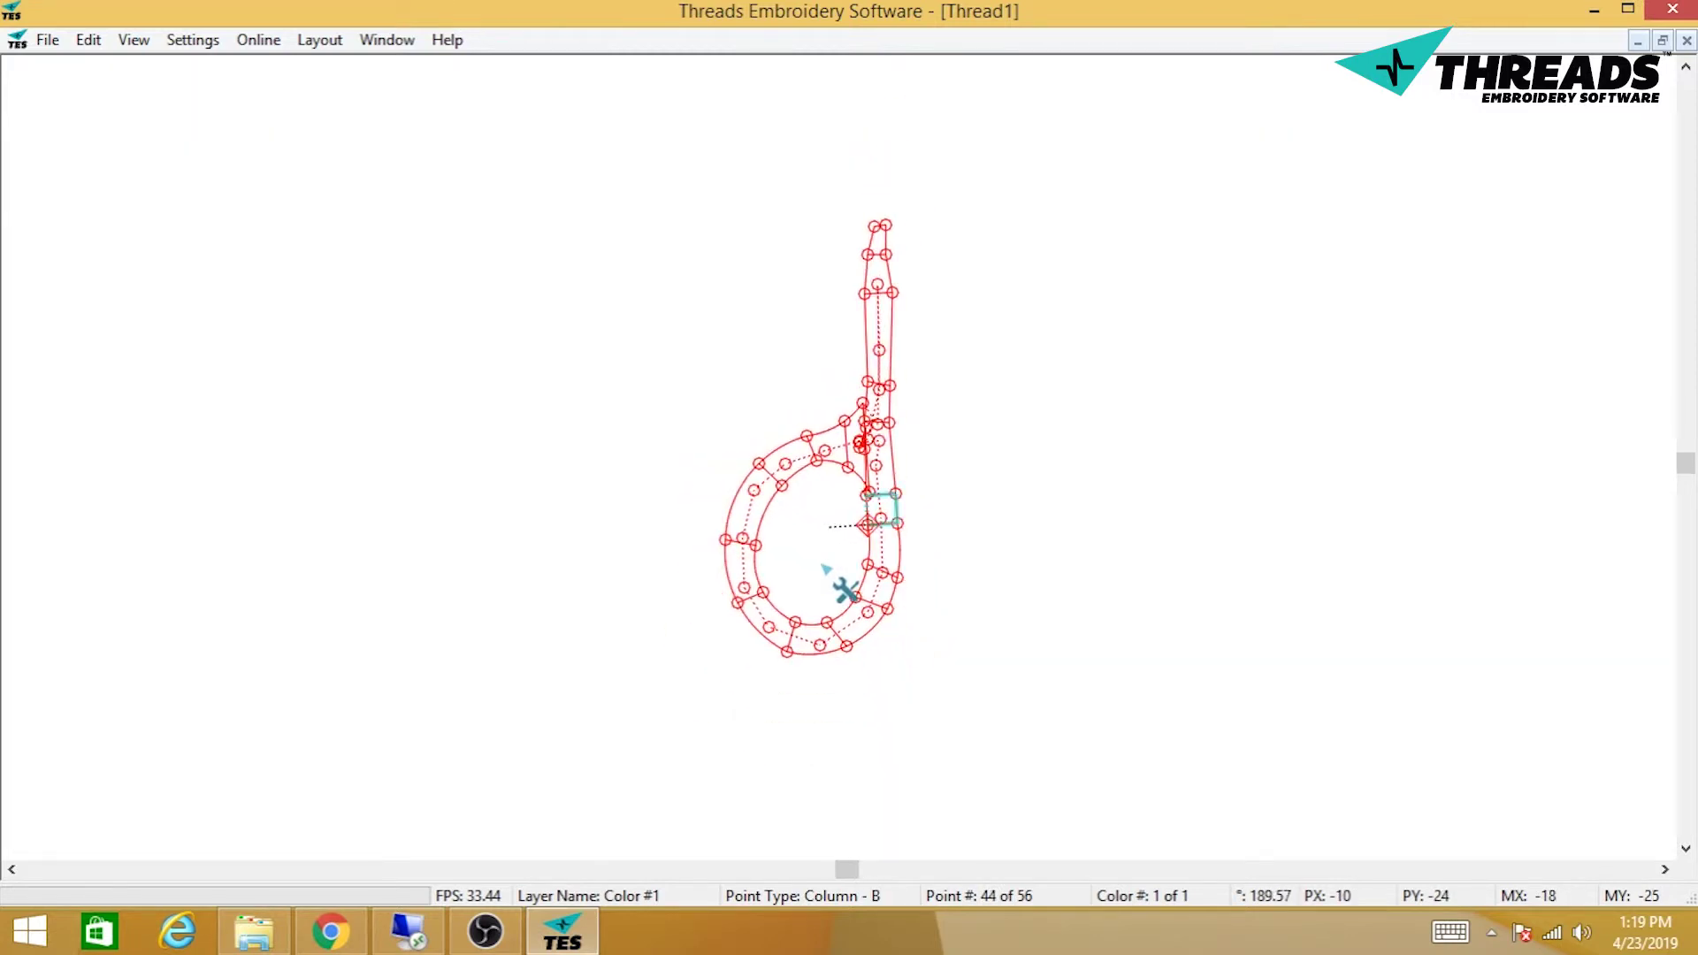
pyautogui.press('Escape')
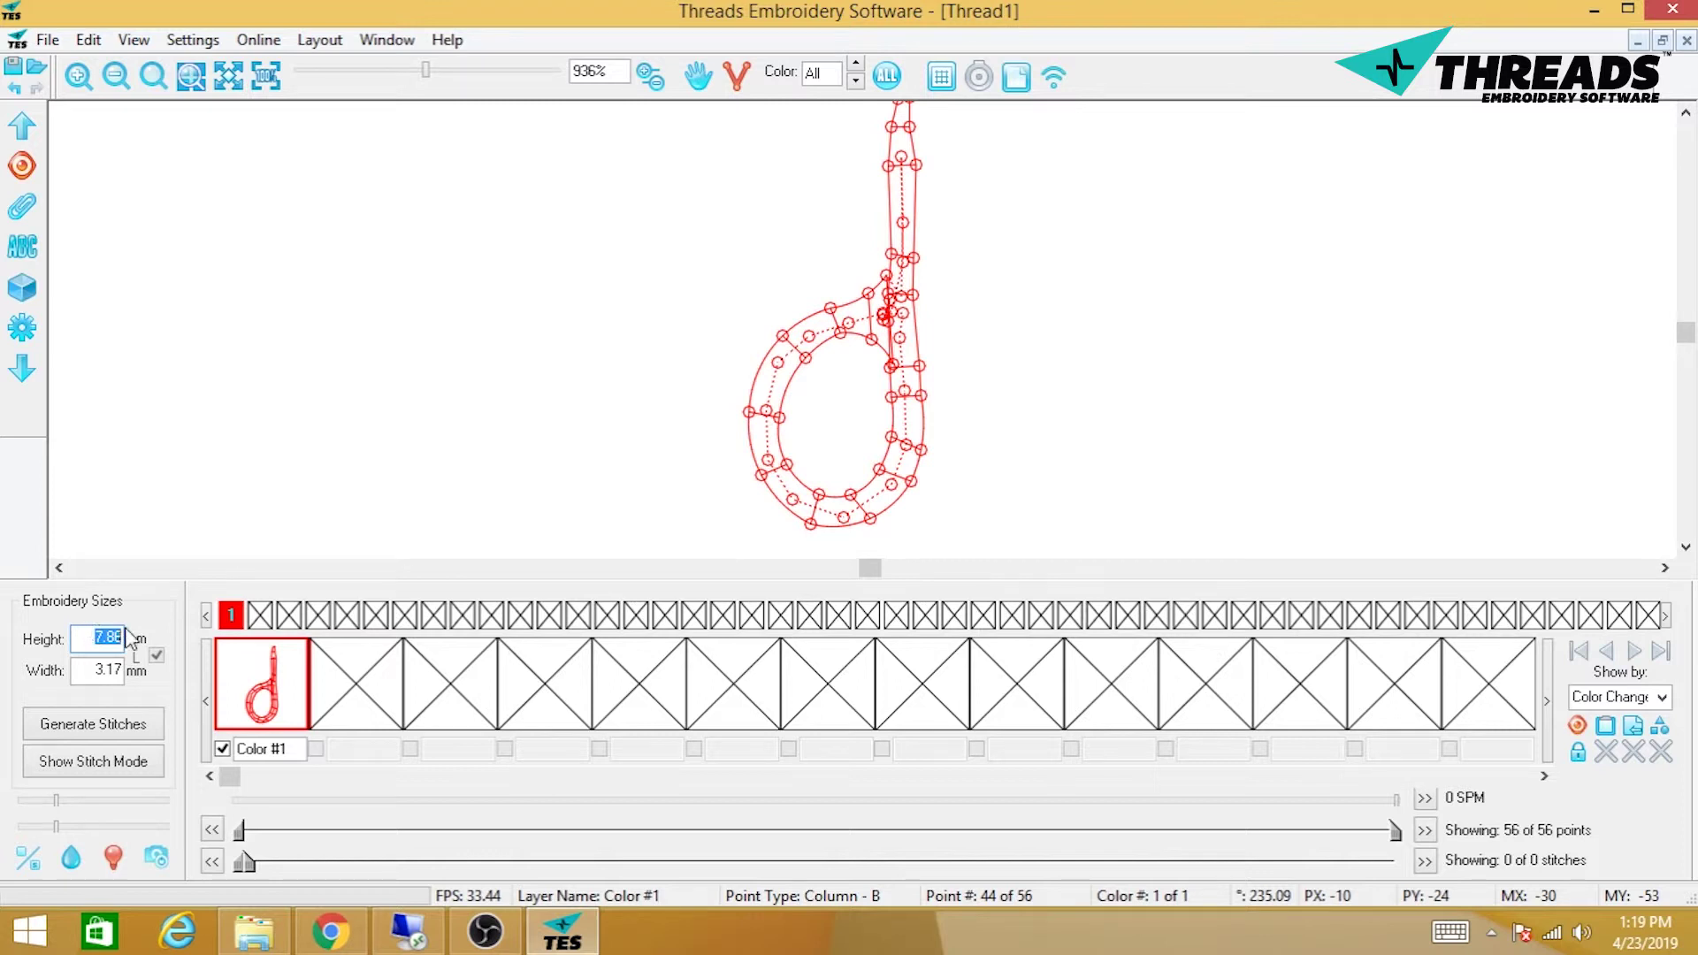
pyautogui.click(126, 764)
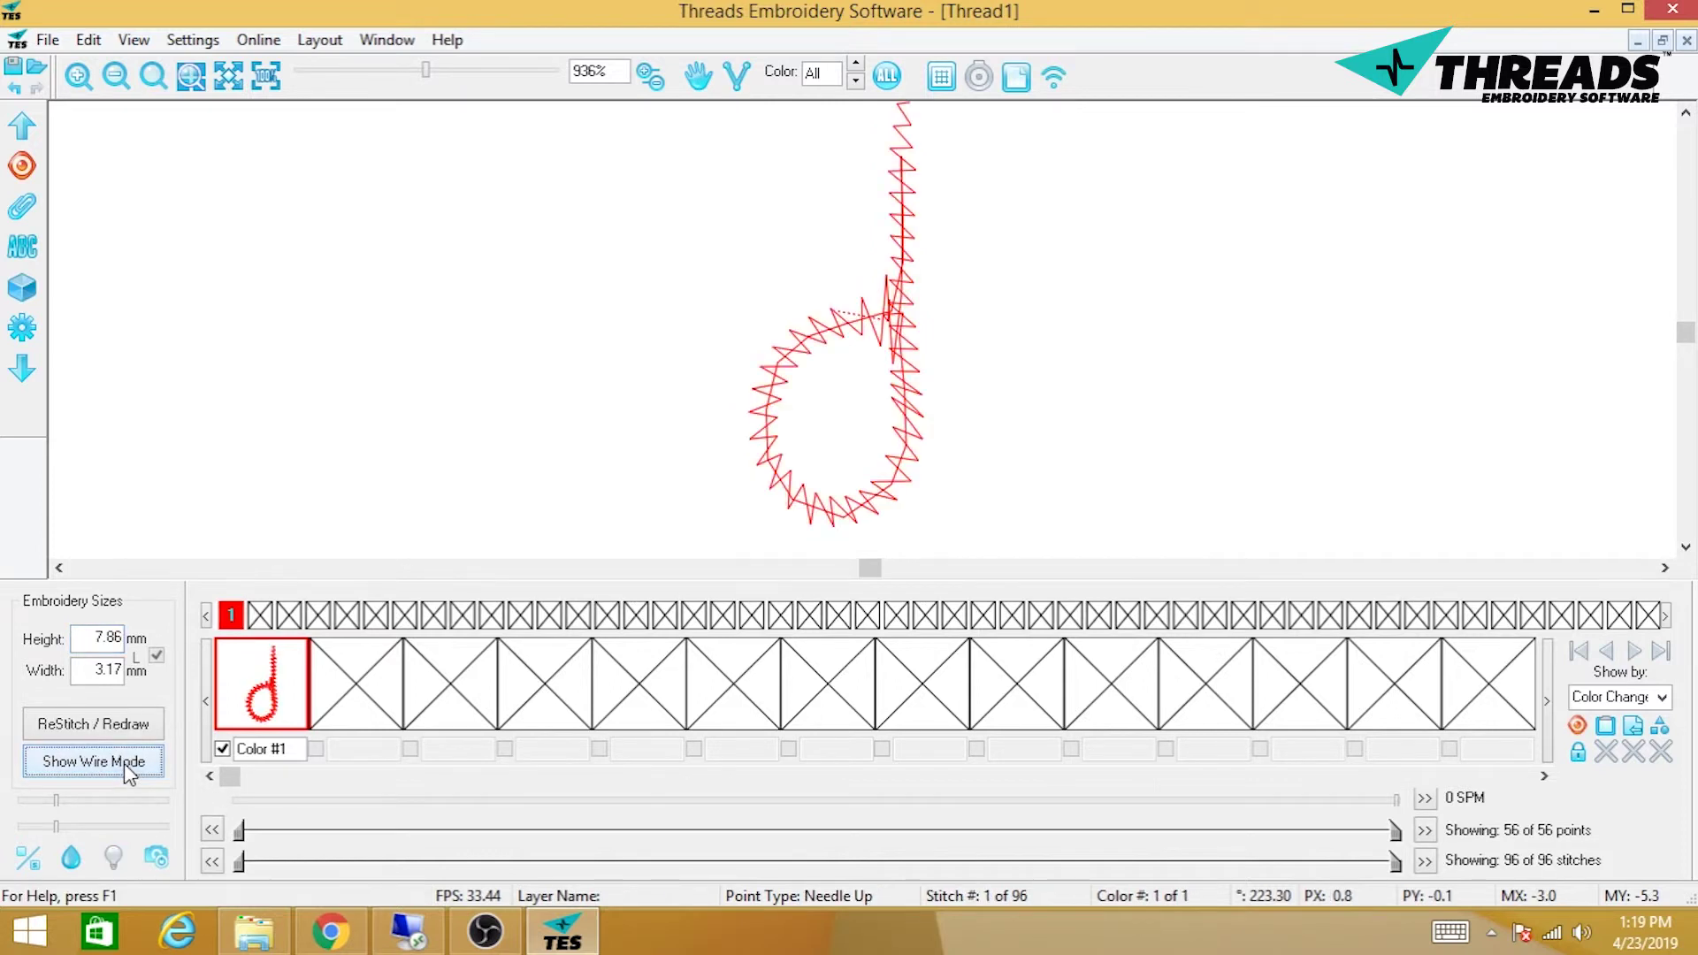
# Step: Return to the full-screen Wire Mode view with the scissors artwork displayed and leave Point Editing Mode
pyautogui.click(114, 86)
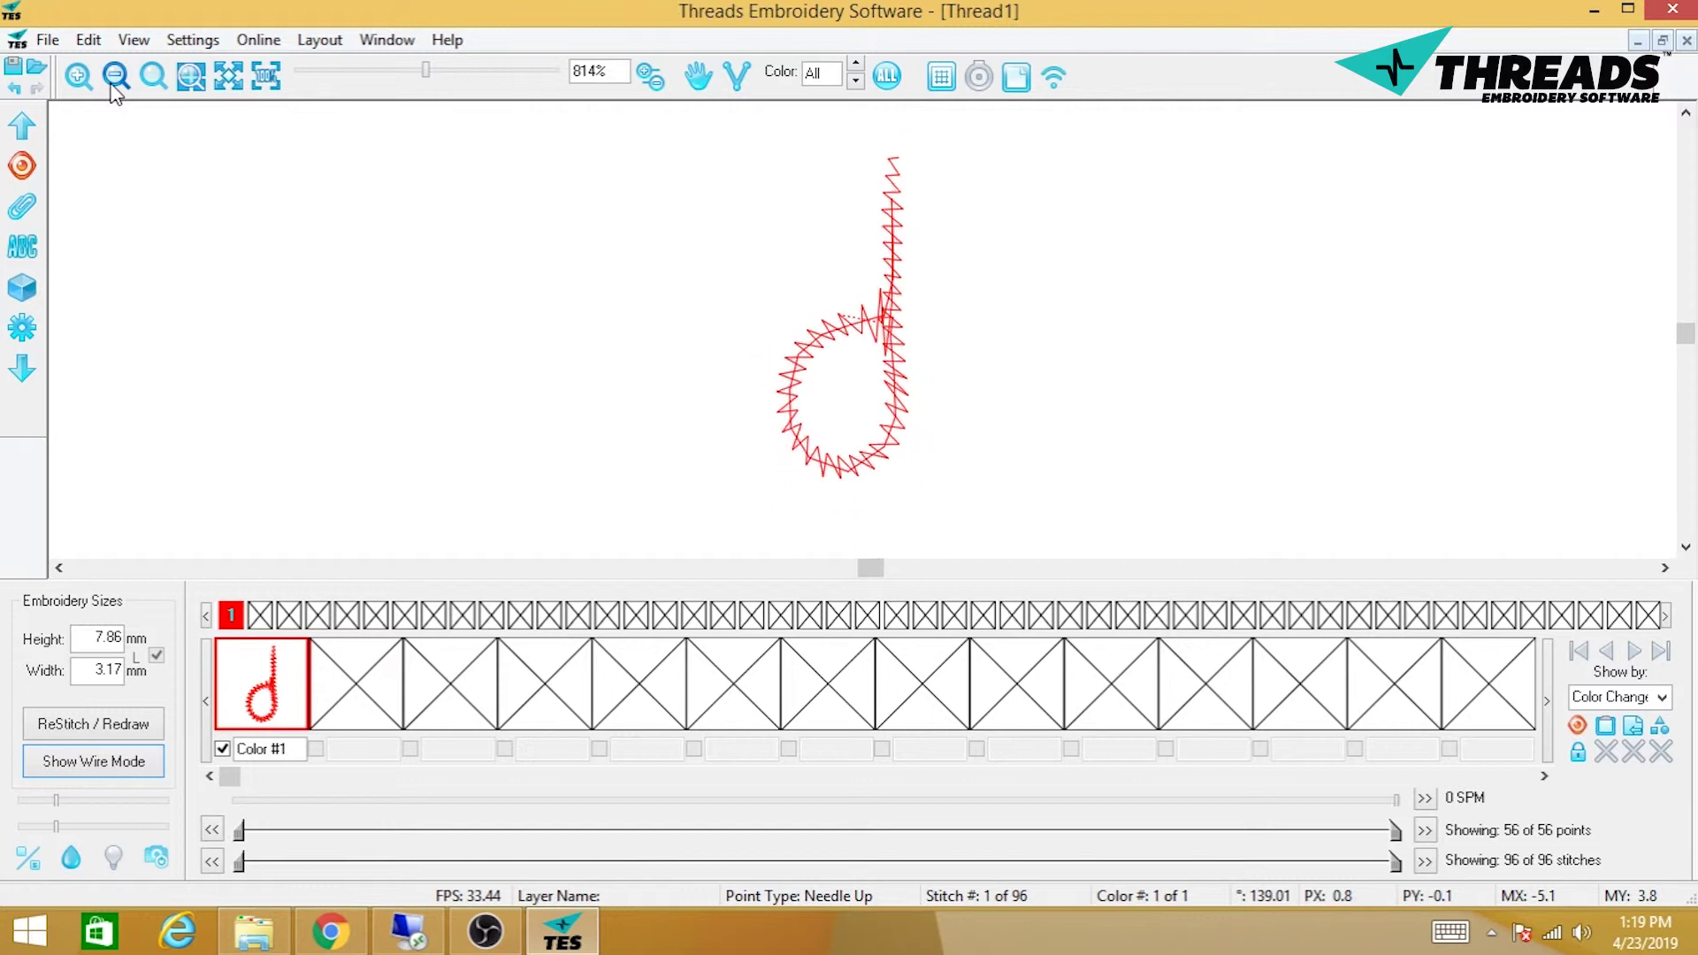
pyautogui.click(114, 86)
pyautogui.click(114, 86)
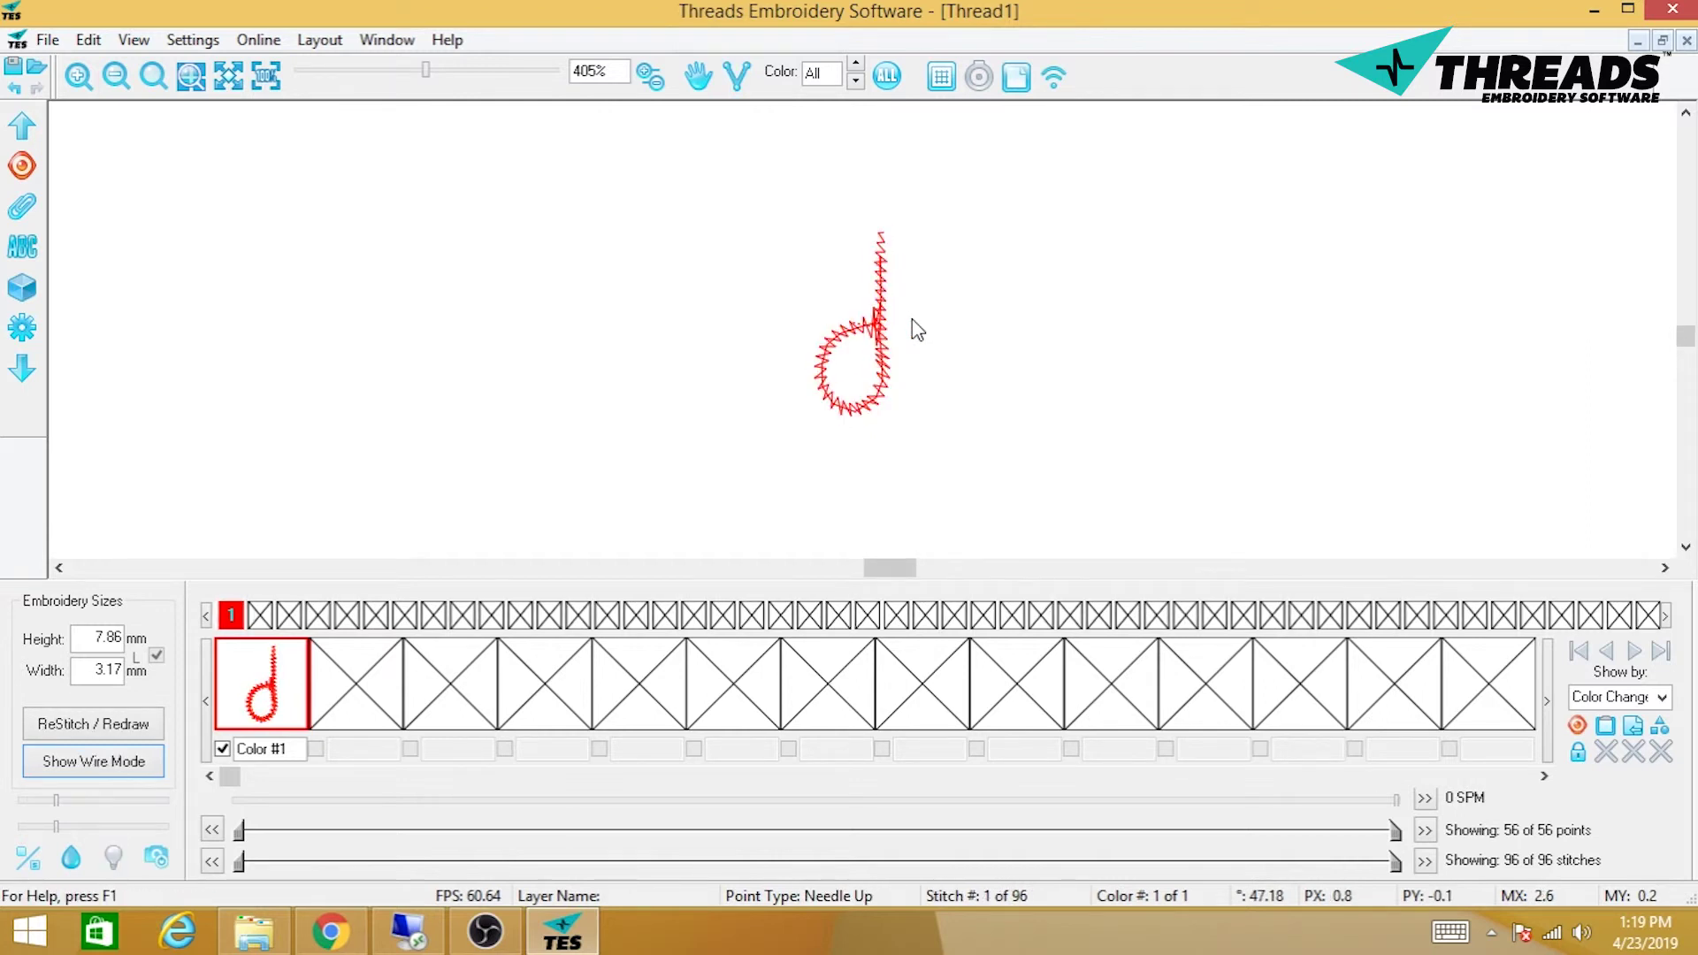
pyautogui.press('w')
pyautogui.press('w')
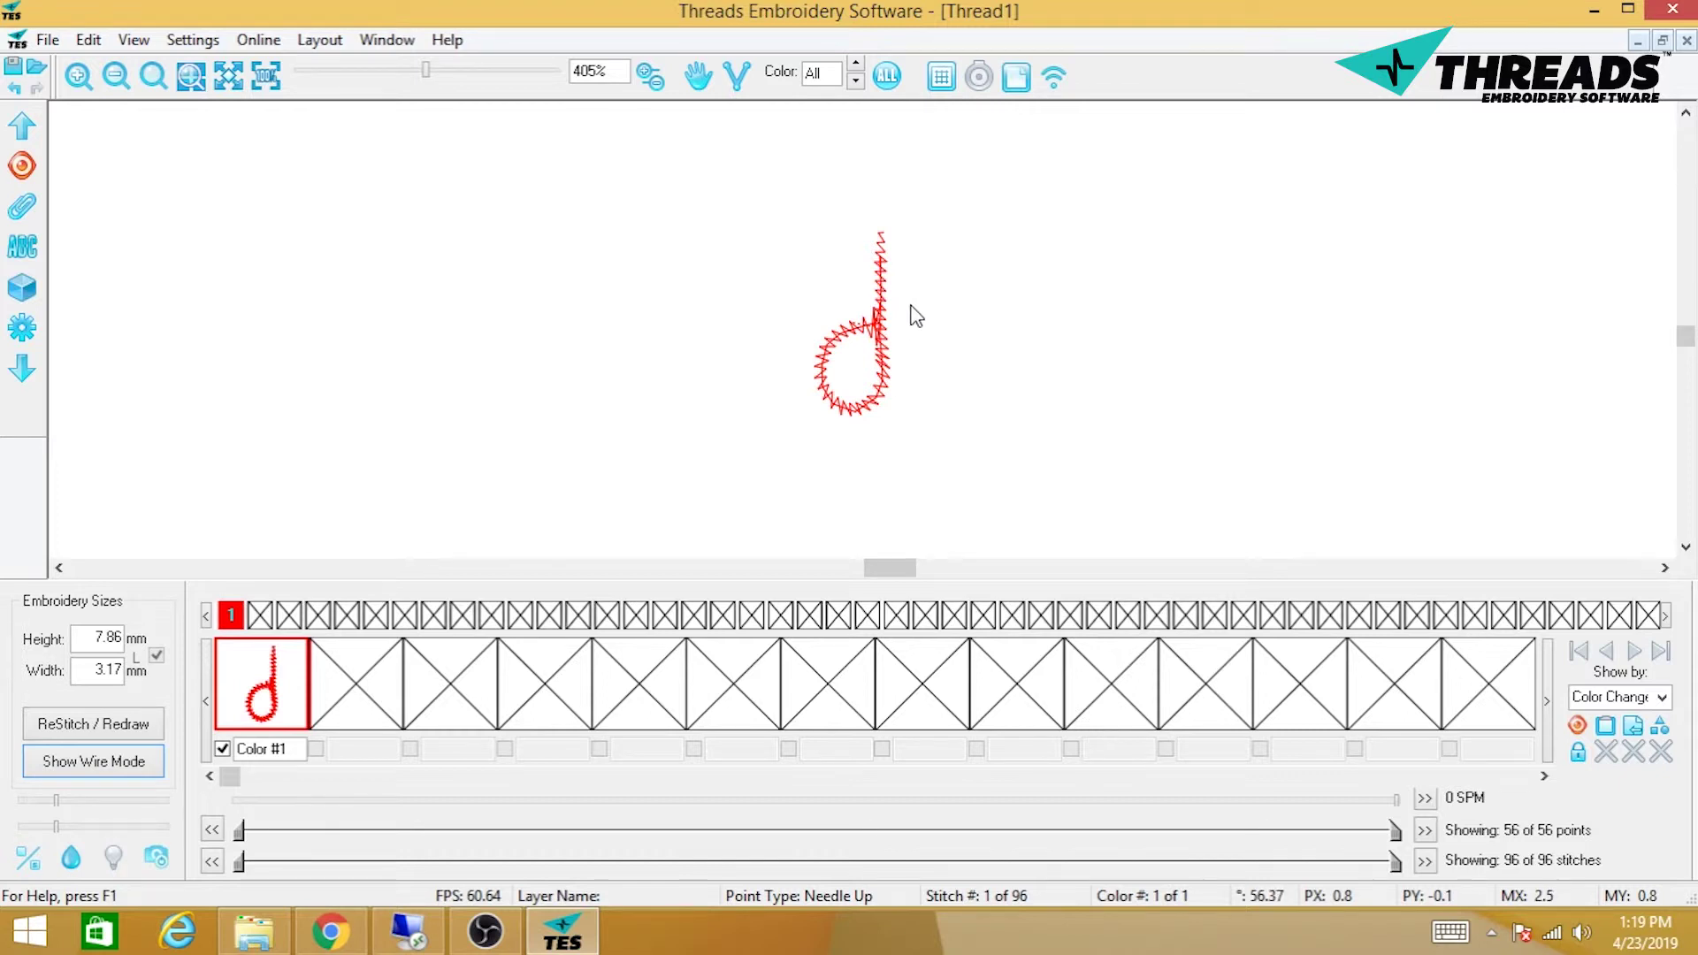
pyautogui.press('F11')
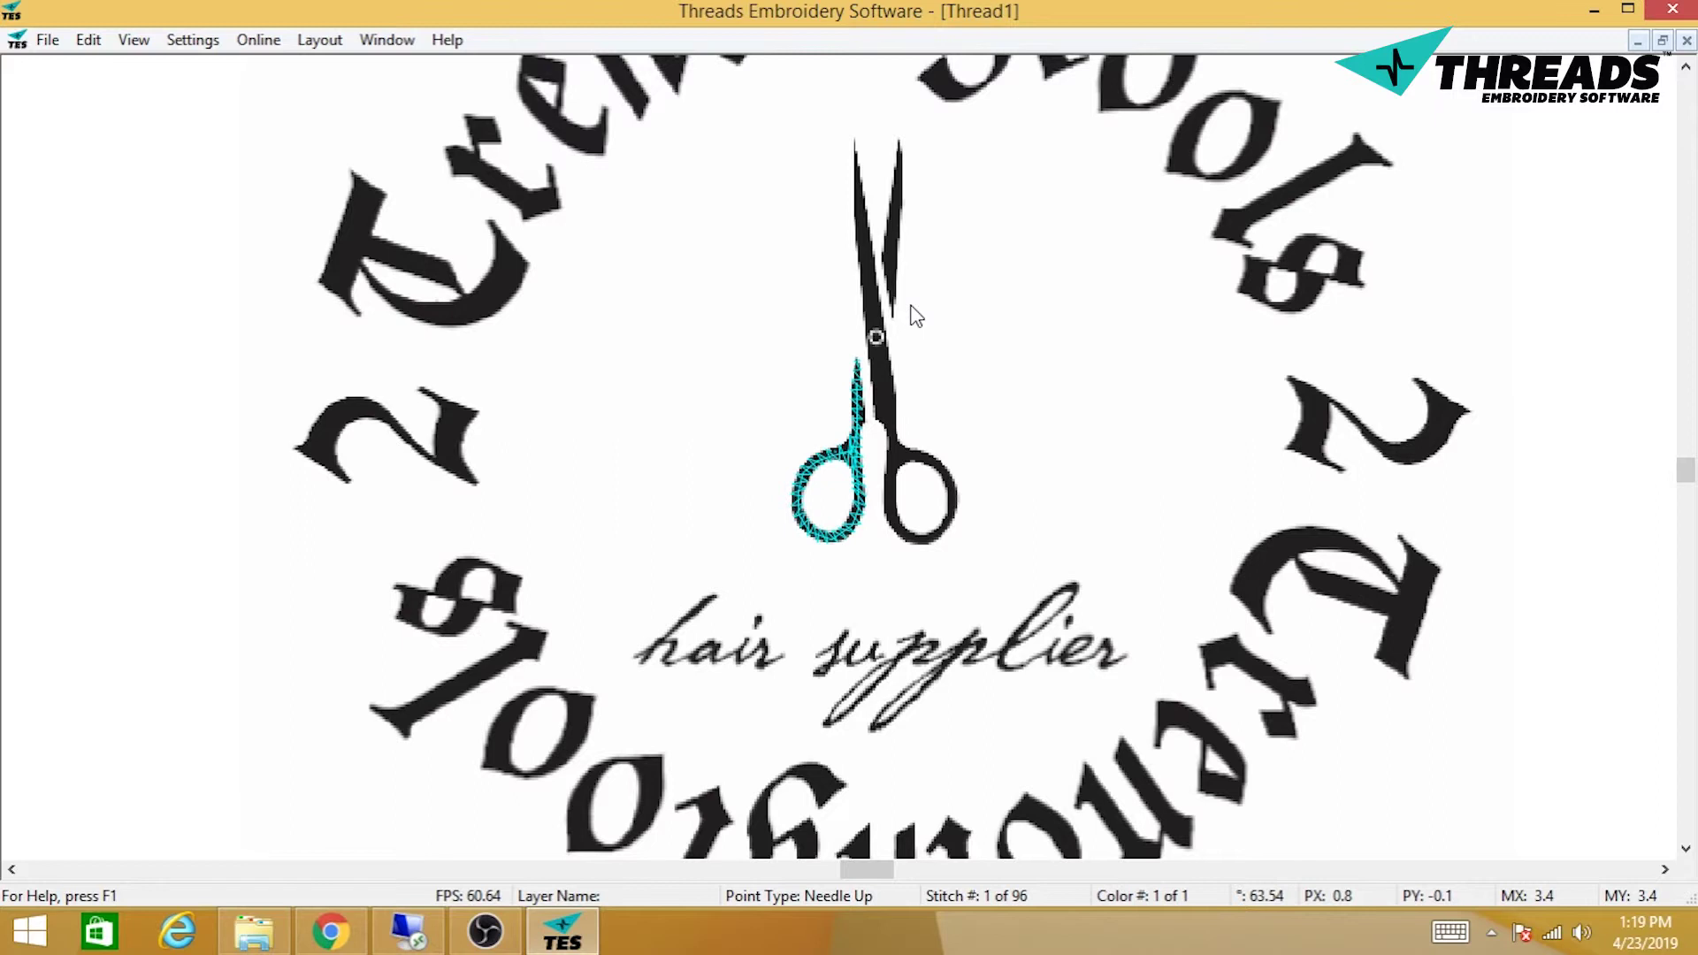
pyautogui.press('w')
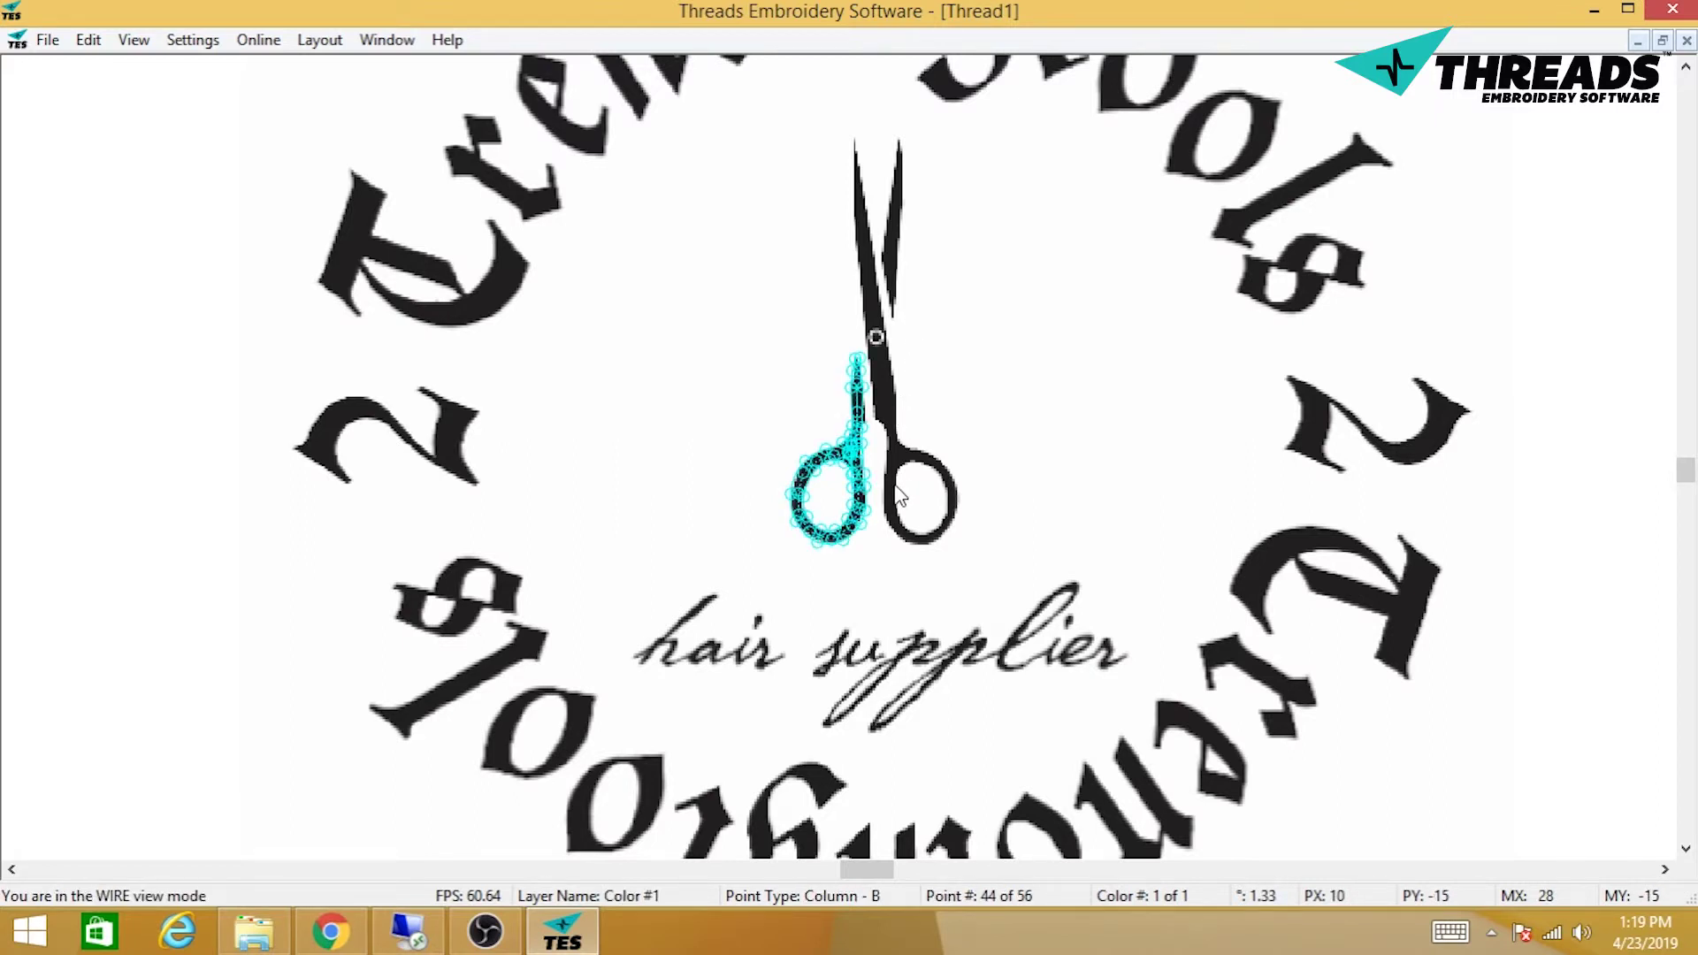
pyautogui.scroll(4, 897, 495)
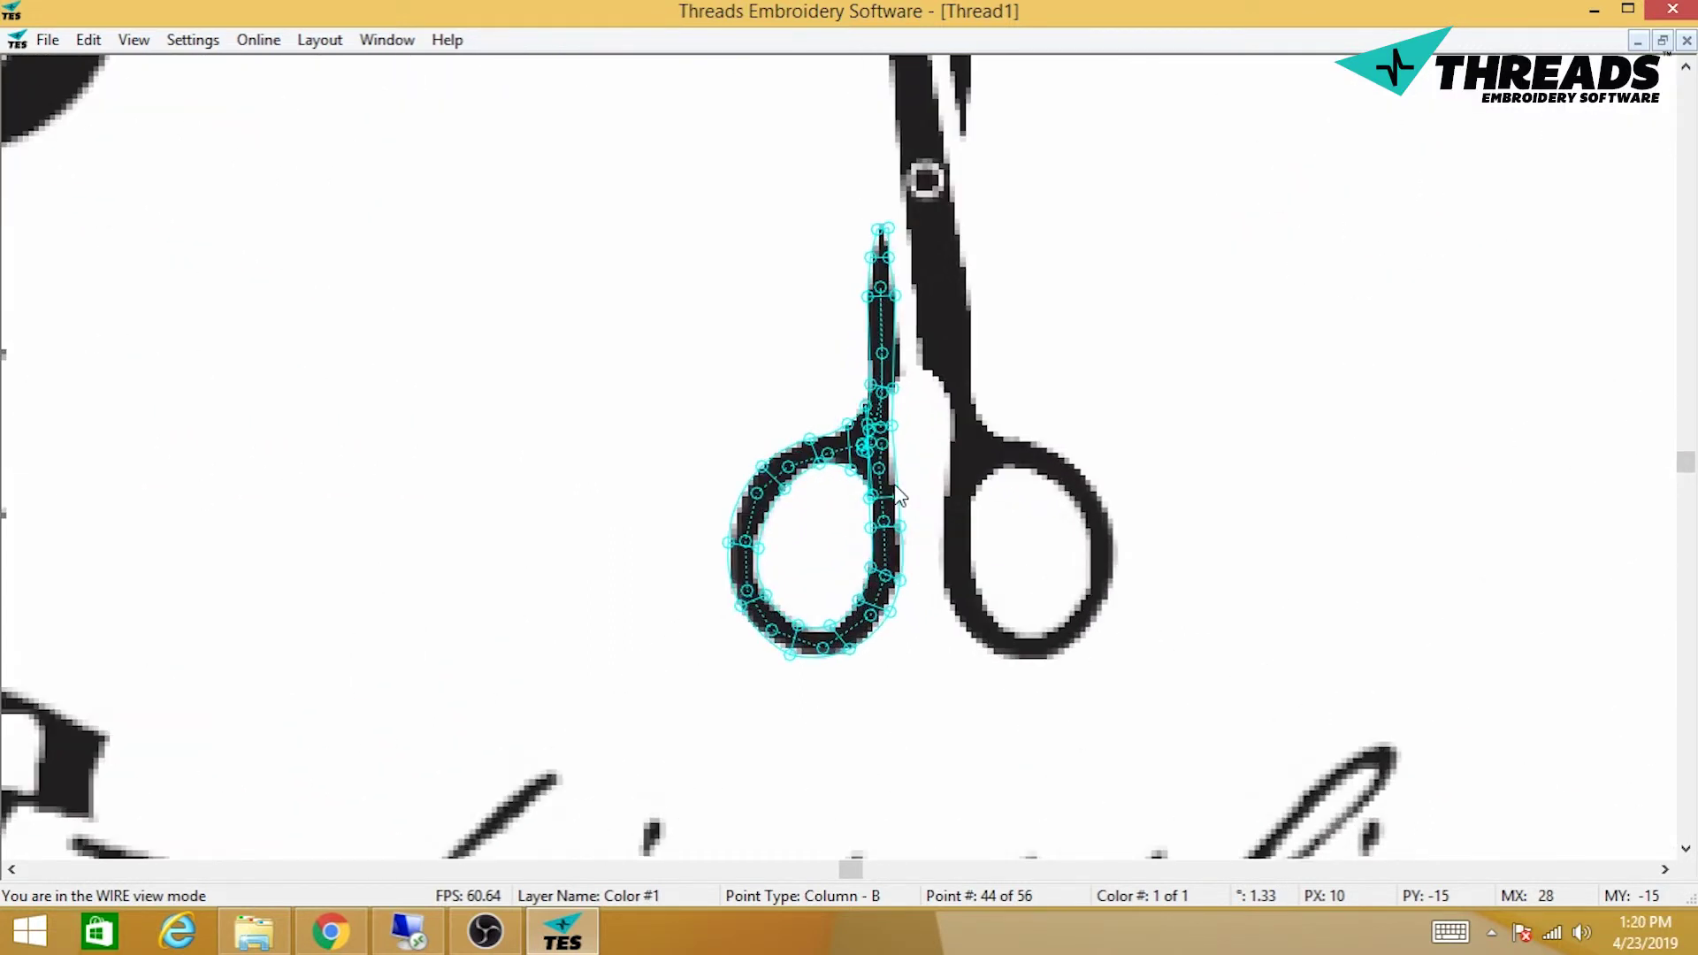
pyautogui.press('Escape')
# Step: Continue from the last point of the left handle's column and add a trim that moves to the middle of the right blade
pyautogui.moveTo(978, 485); pyautogui.dragTo(788, 735)
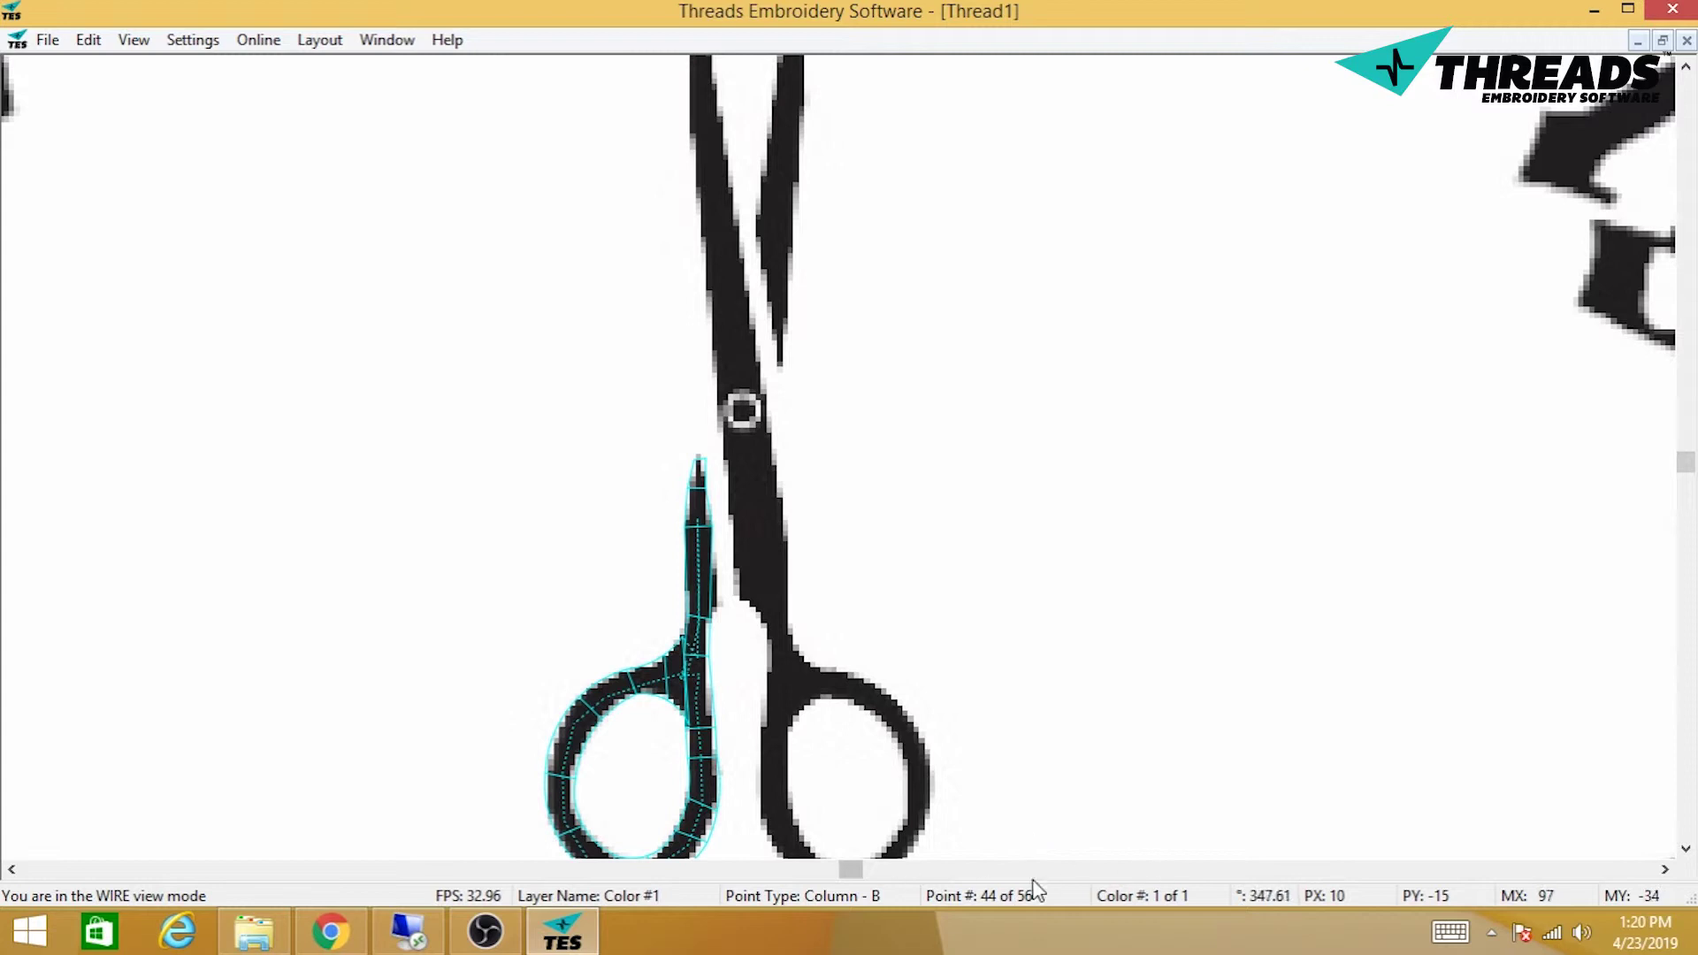
pyautogui.scroll(-1, 1136, 519)
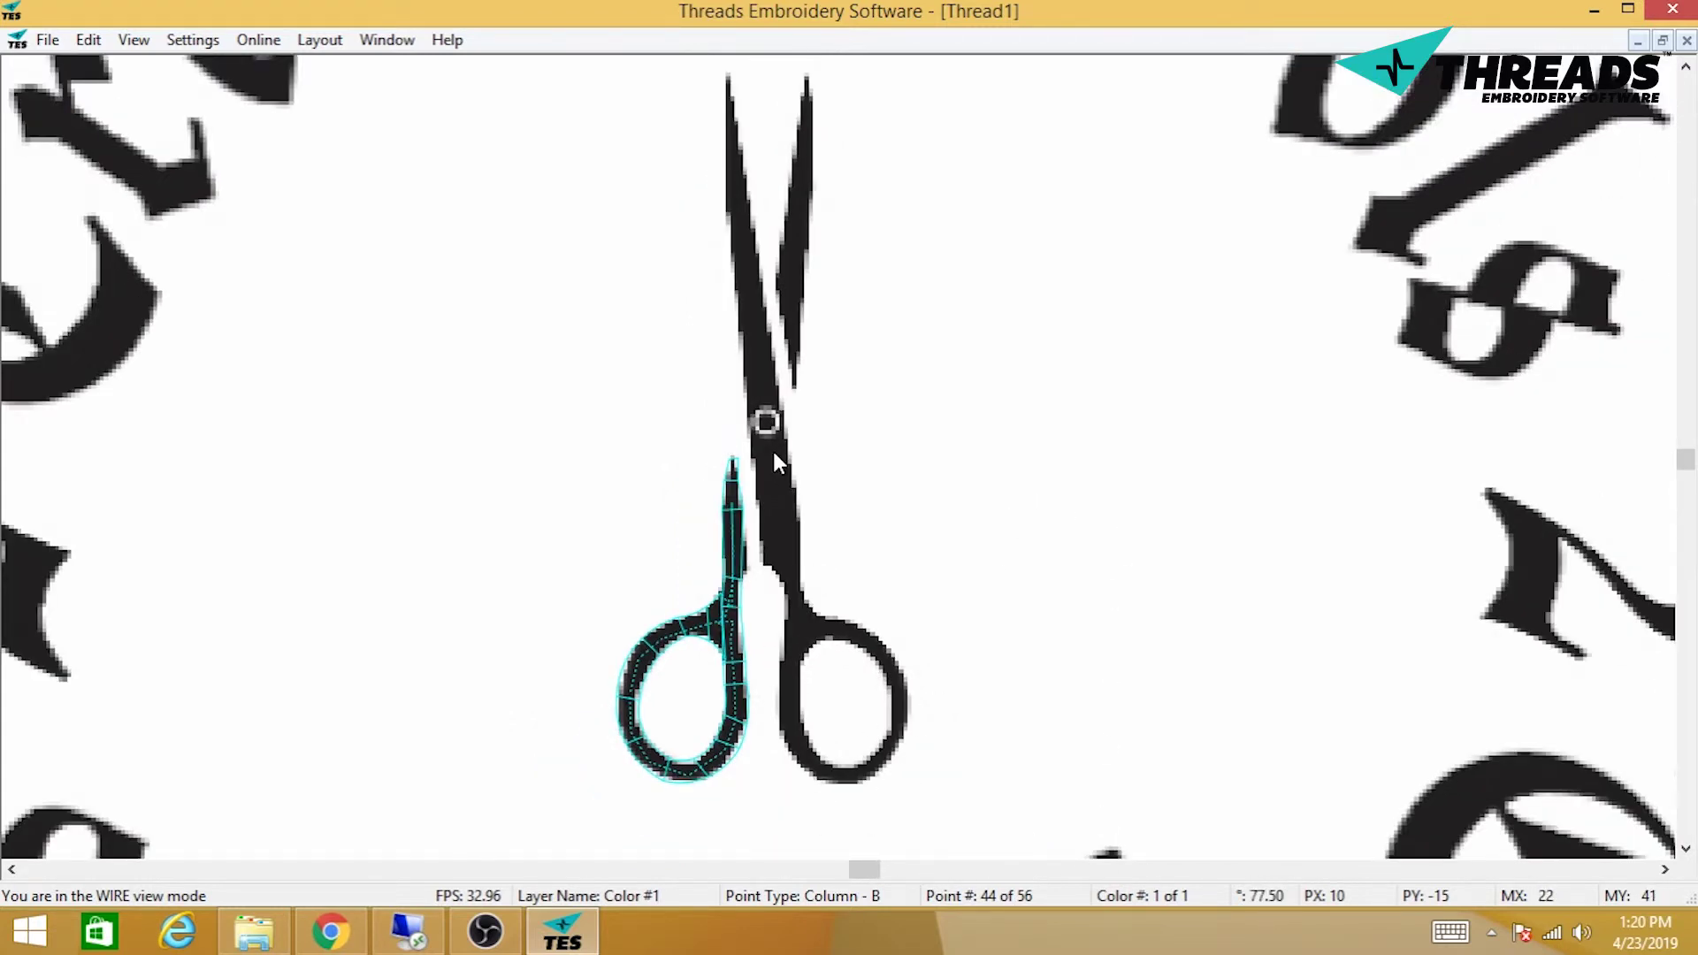
pyautogui.rightClick(655, 418)
pyautogui.moveTo(699, 431)
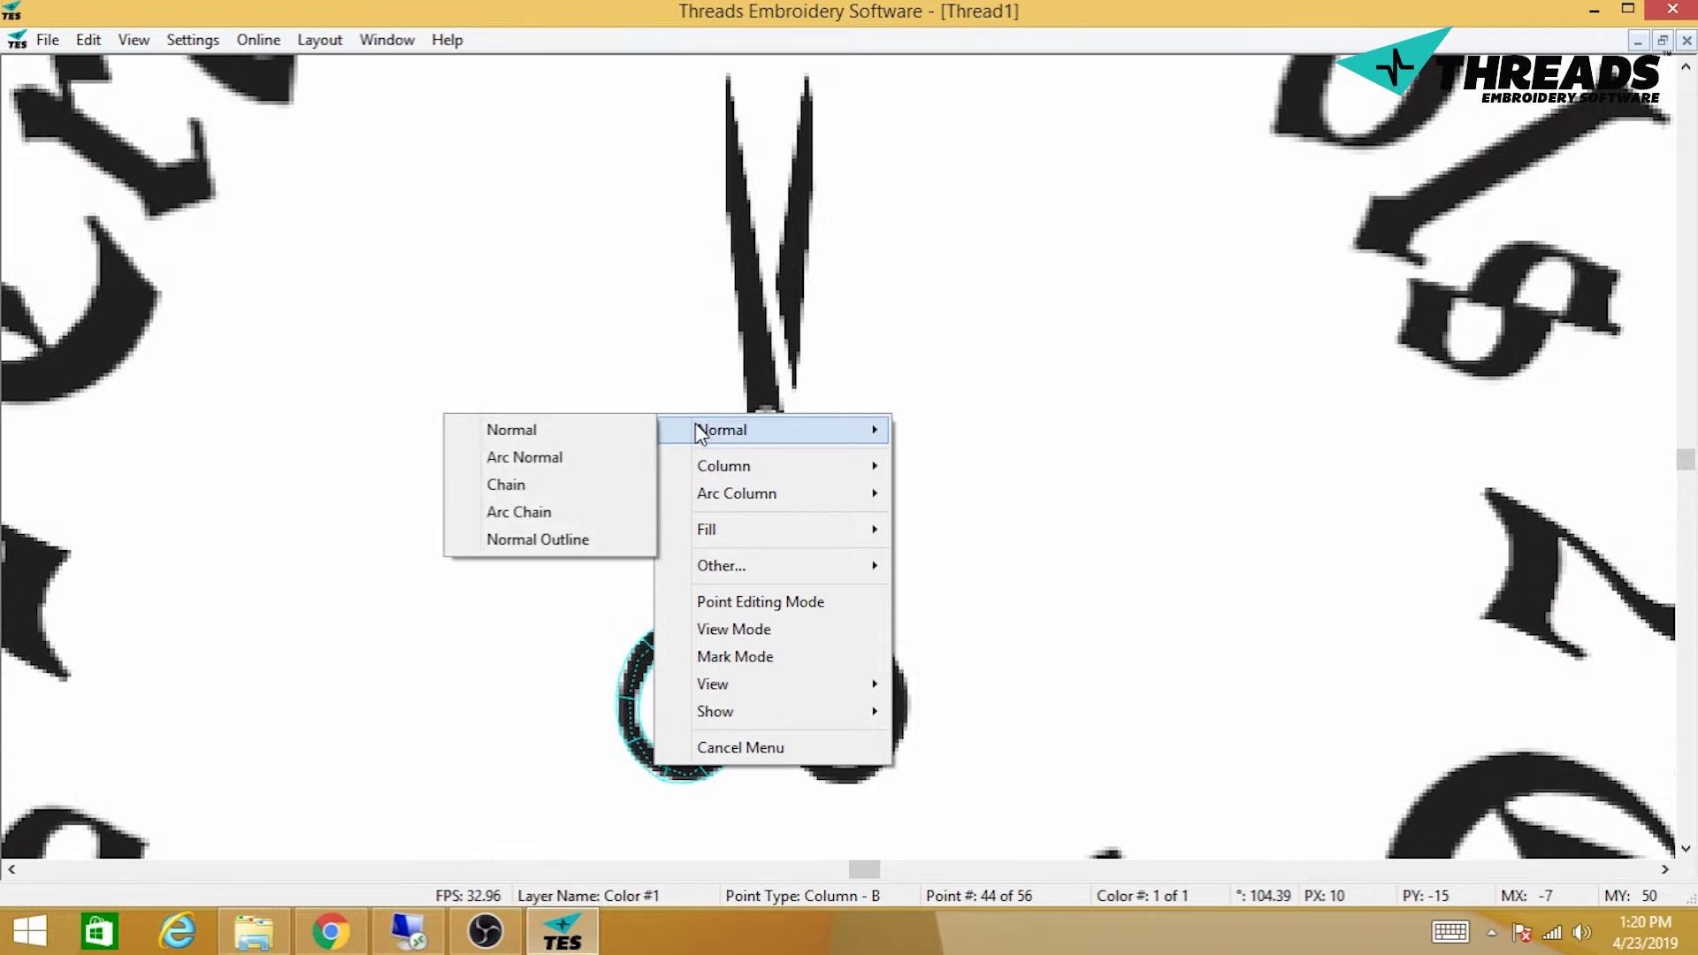
pyautogui.moveTo(738, 566)
pyautogui.click(515, 562)
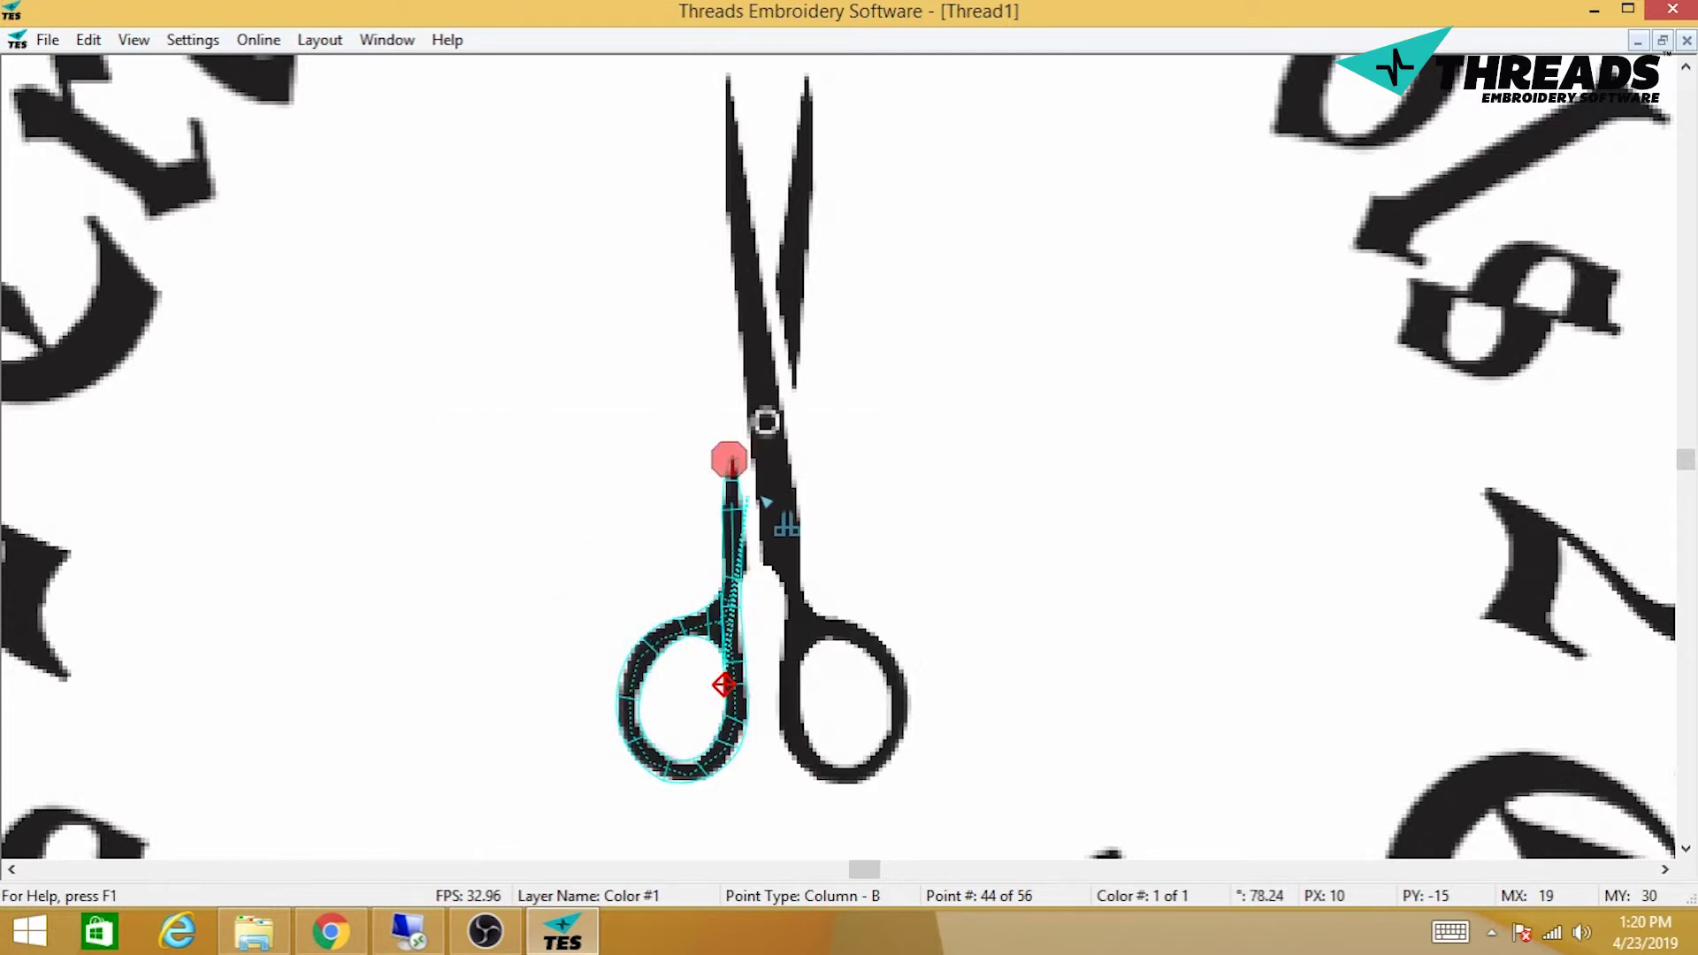
pyautogui.rightClick(729, 464)
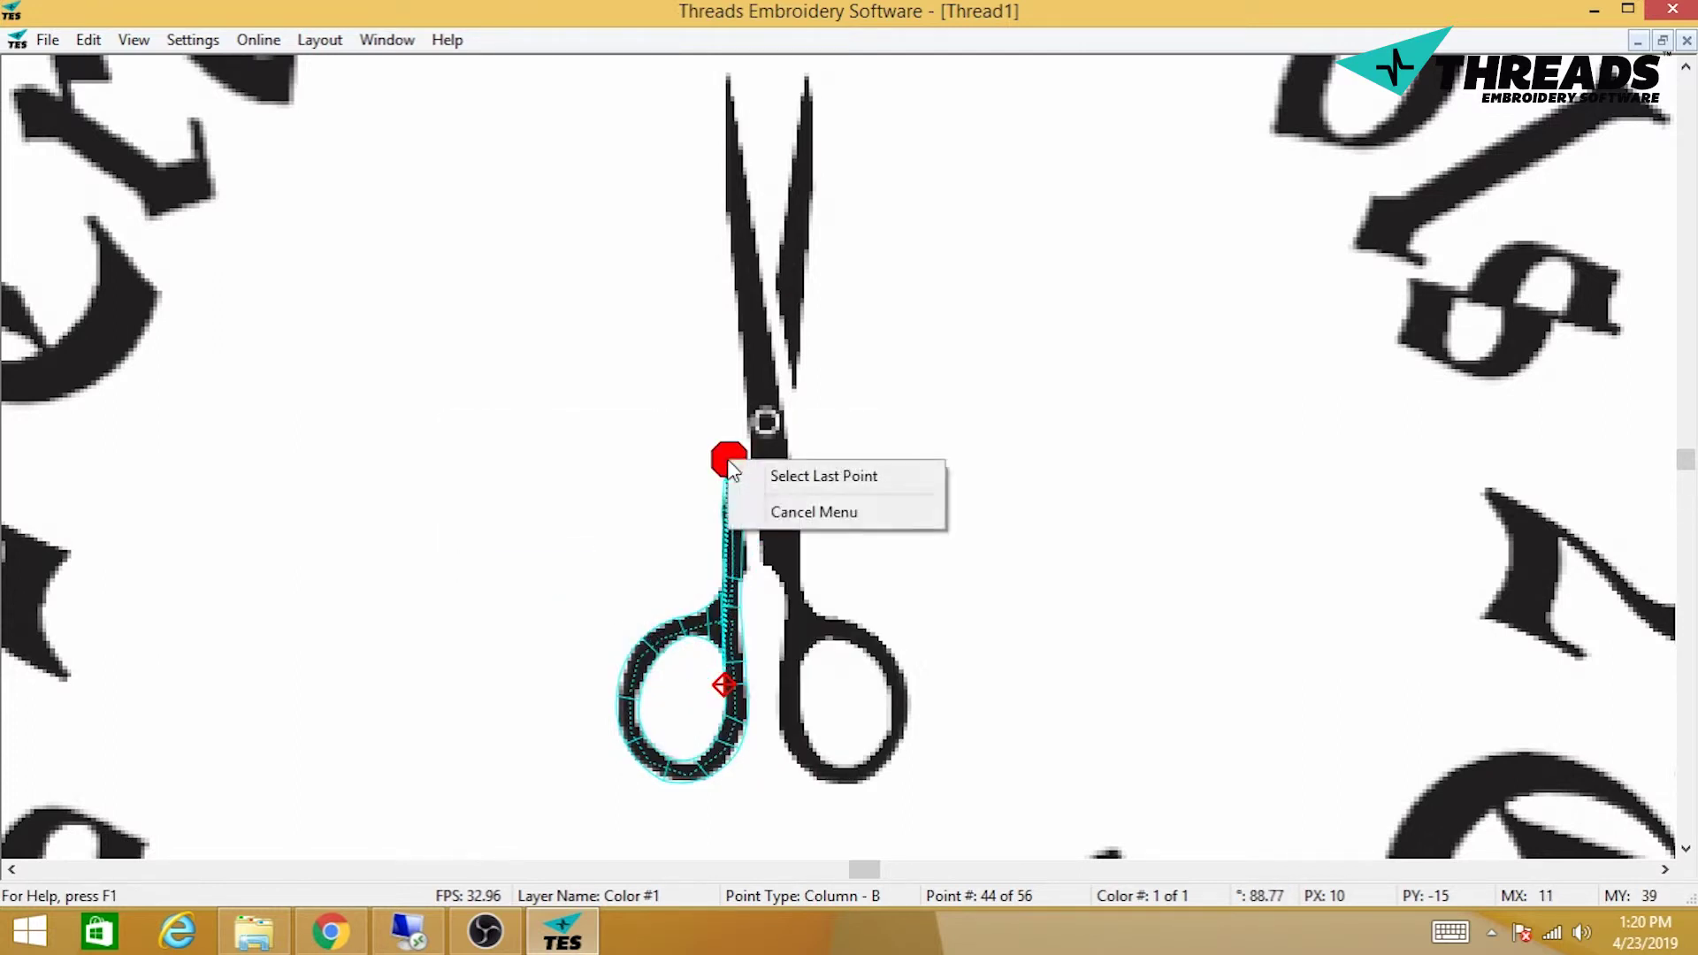
pyautogui.click(760, 476)
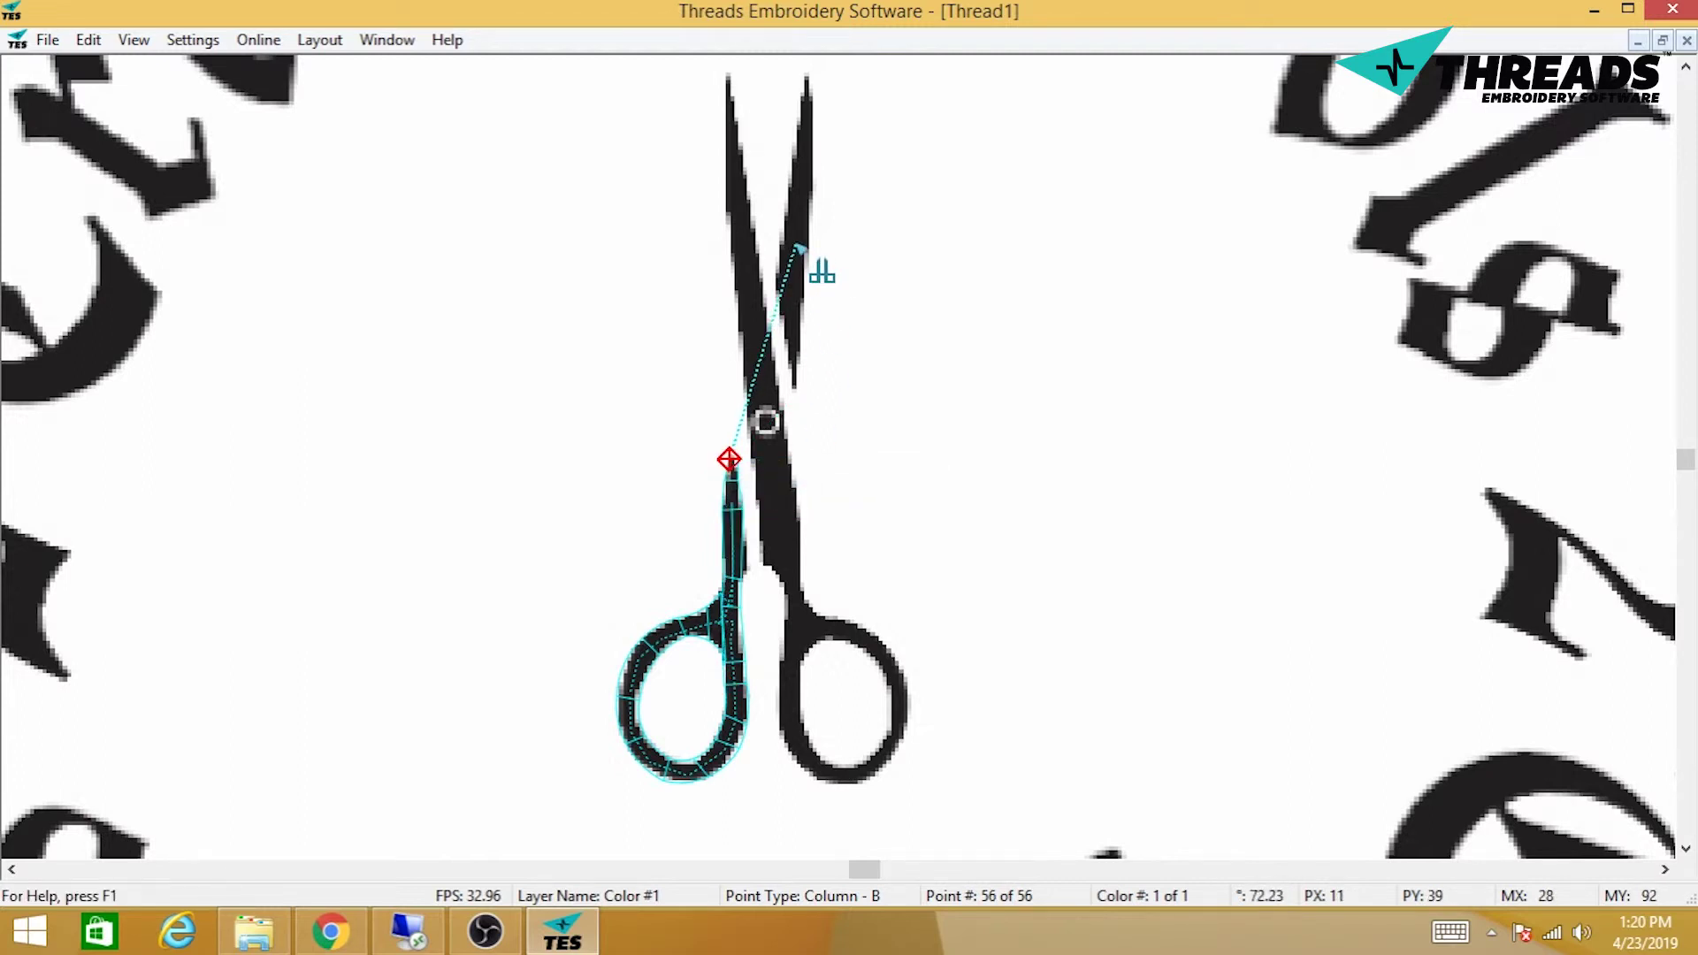
pyautogui.click(799, 247)
# Step: Digitize a Normal underlay run inside the right blade, going down toward its lower tip and back up to its upper tip
pyautogui.click(802, 213)
pyautogui.click(796, 236)
pyautogui.click(795, 266)
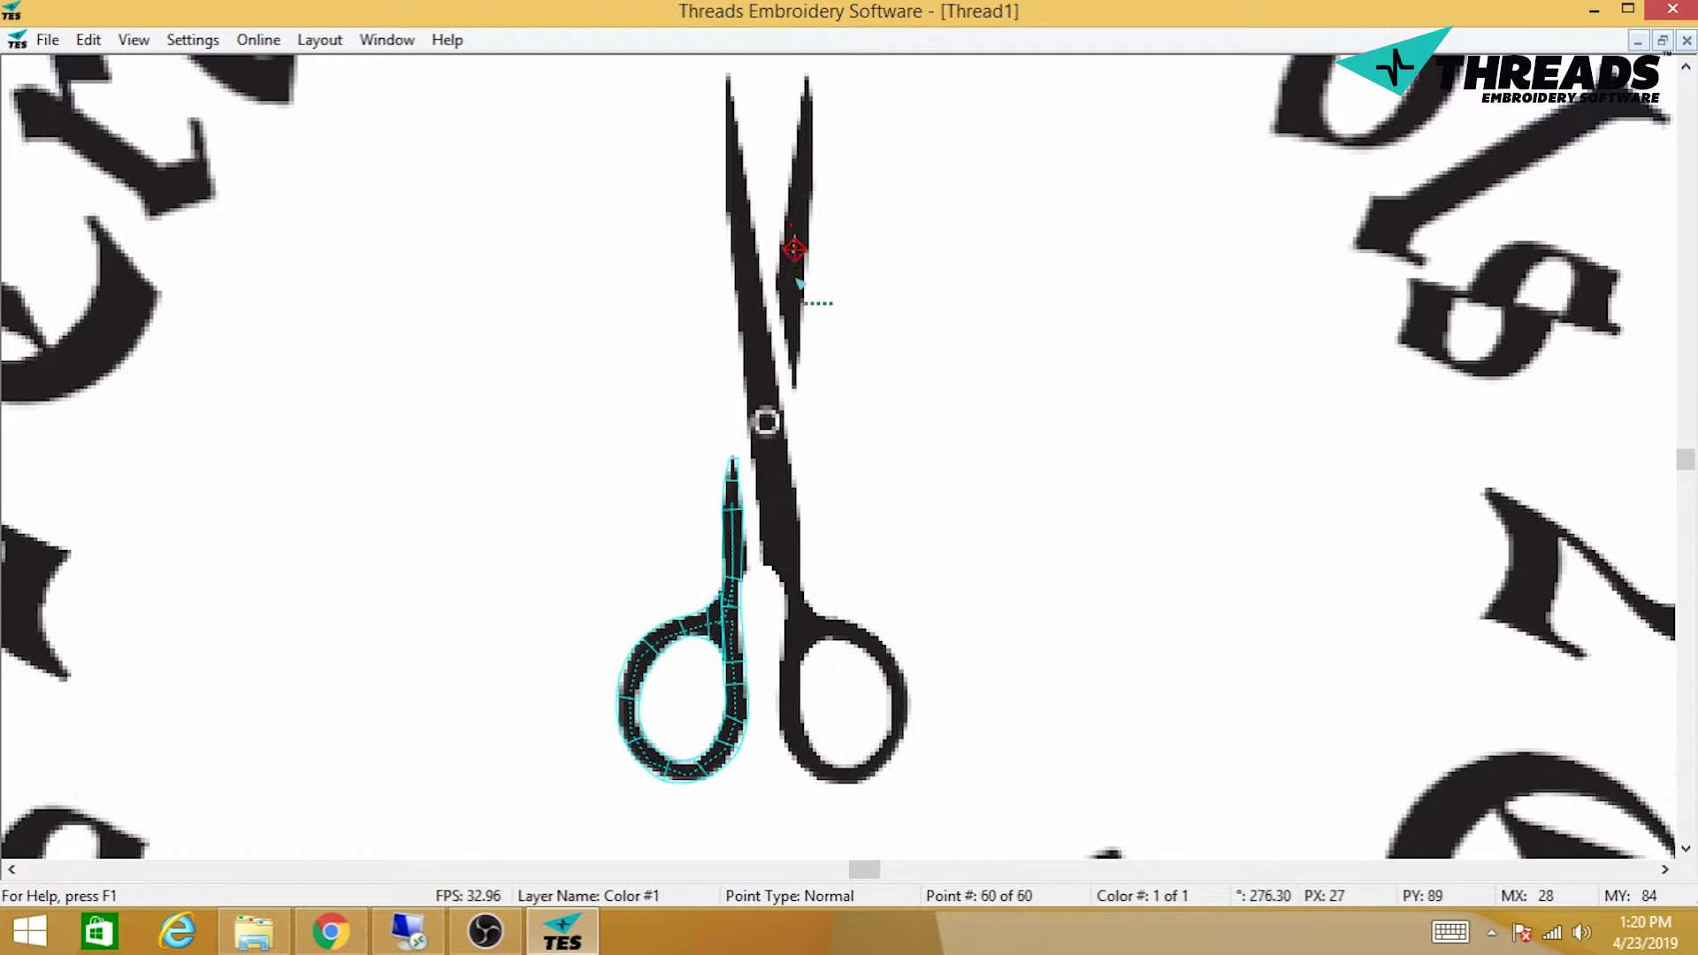
pyautogui.click(793, 318)
pyautogui.click(804, 185)
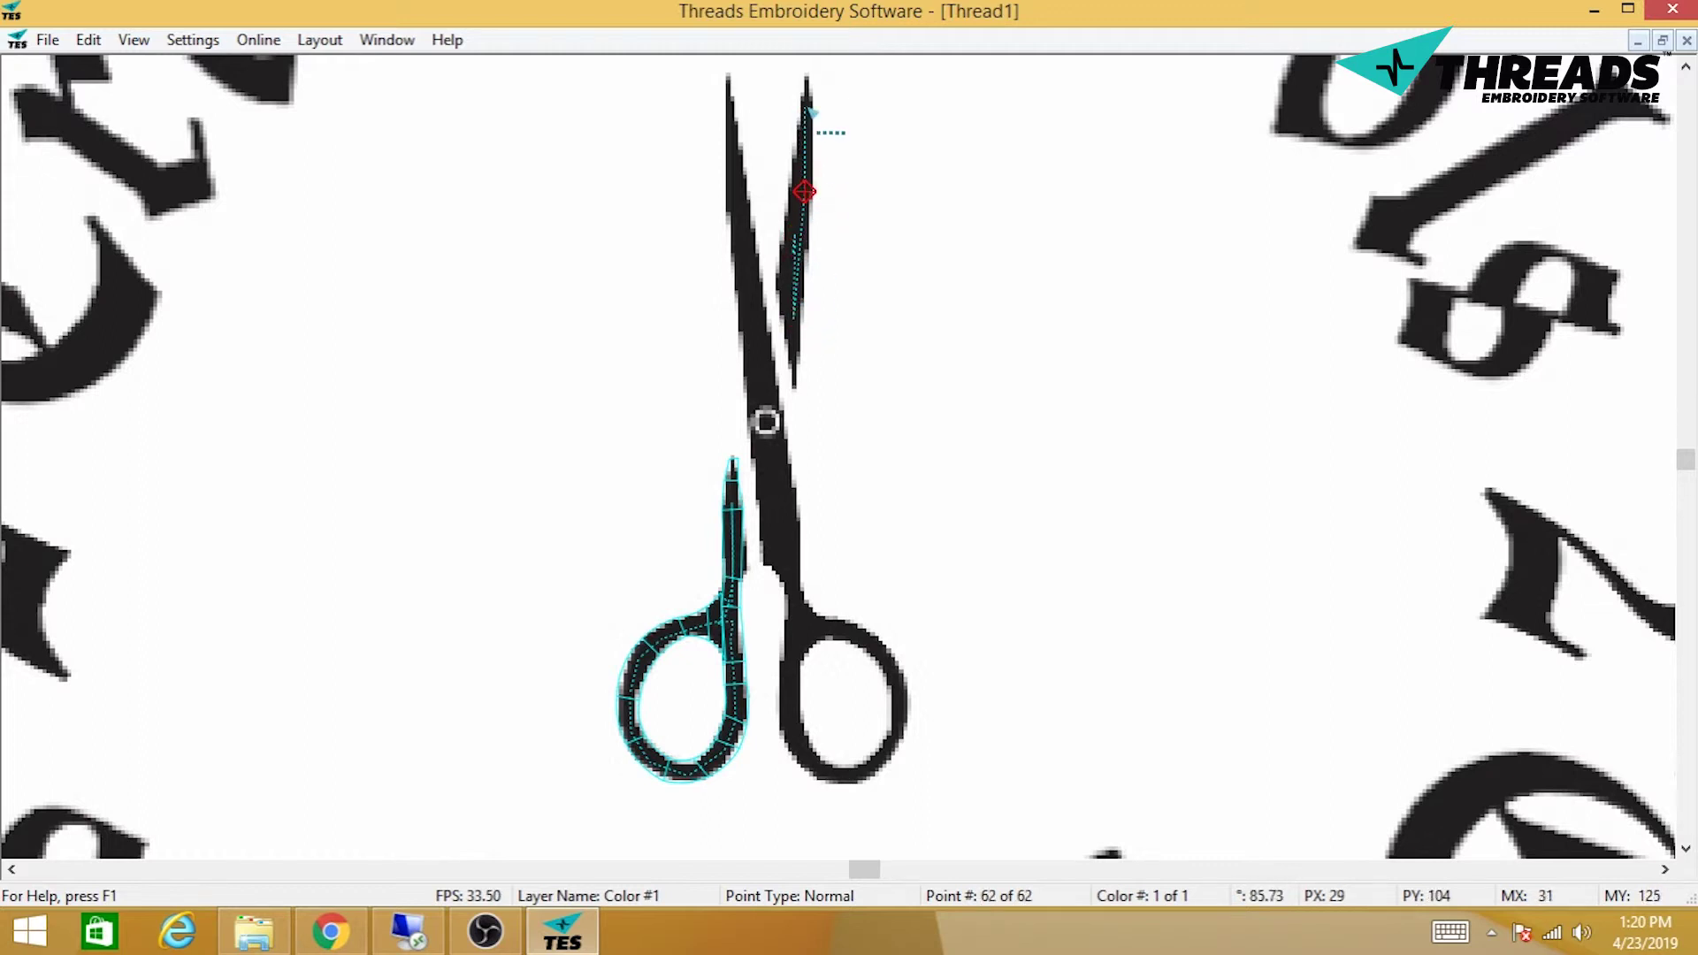
pyautogui.click(807, 107)
# Step: Digitize a Column along the right blade from its upper tip to just above its lower tip, placing point pairs on opposite edges
pyautogui.click(805, 71)
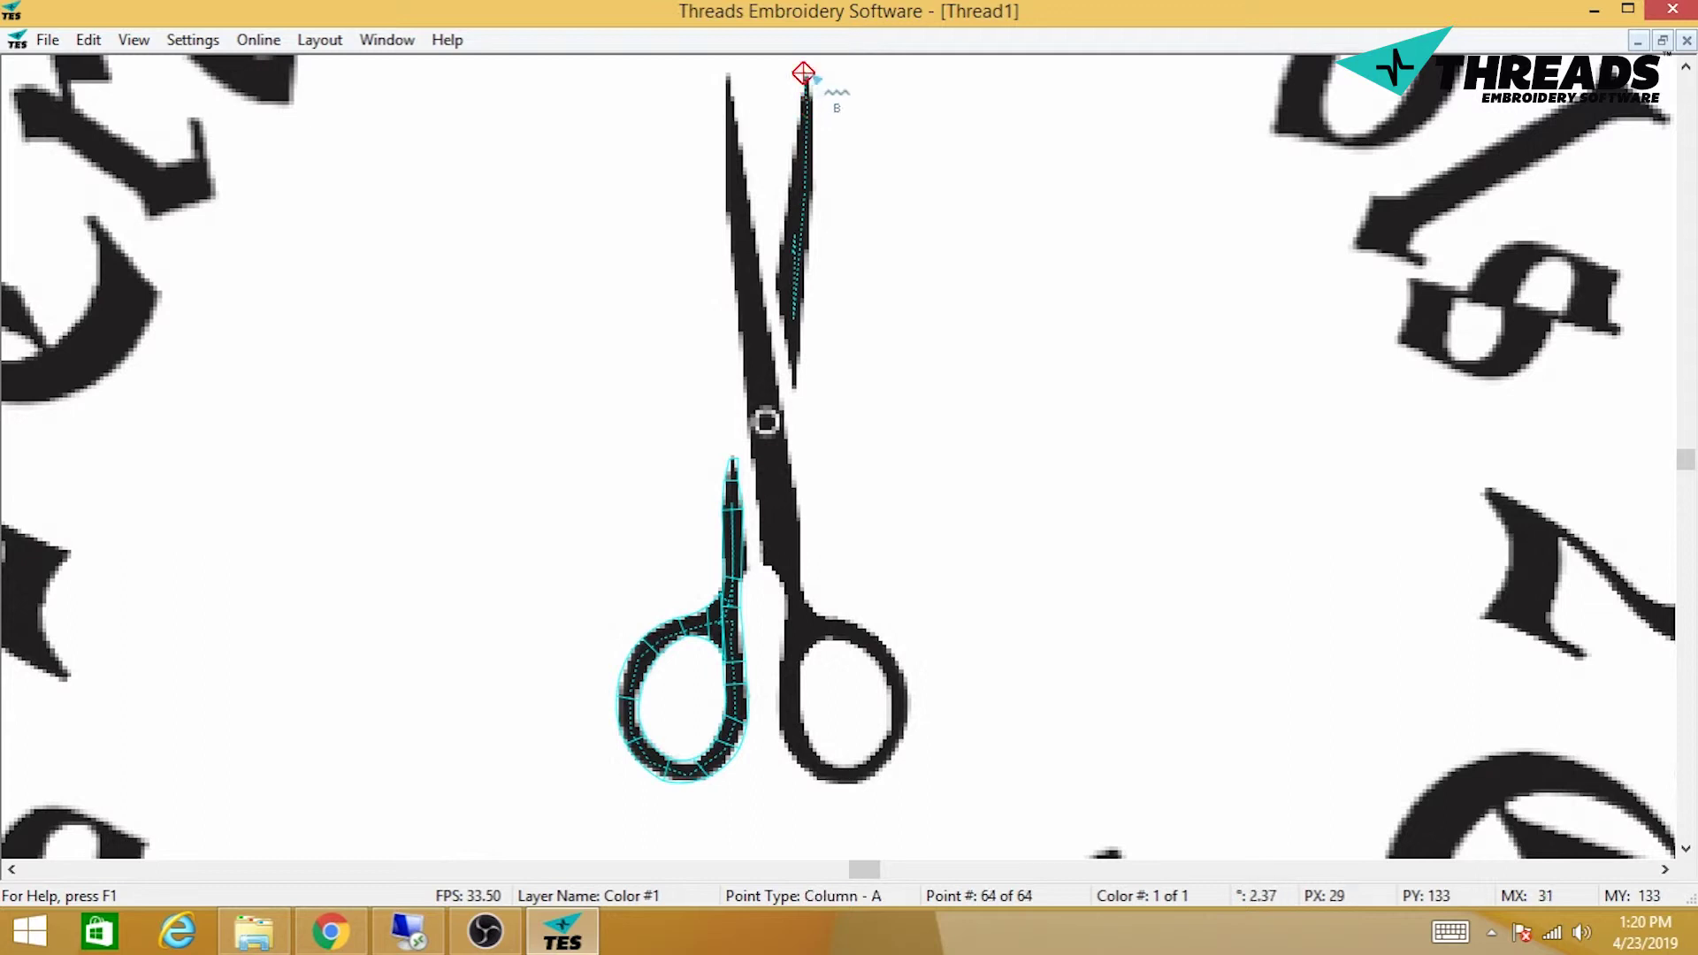
pyautogui.click(810, 73)
pyautogui.click(815, 128)
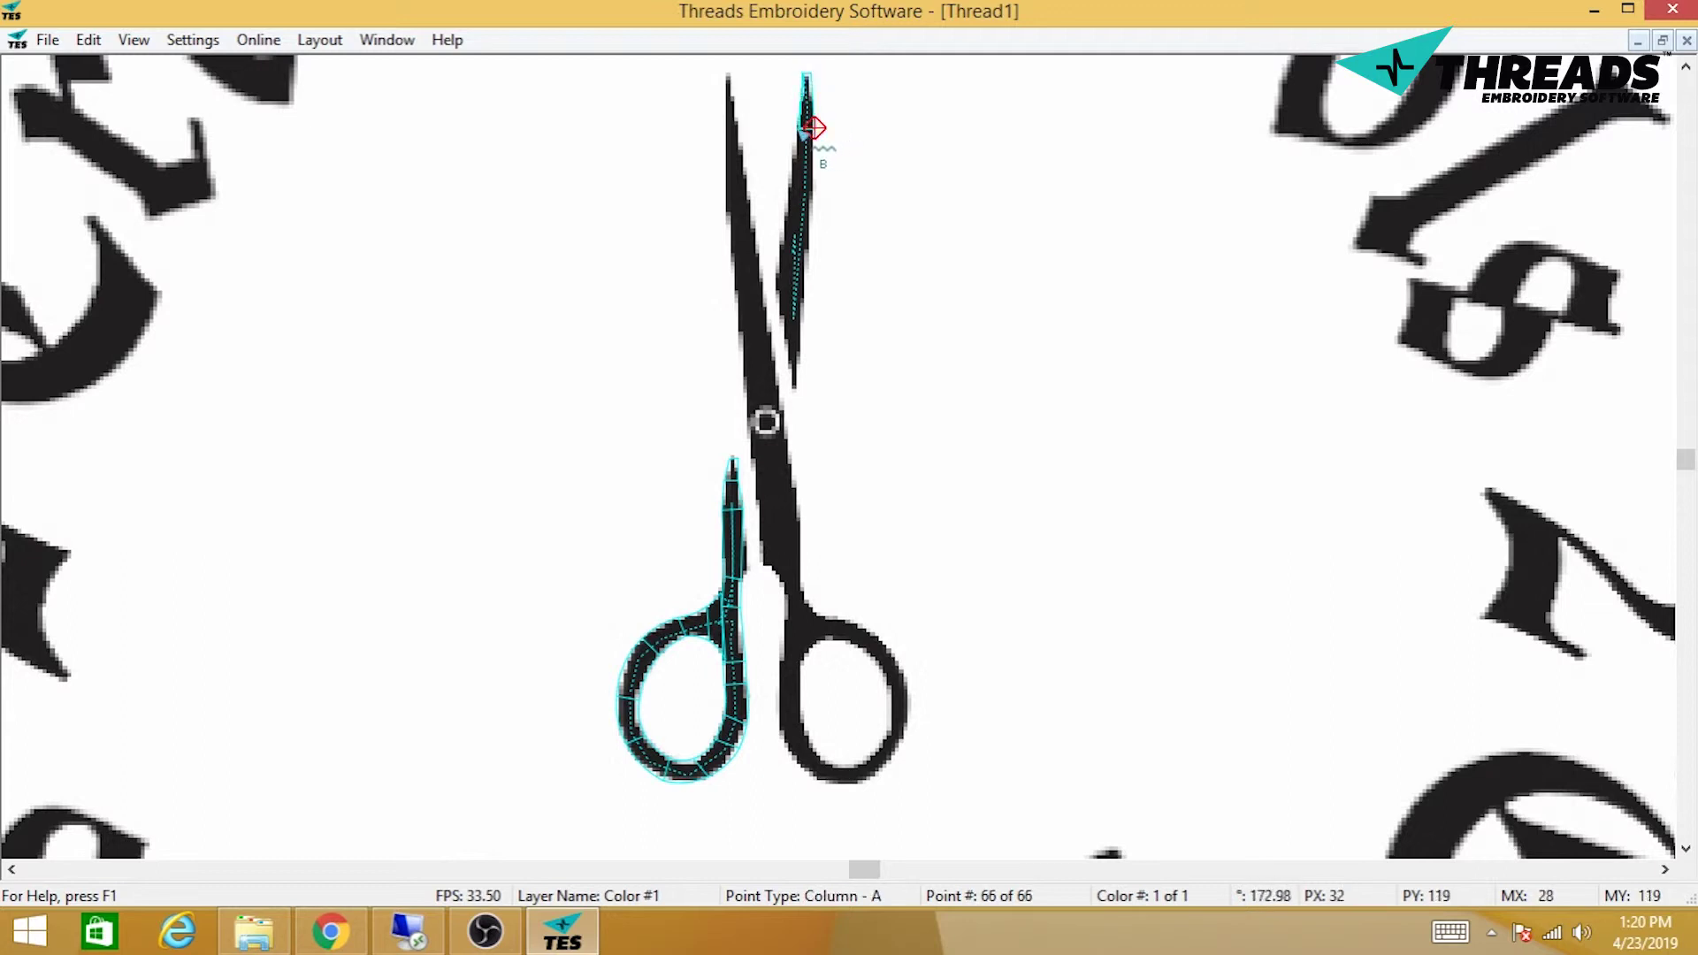
pyautogui.click(795, 129)
pyautogui.click(789, 197)
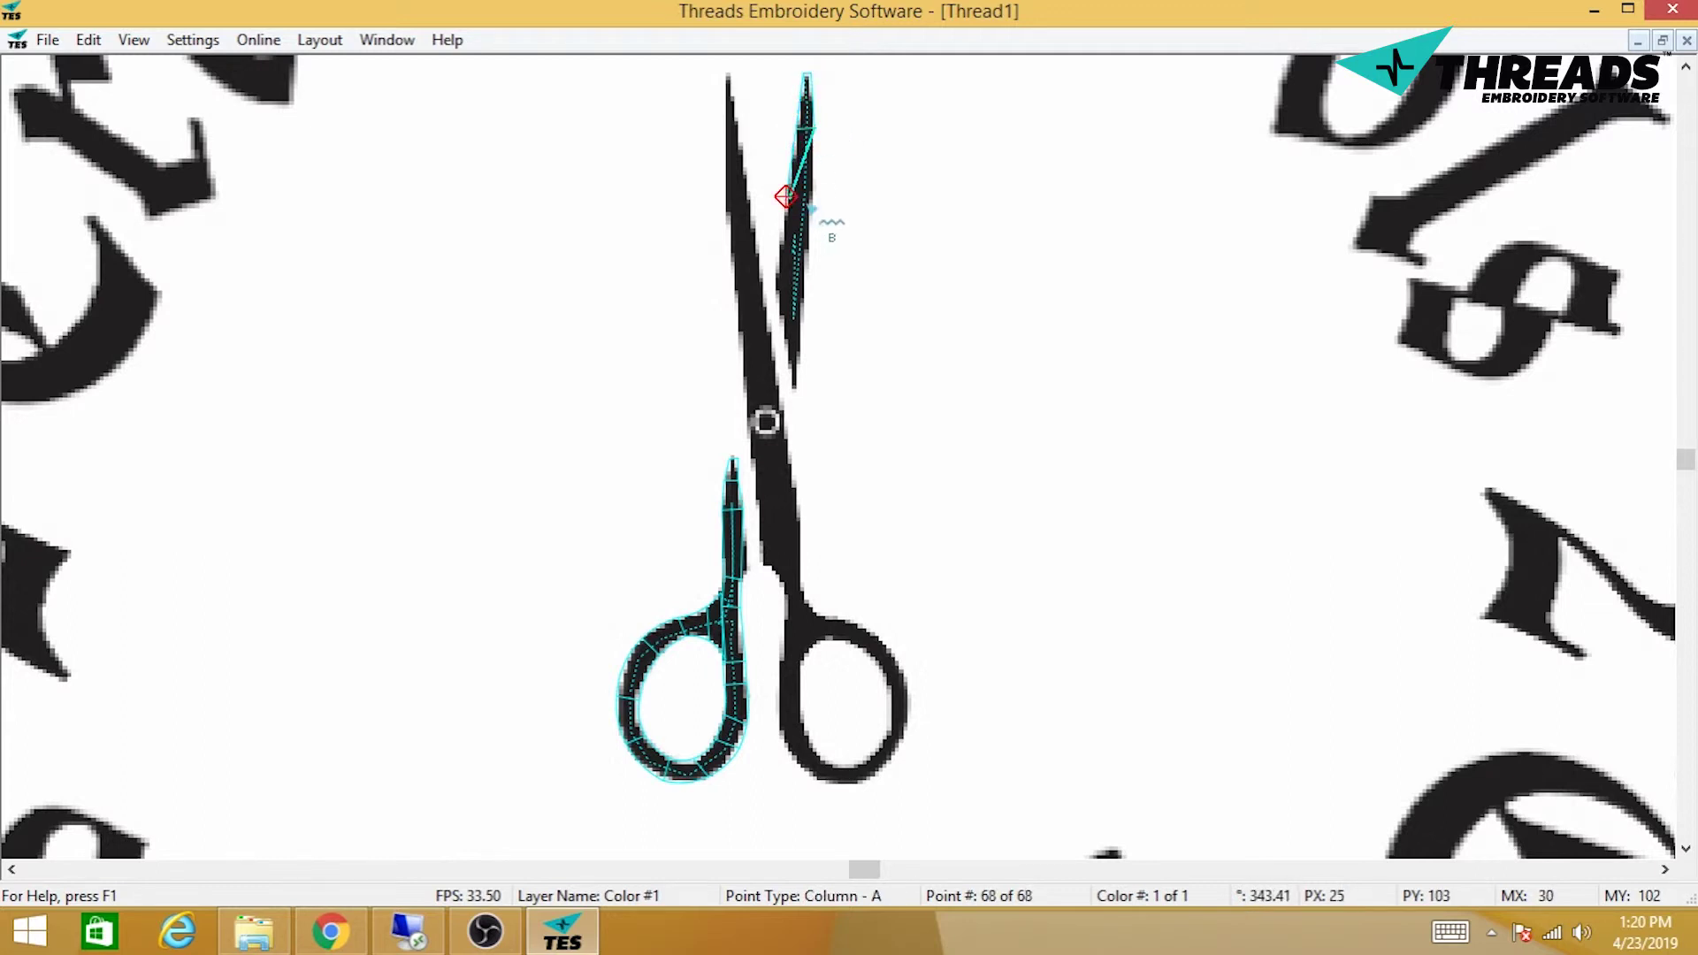
pyautogui.click(814, 203)
pyautogui.click(806, 292)
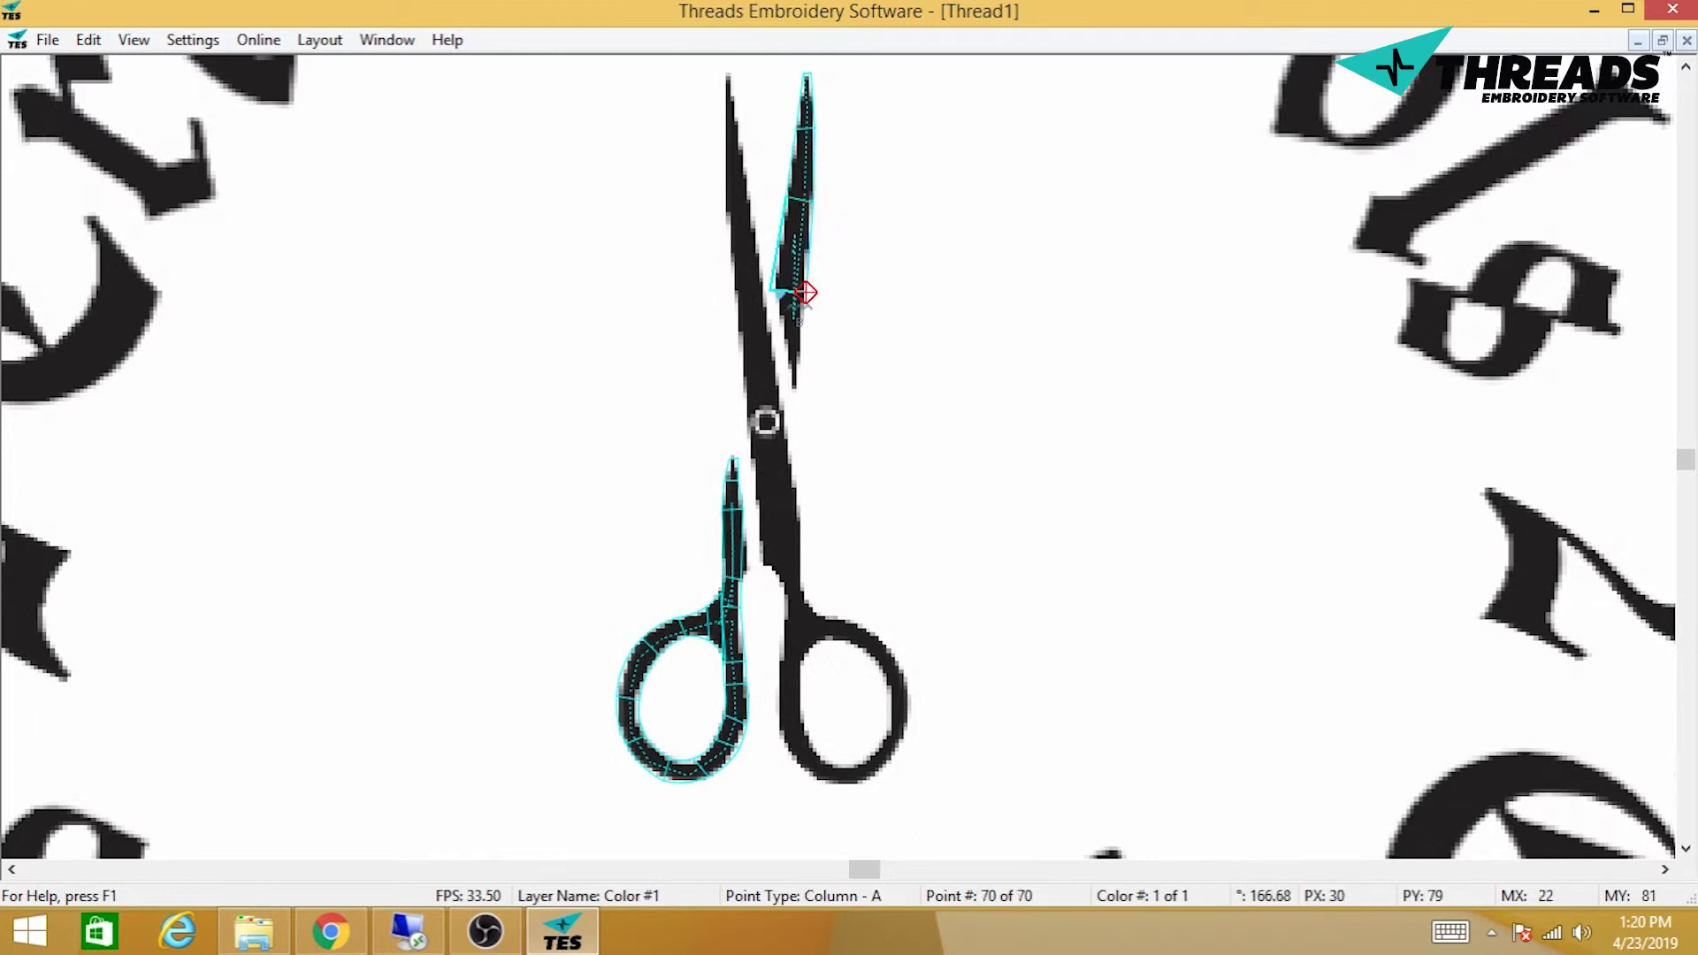
pyautogui.click(778, 283)
pyautogui.click(782, 334)
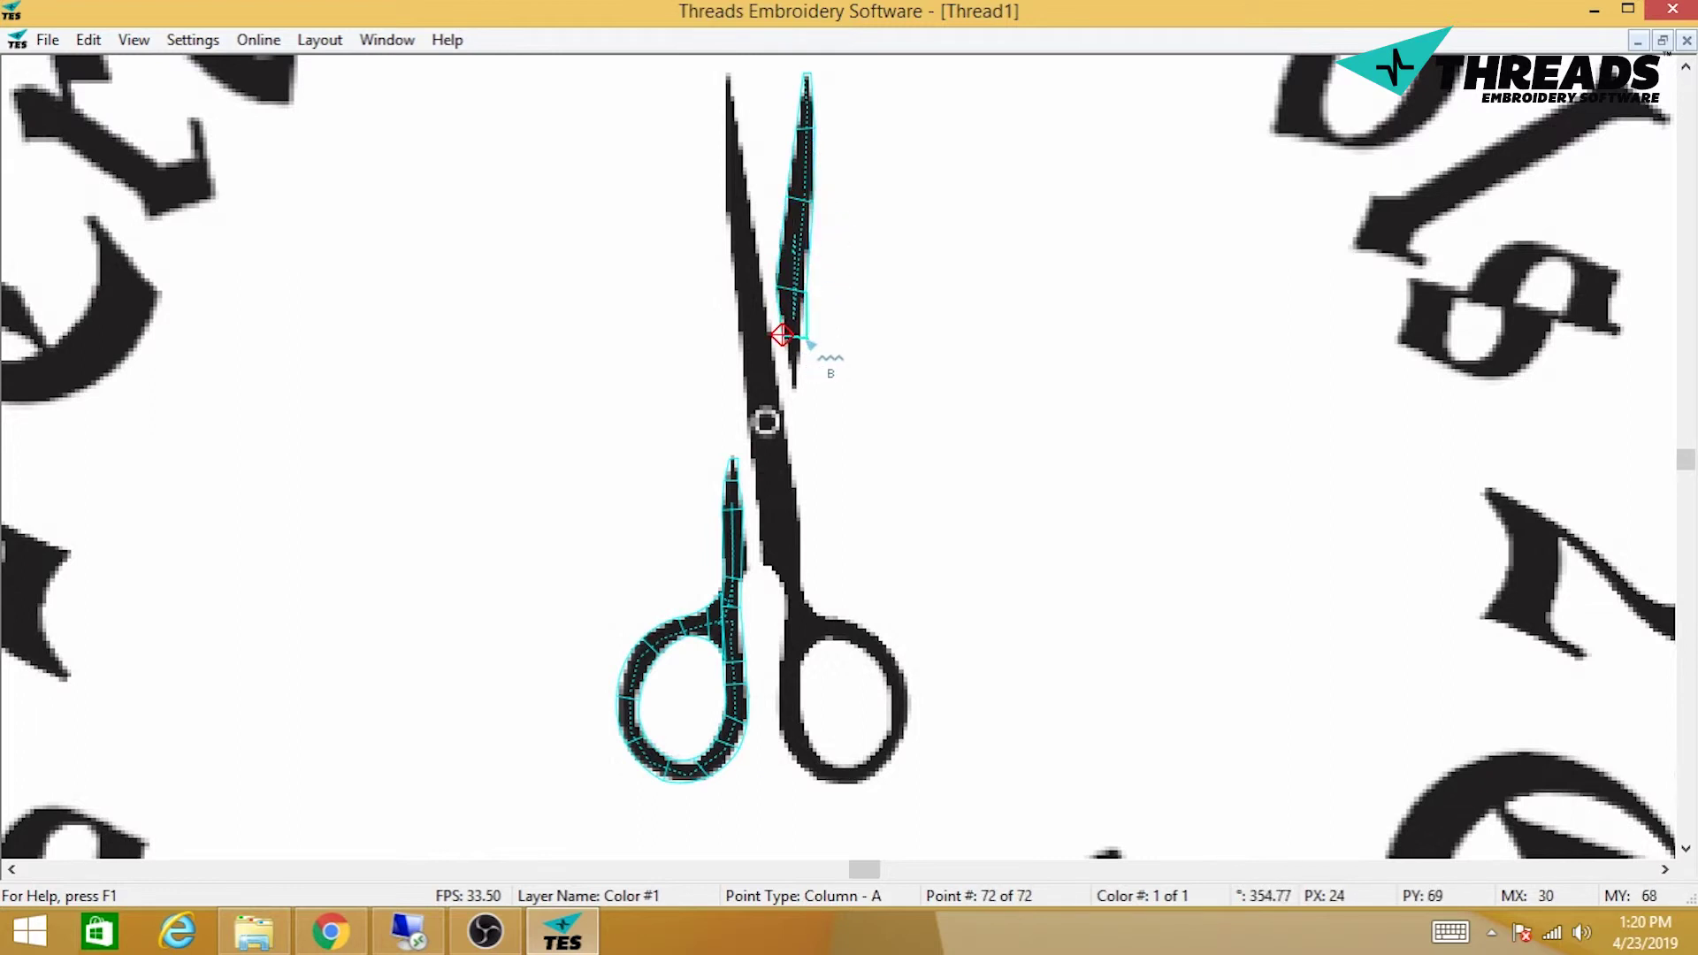
pyautogui.click(801, 338)
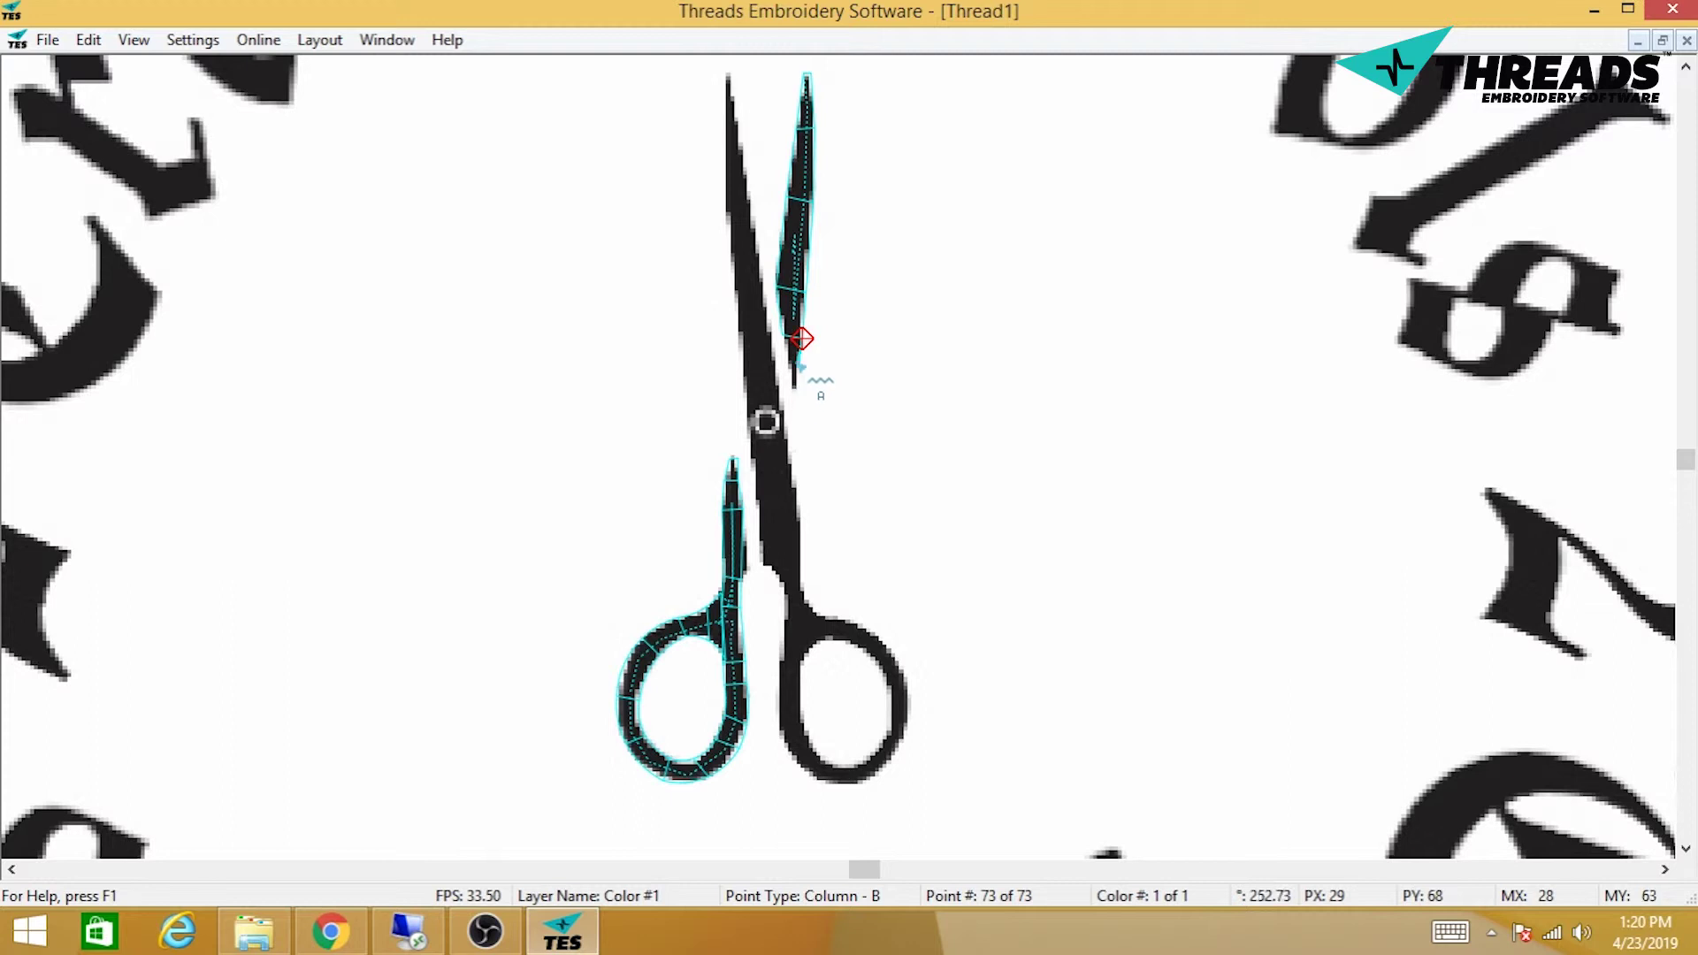
# Step: Close the right blade's column with a 3 Point Column End at the blade's lower tip
pyautogui.rightClick(802, 371)
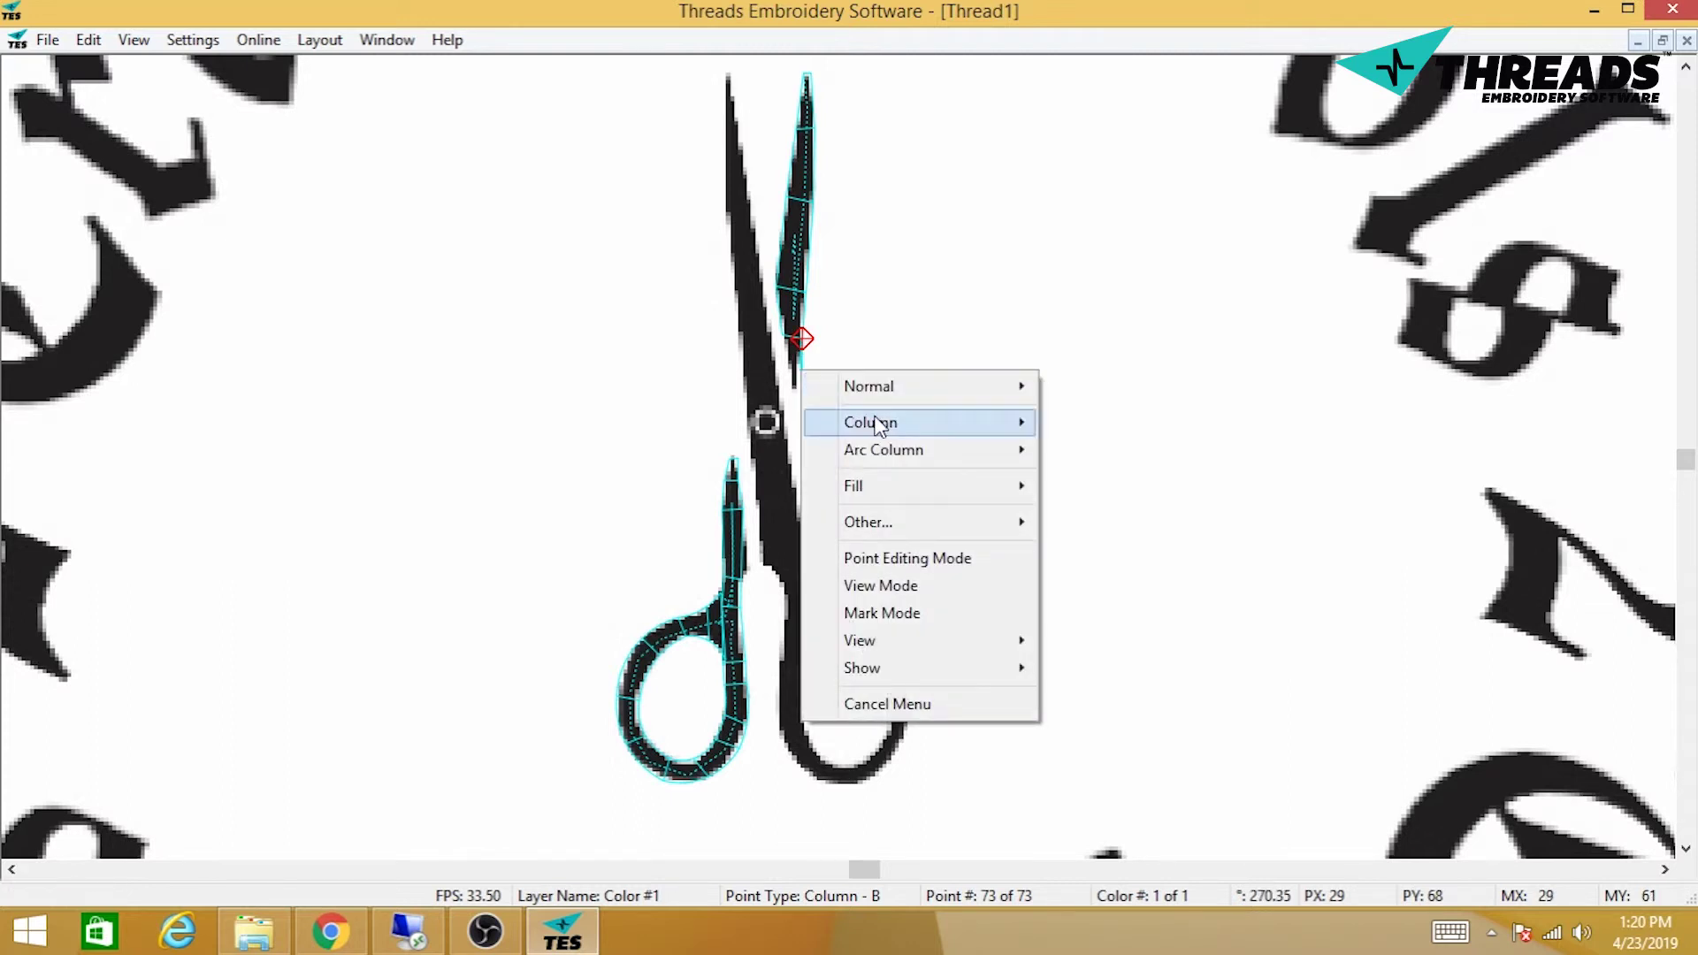
pyautogui.moveTo(877, 417)
pyautogui.moveTo(729, 474)
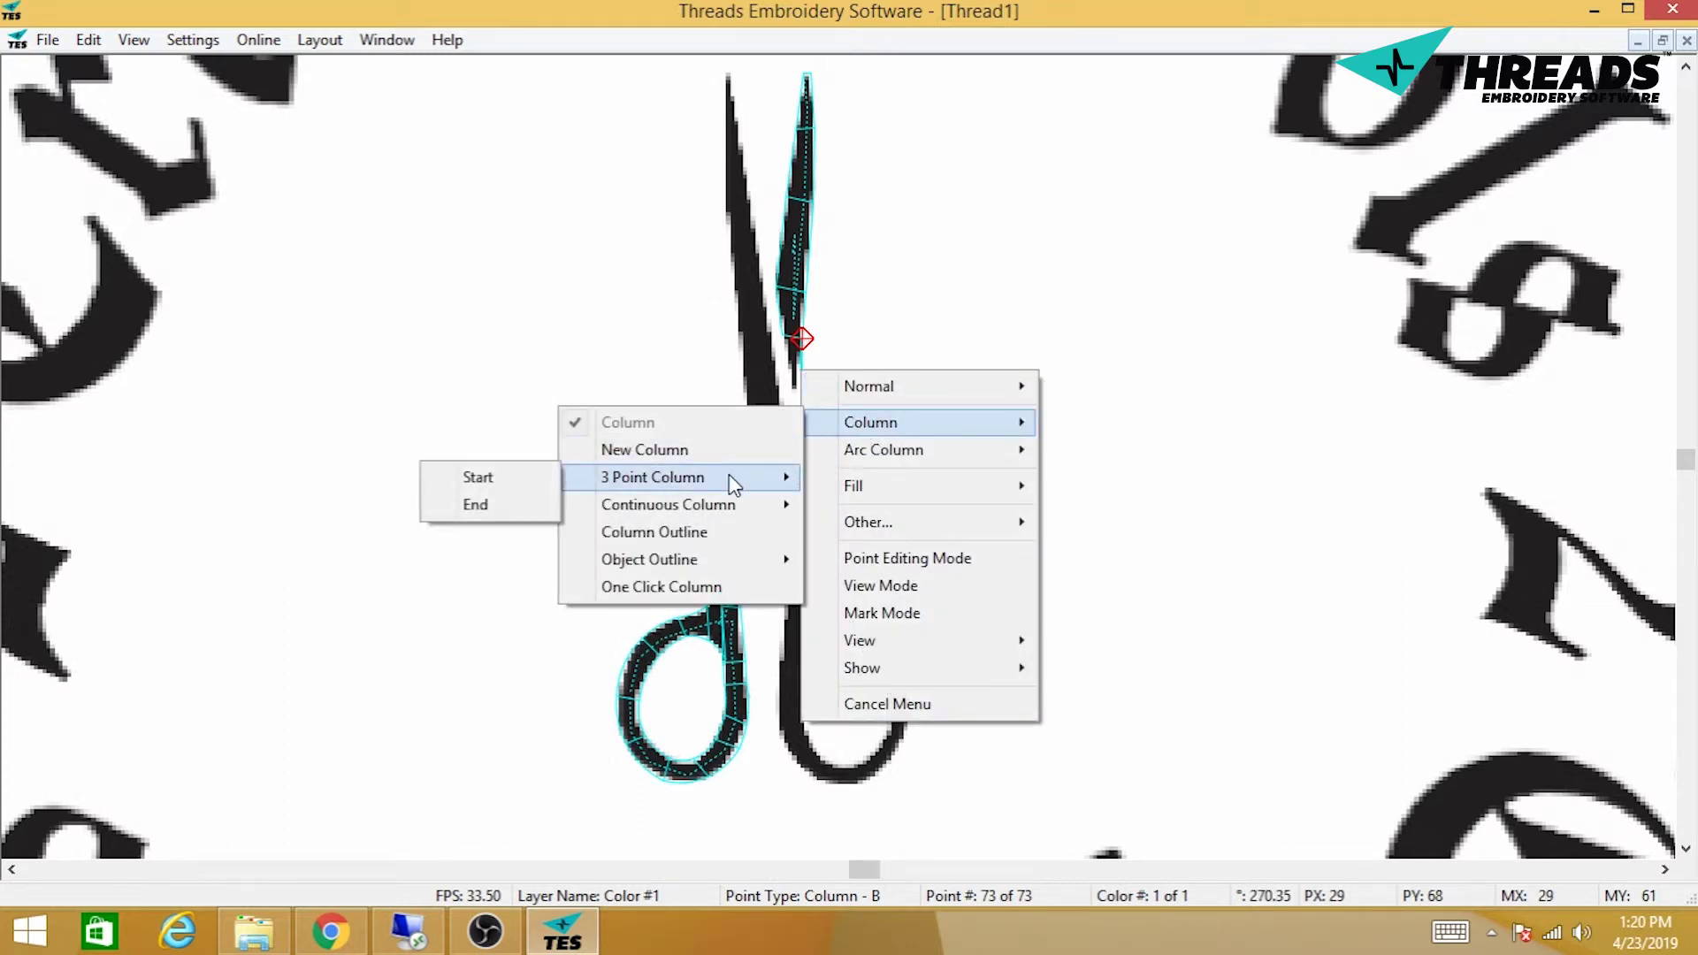
pyautogui.click(525, 520)
pyautogui.click(798, 399)
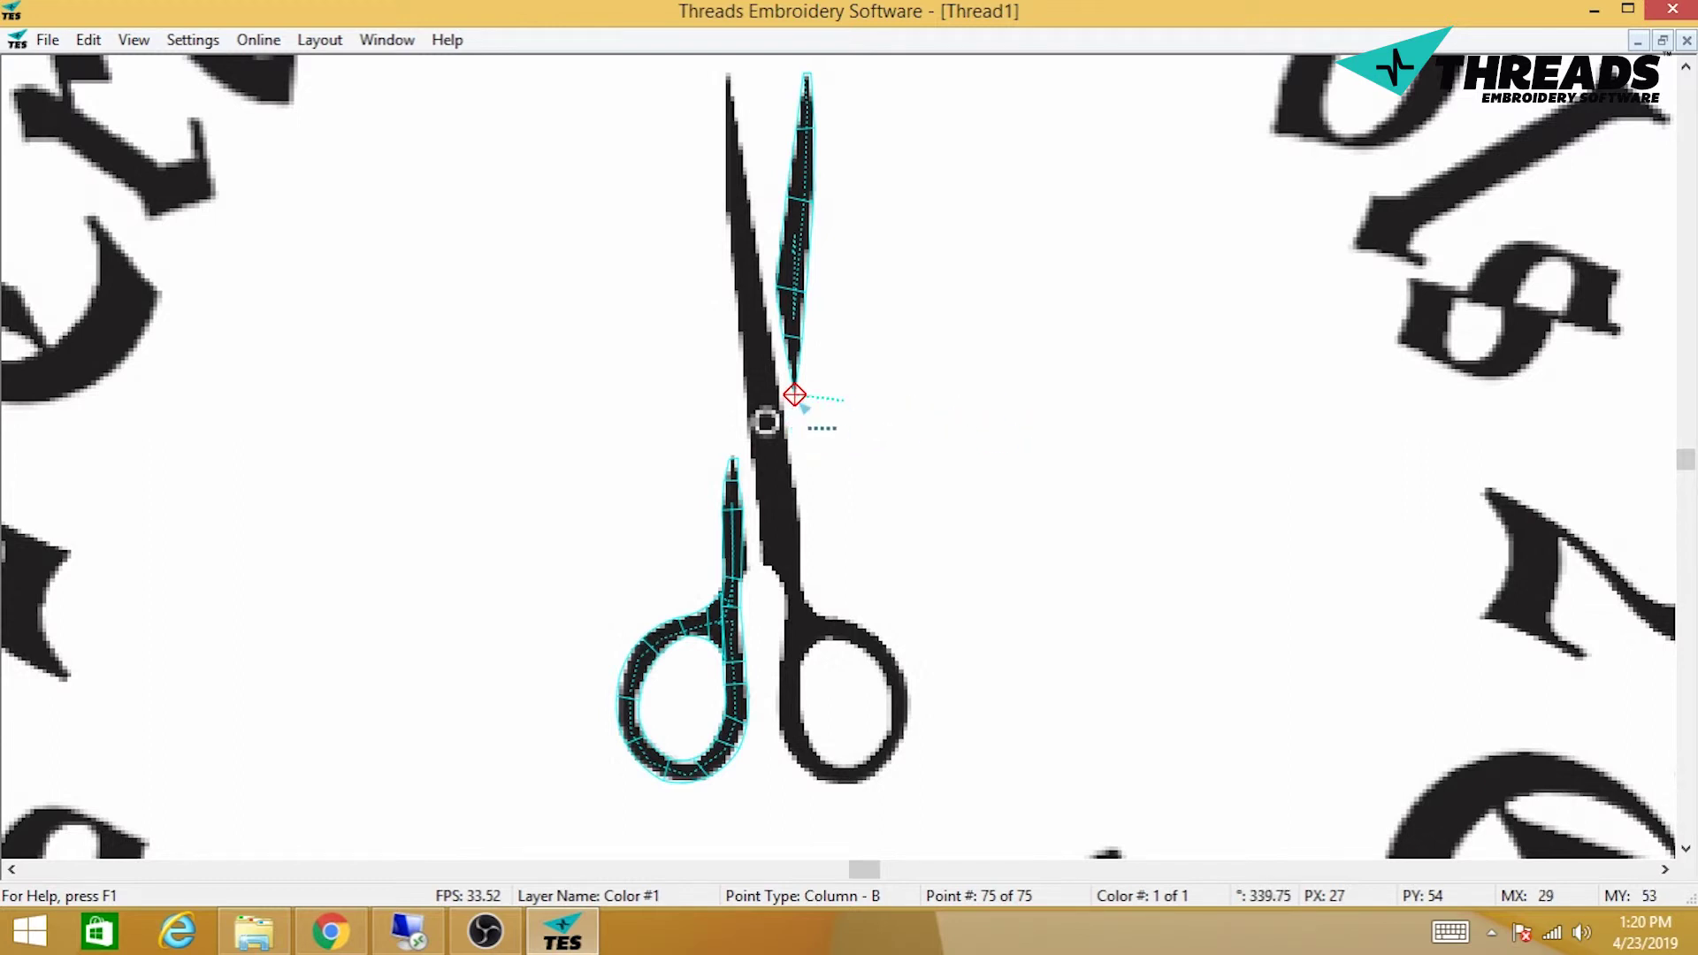
# Step: Digitize a Normal run from above the pivot on the main blade down the right shank to the ring junction
pyautogui.click(762, 398)
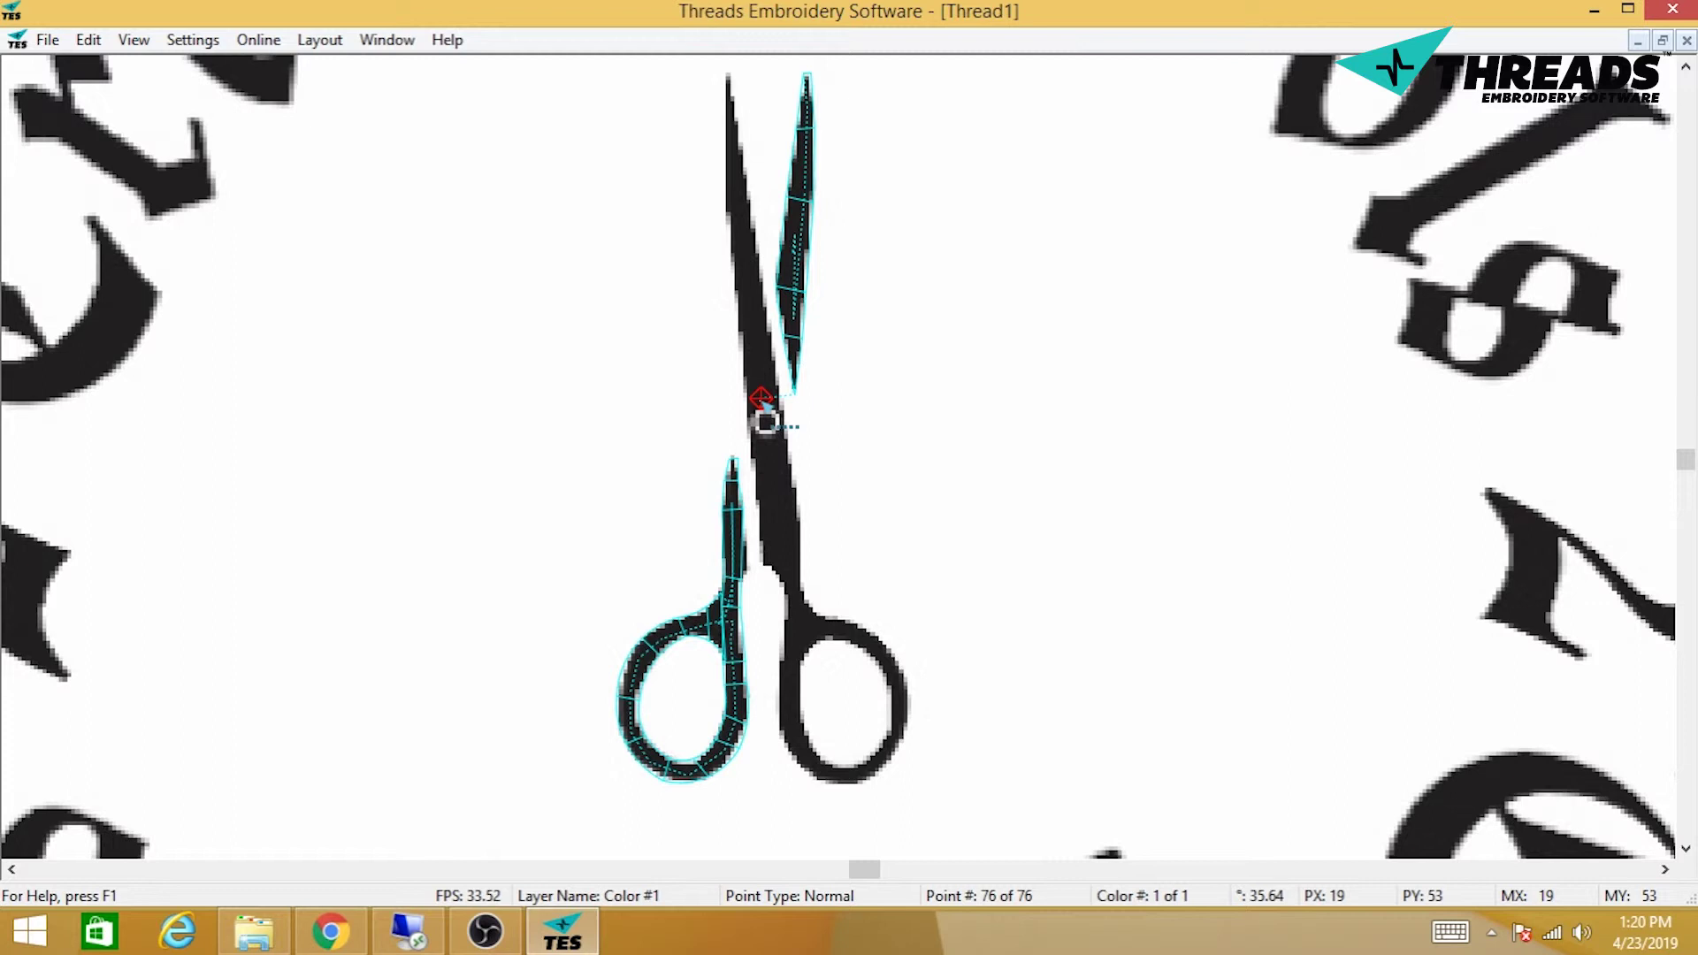
pyautogui.click(768, 462)
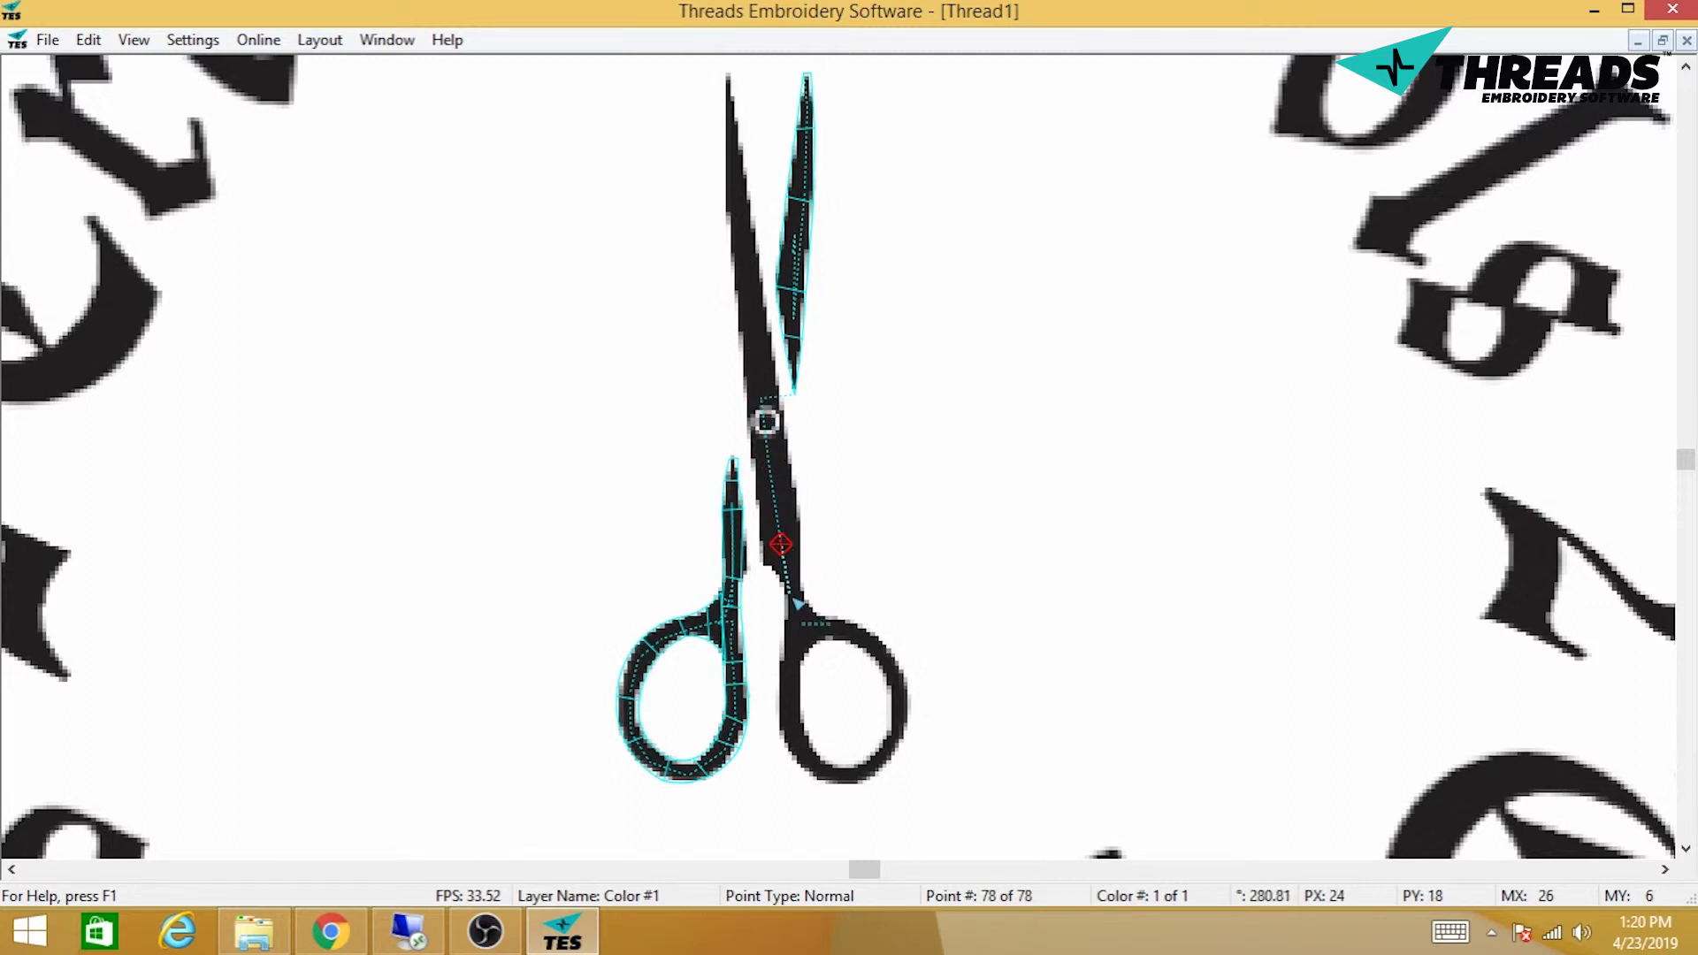
pyautogui.click(795, 600)
pyautogui.click(794, 643)
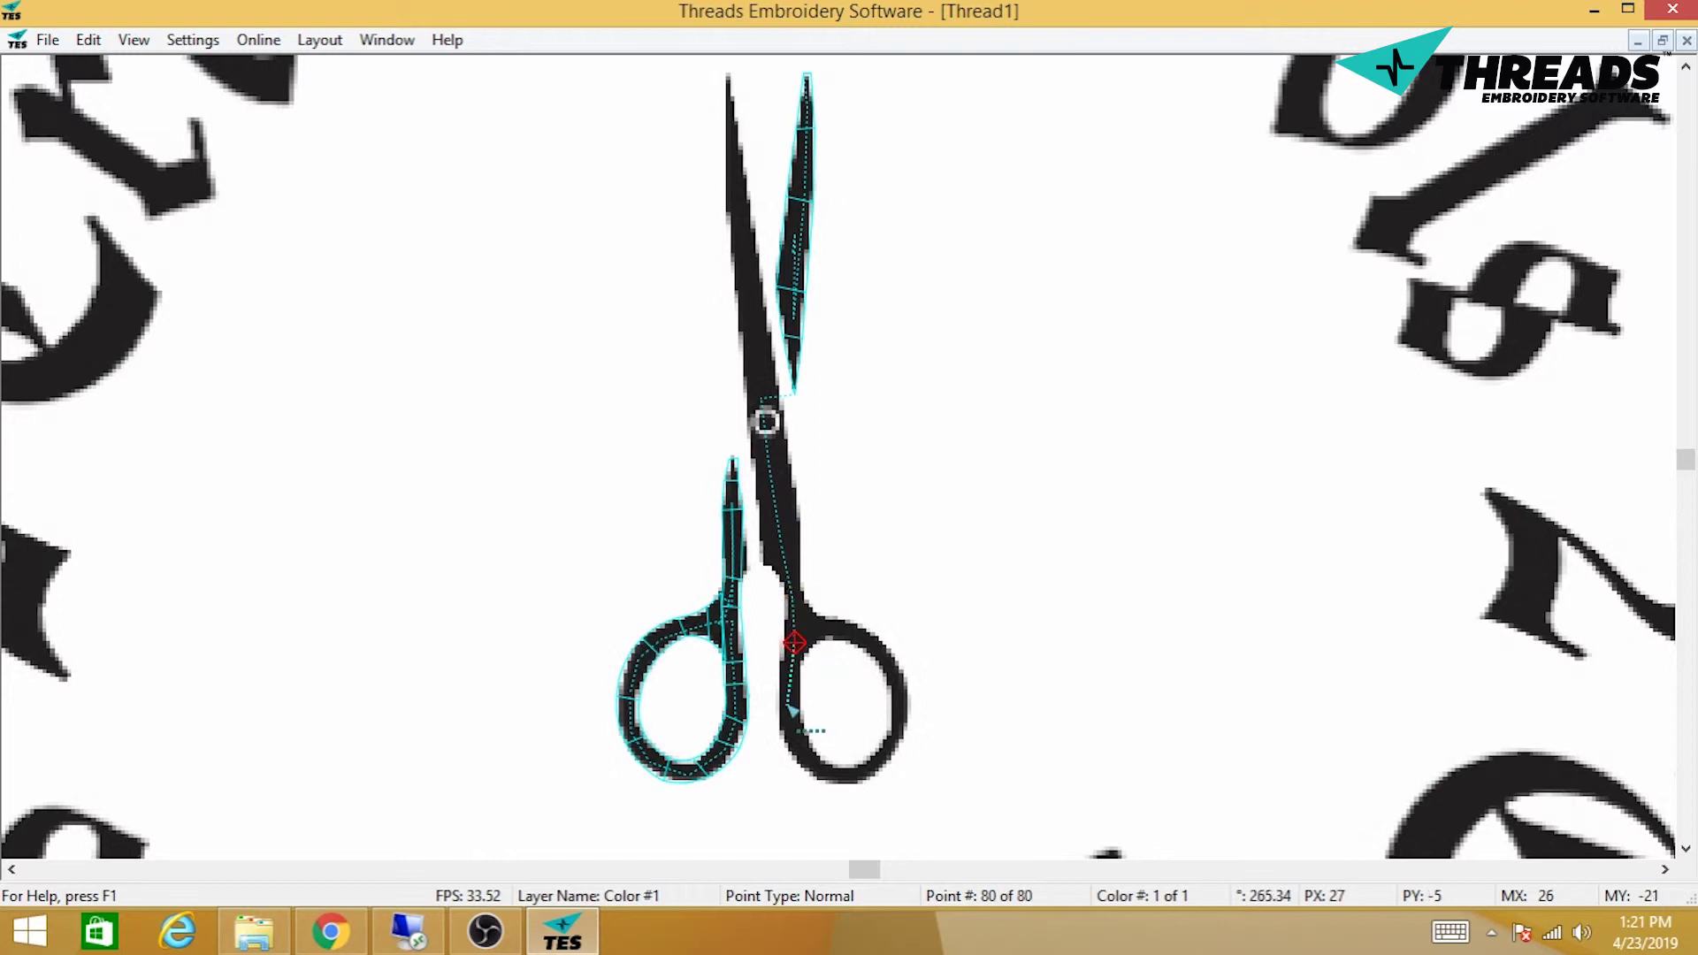
# Step: Extend the Normal underlay run around the right handle's ring and back to its junction with the shank
pyautogui.click(787, 706)
pyautogui.click(803, 758)
pyautogui.click(835, 777)
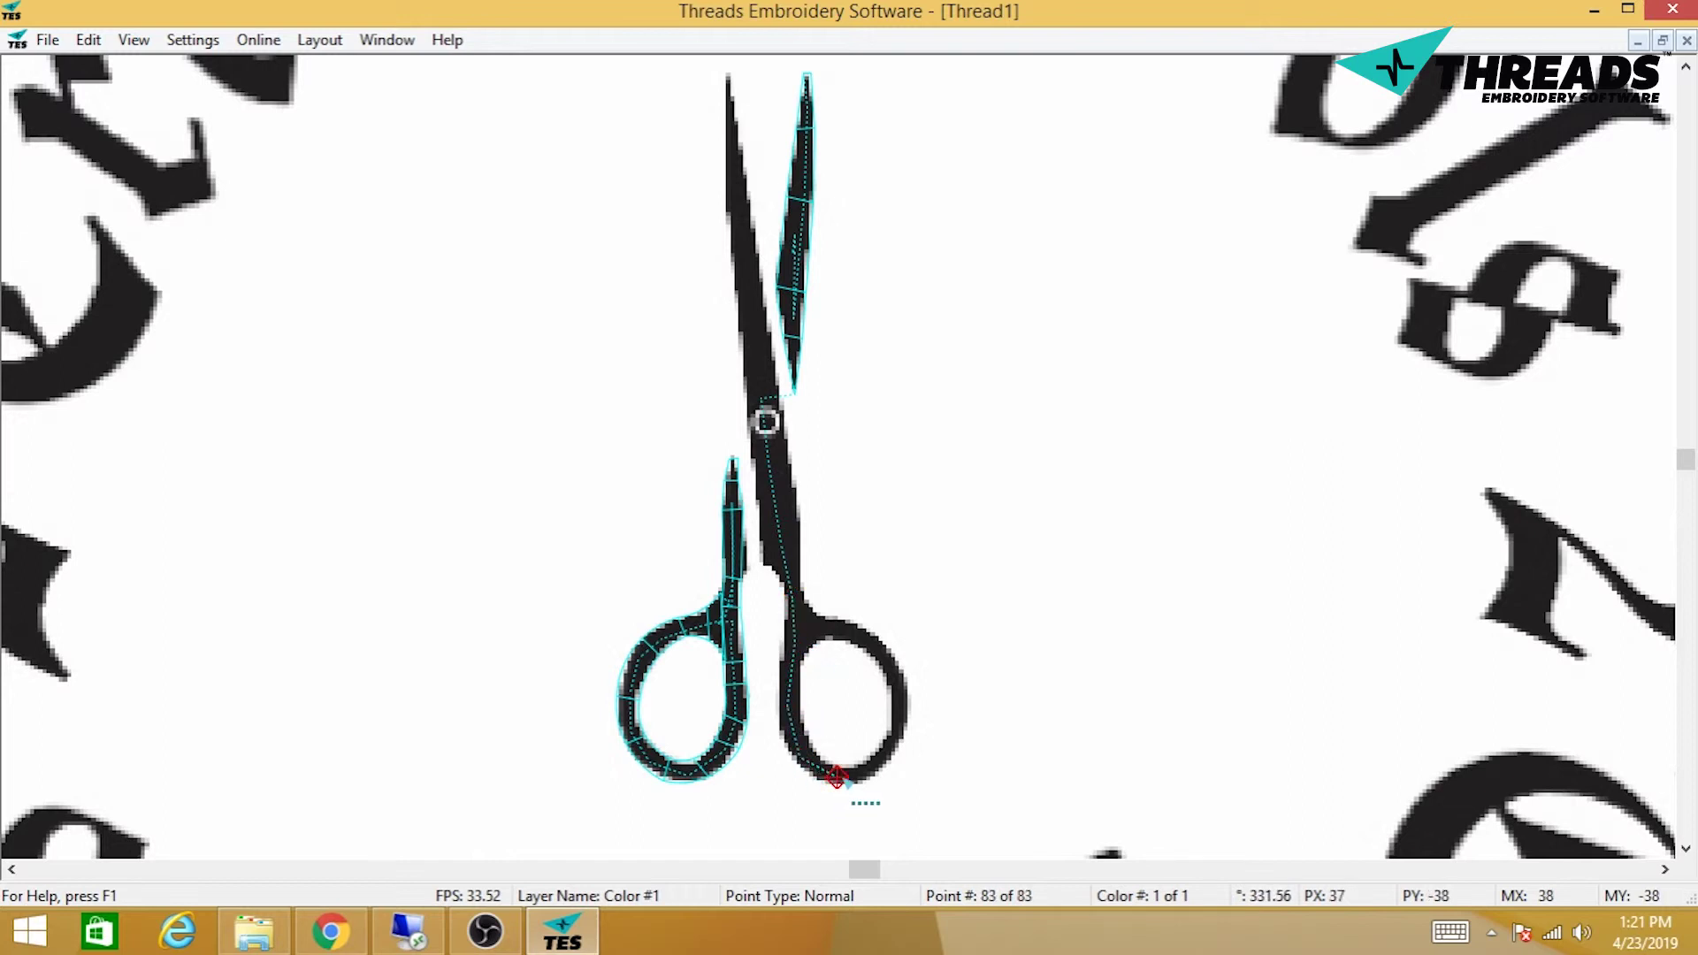
pyautogui.click(869, 770)
pyautogui.click(896, 732)
pyautogui.click(900, 707)
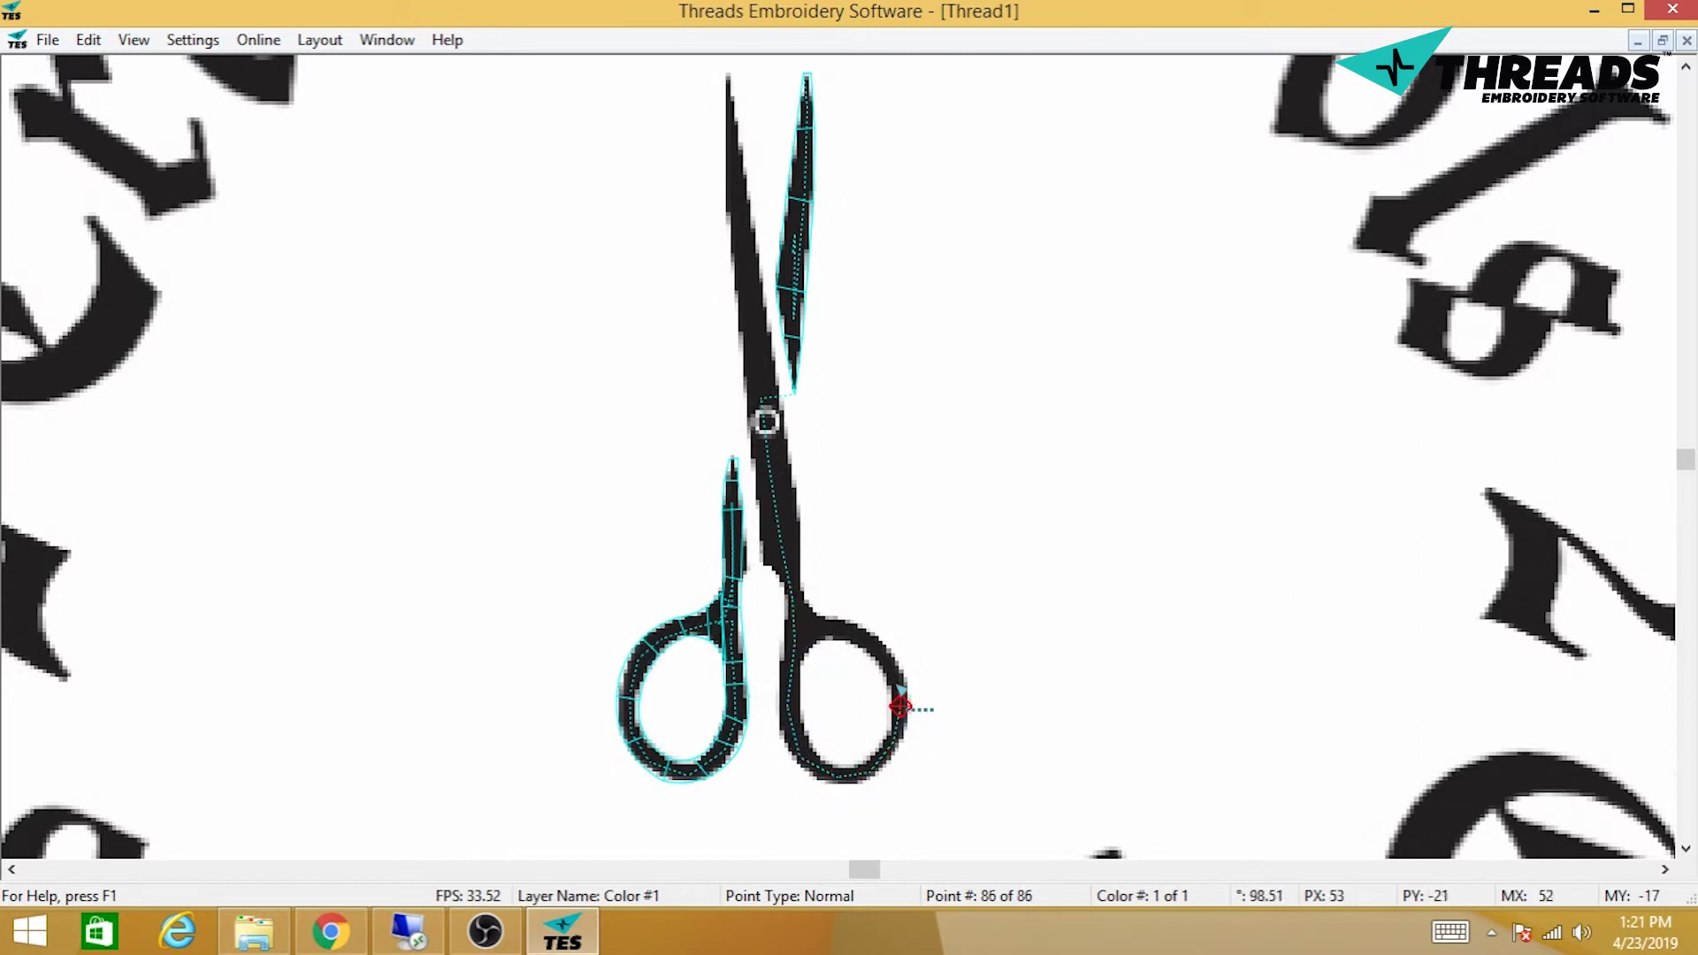
pyautogui.click(891, 661)
pyautogui.click(854, 635)
pyautogui.click(828, 623)
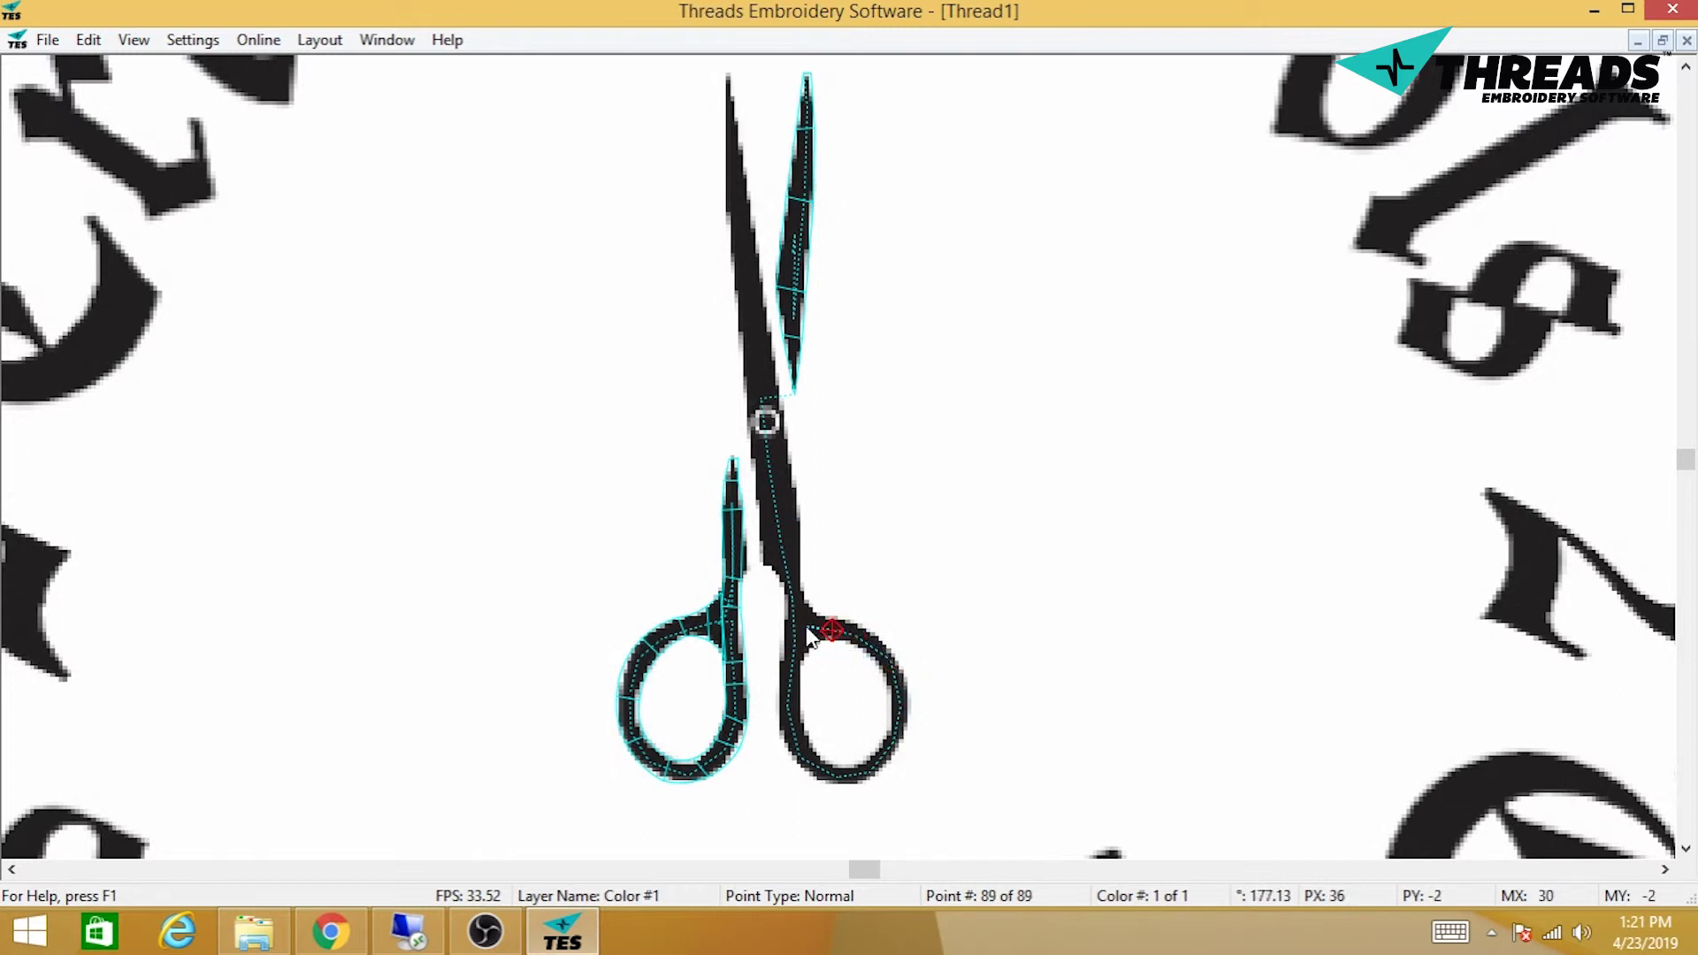
pyautogui.click(806, 626)
# Step: Start an Arc Column at the right handle's shank junction, placing point pairs across the flare to the top of the ring
pyautogui.moveTo(766, 422); pyautogui.dragTo(773, 293)
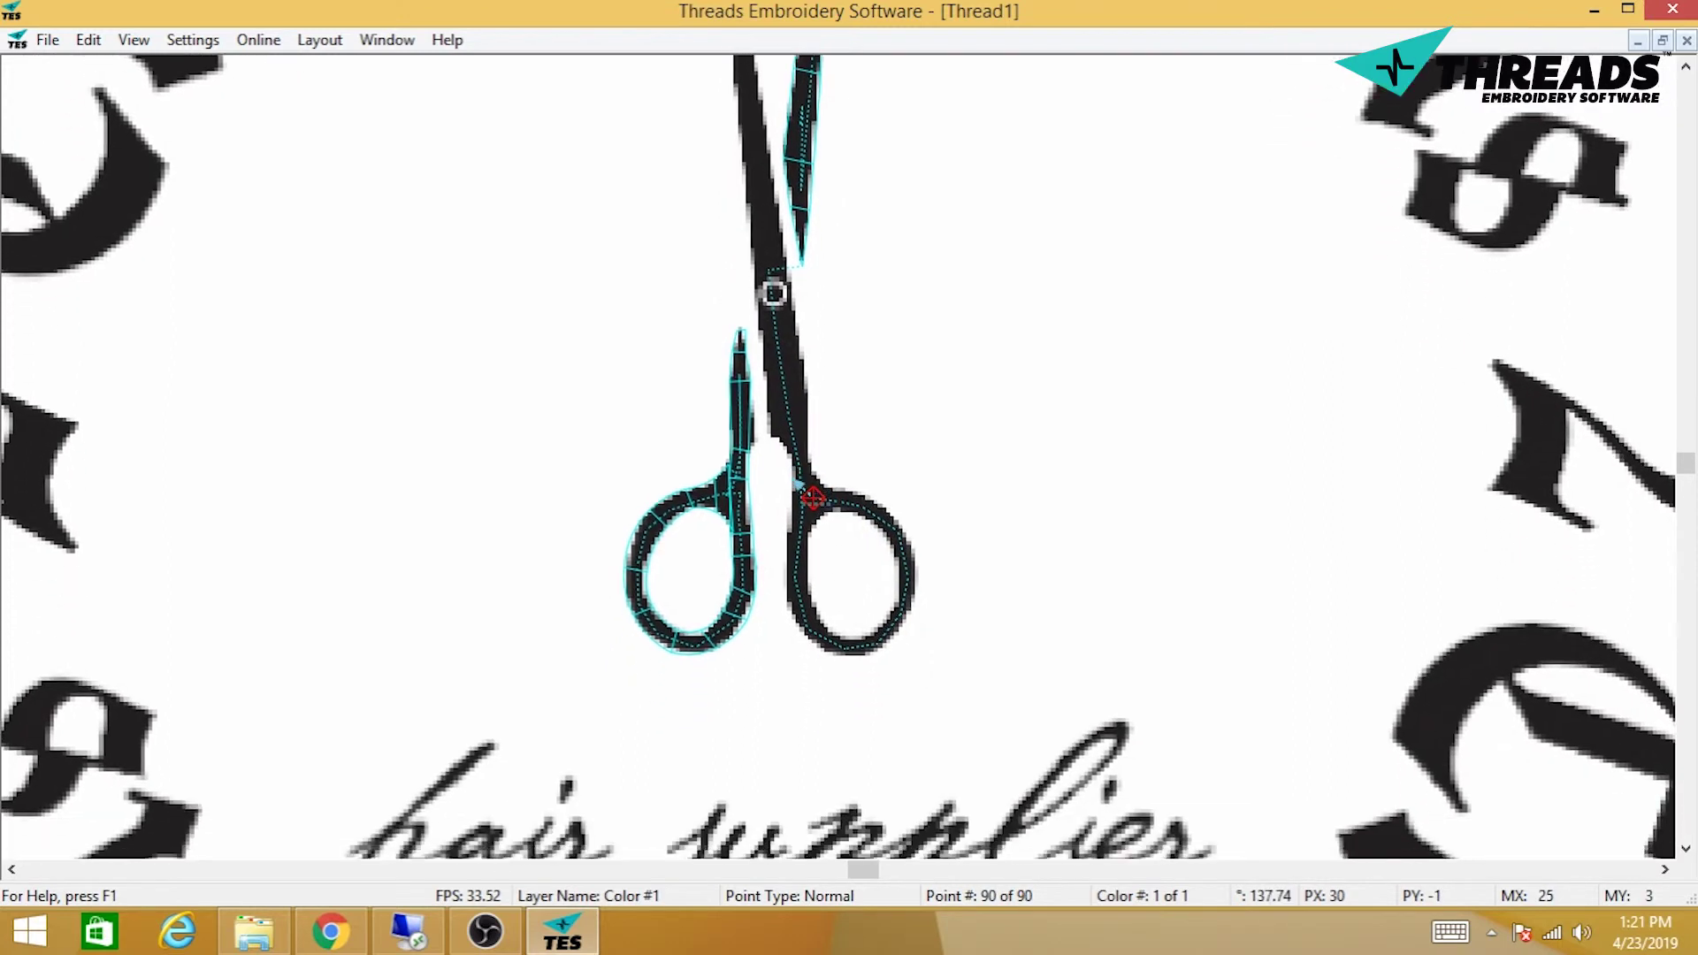
pyautogui.scroll(4, 837, 458)
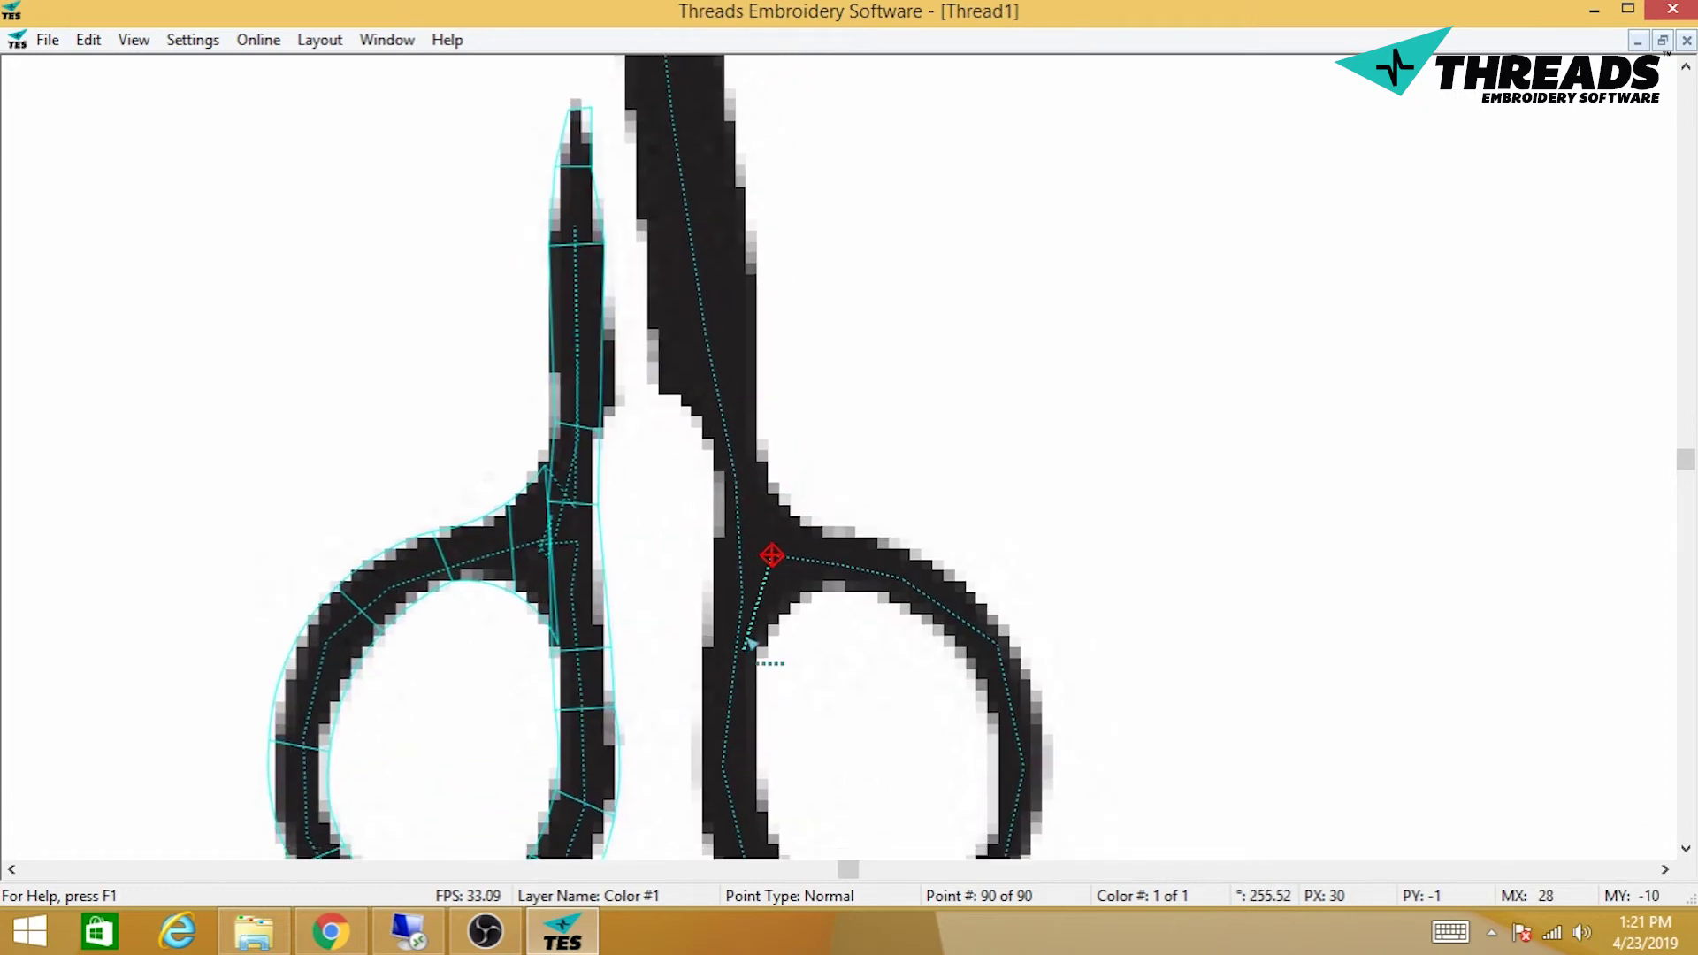
pyautogui.moveTo(771, 645); pyautogui.dragTo(784, 467)
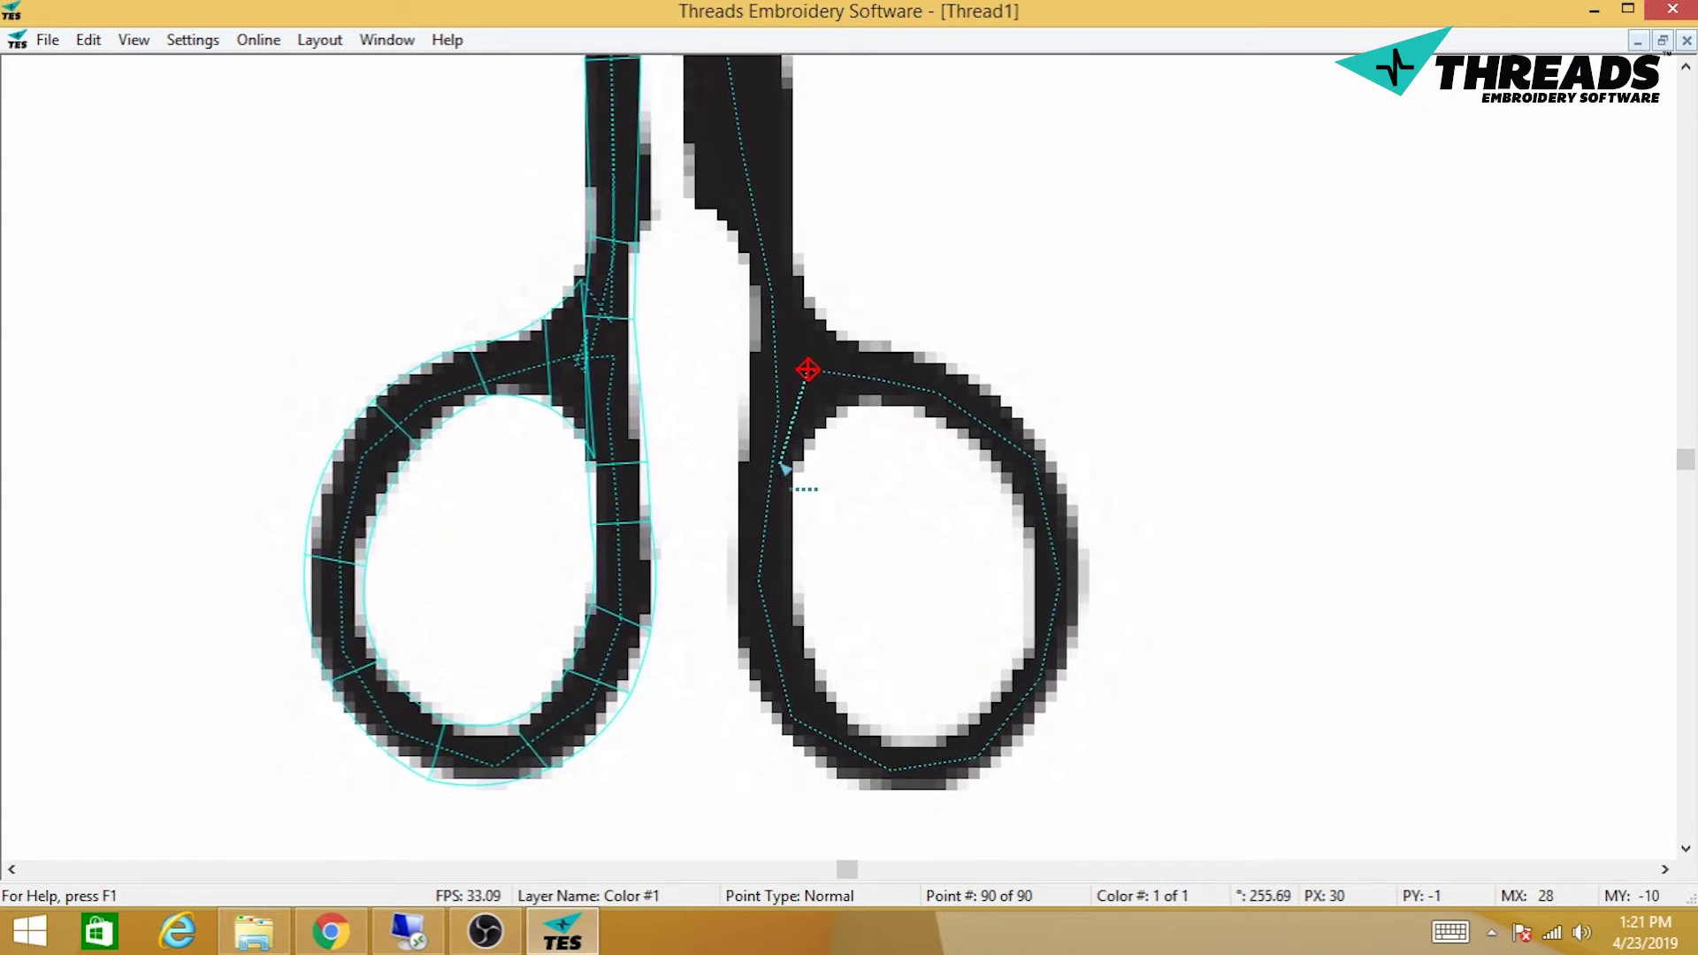
pyautogui.rightClick(760, 343)
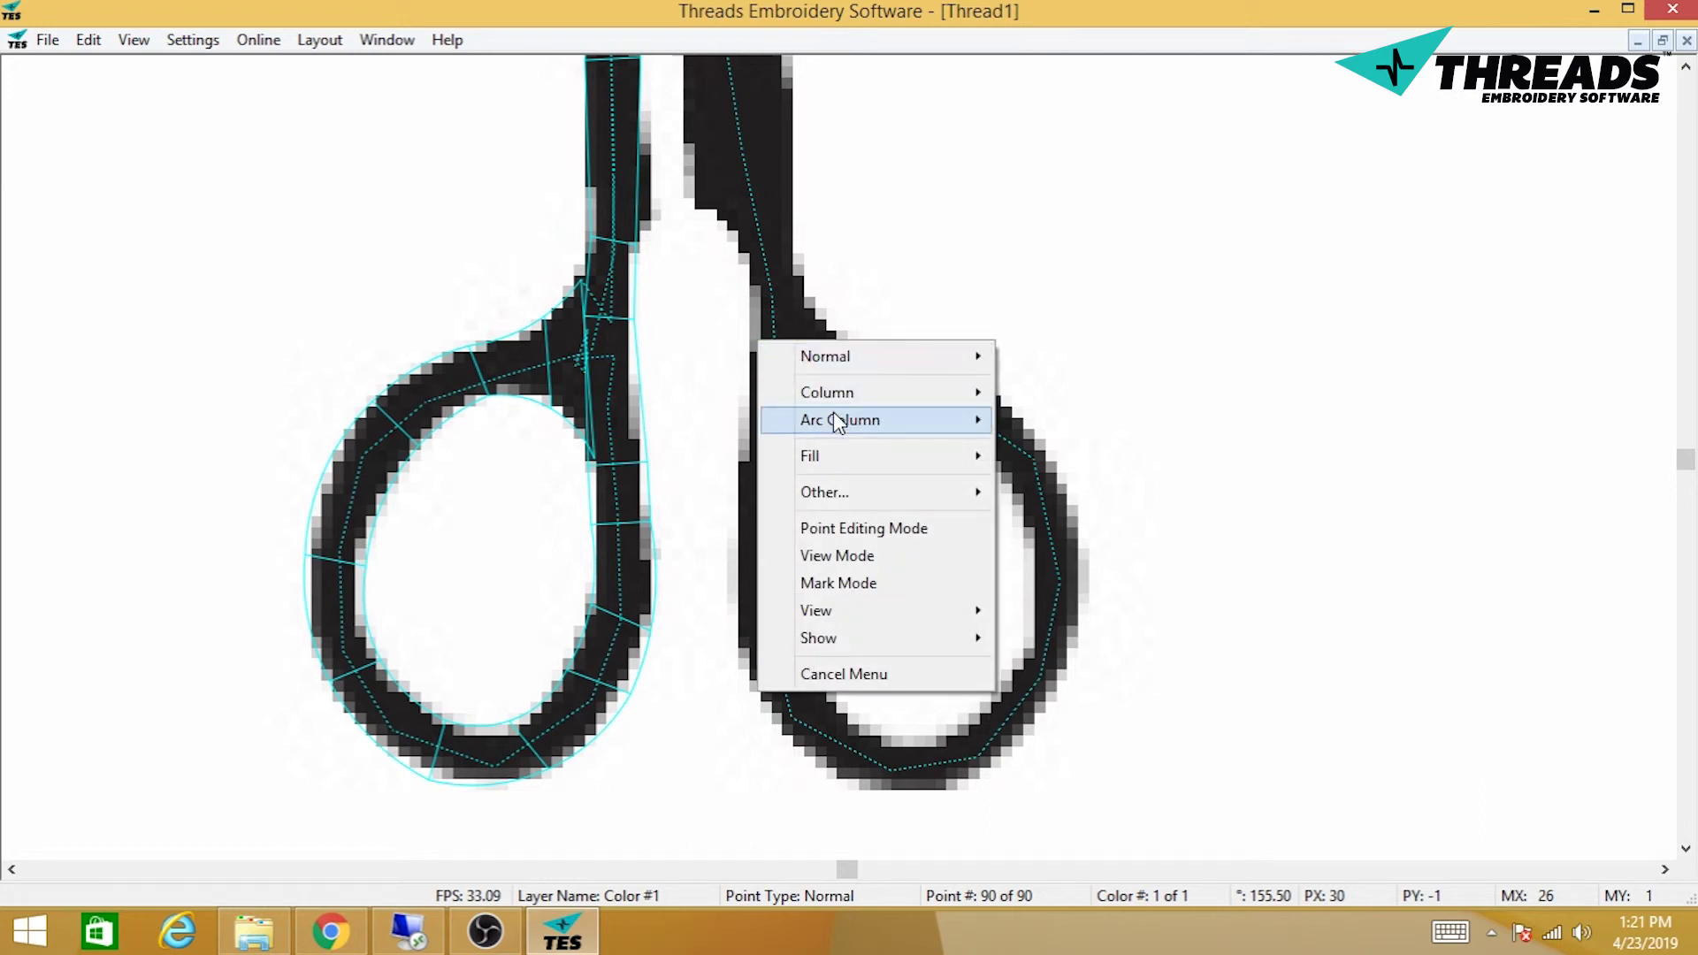
pyautogui.moveTo(822, 419)
pyautogui.click(618, 419)
pyautogui.click(781, 253)
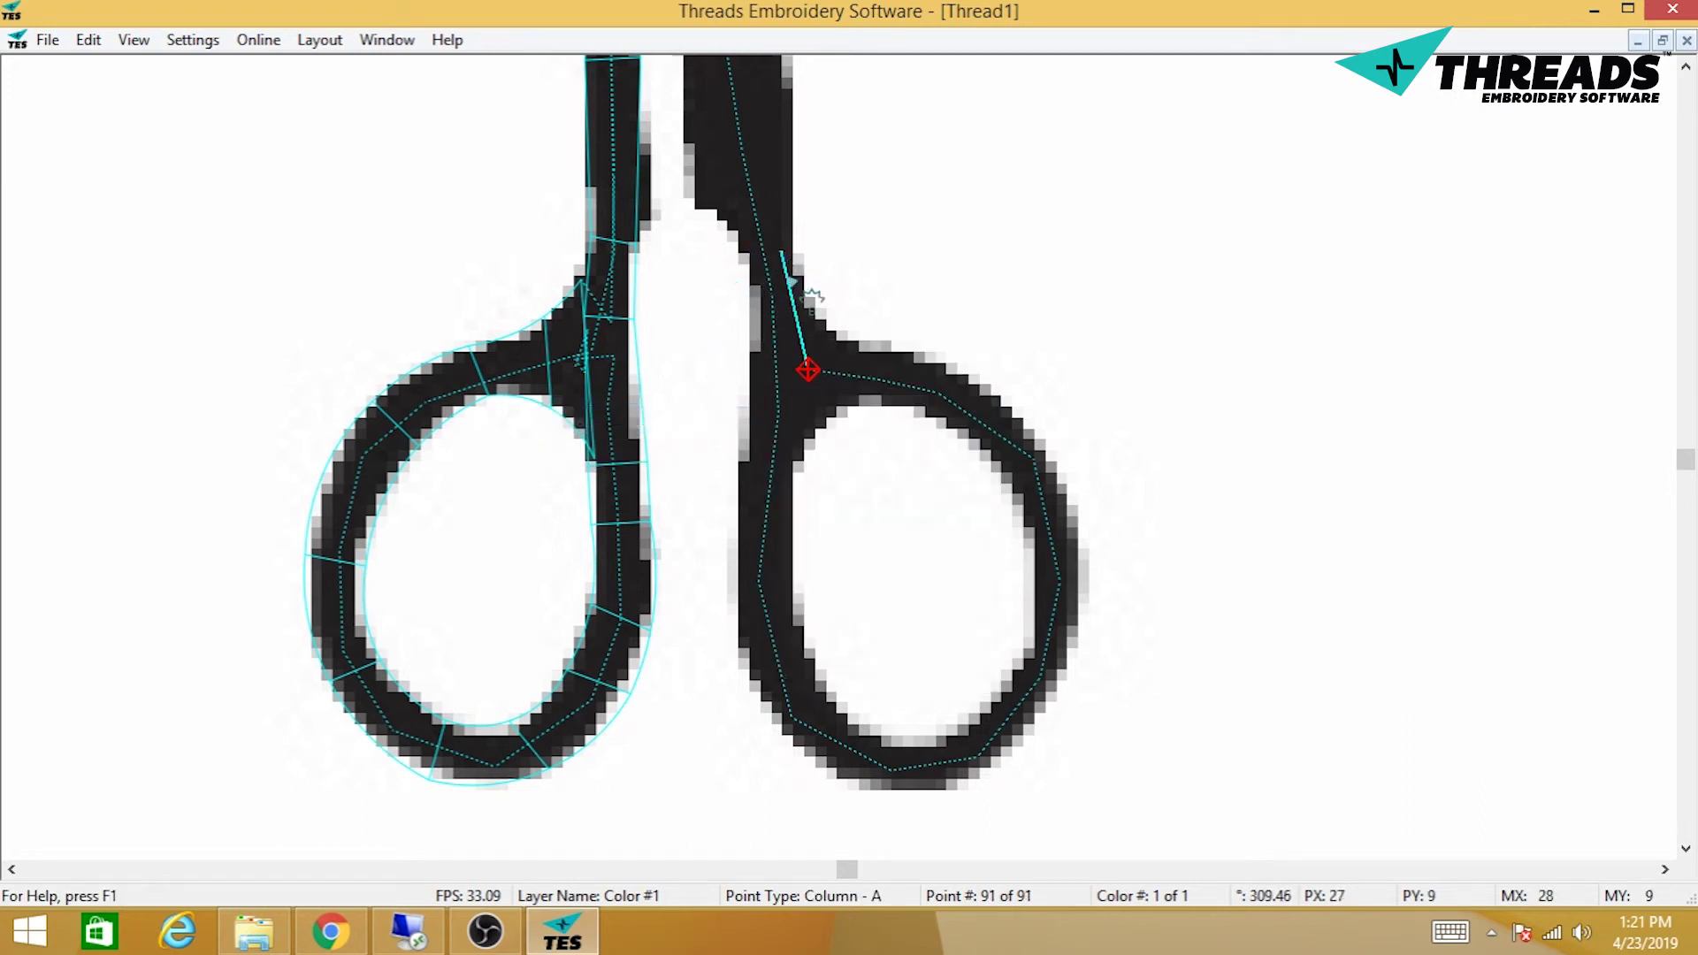
pyautogui.click(794, 475)
pyautogui.click(828, 431)
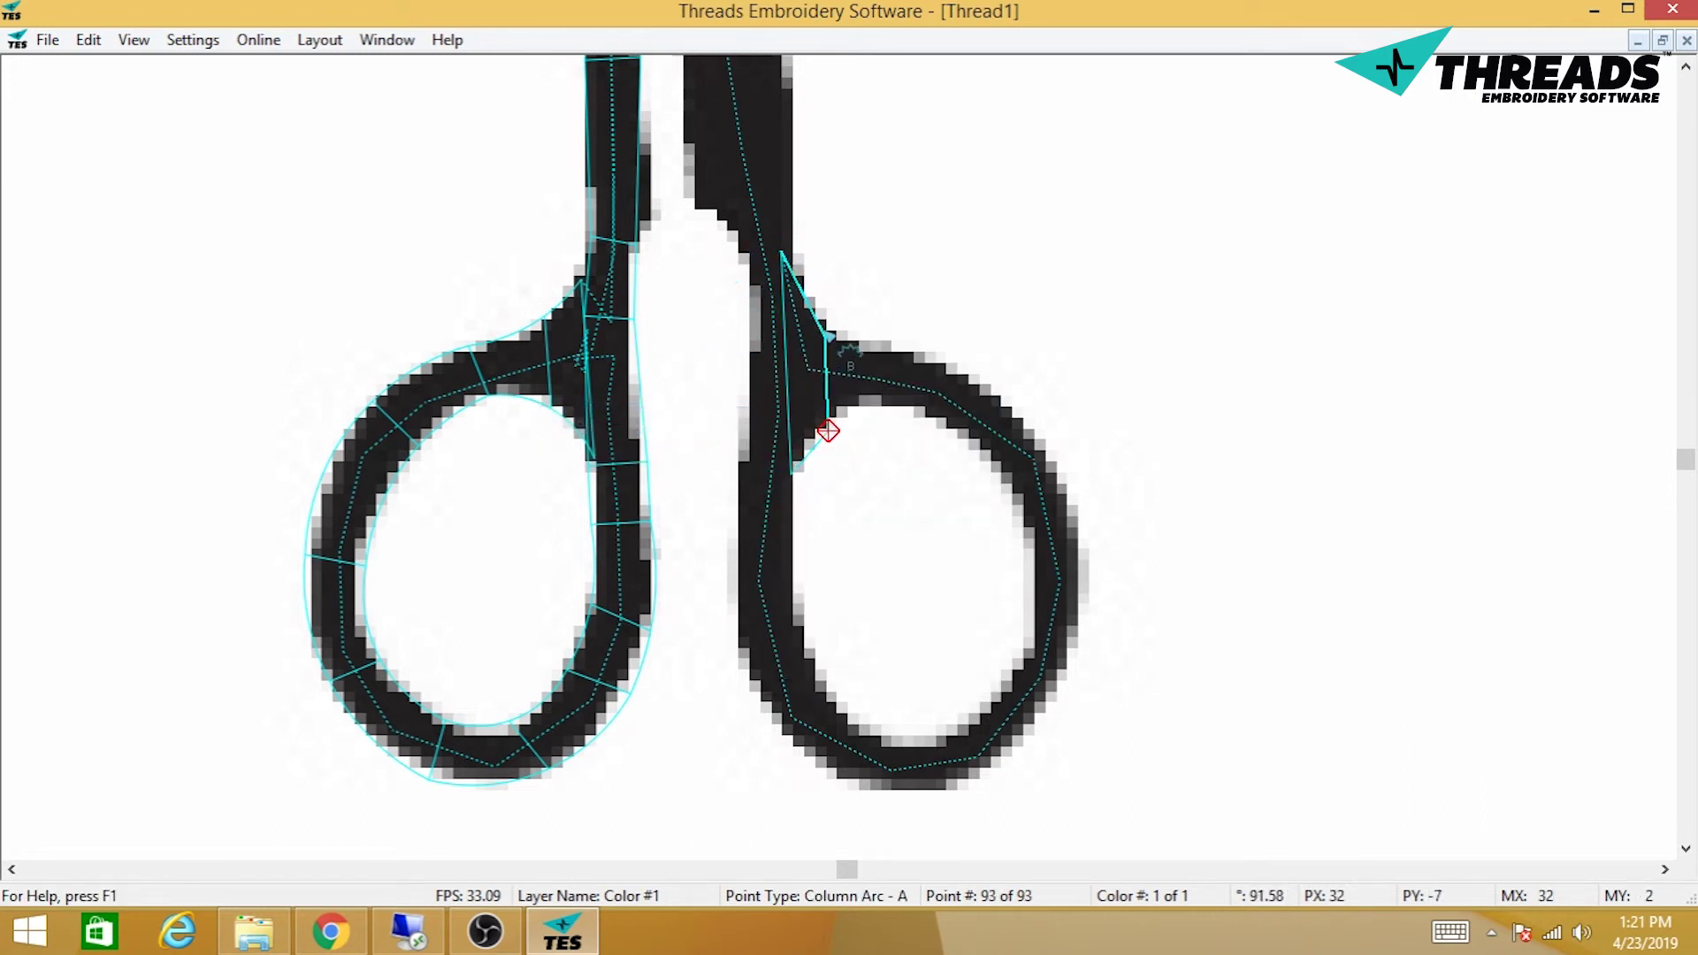
pyautogui.click(827, 331)
pyautogui.click(889, 406)
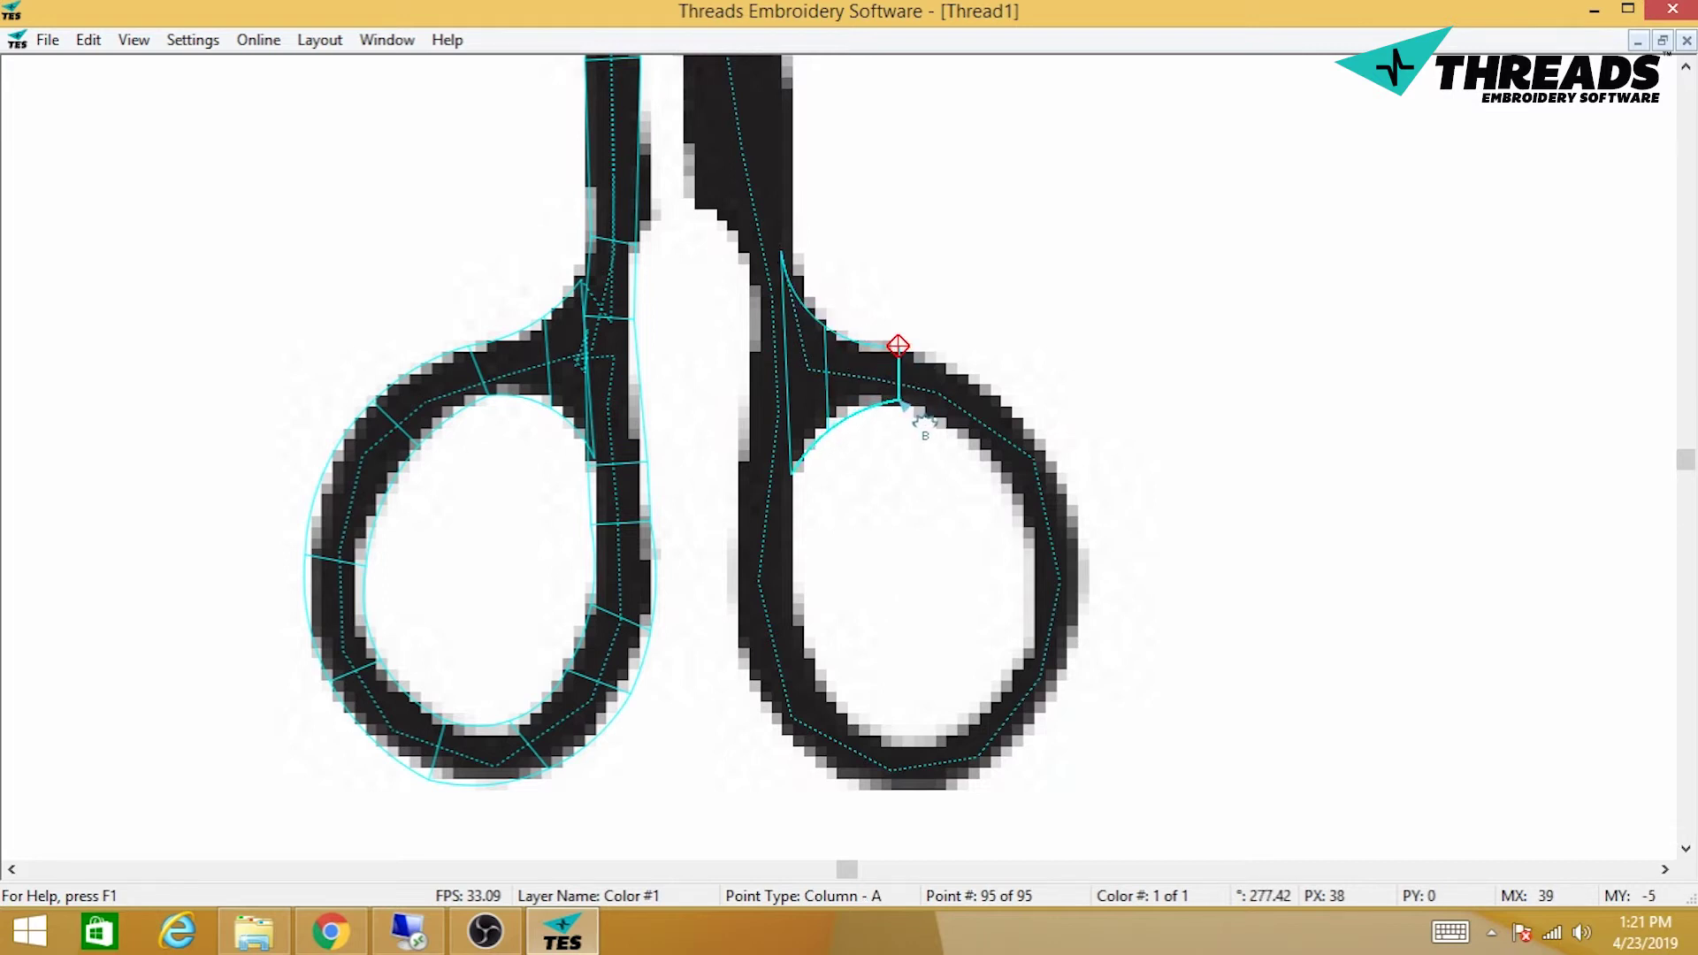
pyautogui.click(897, 345)
# Step: Continue the Arc Column around the right ring's upper curve and down its outer side with point pairs on both edges
pyautogui.click(987, 382)
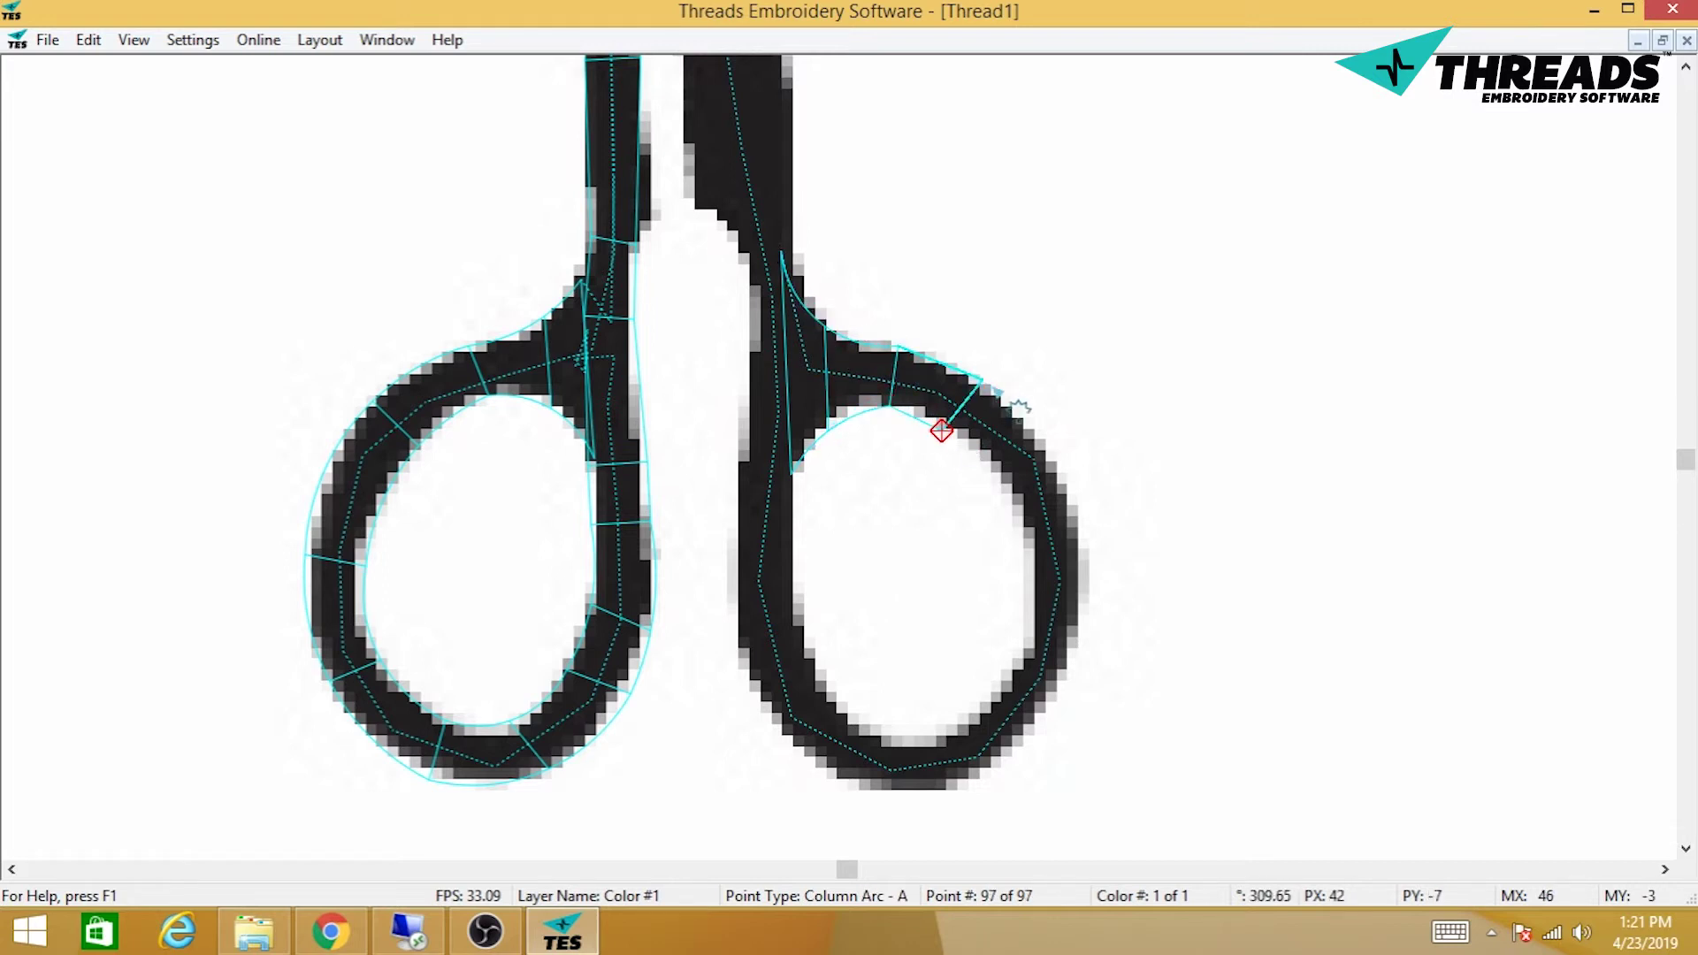
pyautogui.click(984, 389)
pyautogui.click(1043, 452)
pyautogui.click(999, 478)
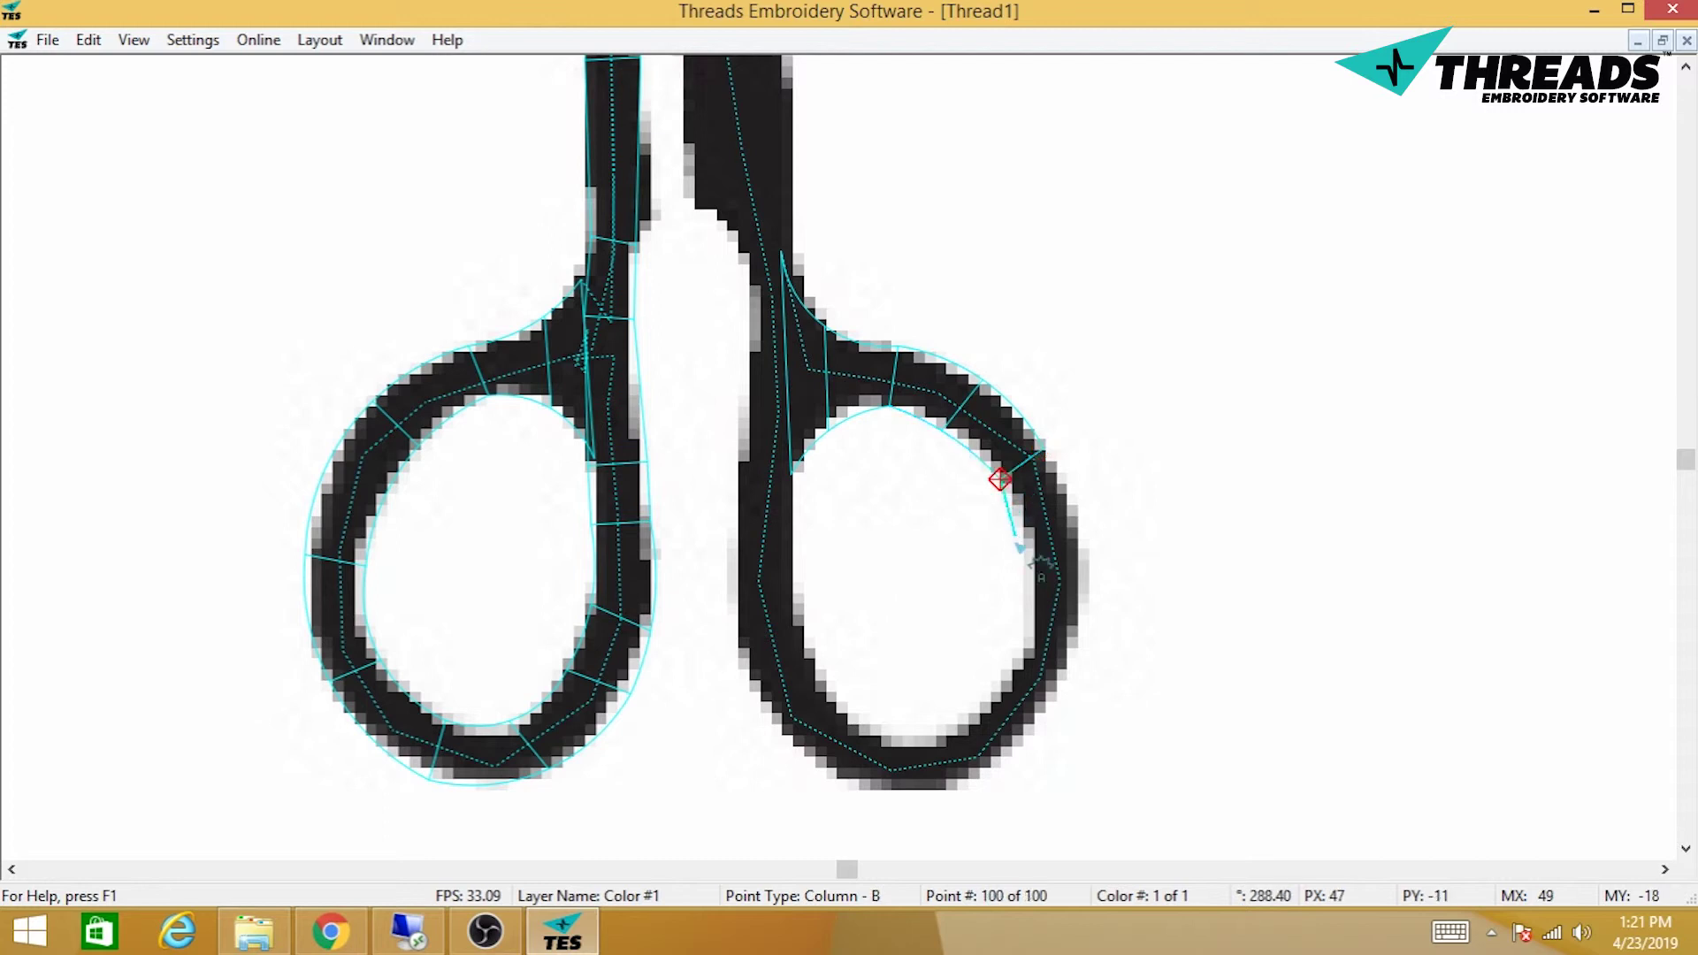
pyautogui.click(1021, 548)
pyautogui.click(1088, 540)
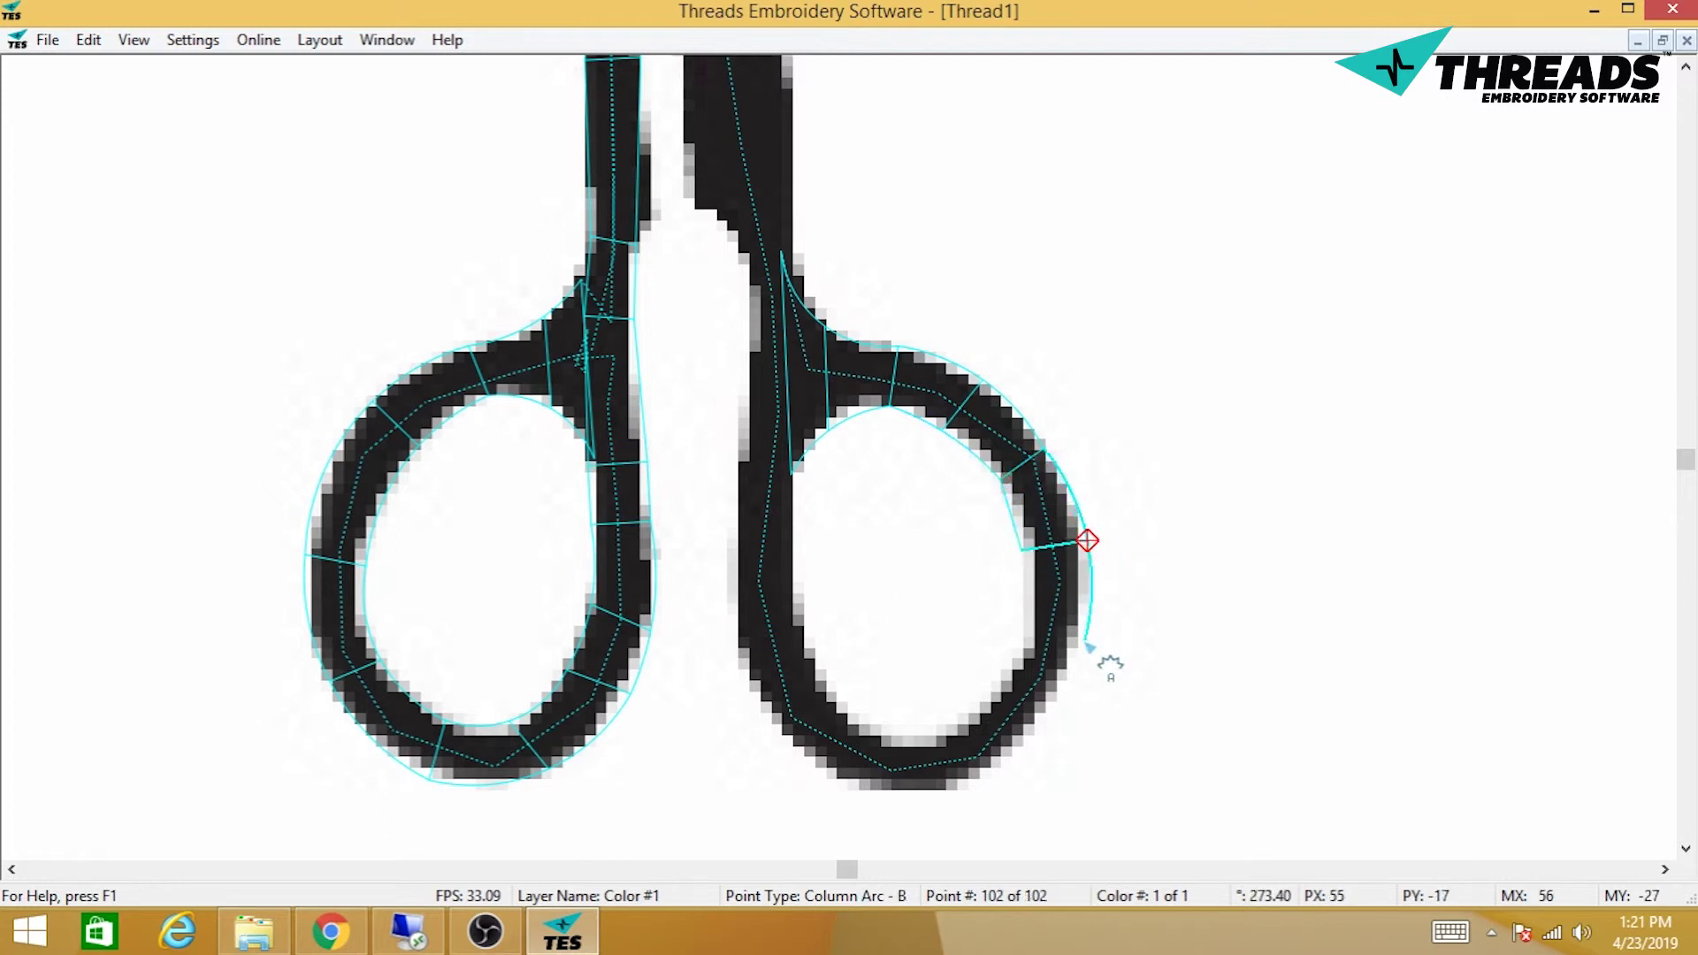
pyautogui.click(1079, 648)
pyautogui.click(1020, 634)
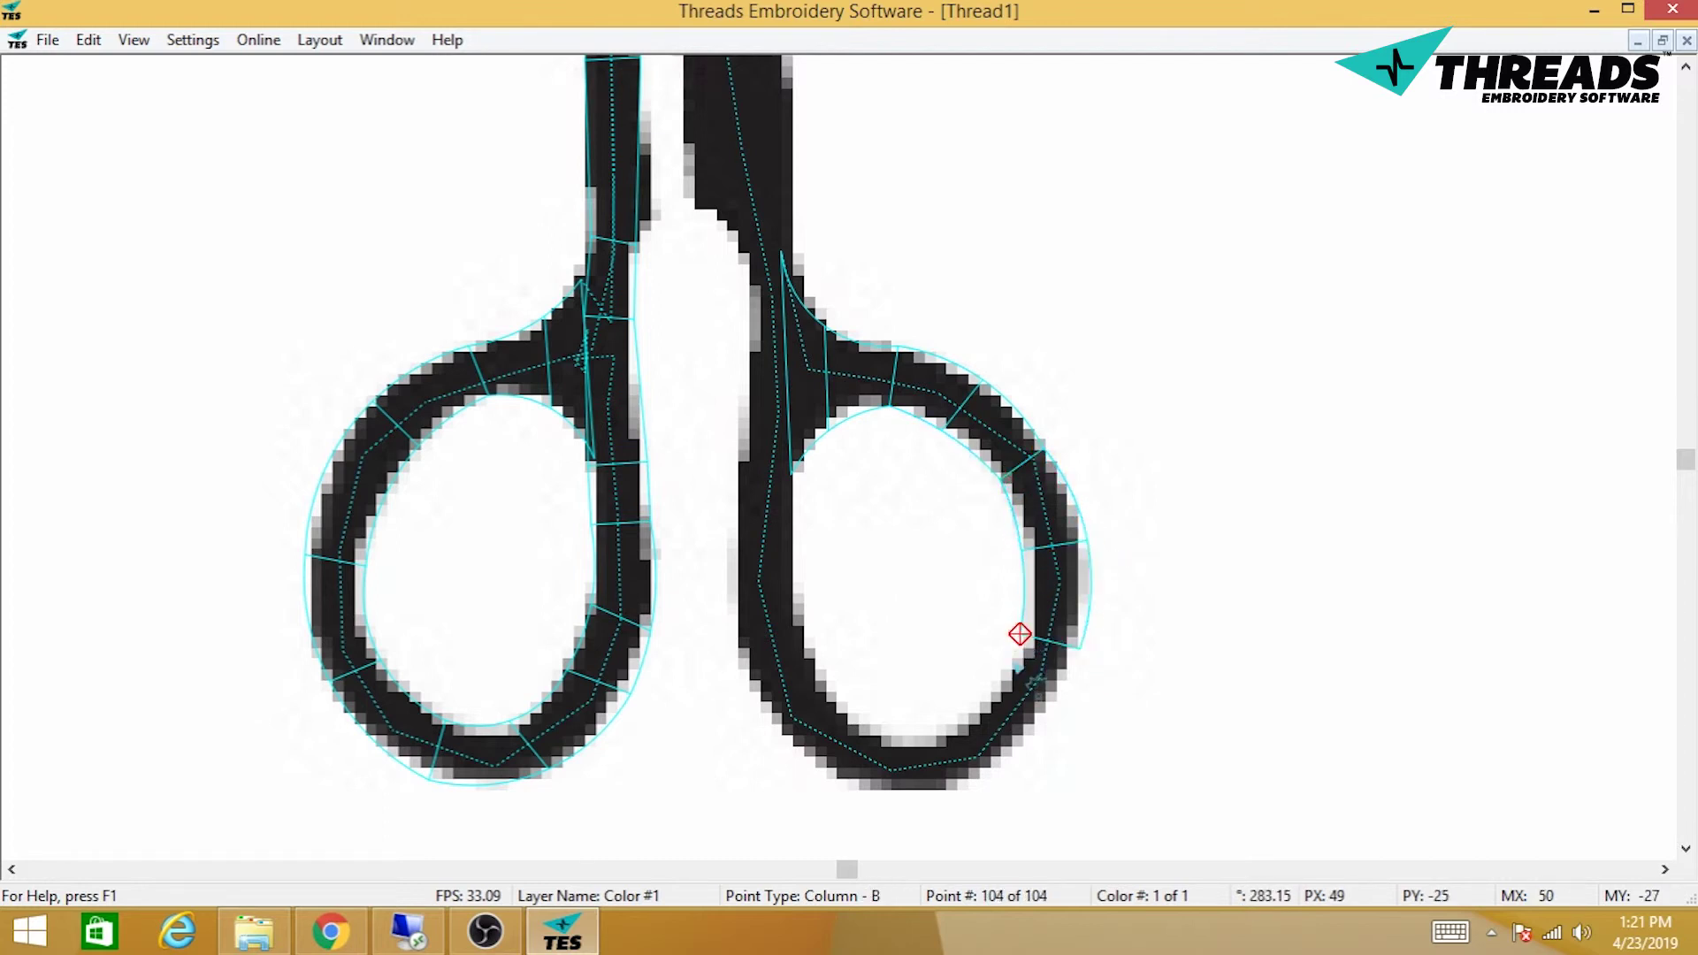
# Step: Carry the Arc Column around the lower curve of the right ring, pairing points on its inner and outer edges
pyautogui.click(998, 699)
pyautogui.click(1030, 740)
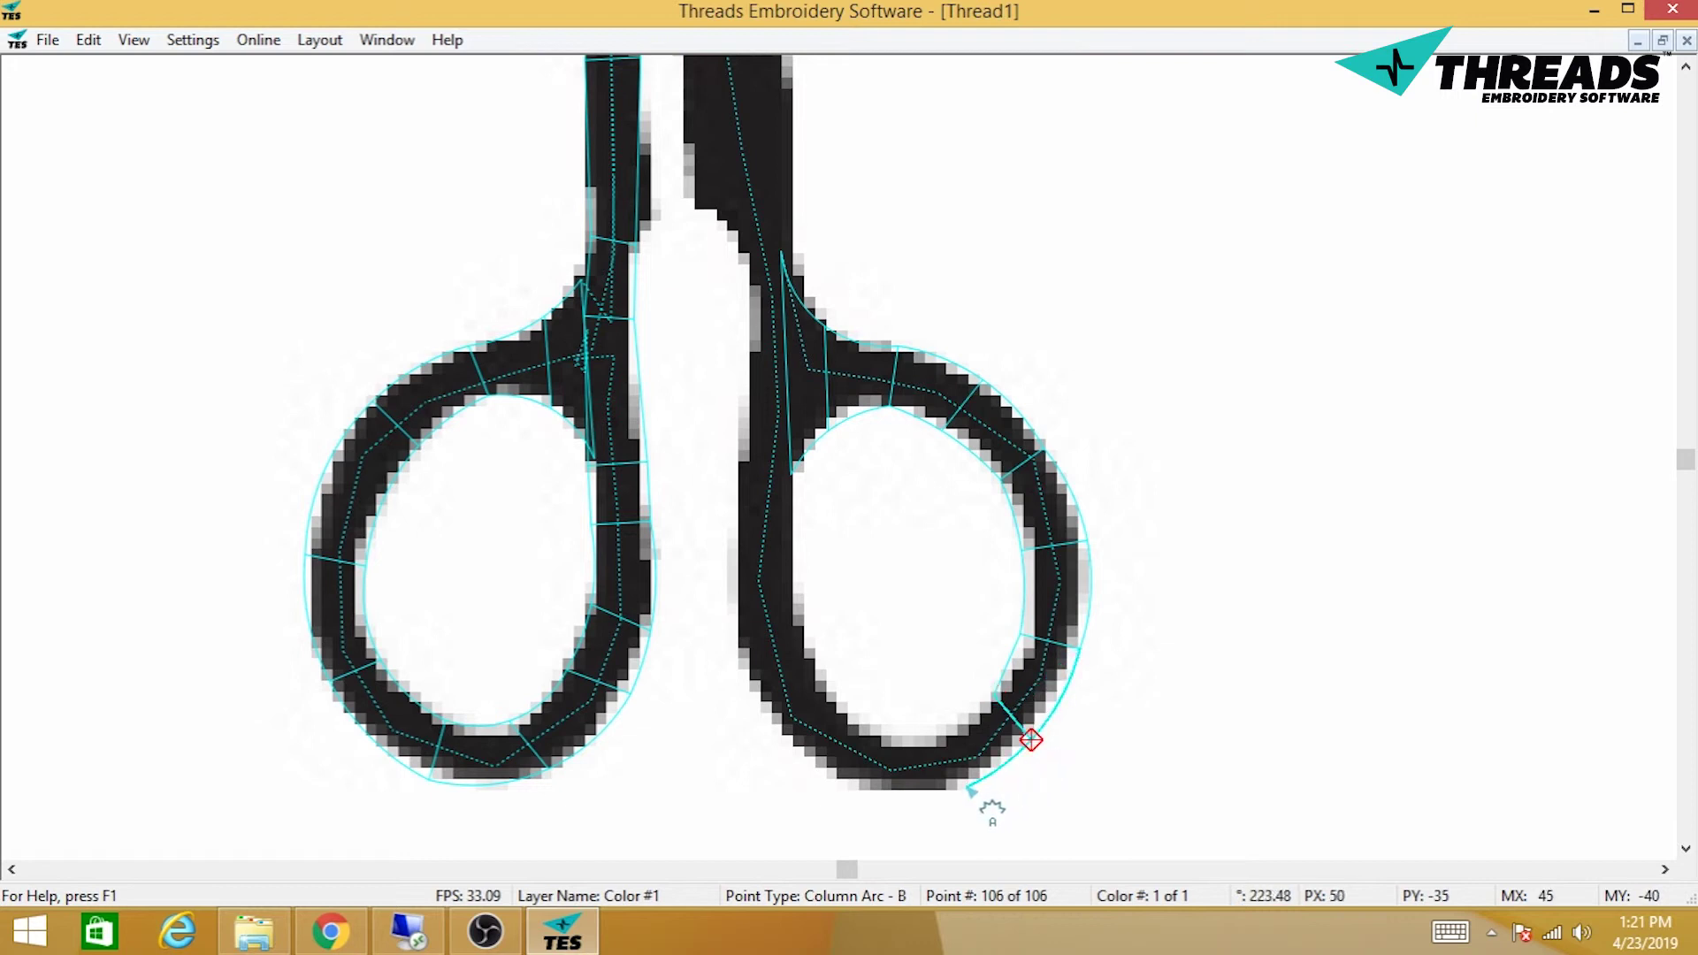
pyautogui.click(966, 787)
pyautogui.click(947, 734)
pyautogui.click(892, 735)
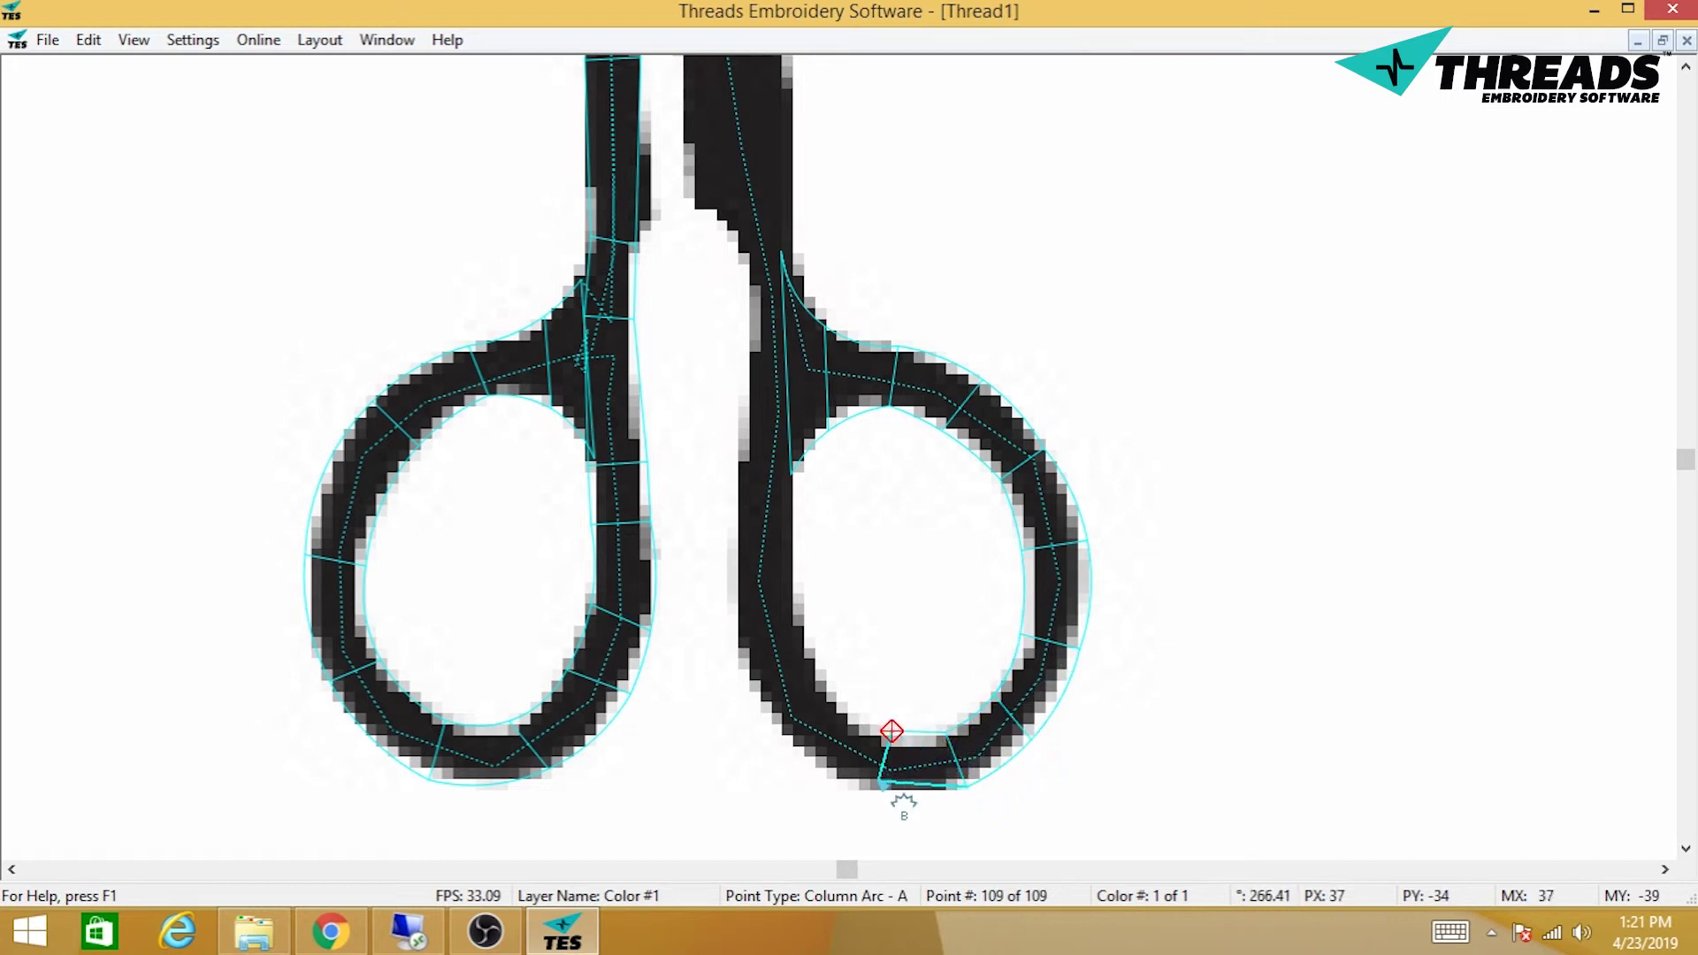
pyautogui.click(879, 787)
# Step: Bring the Arc Column up the shank side of the right ring with point pairs to about its mid-height
pyautogui.click(835, 710)
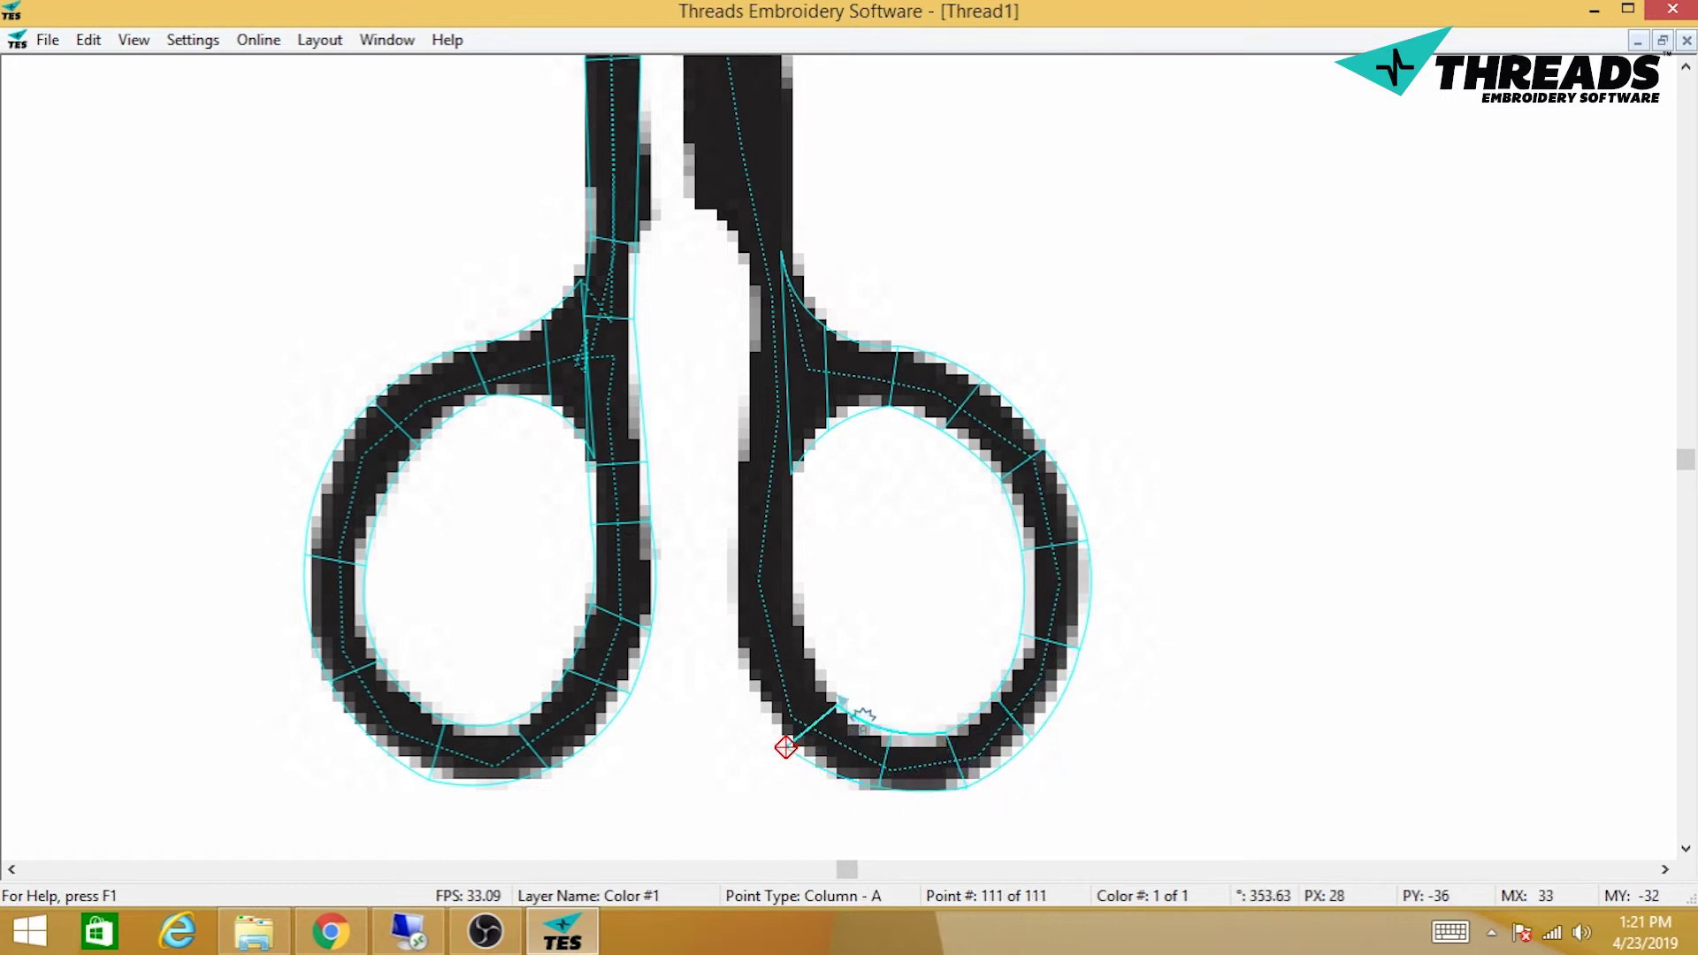
pyautogui.click(837, 705)
pyautogui.click(806, 636)
pyautogui.click(738, 646)
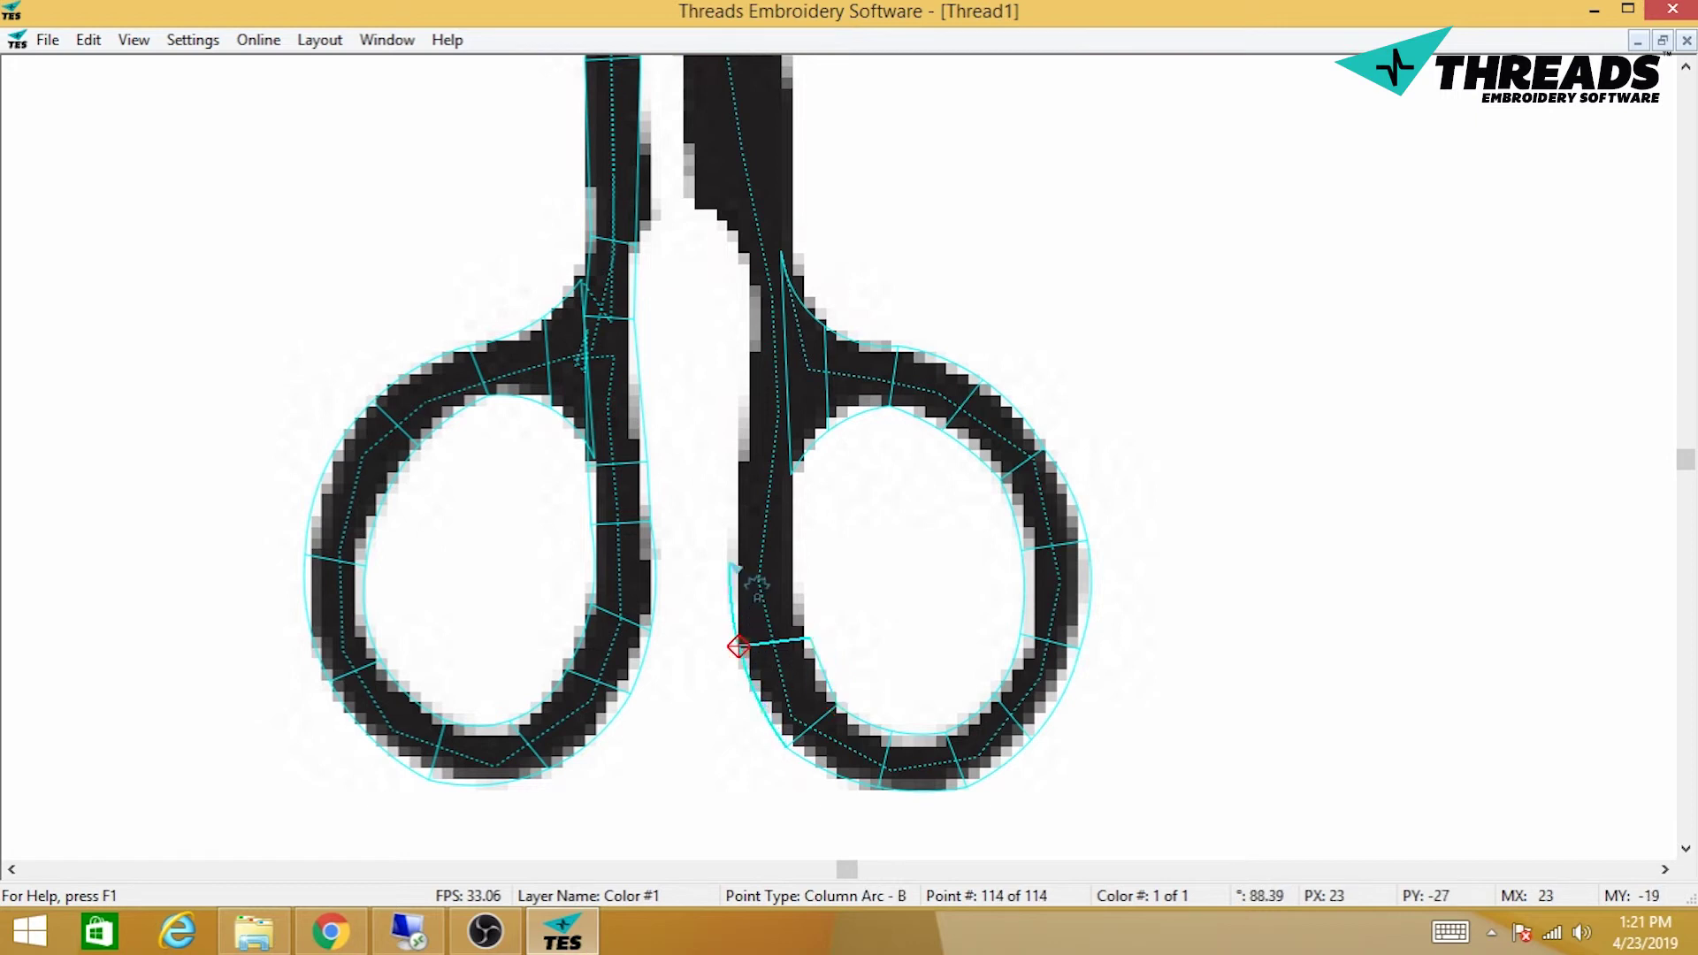
pyautogui.click(732, 562)
pyautogui.click(801, 563)
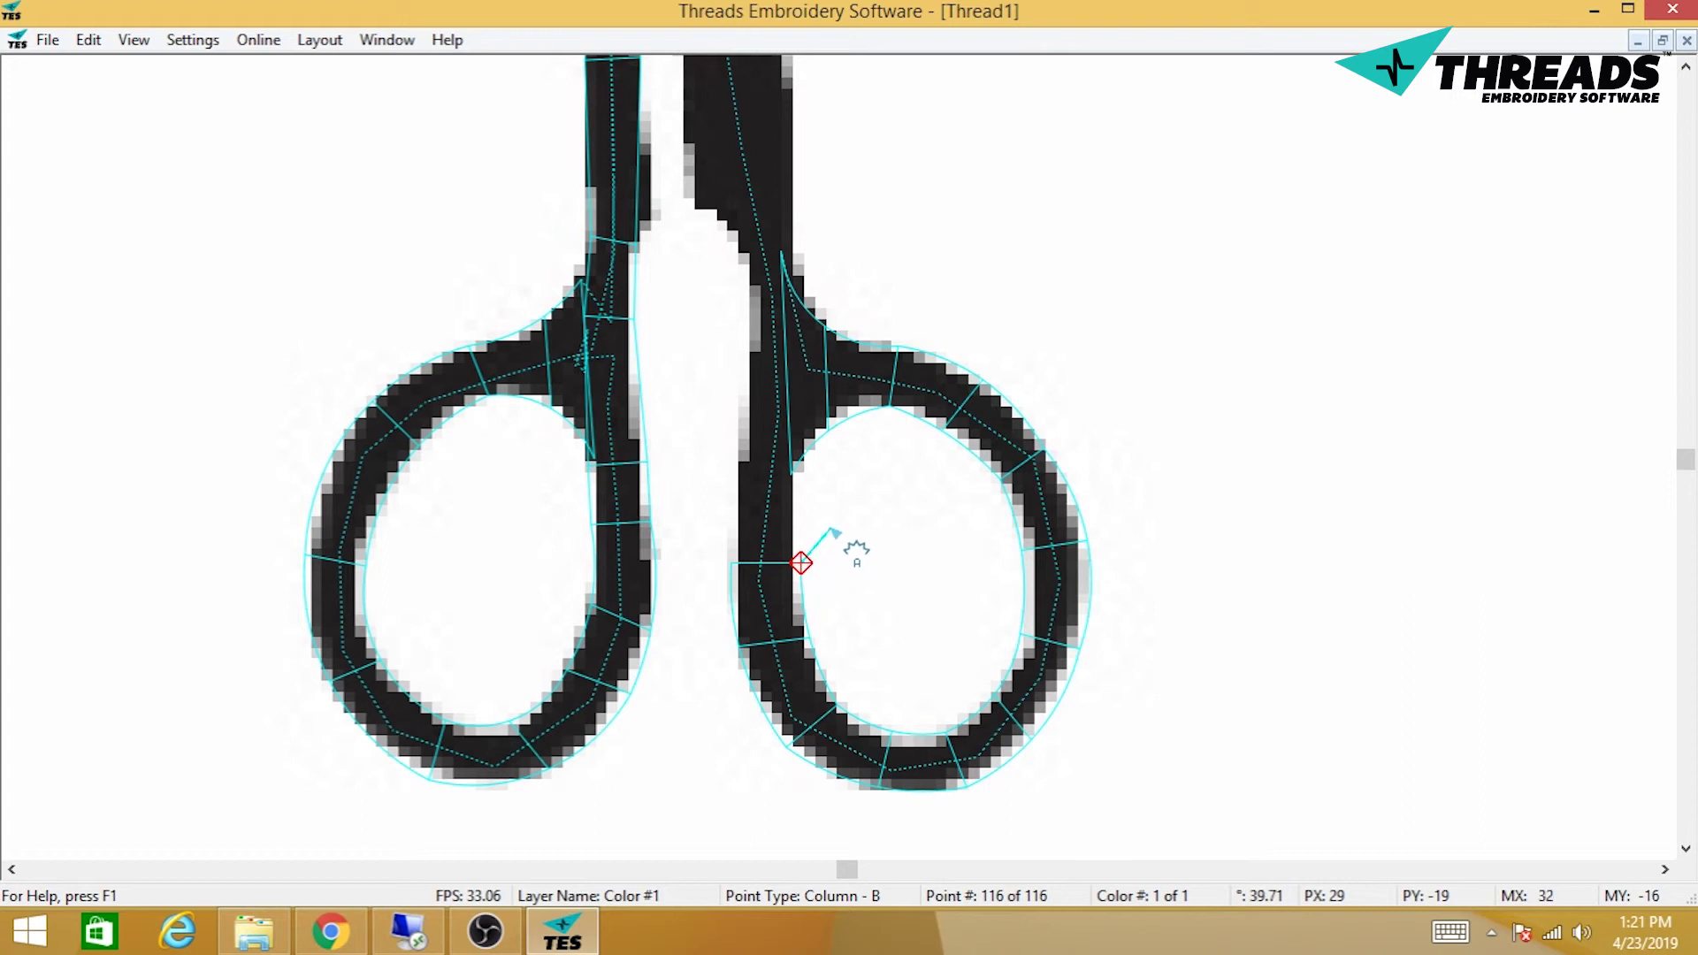
# Step: Switch to a straight Column and place point pairs up the right shank, past the ring junction to just below the blade's heel
pyautogui.rightClick(827, 529)
pyautogui.moveTo(888, 585)
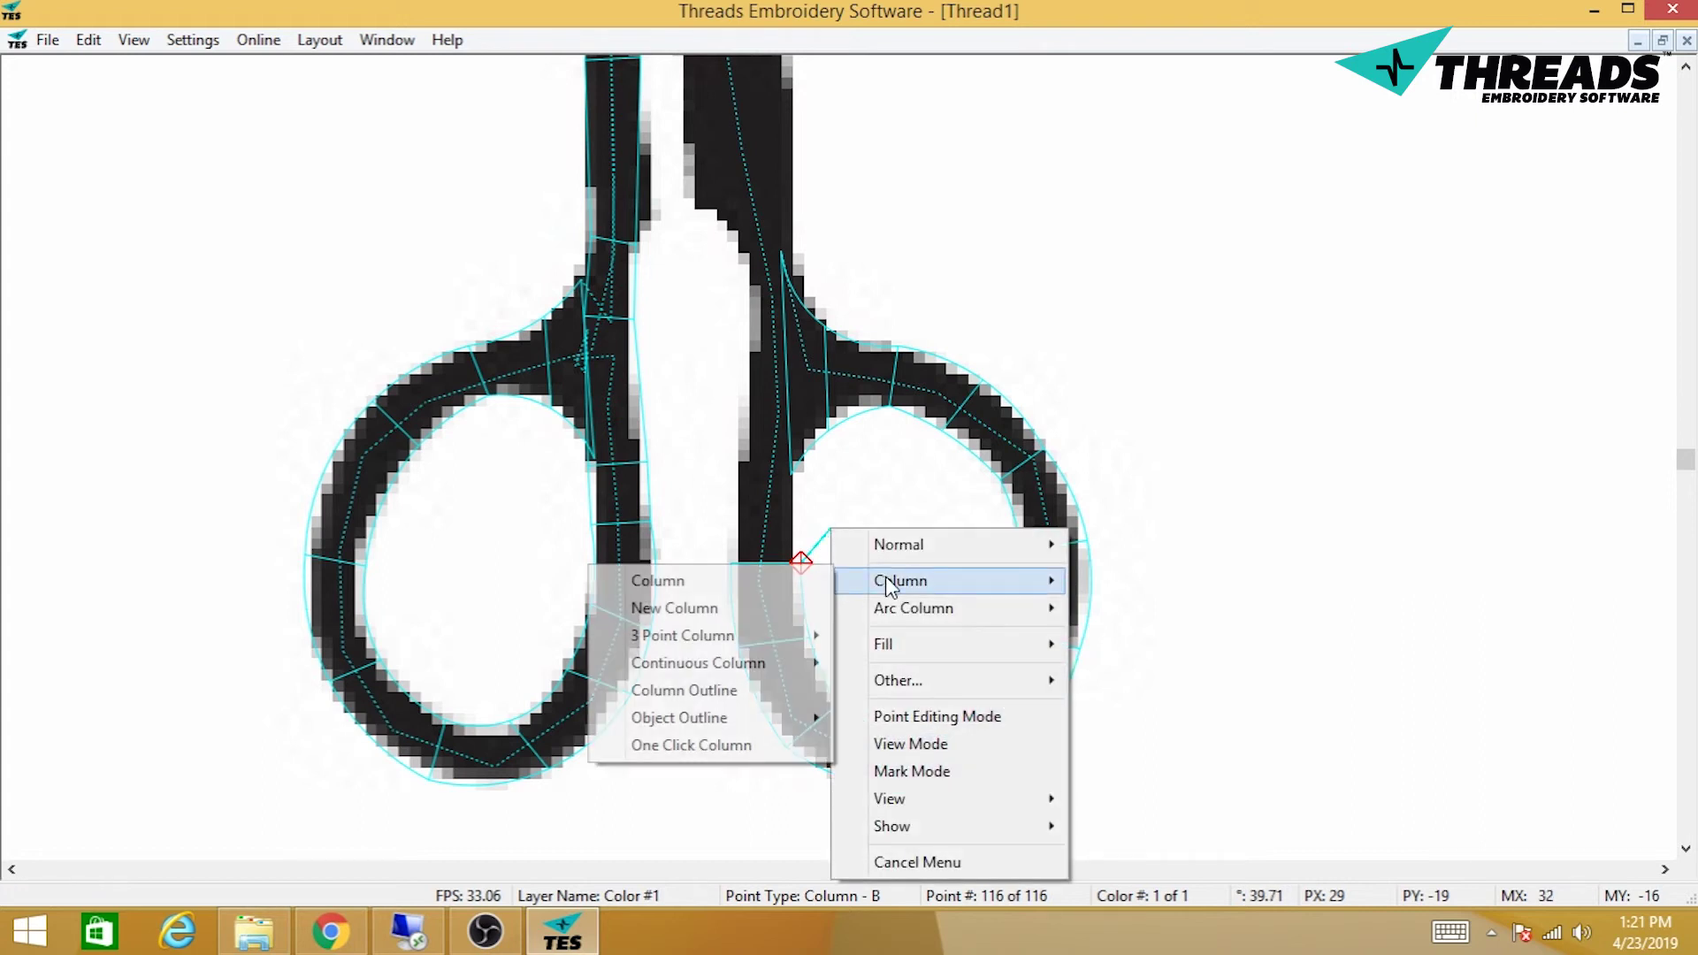
pyautogui.click(729, 578)
pyautogui.scroll(3, 789, 619)
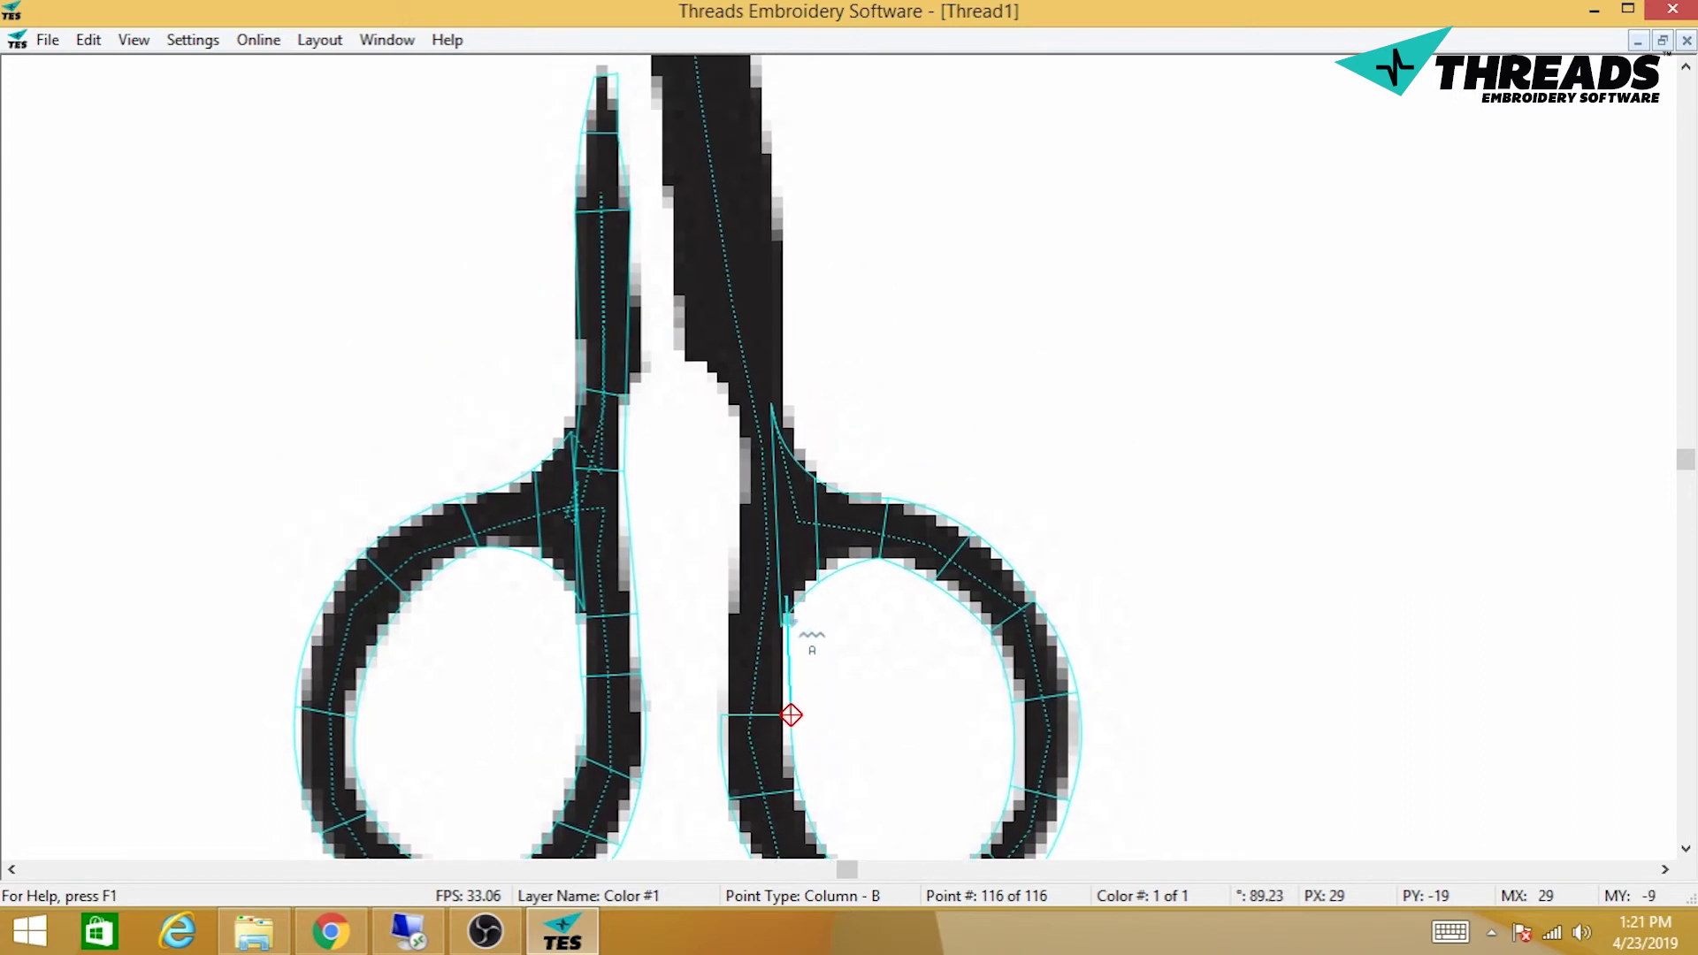
pyautogui.click(791, 715)
pyautogui.click(721, 617)
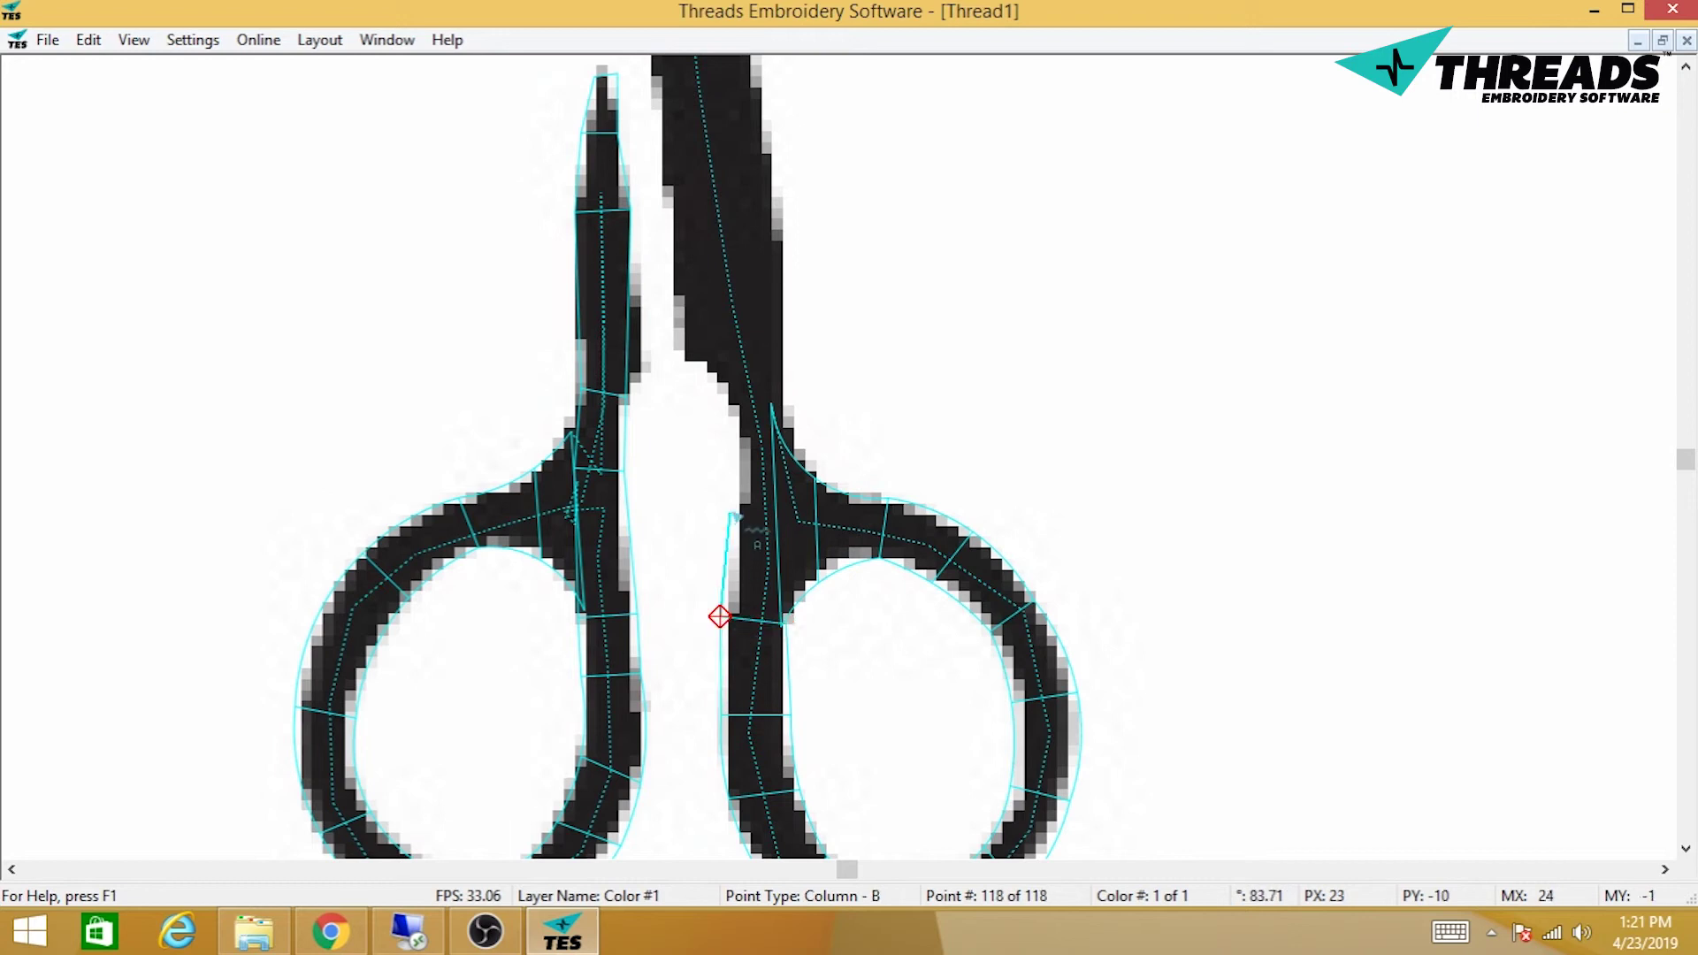
pyautogui.click(734, 508)
pyautogui.click(790, 501)
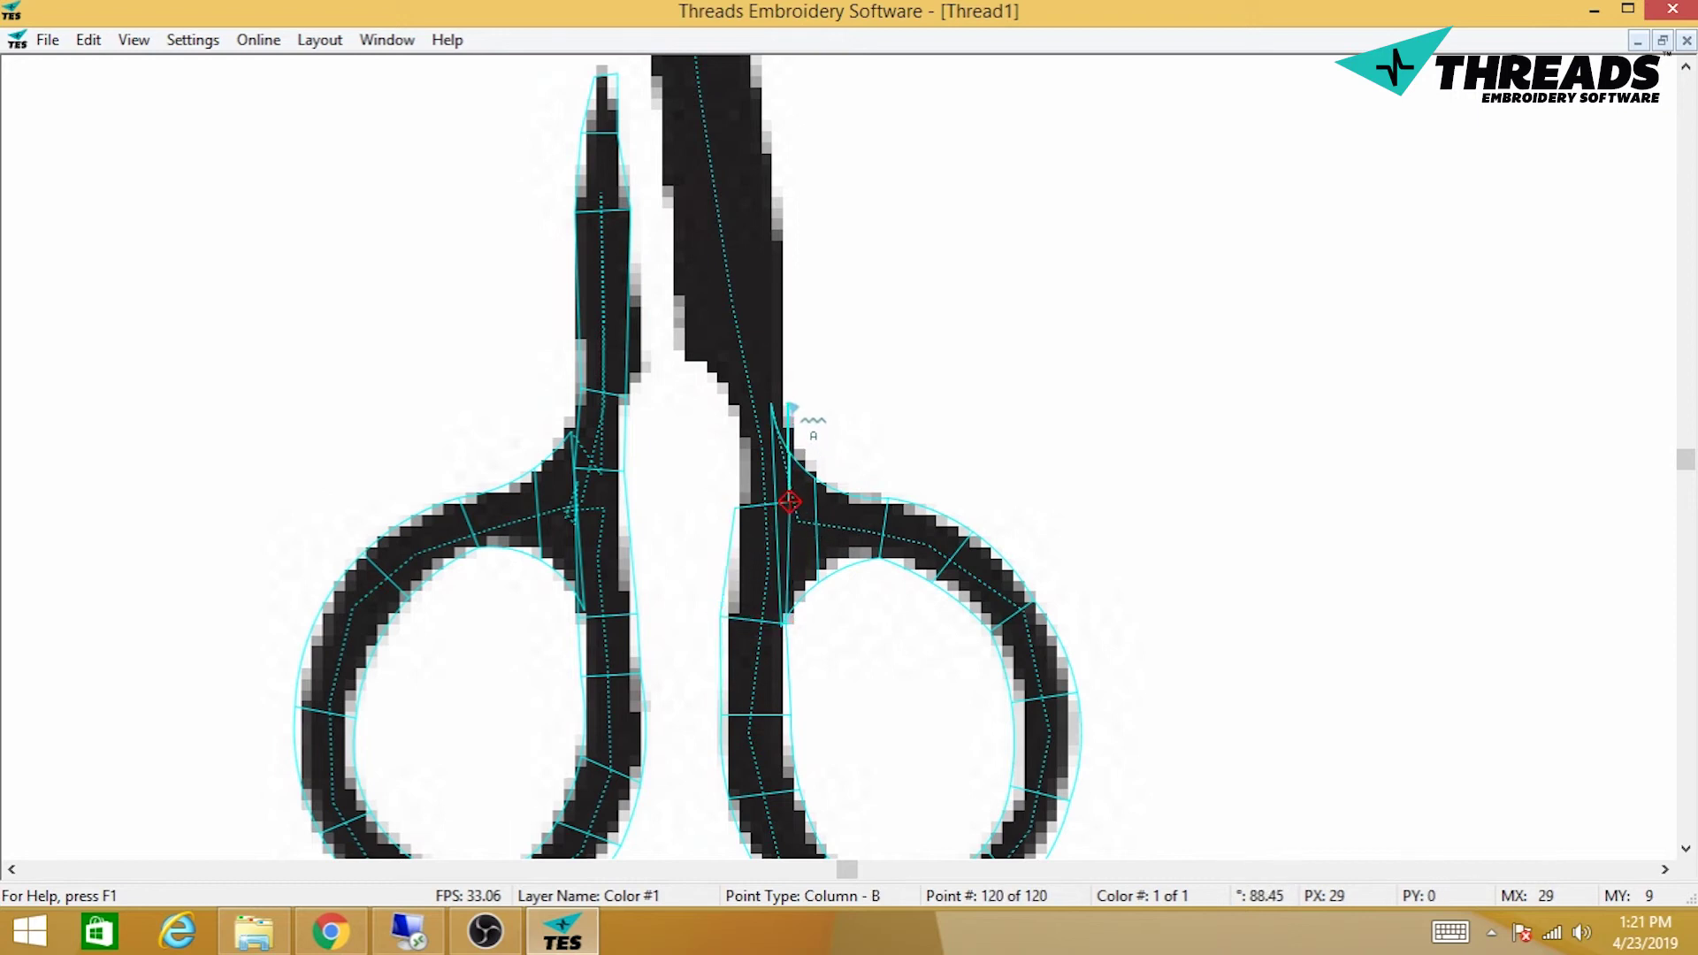
pyautogui.click(785, 400)
pyautogui.click(737, 402)
# Step: Extend the Column across the heel and up the main blade, past the pivot, to a point pair below its upper tip
pyautogui.click(675, 341)
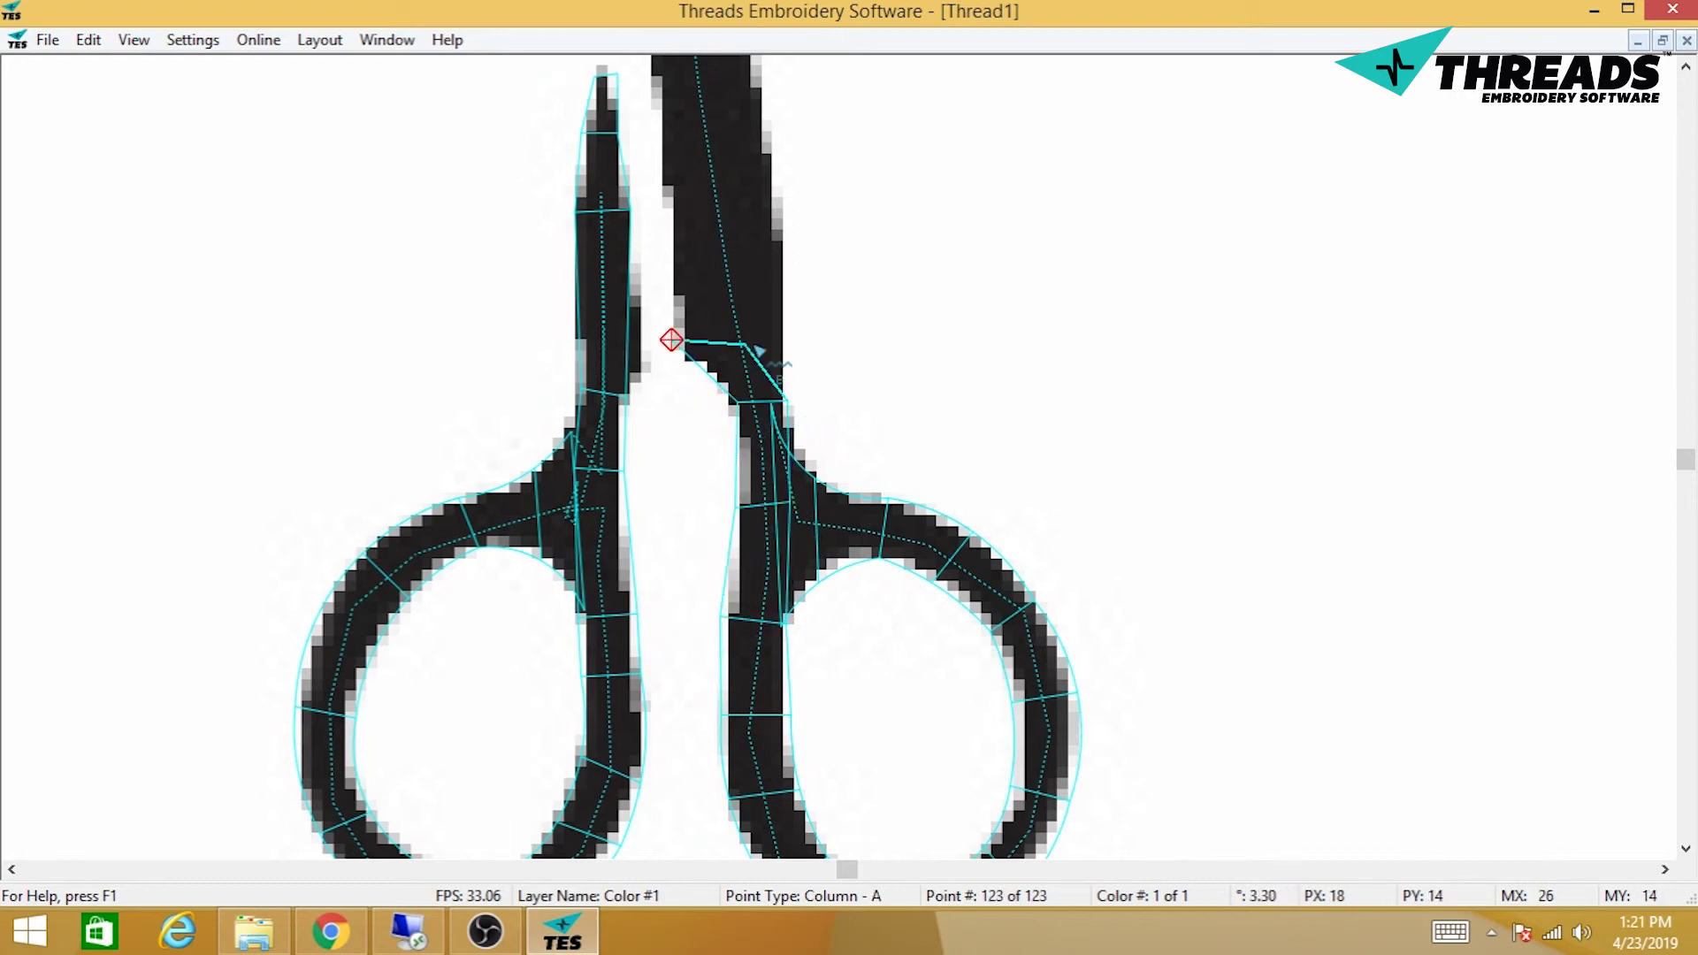
pyautogui.click(780, 338)
pyautogui.scroll(-3, 787, 354)
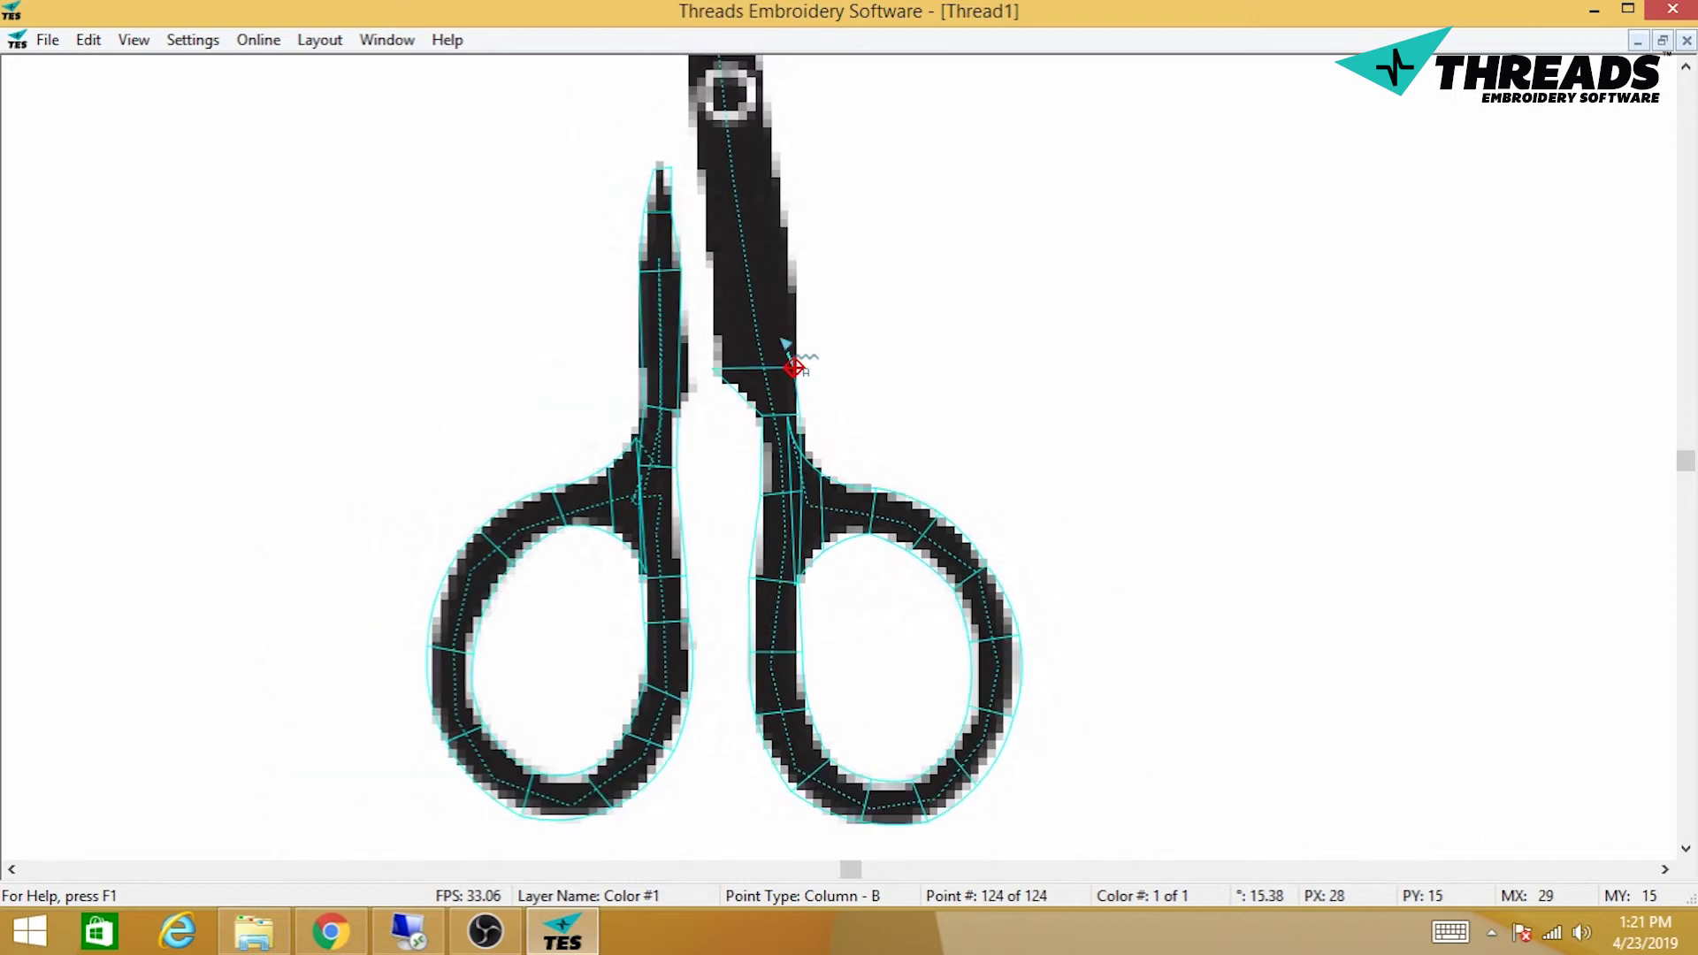
pyautogui.scroll(3, 796, 371)
pyautogui.scroll(-2, 851, 622)
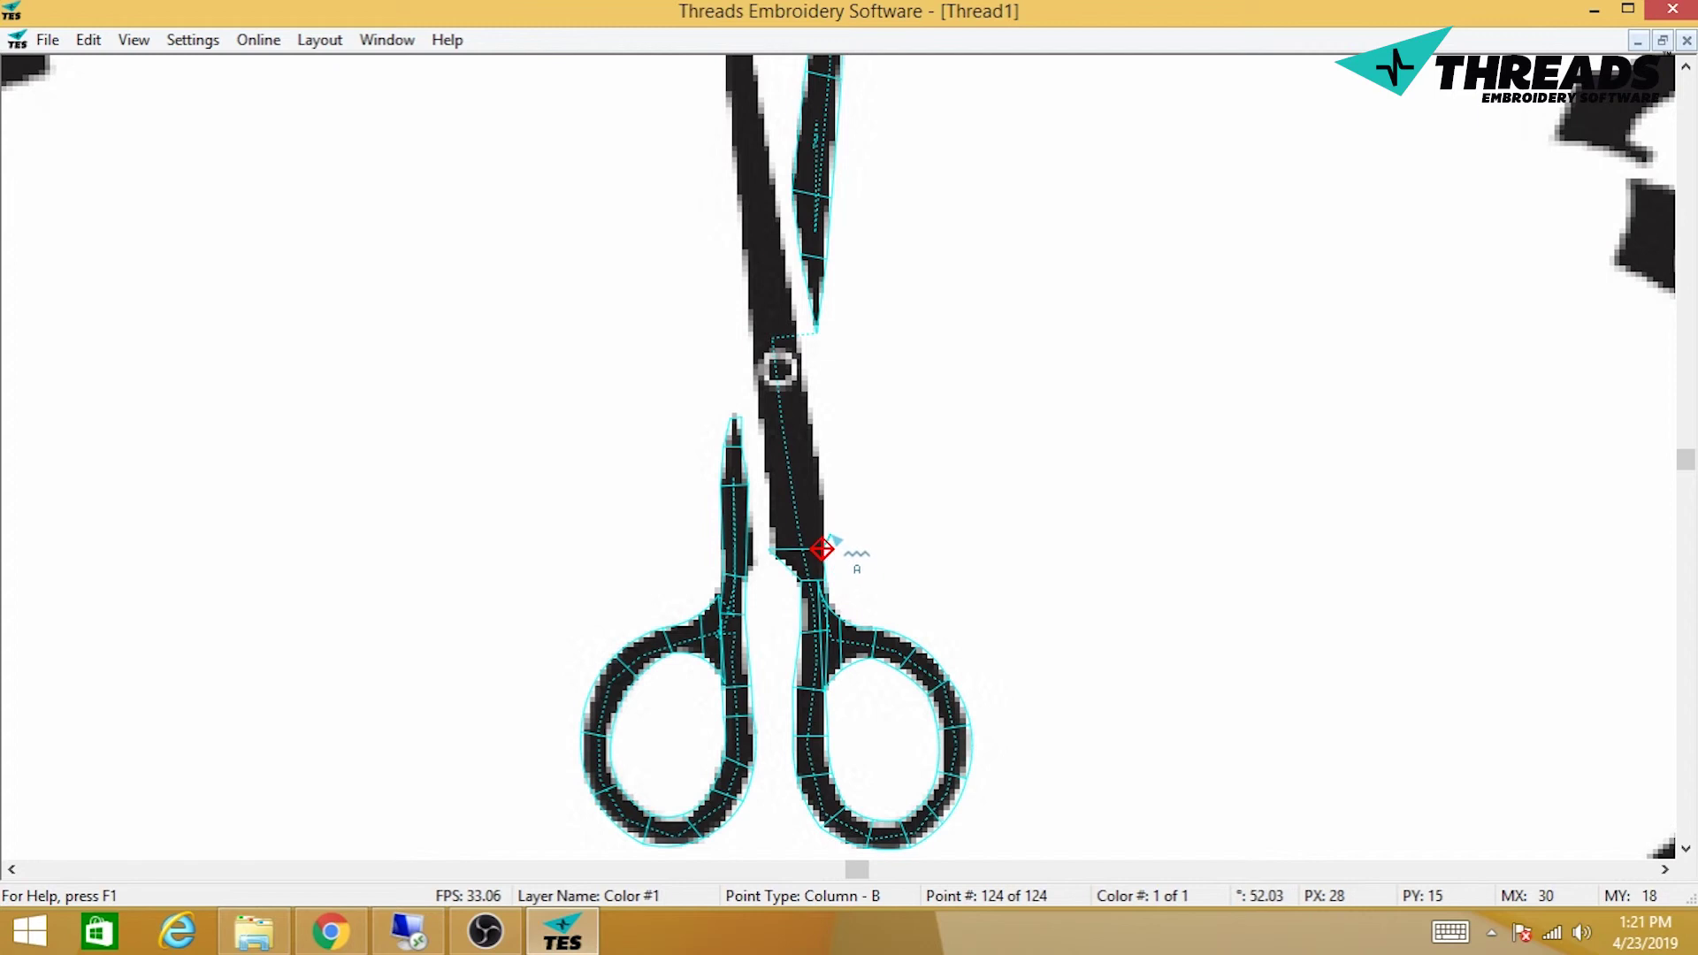
pyautogui.scroll(2, 796, 398)
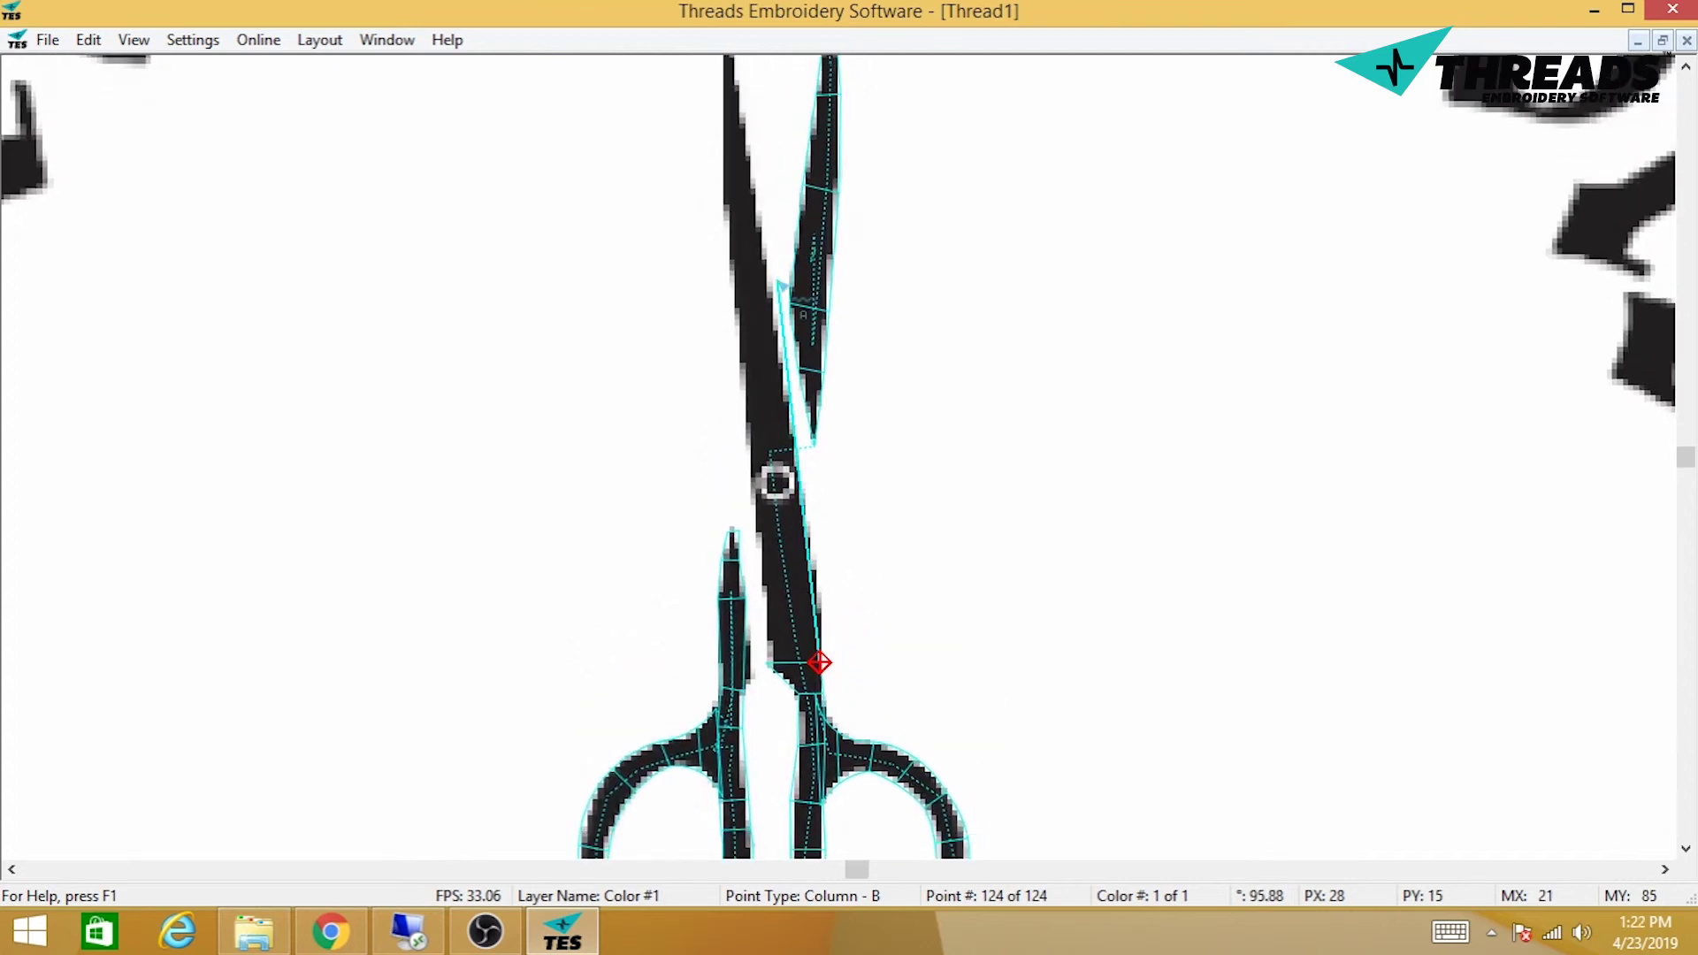
pyautogui.click(823, 607)
pyautogui.click(766, 608)
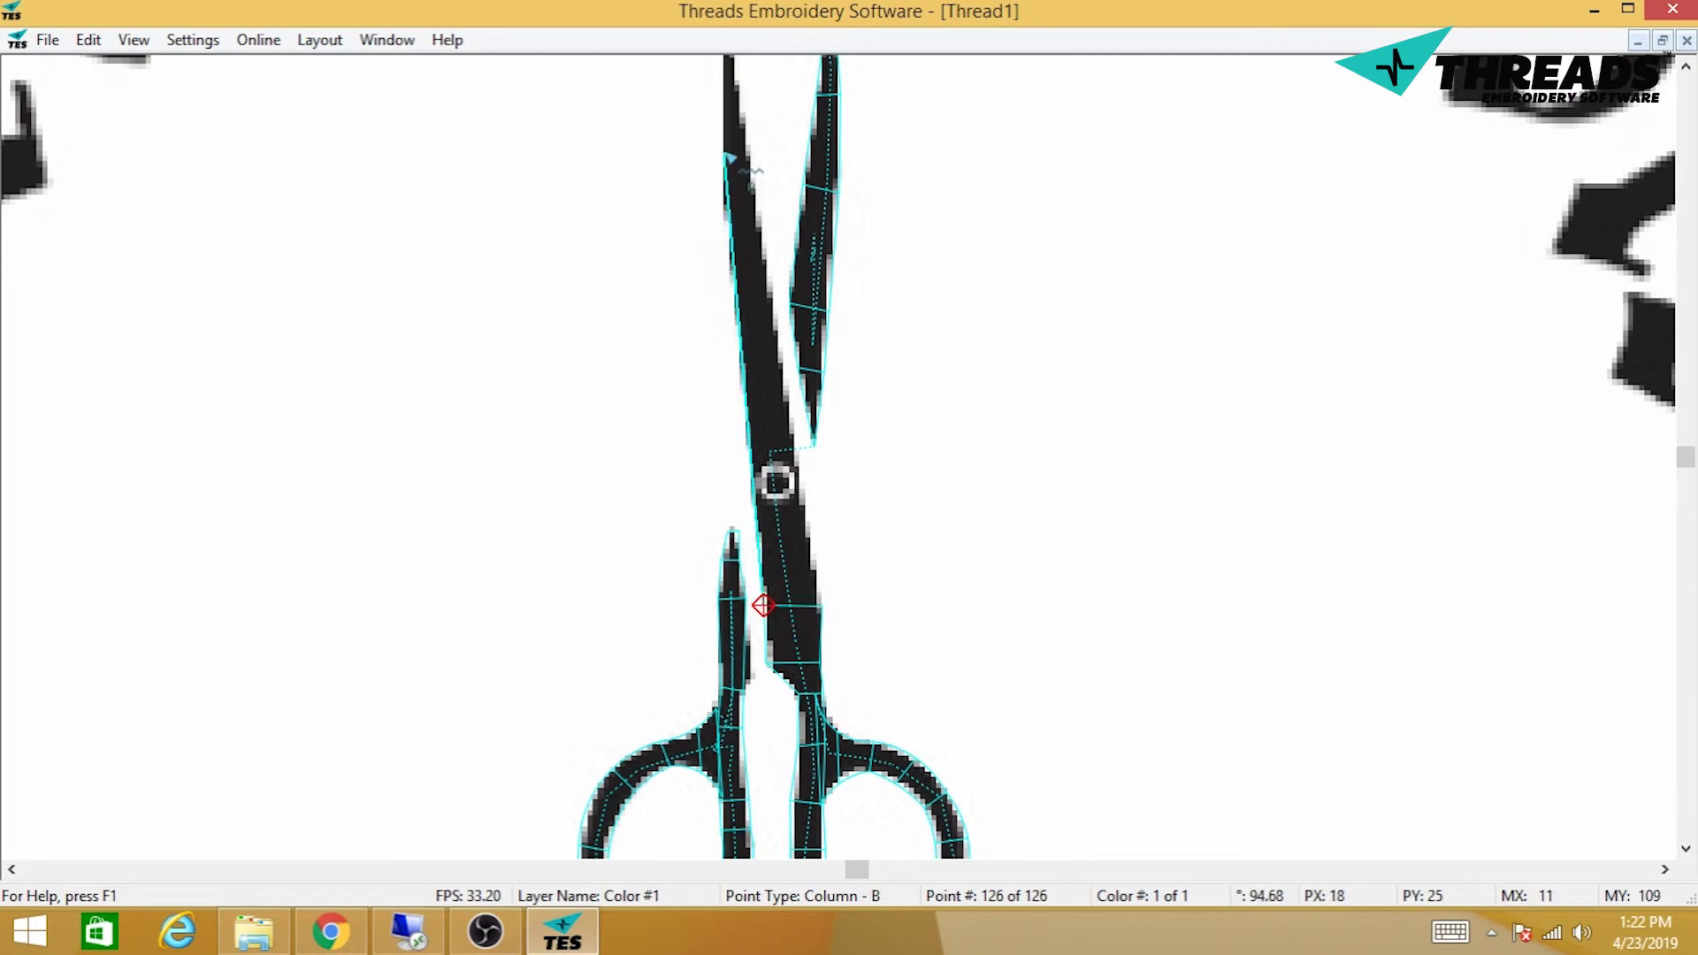
pyautogui.click(720, 150)
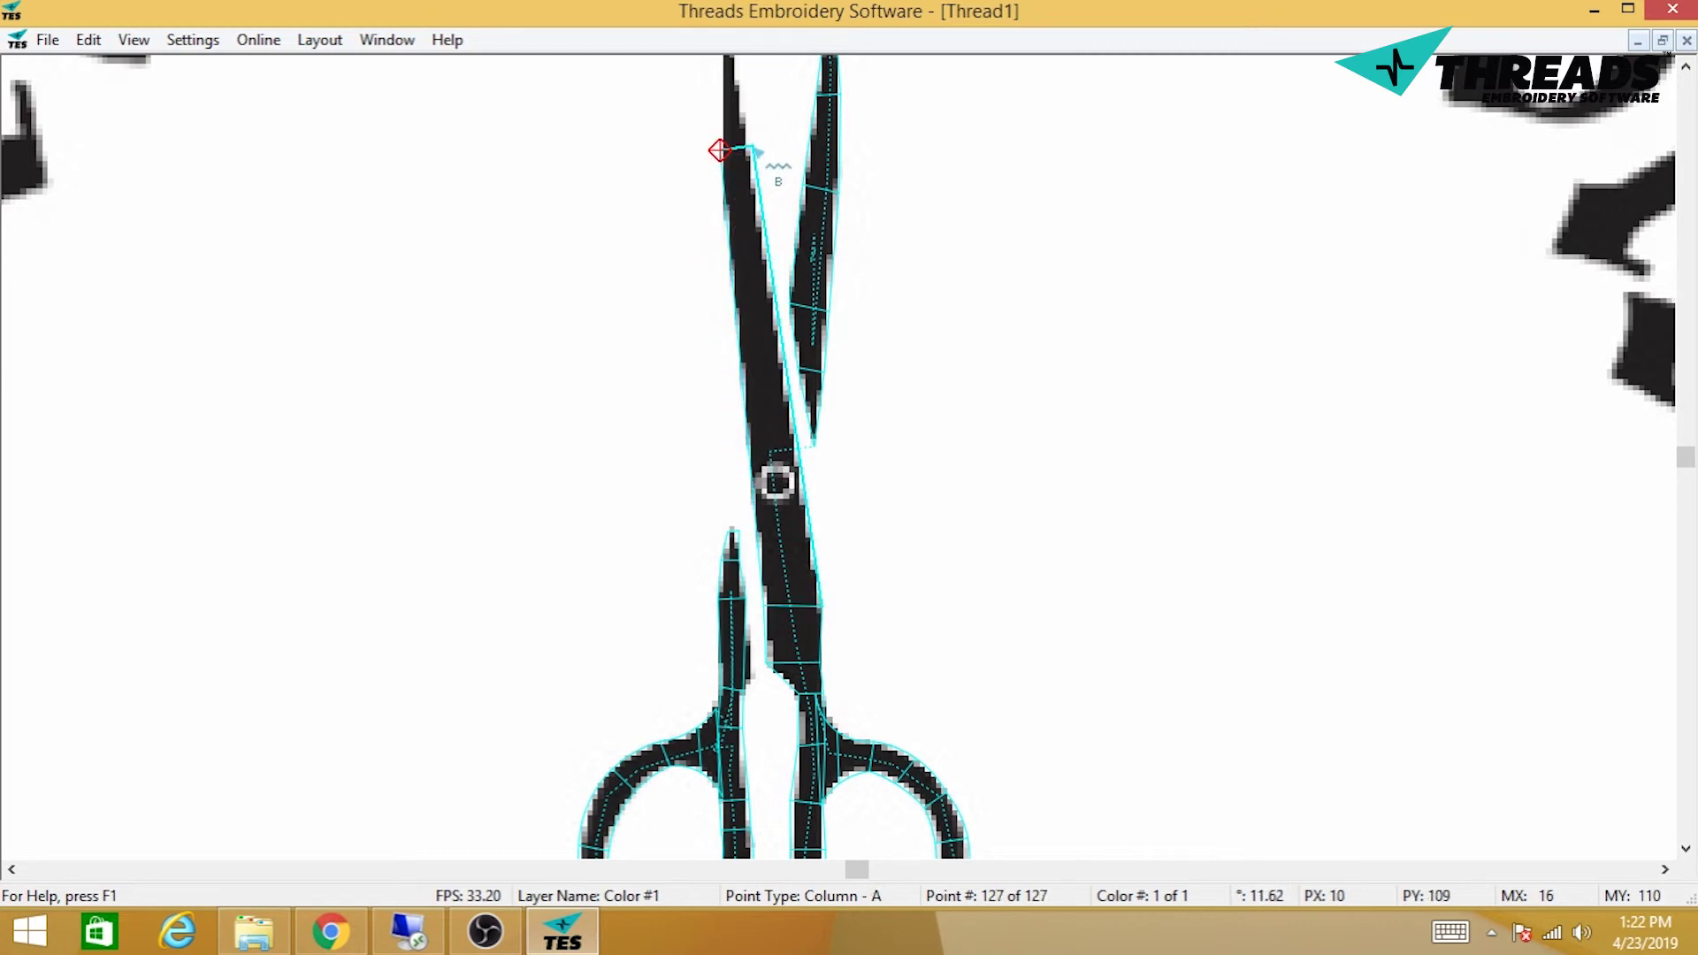
pyautogui.click(752, 149)
# Step: Close the main blade's column with a 3 Point Column End at its upper tip
pyautogui.scroll(-2, 766, 168)
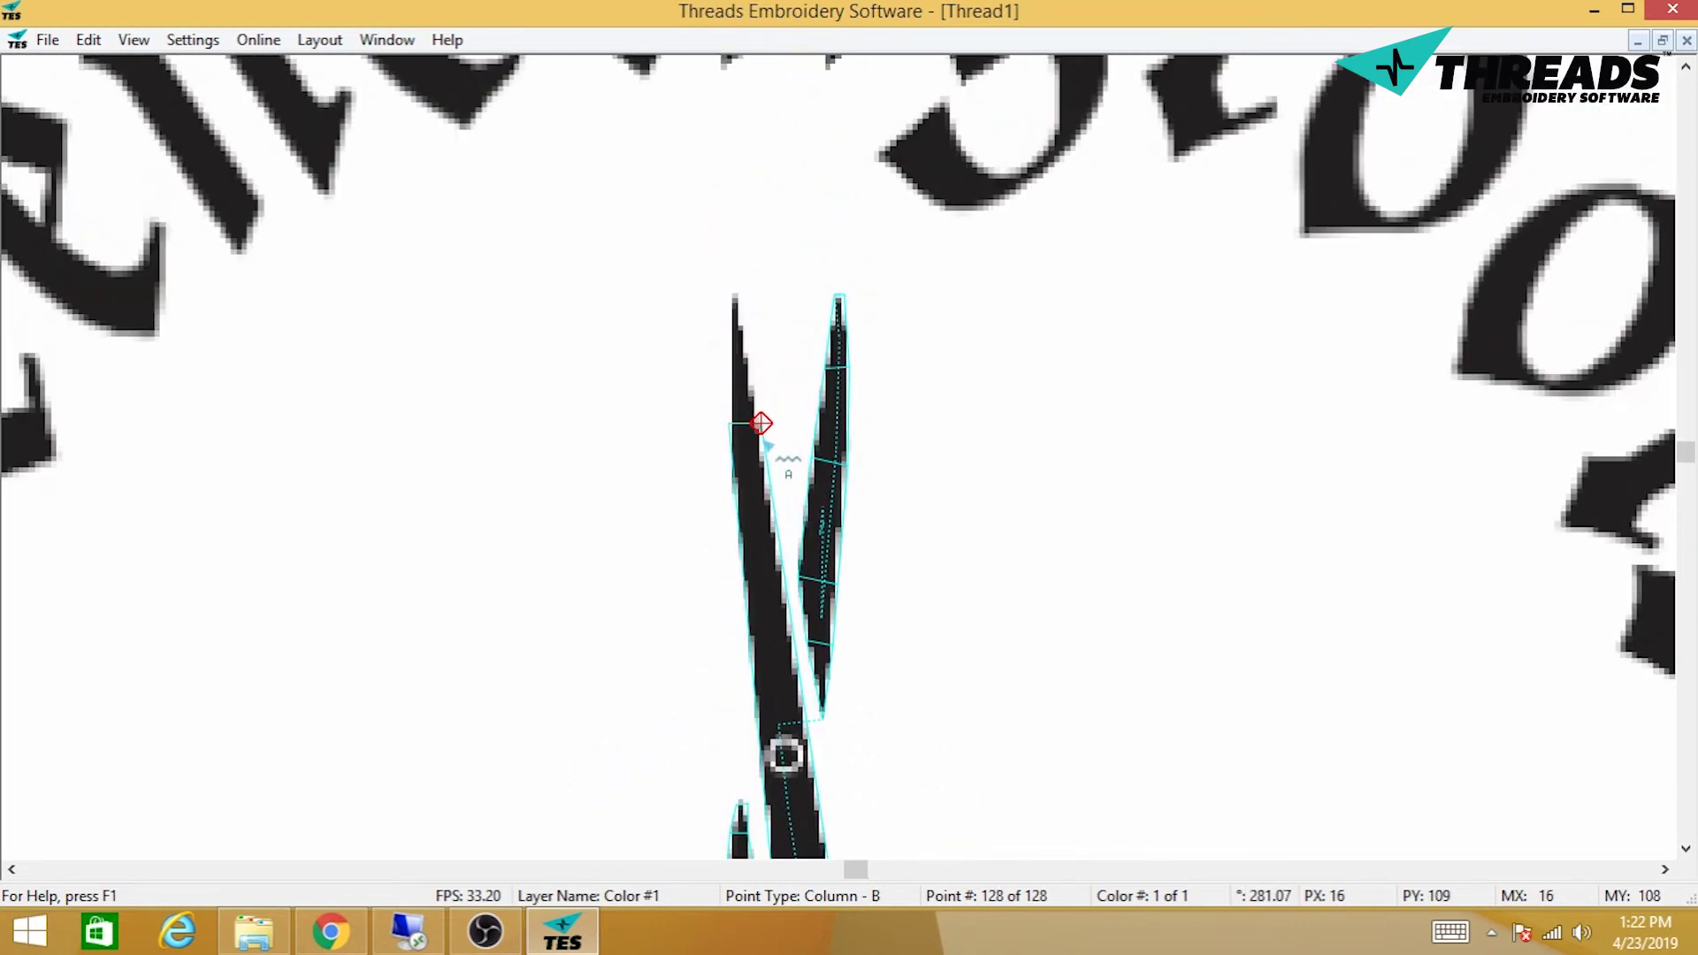
pyautogui.rightClick(729, 331)
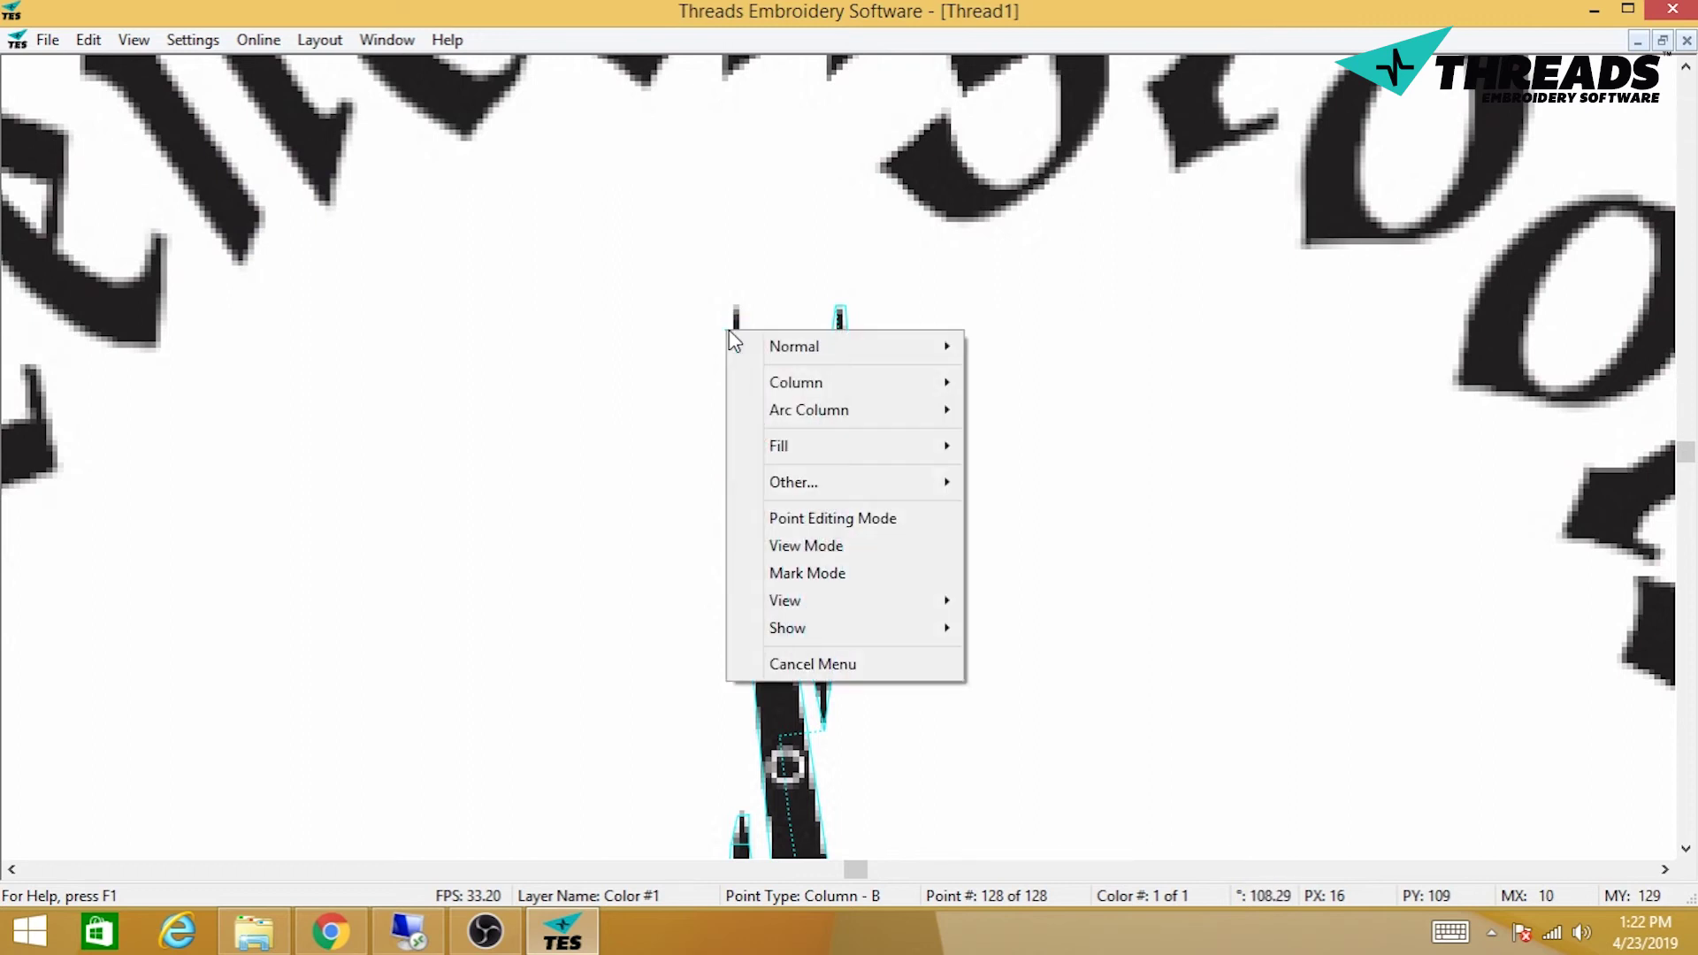
pyautogui.moveTo(787, 349)
pyautogui.moveTo(769, 381)
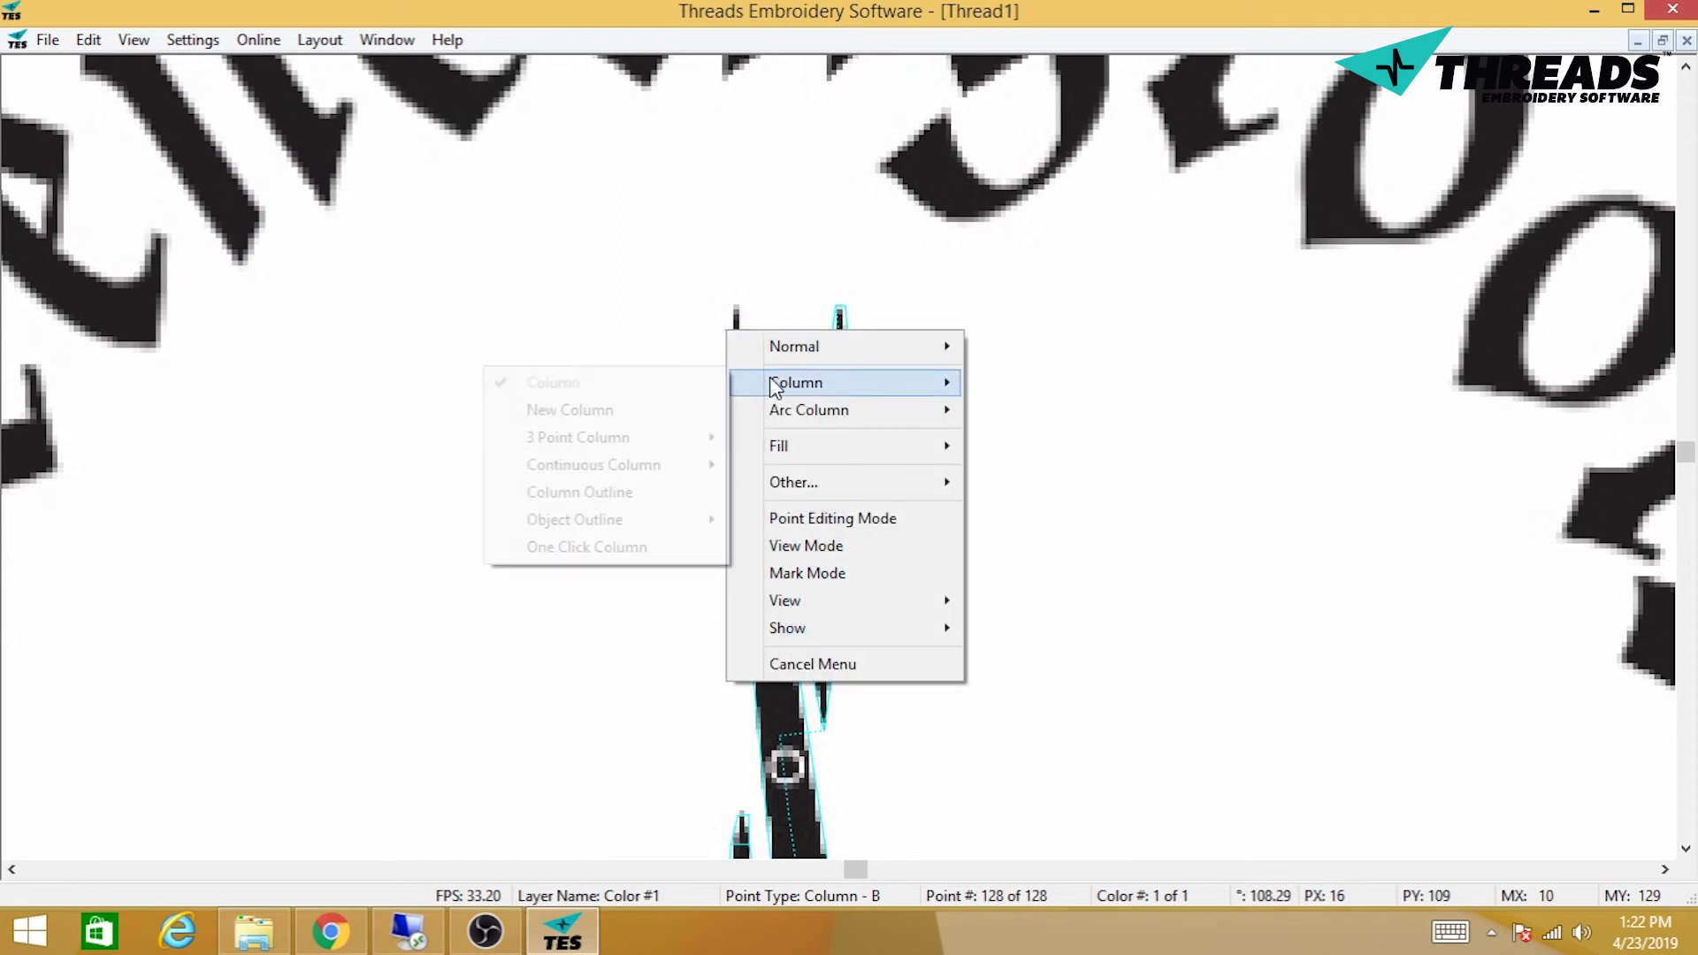
pyautogui.moveTo(667, 438)
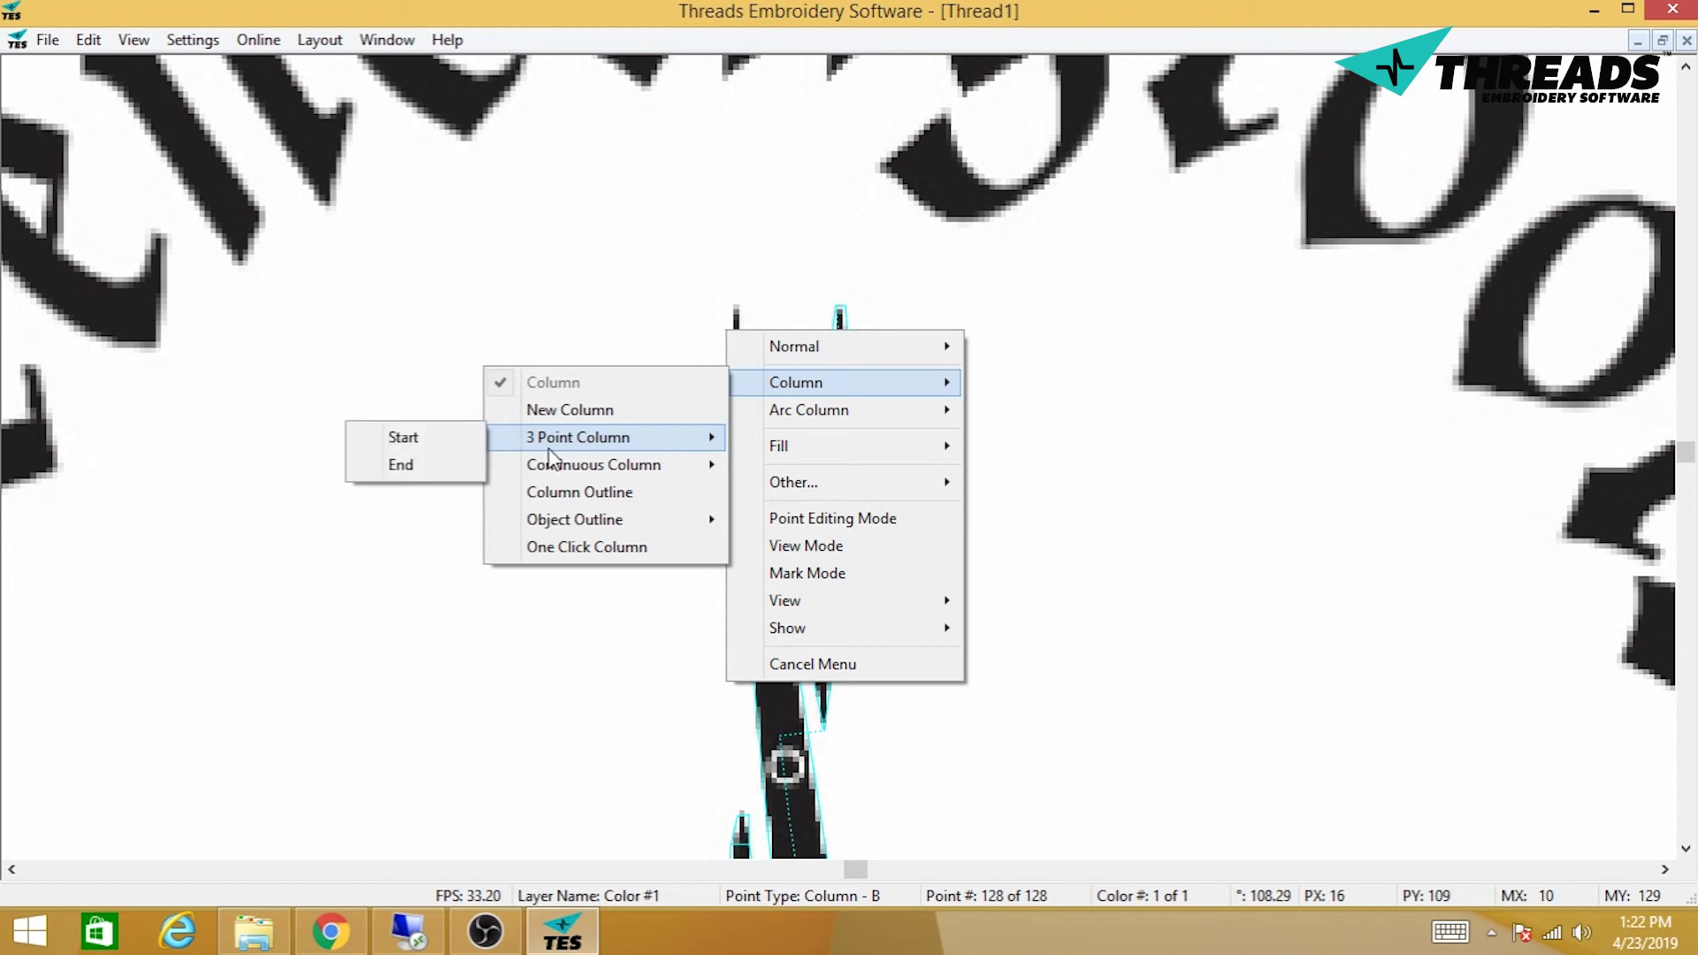
pyautogui.click(398, 466)
pyautogui.moveTo(720, 301); pyautogui.dragTo(734, 308)
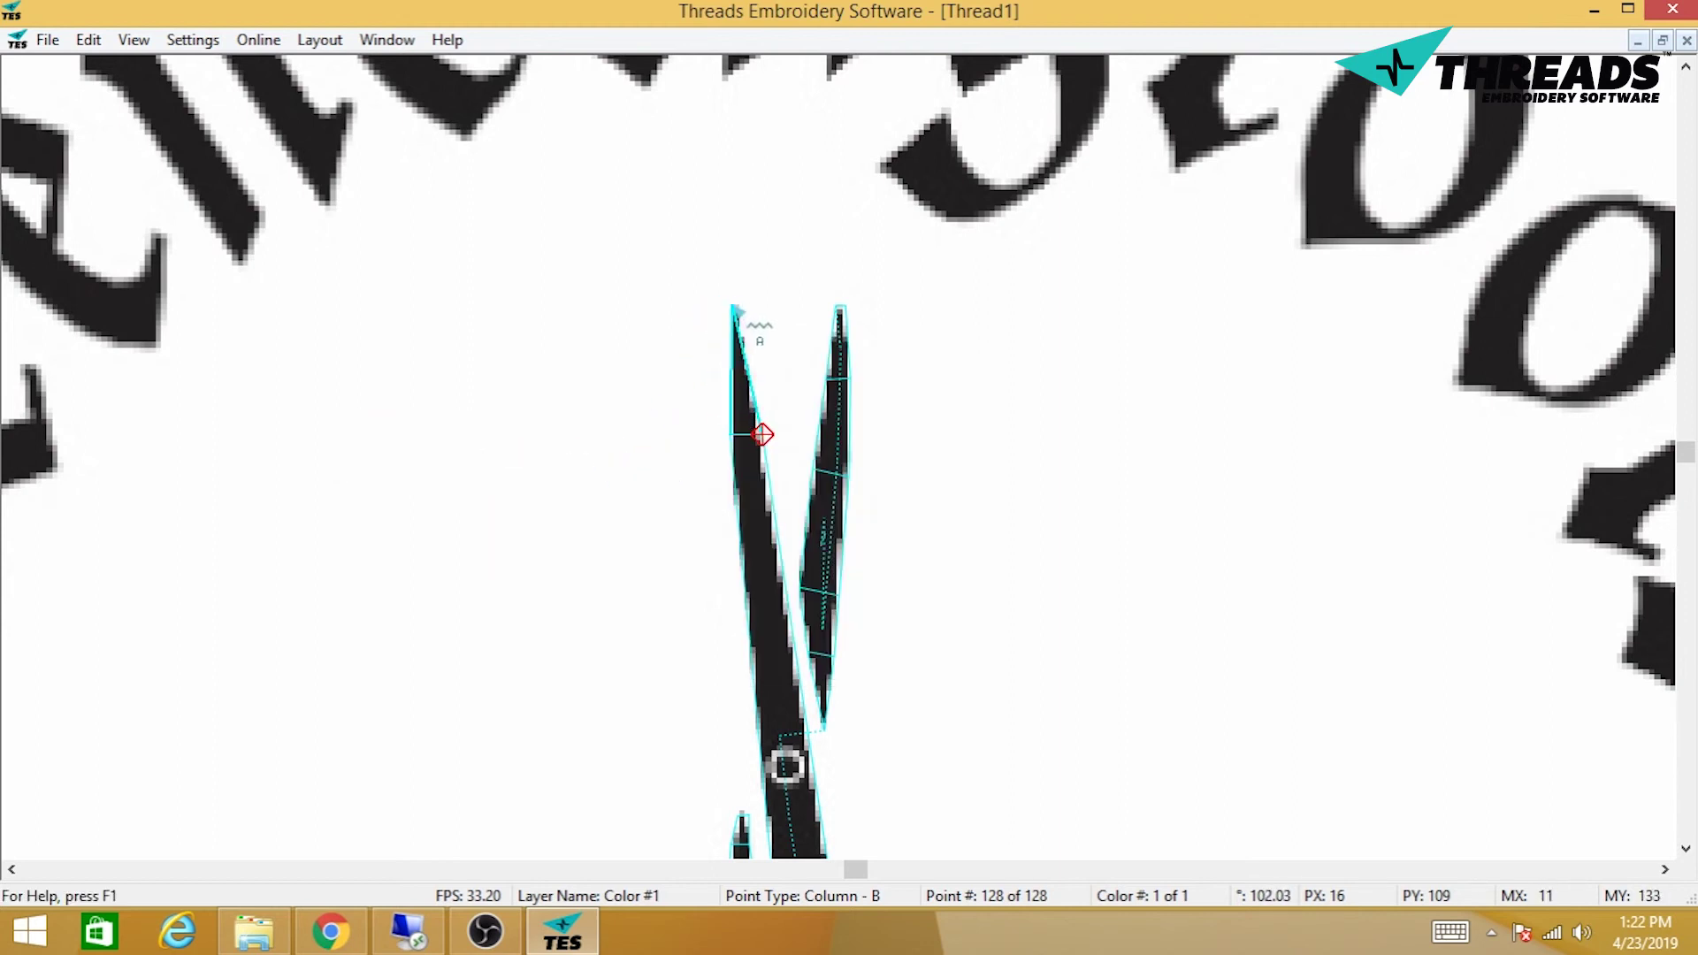
pyautogui.click(762, 434)
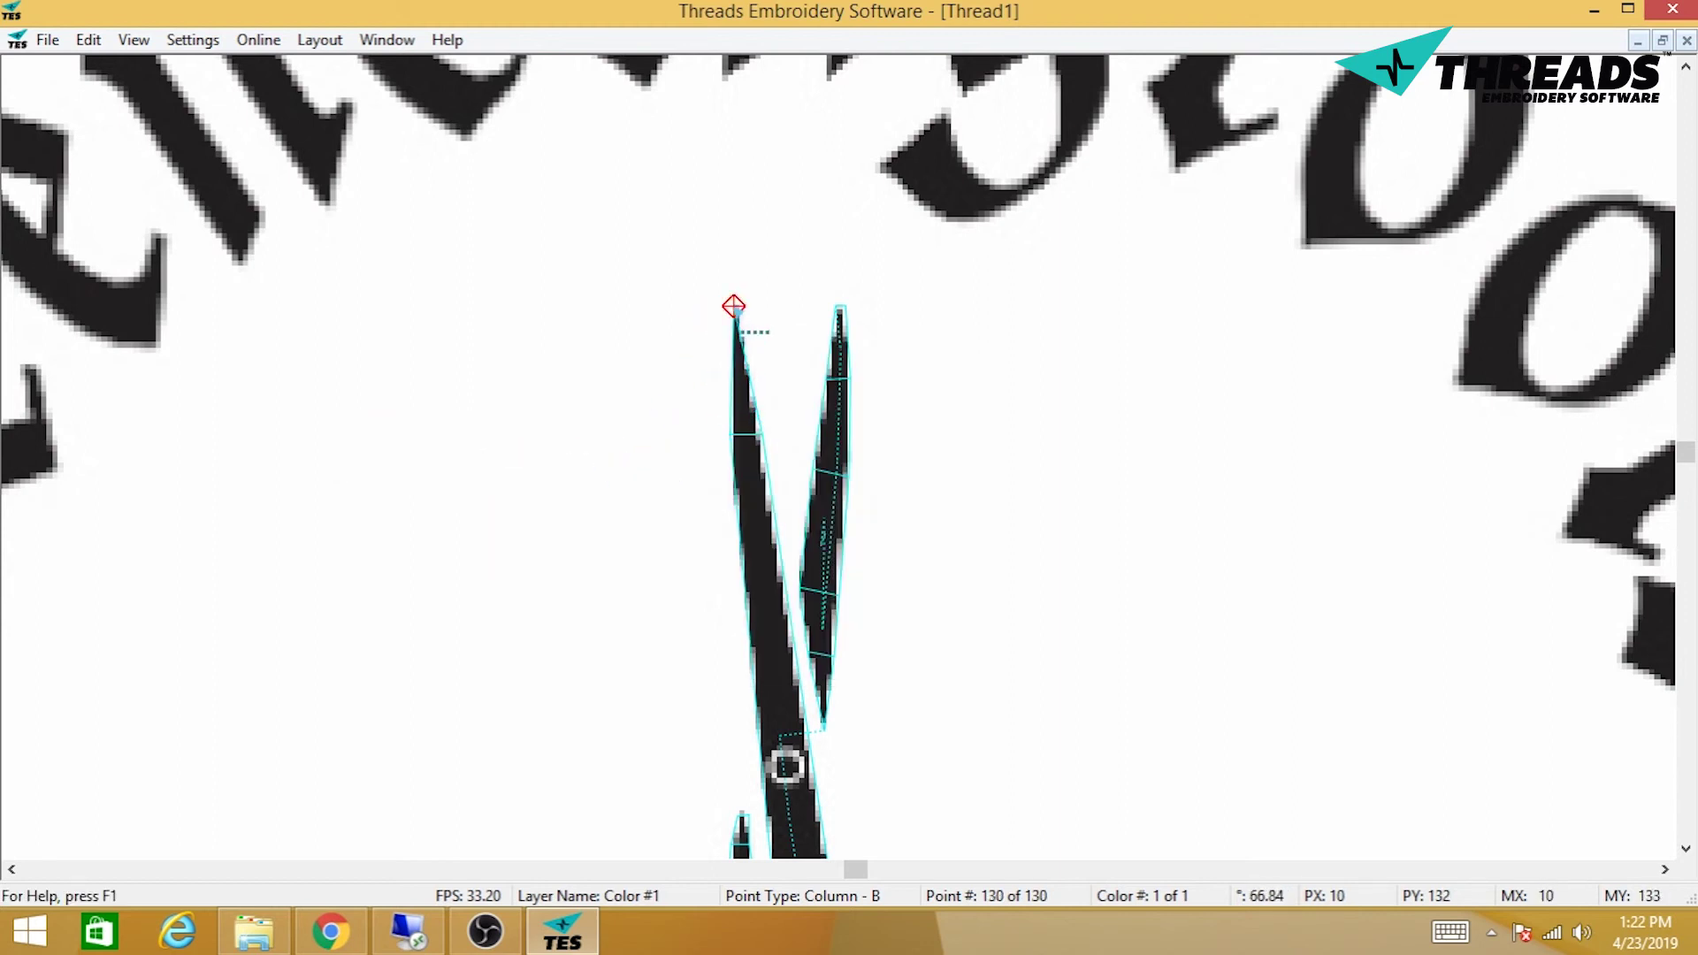
# Step: Finish digitizing the scissors and return to the full workspace with the stitch generation controls
pyautogui.scroll(-5, 743, 323)
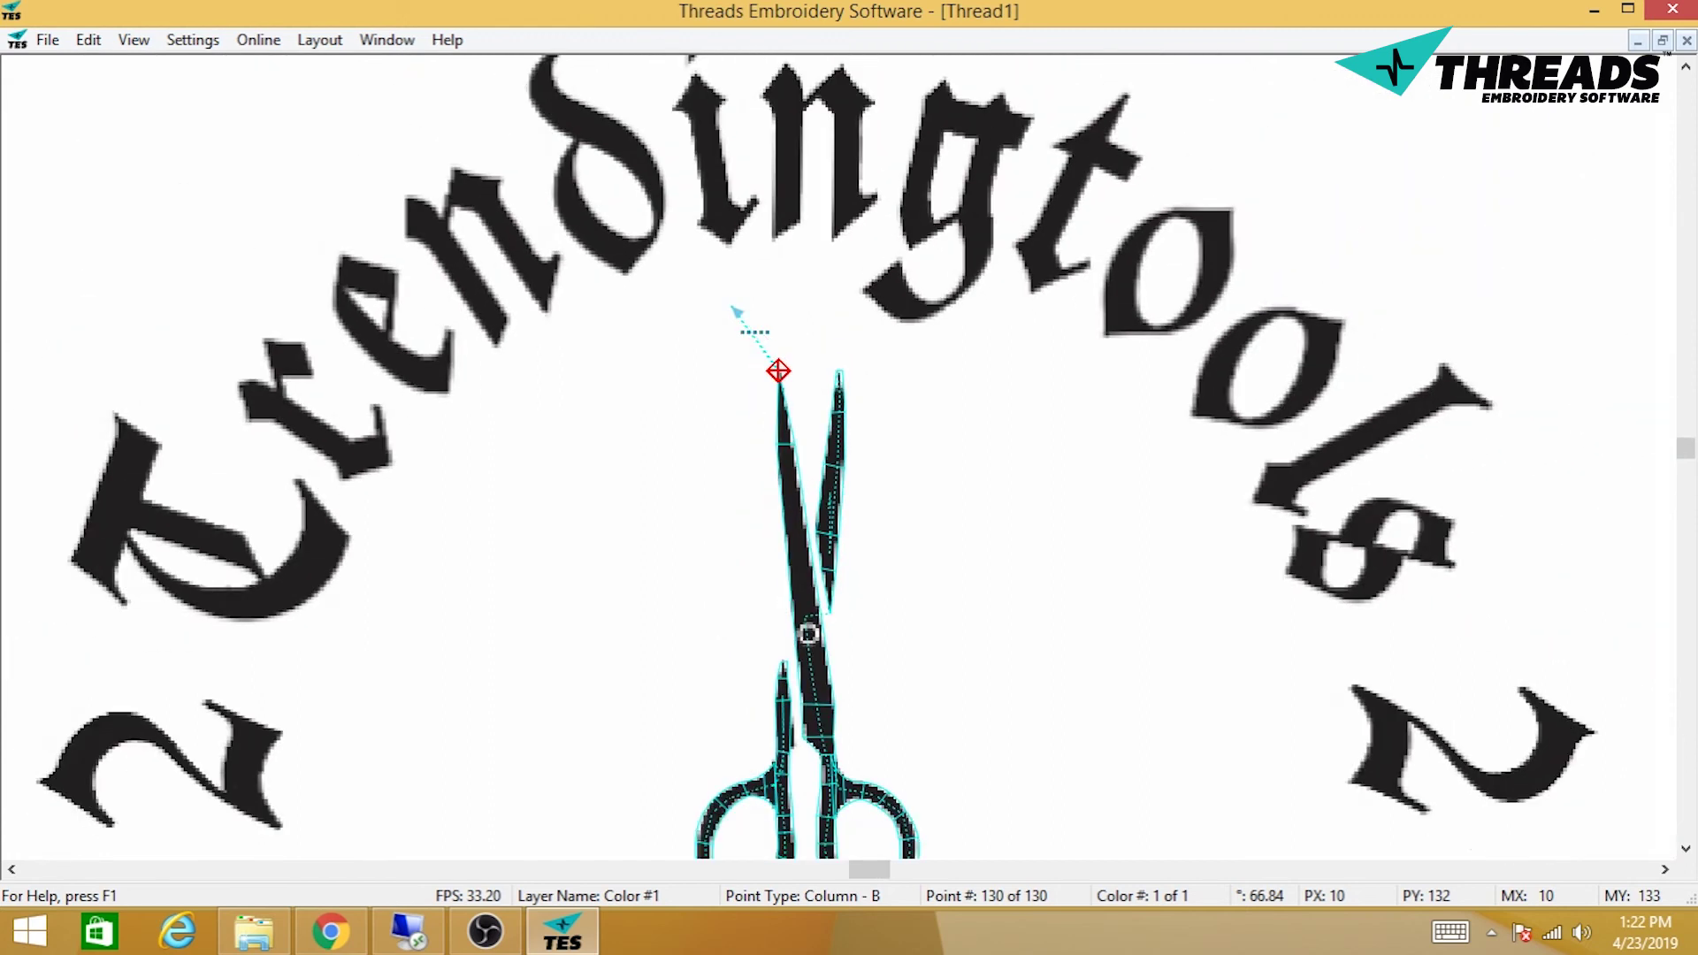
pyautogui.scroll(1, 740, 599)
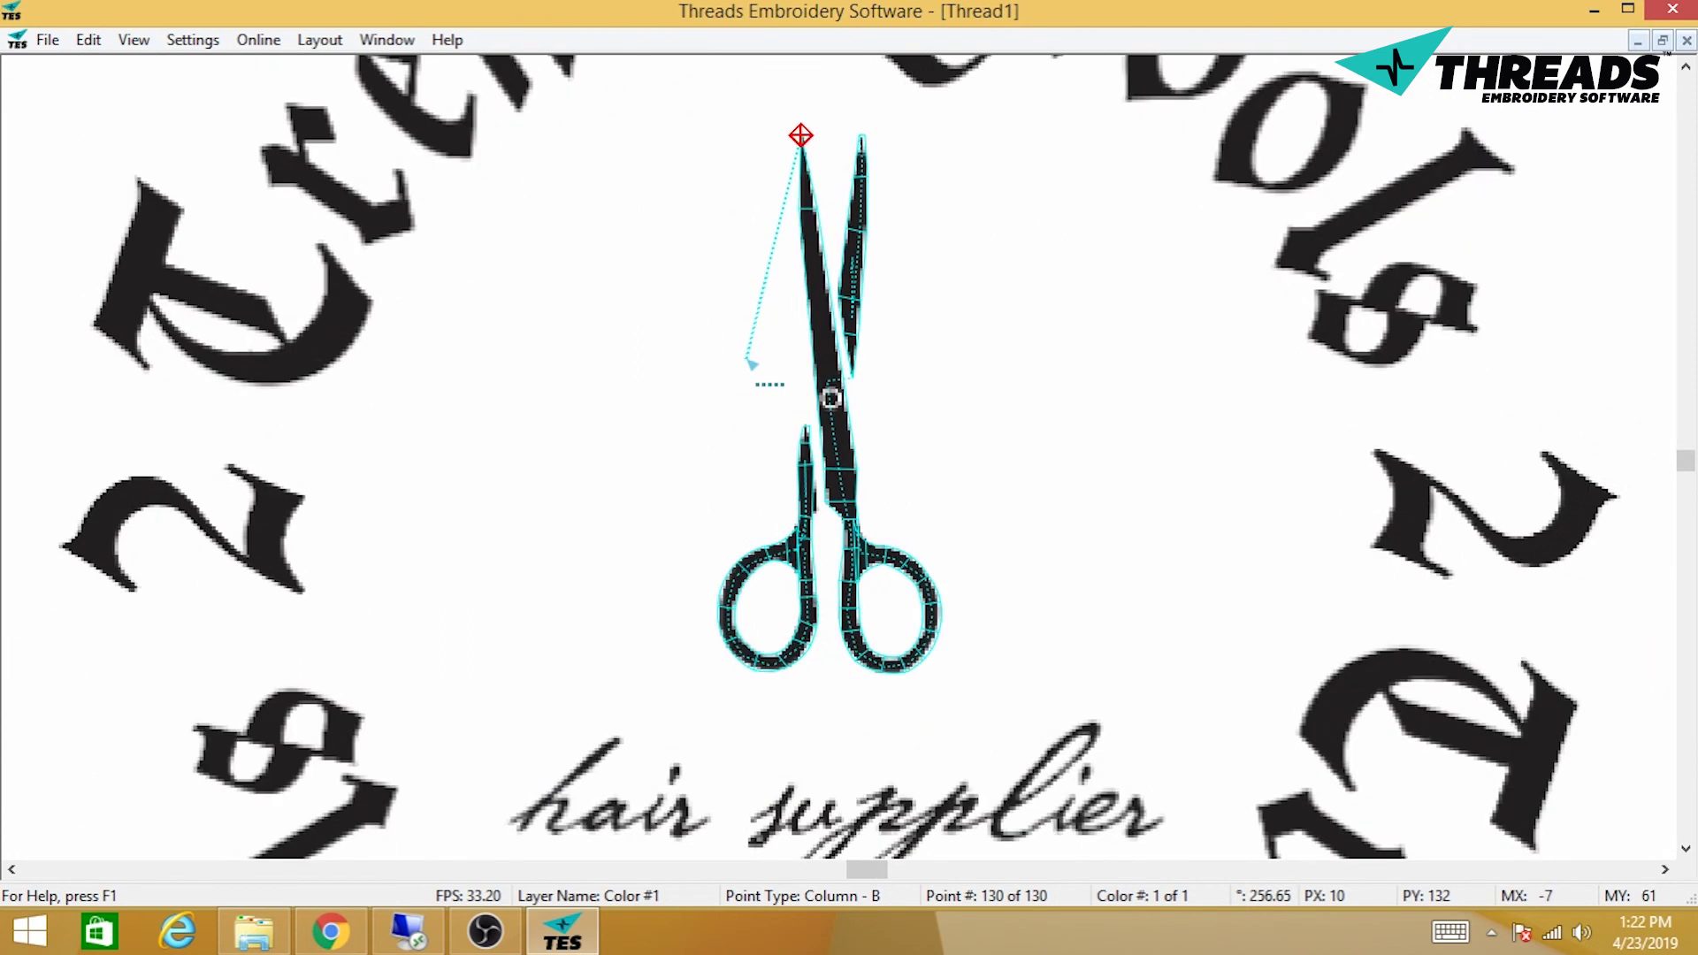
pyautogui.press('Return')
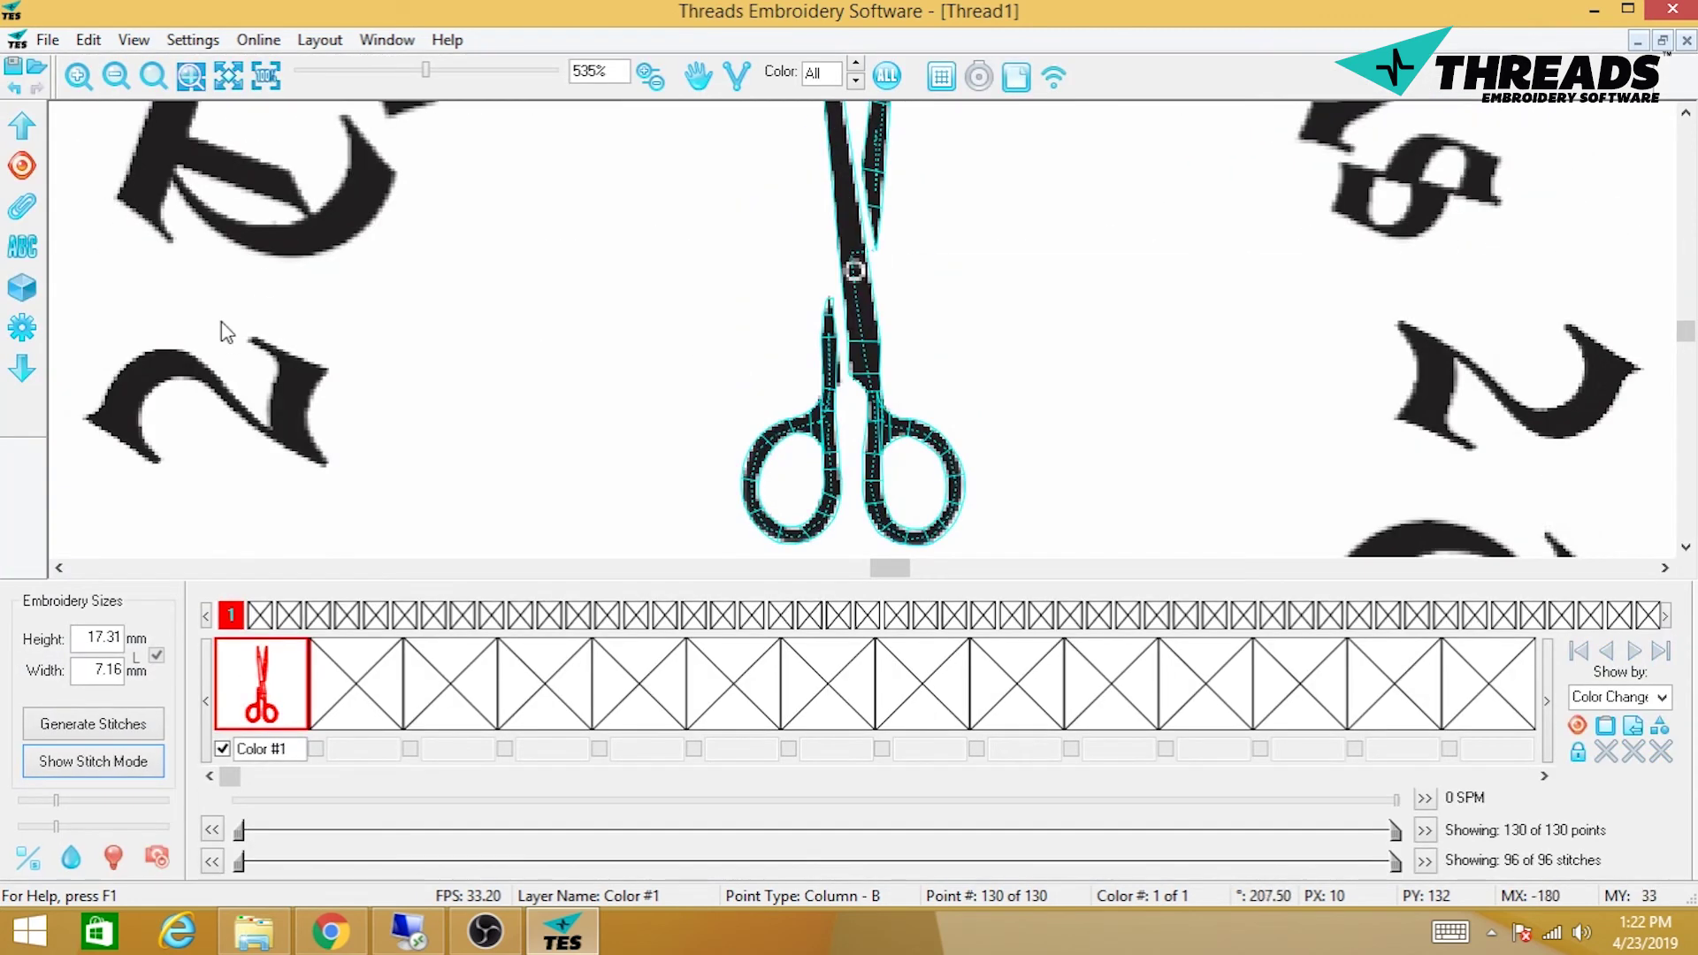
# Step: Hide the background logo artwork and switch the scissors from wire view to stitch mode
pyautogui.click(267, 77)
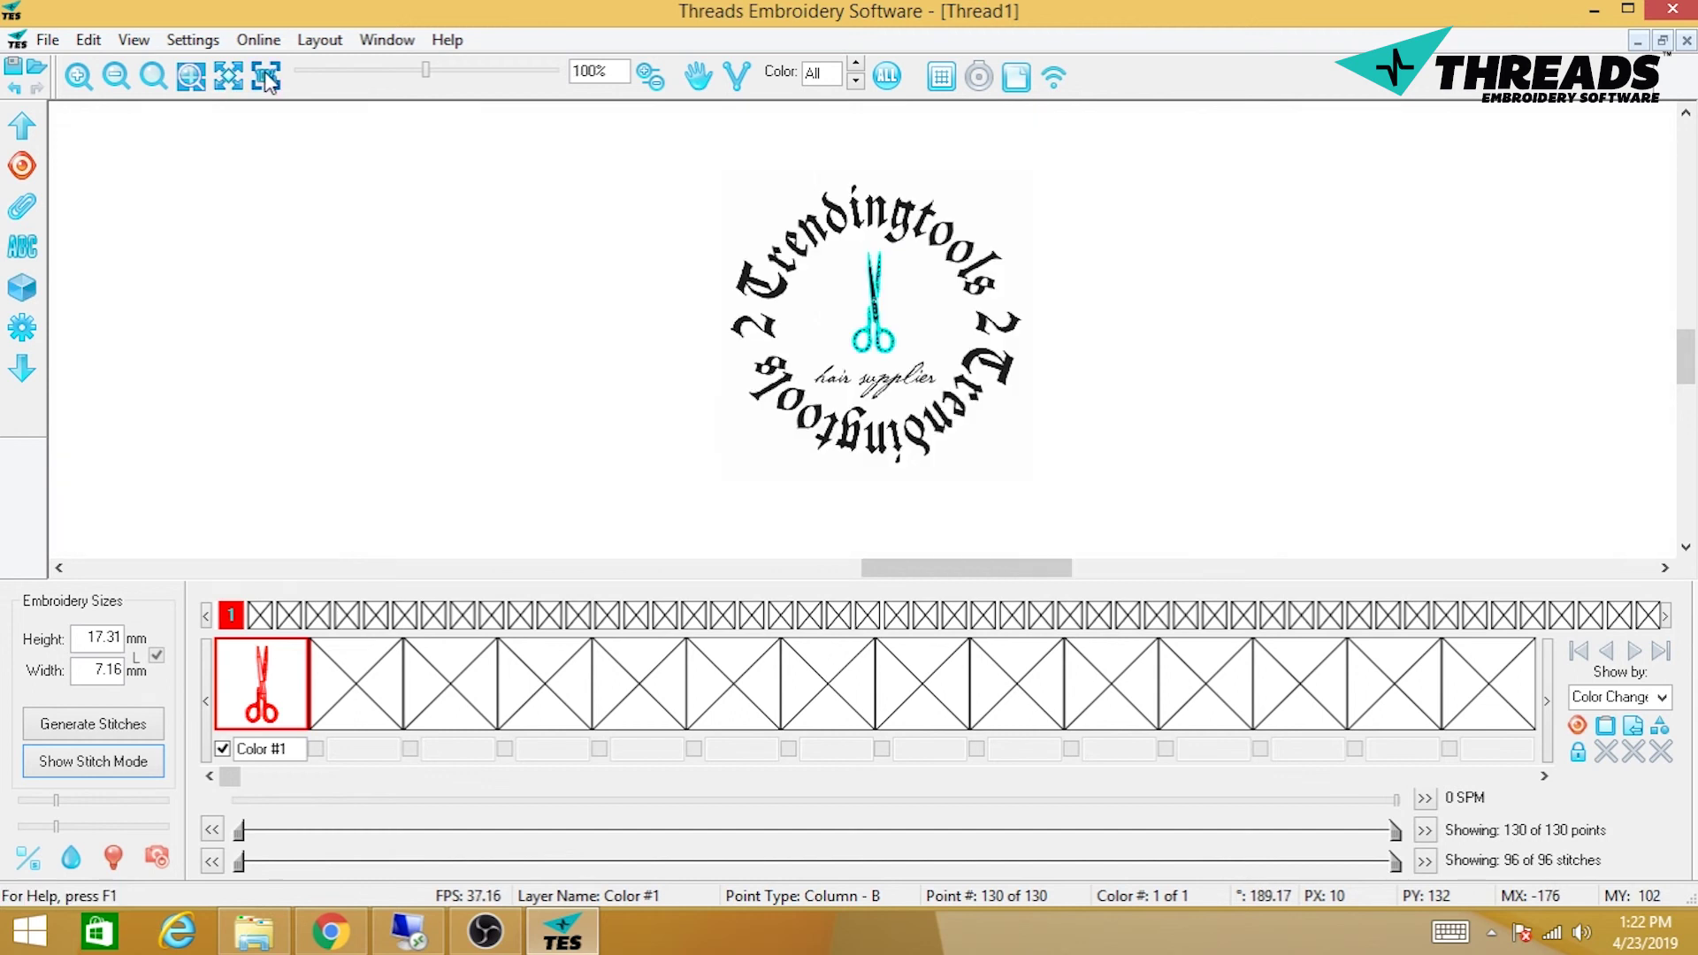
pyautogui.click(230, 81)
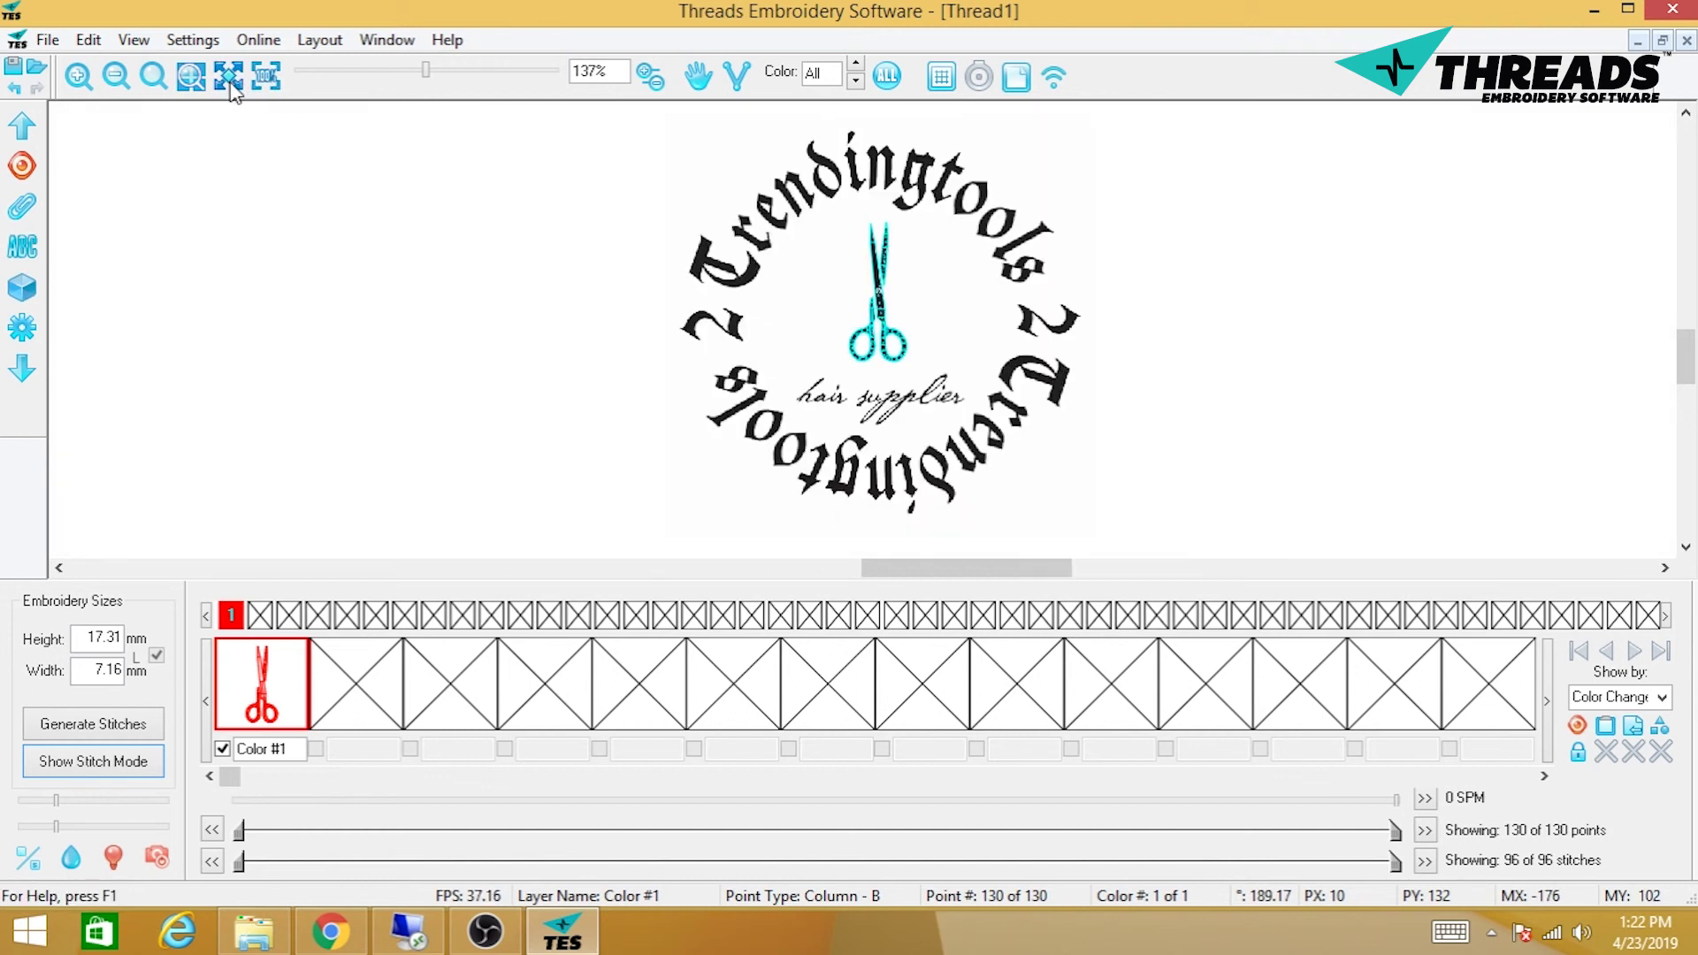
pyautogui.click(157, 858)
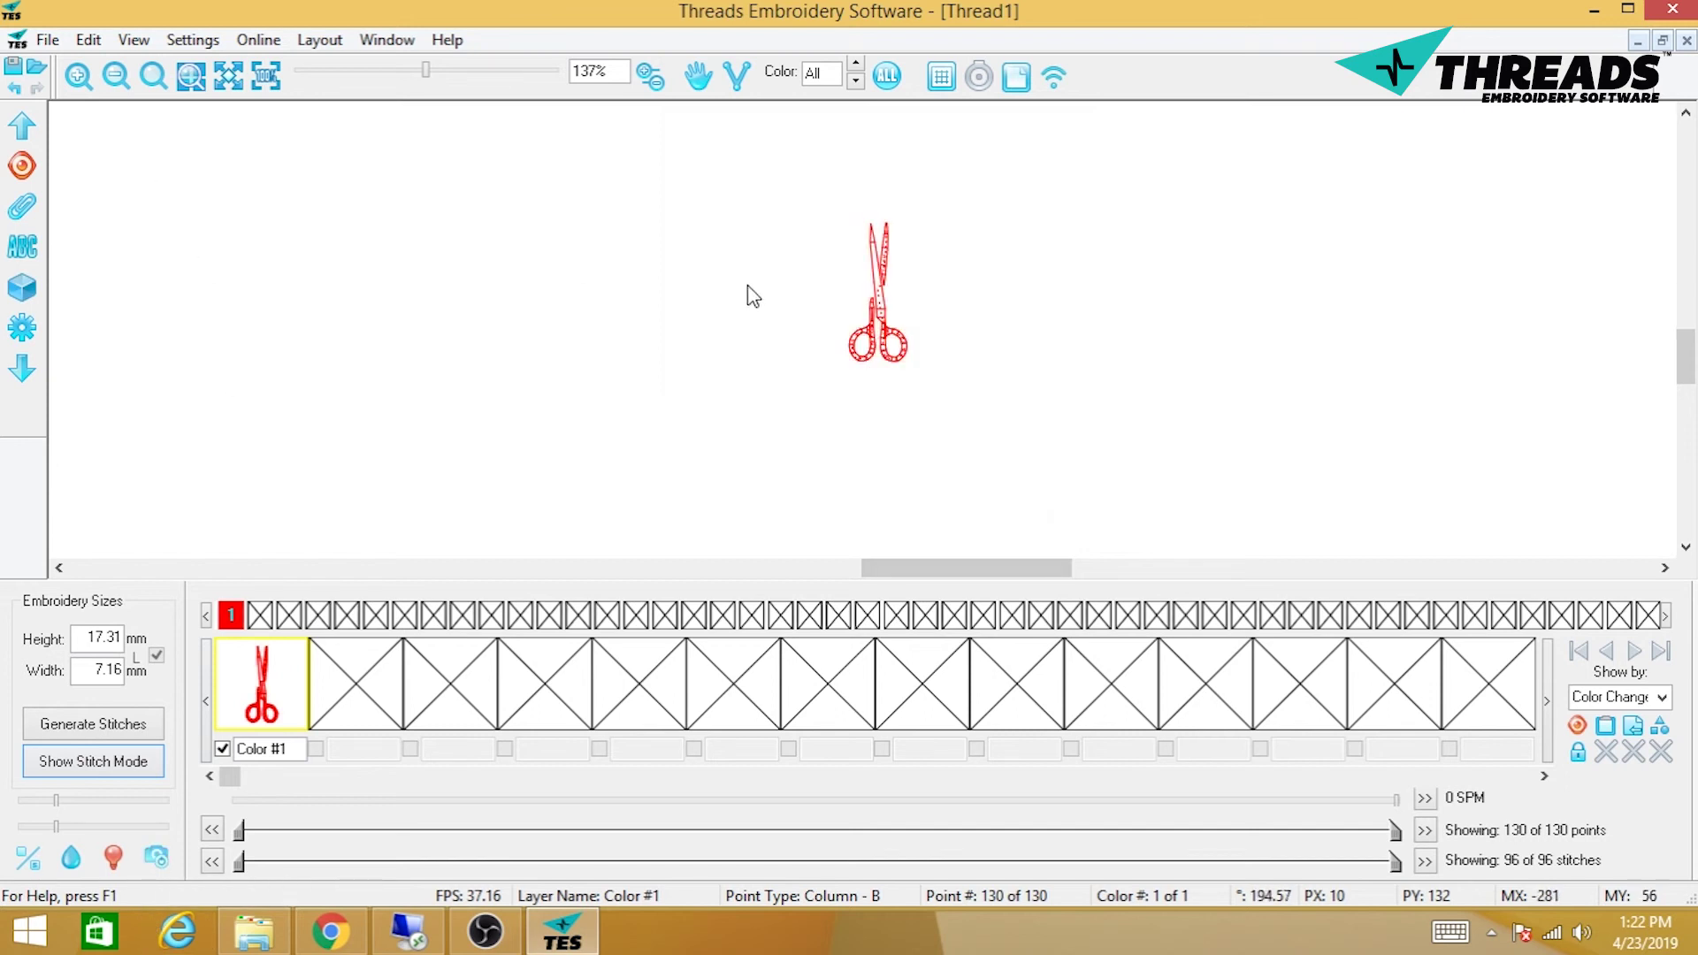
pyautogui.click(93, 762)
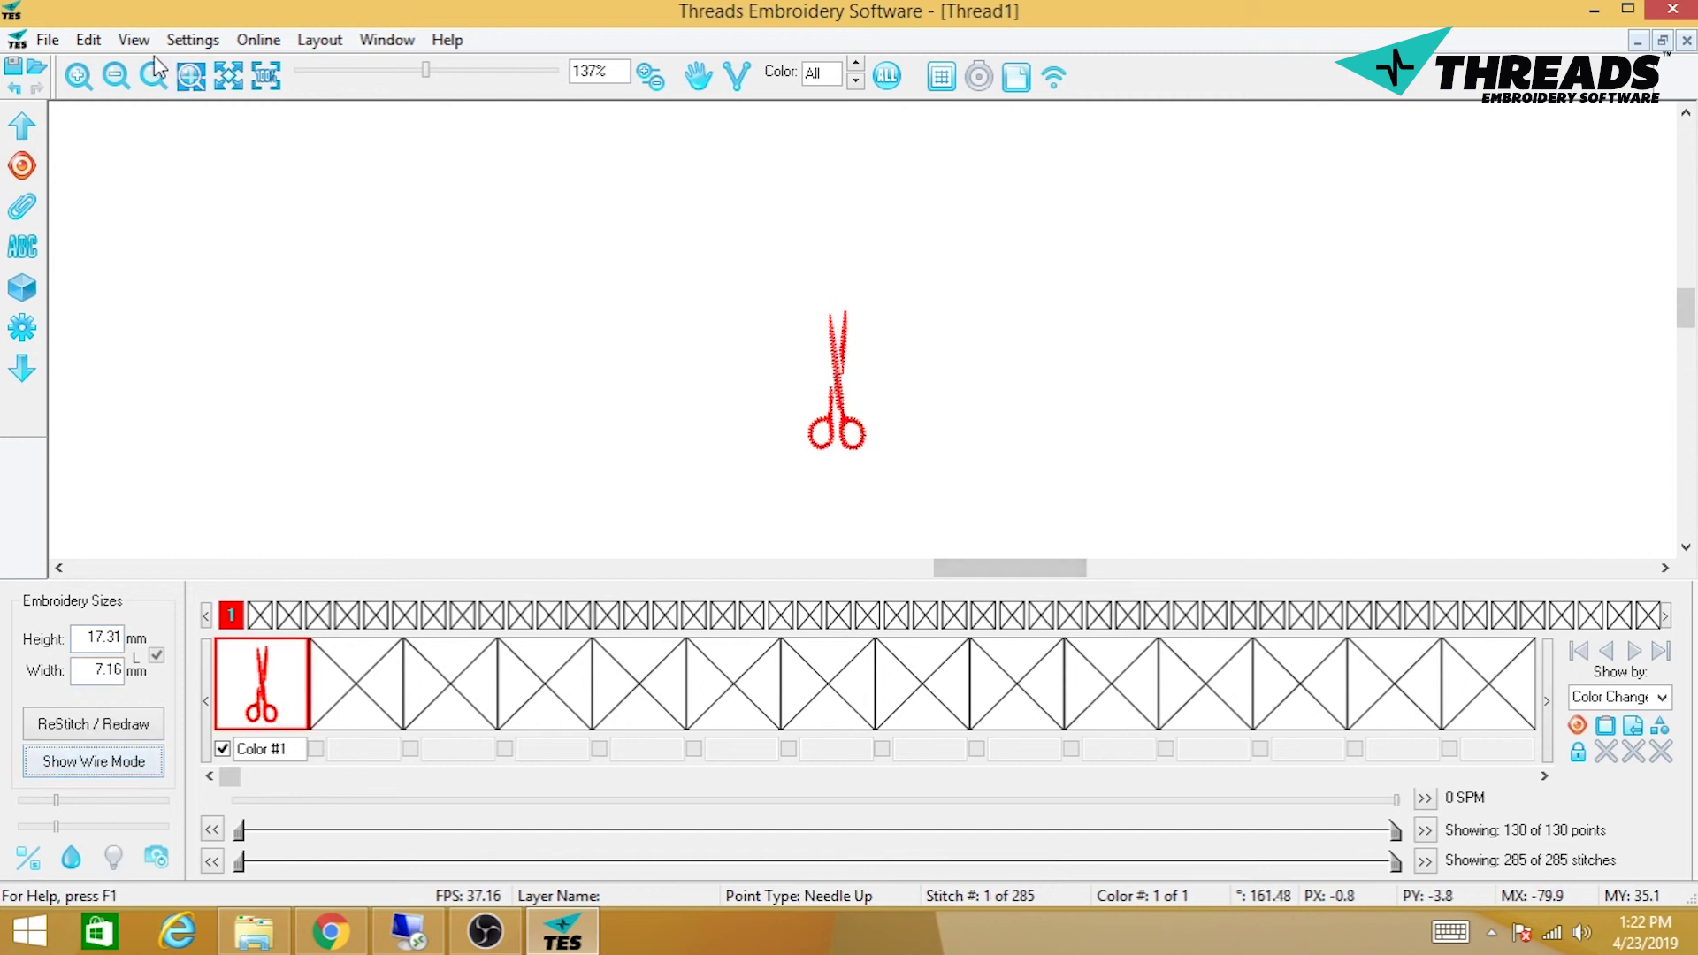
# Step: Examine the stitches of the scissors up close, from the finger rings up to the blade tips
pyautogui.click(77, 78)
pyautogui.click(78, 78)
pyautogui.click(78, 78)
pyautogui.click(78, 78)
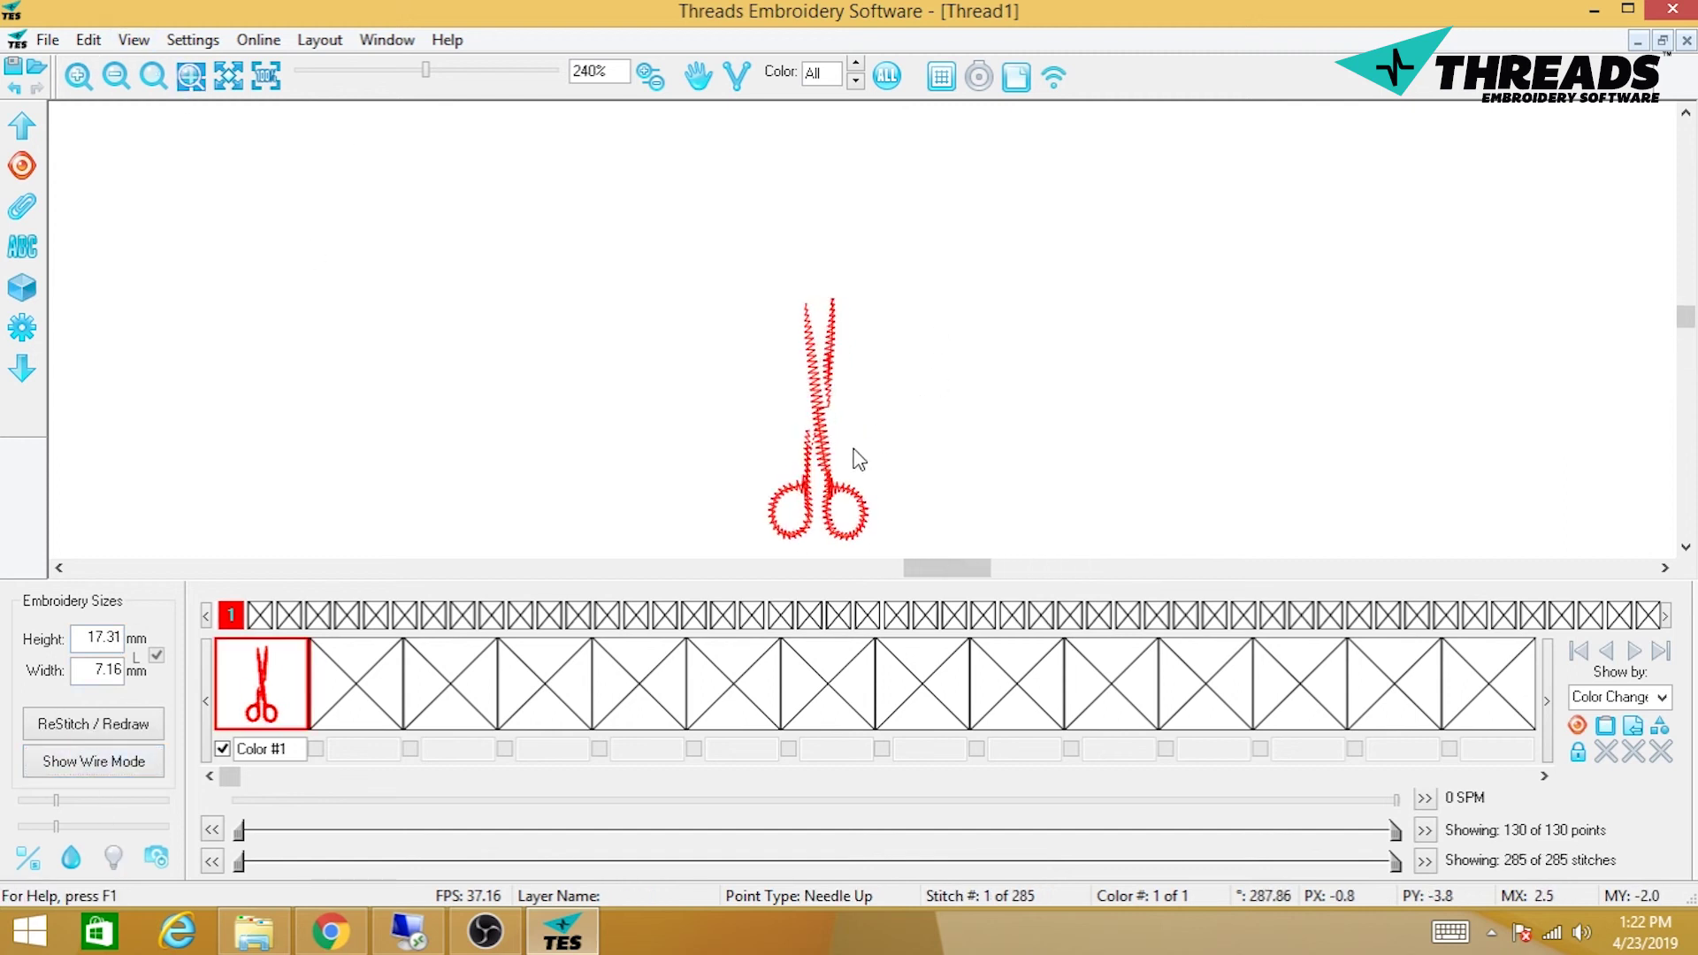
pyautogui.moveTo(857, 459); pyautogui.dragTo(911, 294)
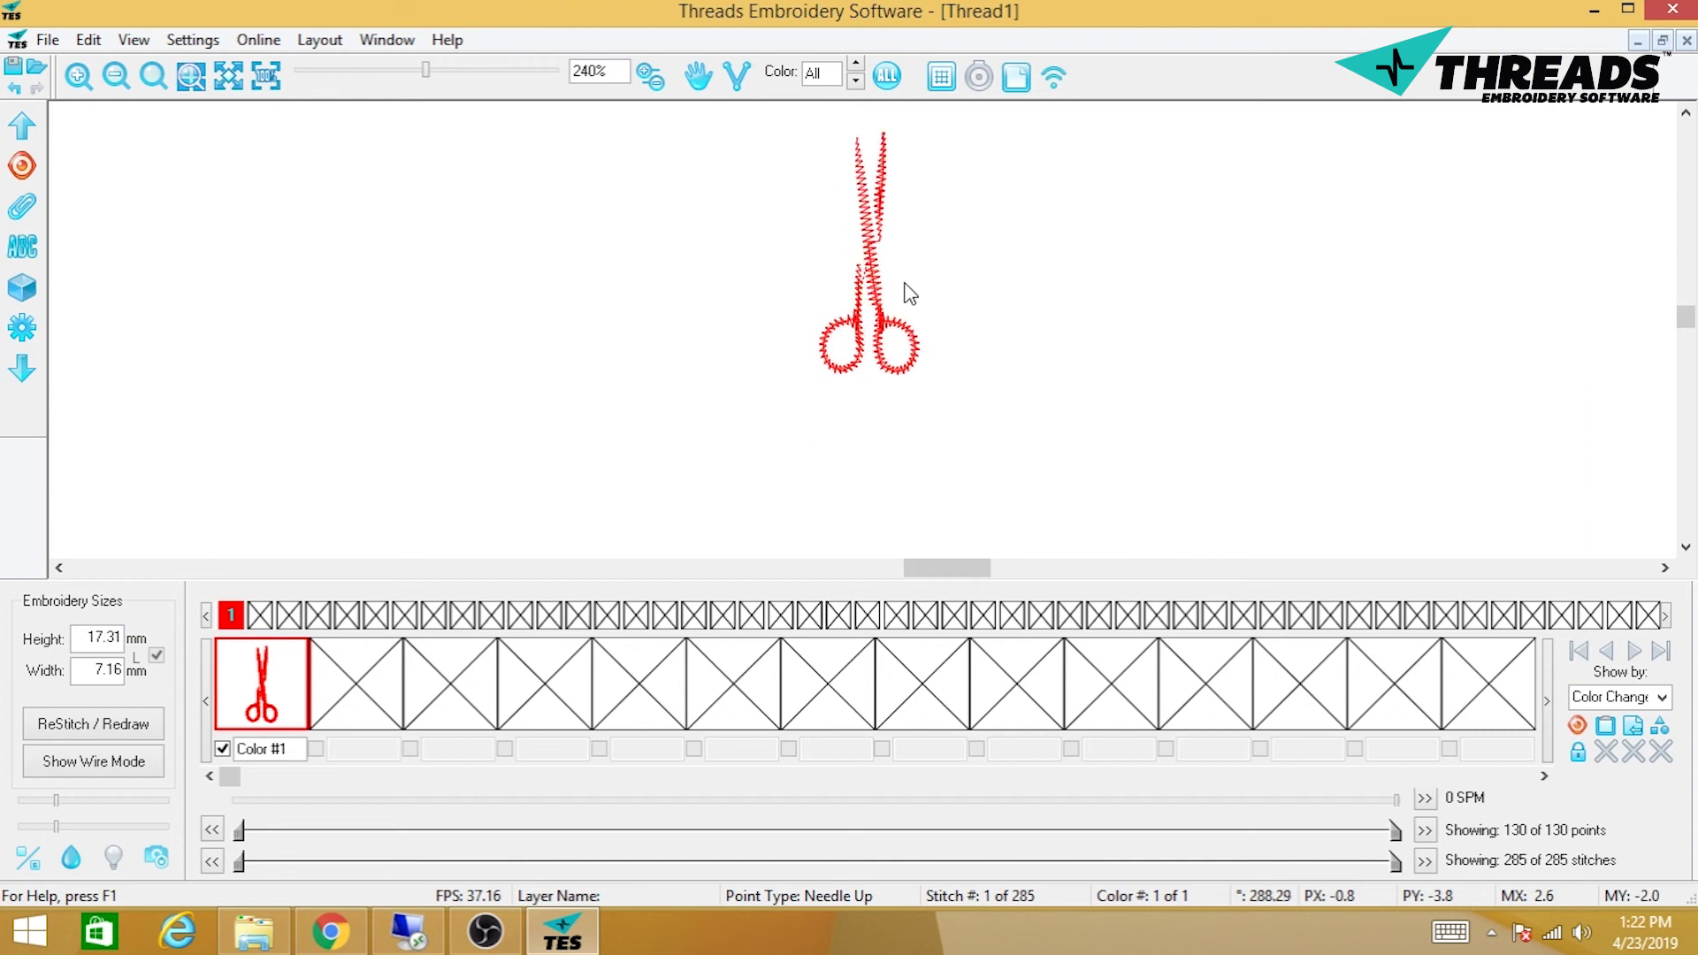
pyautogui.click(72, 79)
pyautogui.click(75, 78)
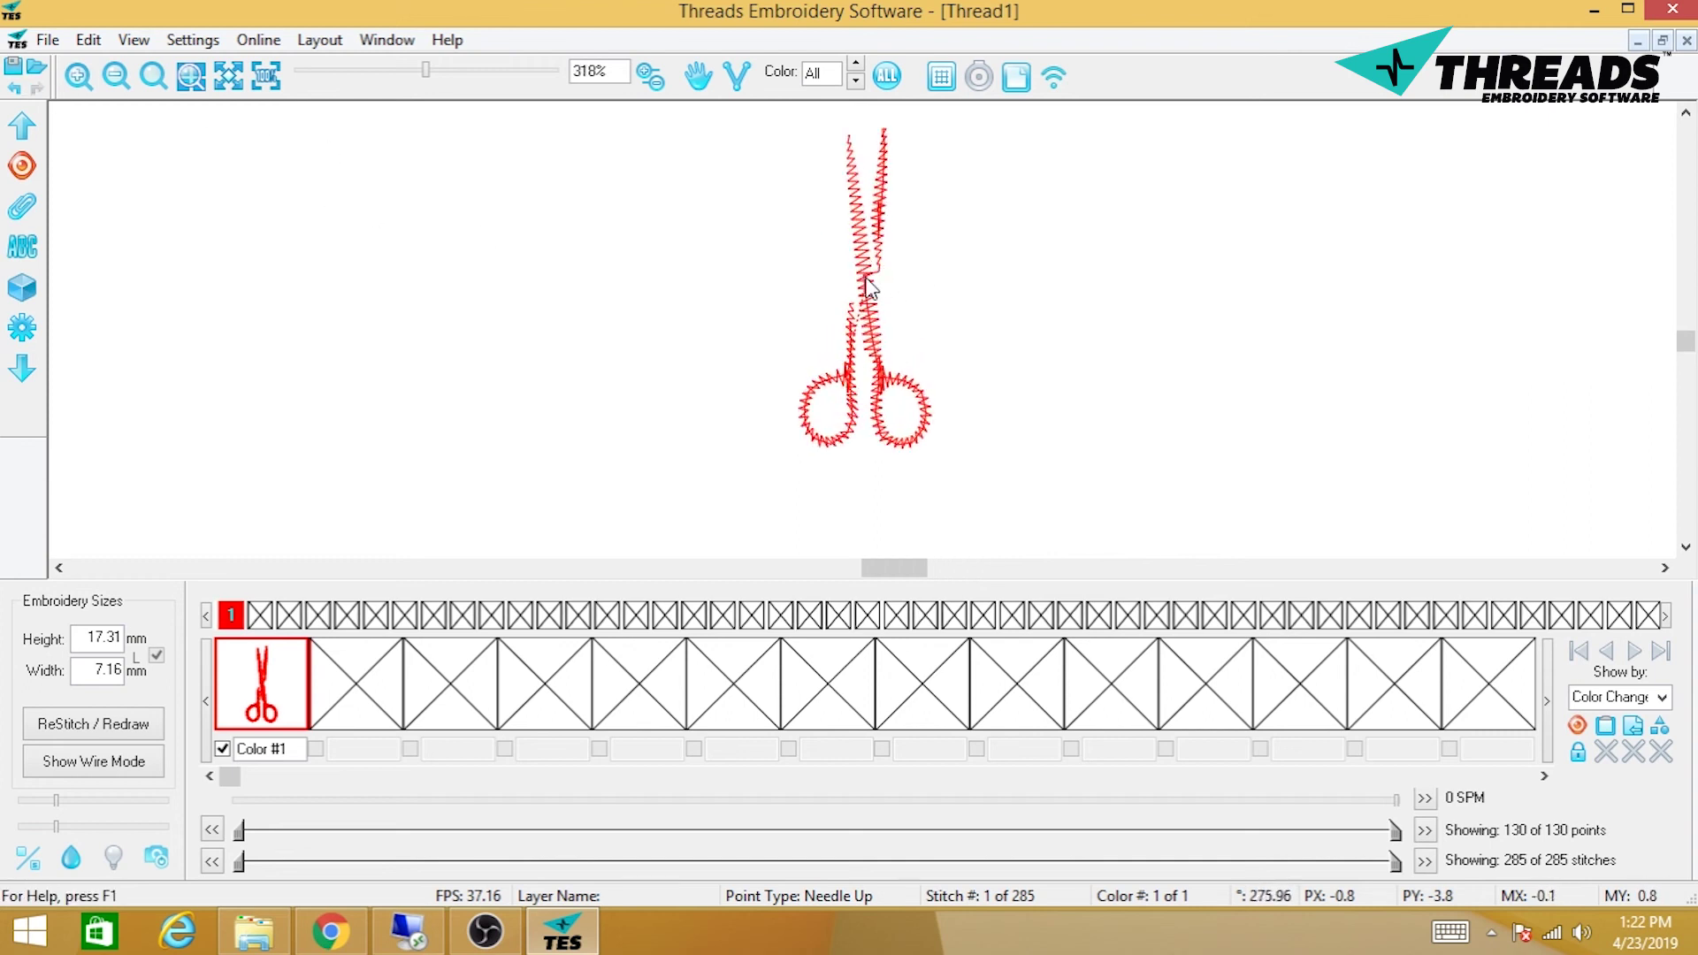